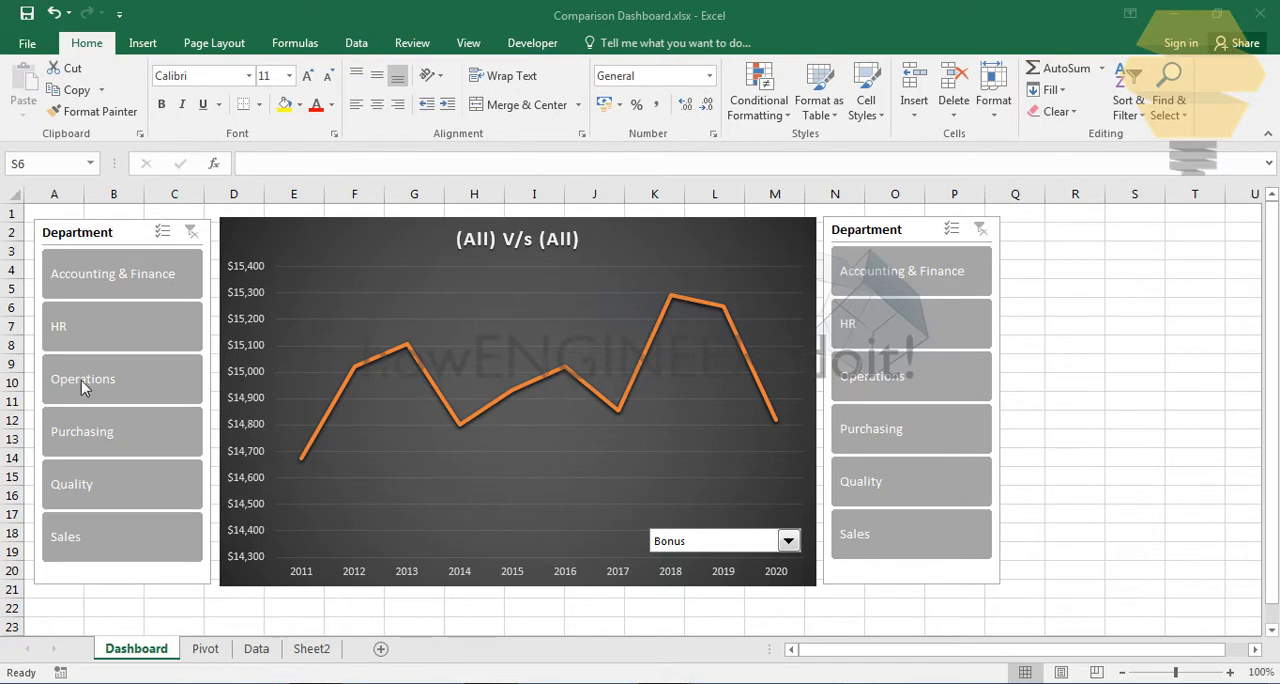
- Look through the Data and Pivot sheets of the comparison workbook and return to the Dashboard sheet
{"action": "left_click", "coordinate": [257, 649]}
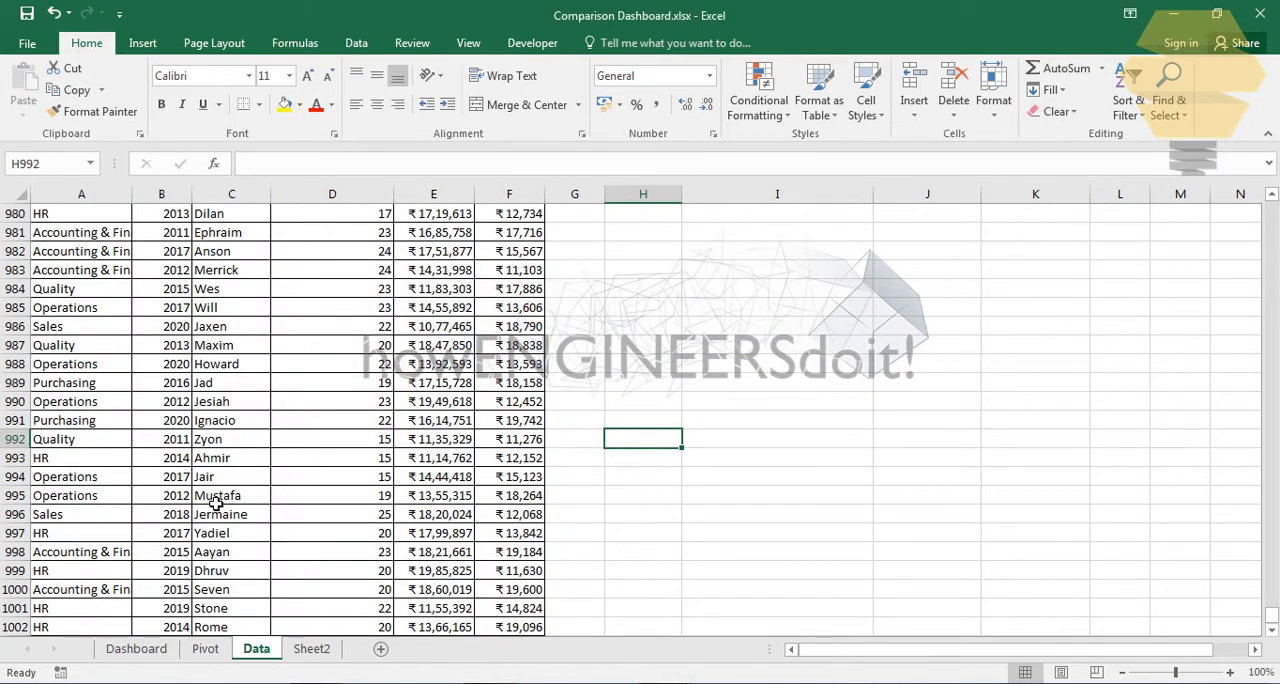
{"action": "scroll", "coordinate": [216, 503], "scroll_direction": "up", "scroll_amount": 13}
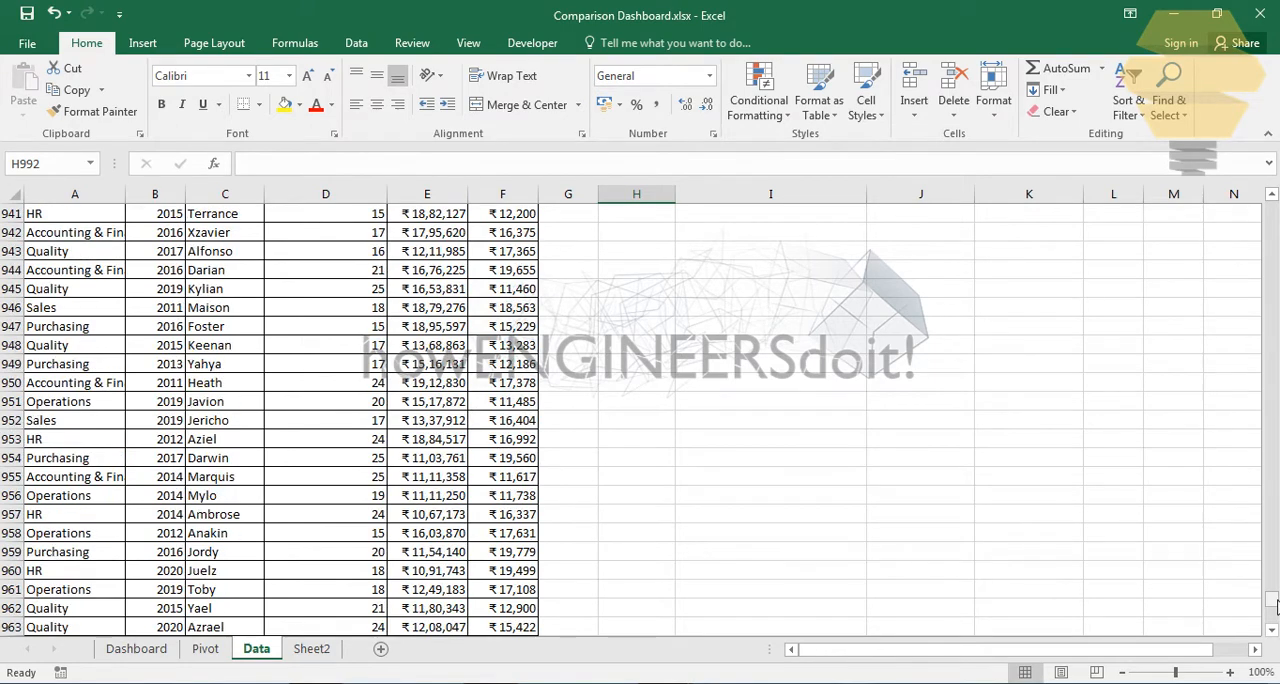
{"action": "left_click_drag", "start_coordinate": [1275, 605], "coordinate": [1272, 205]}
{"action": "left_click", "coordinate": [205, 649]}
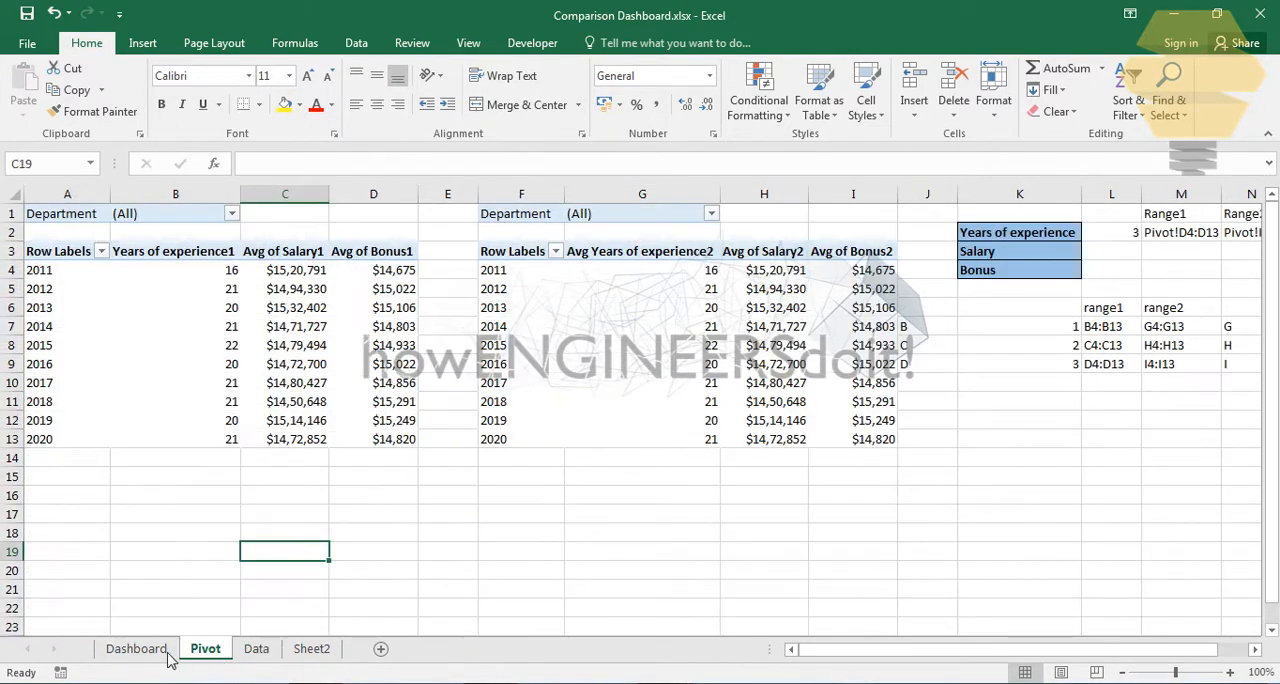
{"action": "left_click", "coordinate": [130, 650]}
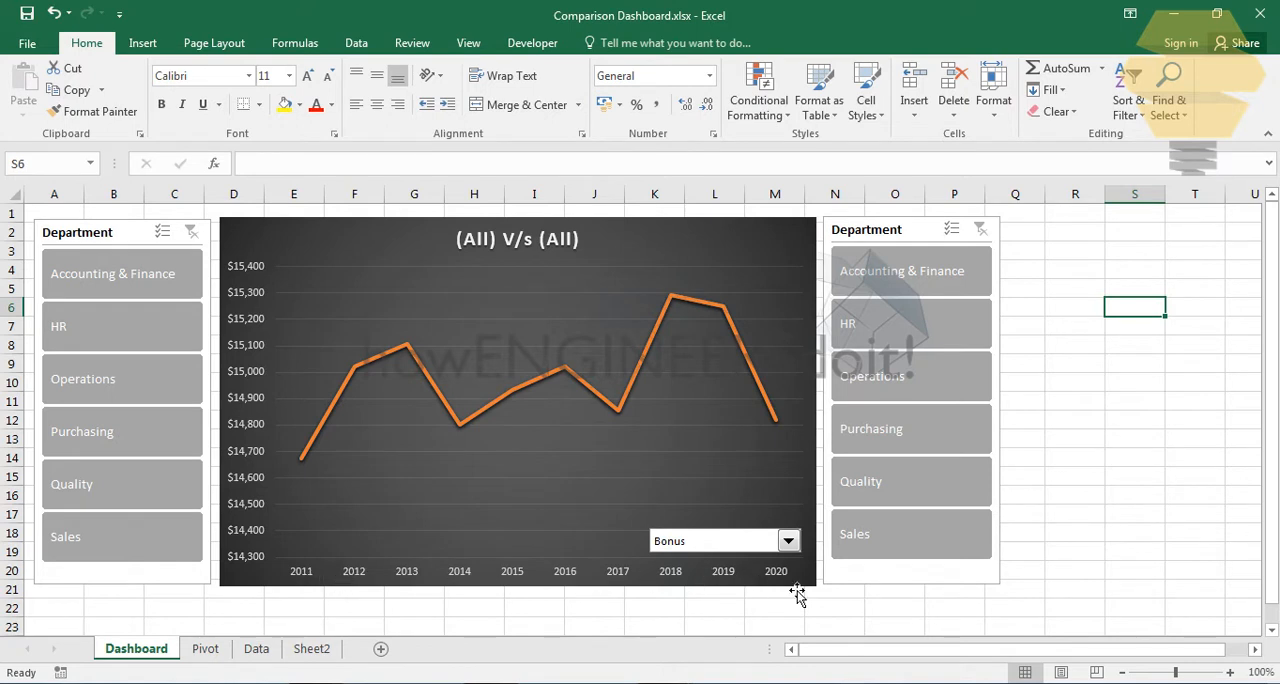
- Compare HR with Operations on the dashboard chart and switch the compared metric to Years of experience
{"action": "left_click", "coordinate": [109, 330]}
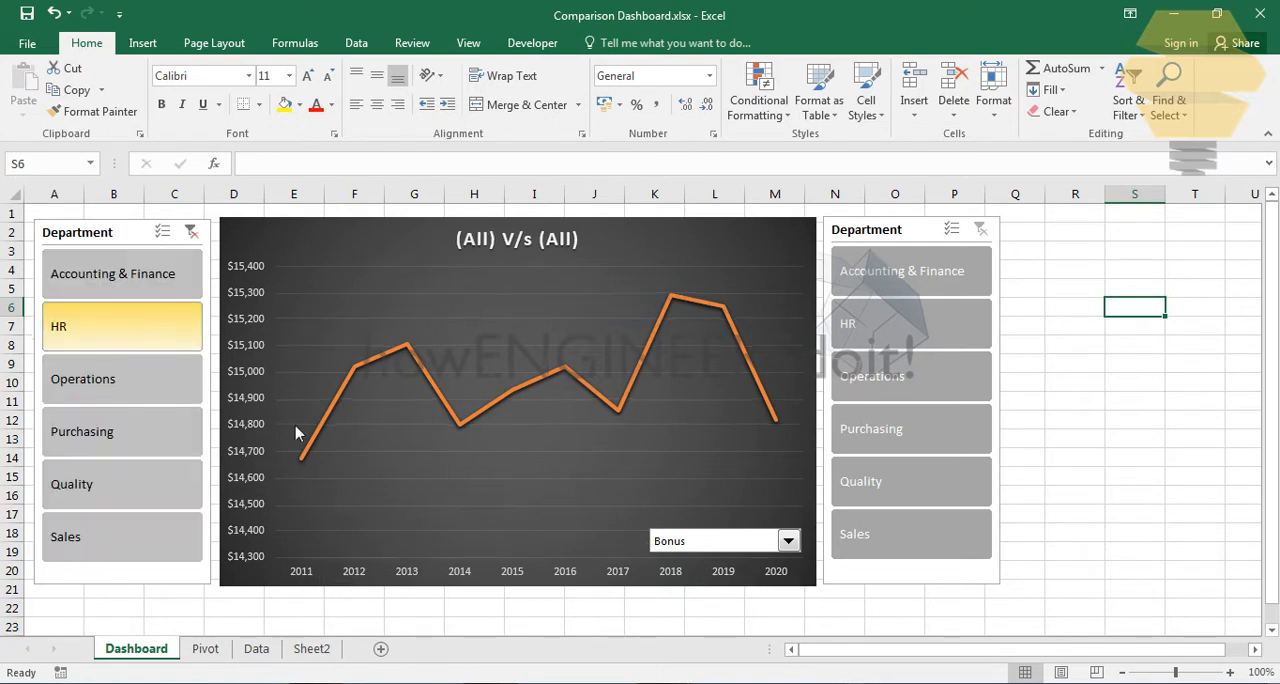
{"action": "left_click", "coordinate": [887, 388]}
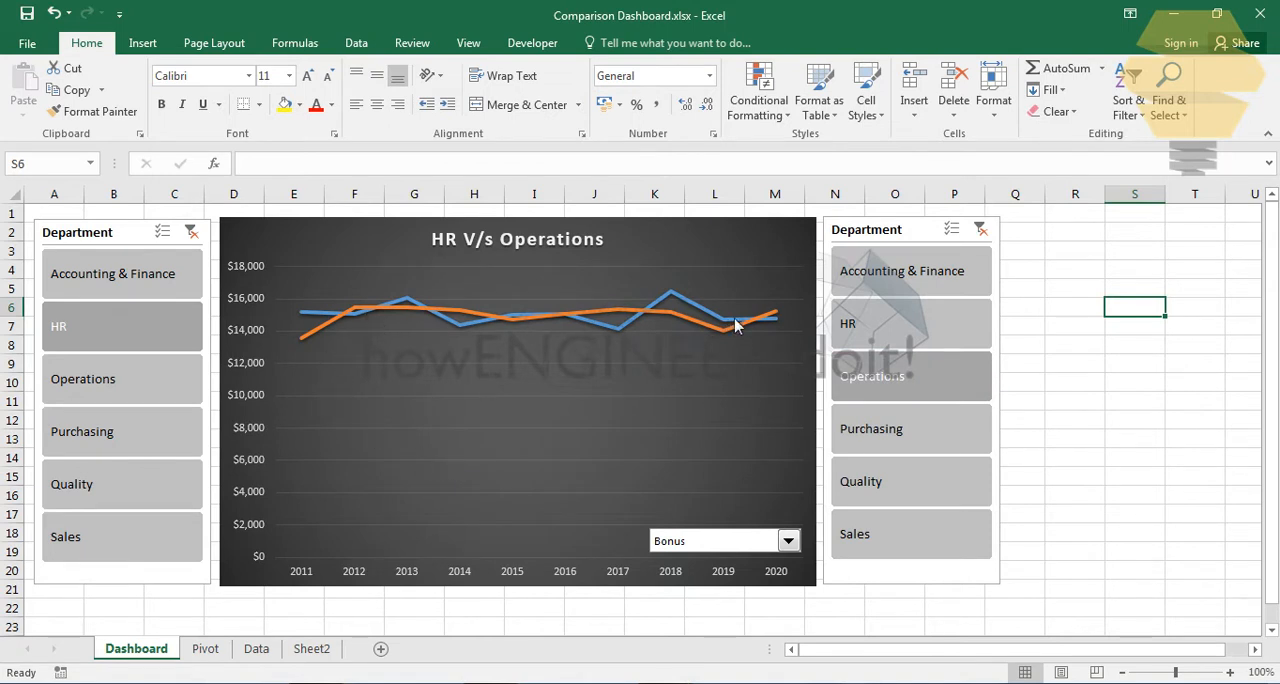
{"action": "left_click", "coordinate": [715, 548]}
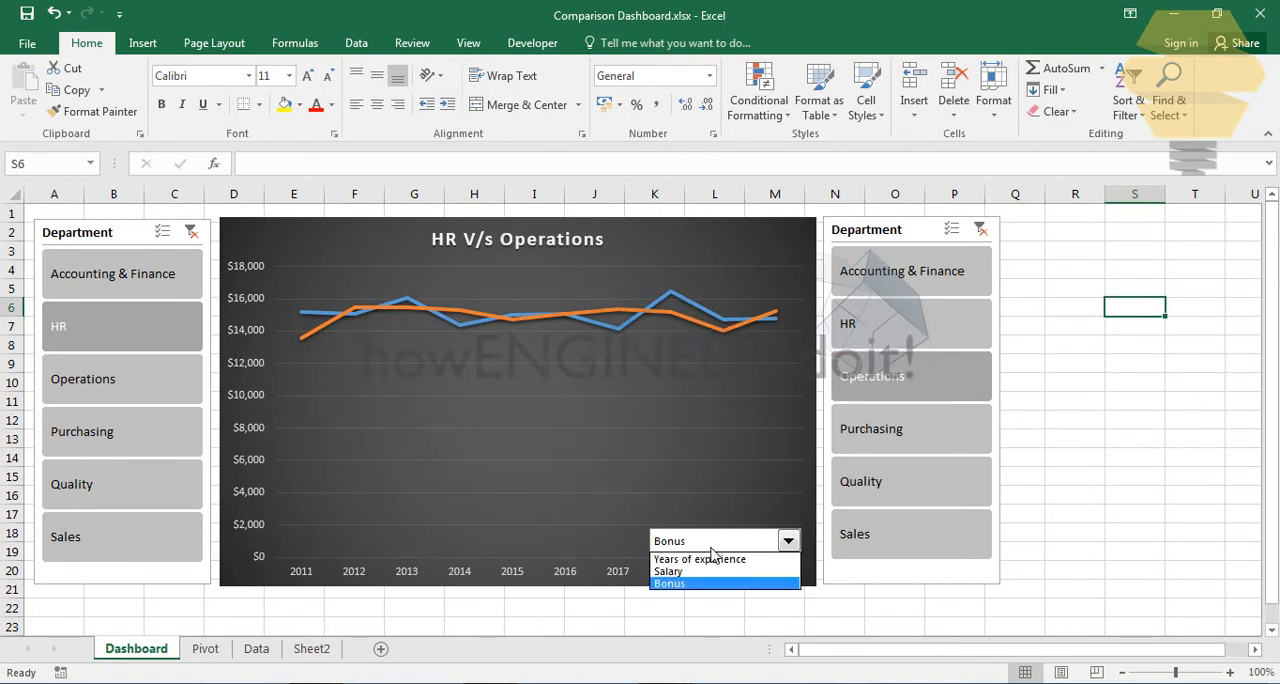
{"action": "left_click", "coordinate": [694, 558]}
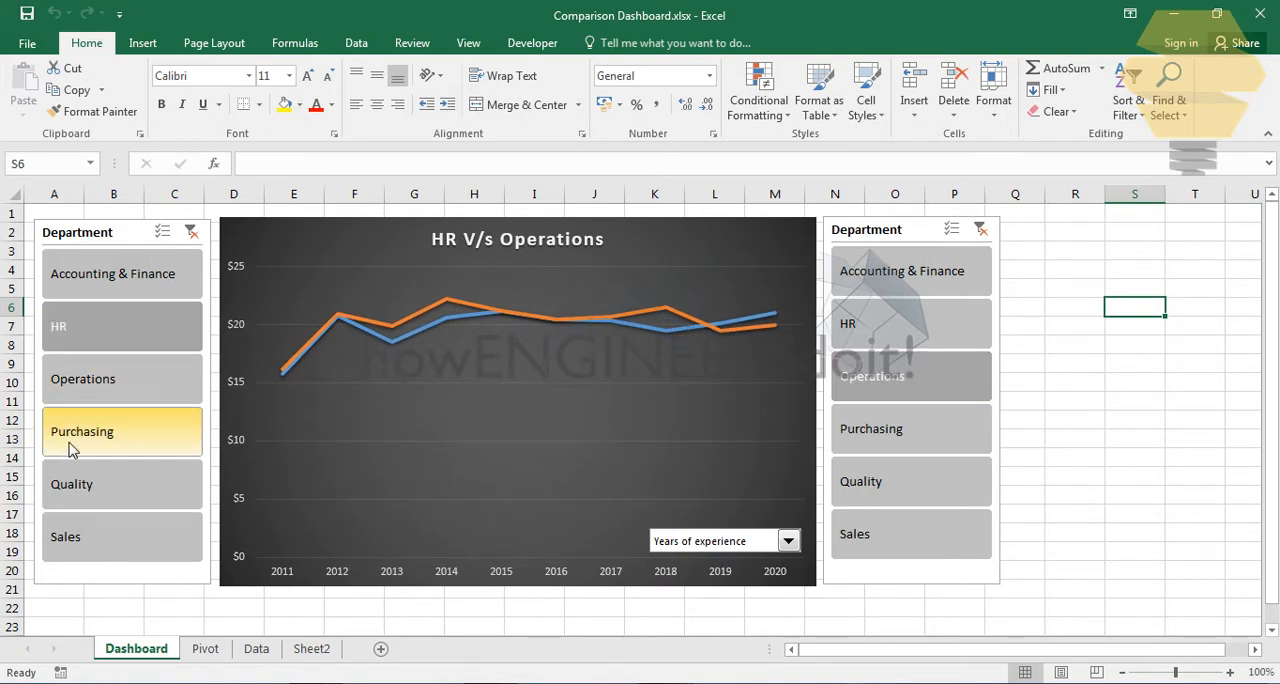
- Compare Purchasing with Accounting & Finance on the dashboard chart and switch the compared metric to Salary
{"action": "left_click", "coordinate": [196, 433]}
{"action": "left_click", "coordinate": [855, 285]}
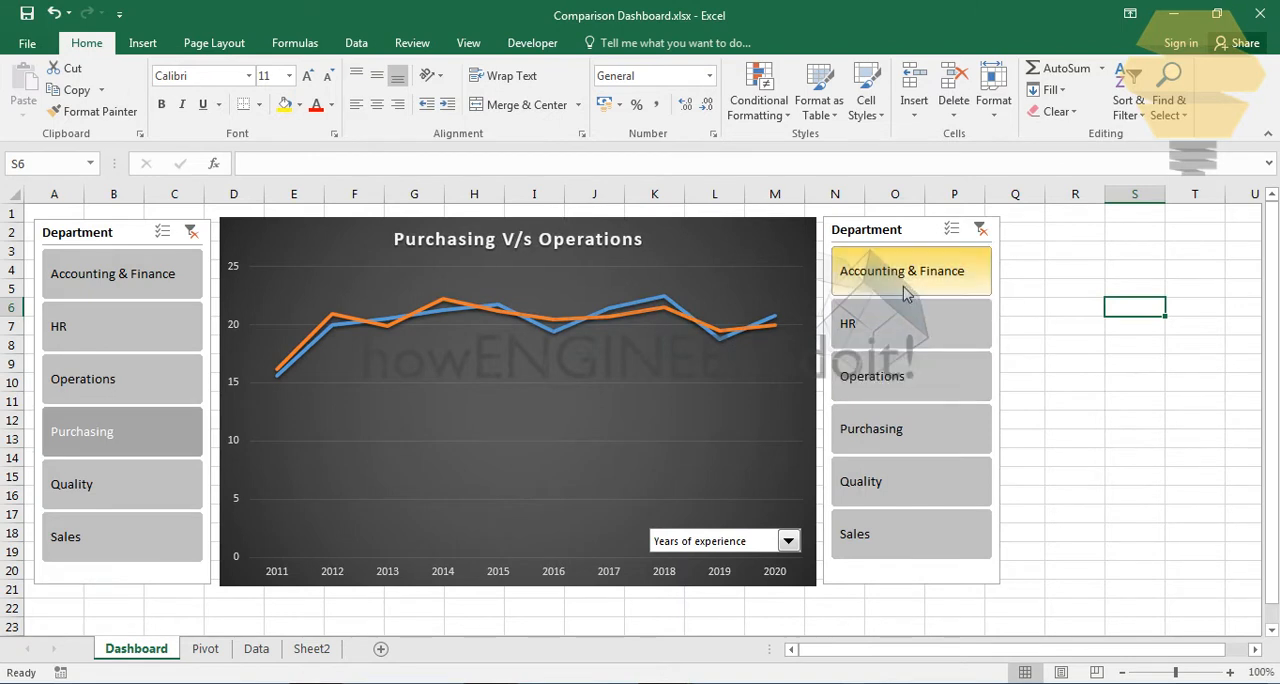
{"action": "left_click", "coordinate": [716, 543]}
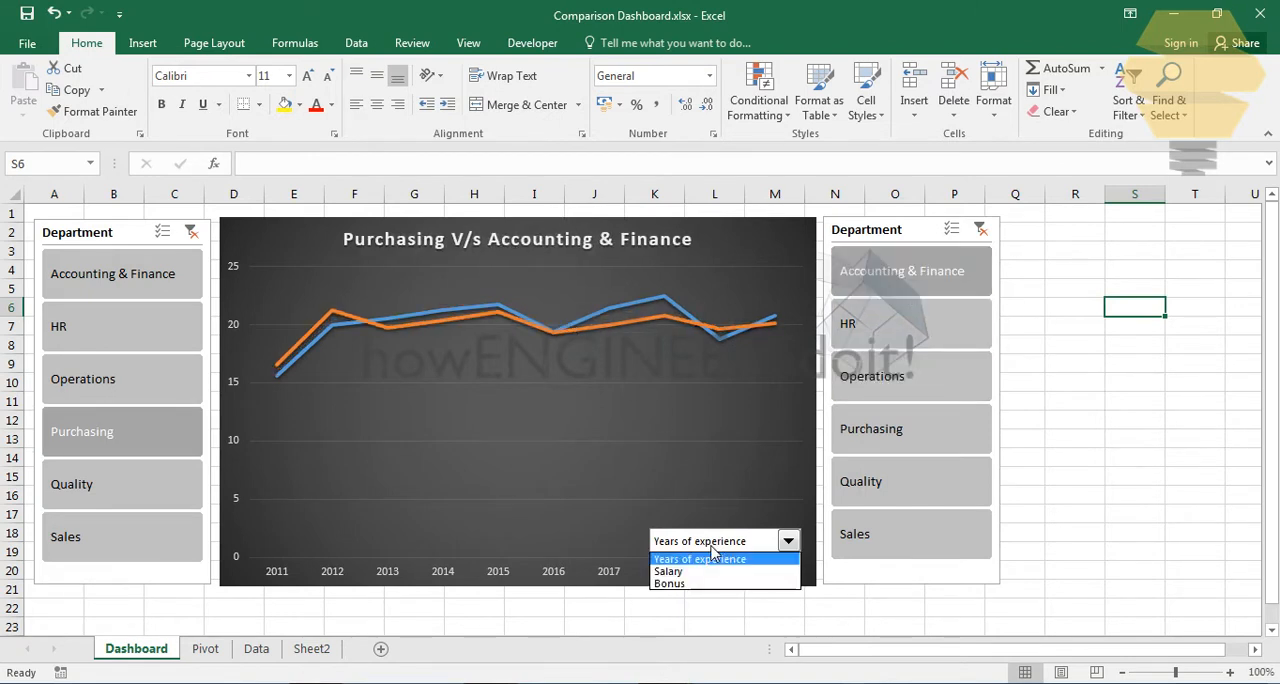
{"action": "left_click", "coordinate": [688, 572]}
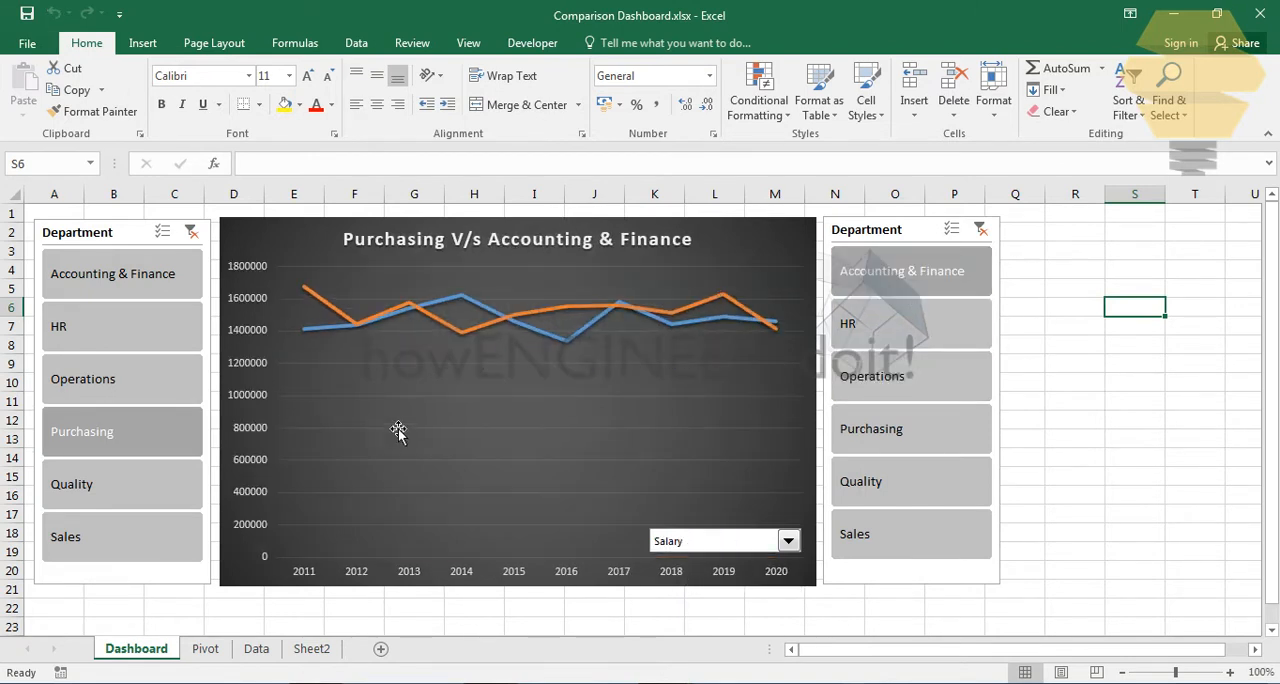
- Compare HR with Accounting & Finance on the dashboard chart and look at the available metric choices
{"action": "left_click", "coordinate": [100, 340]}
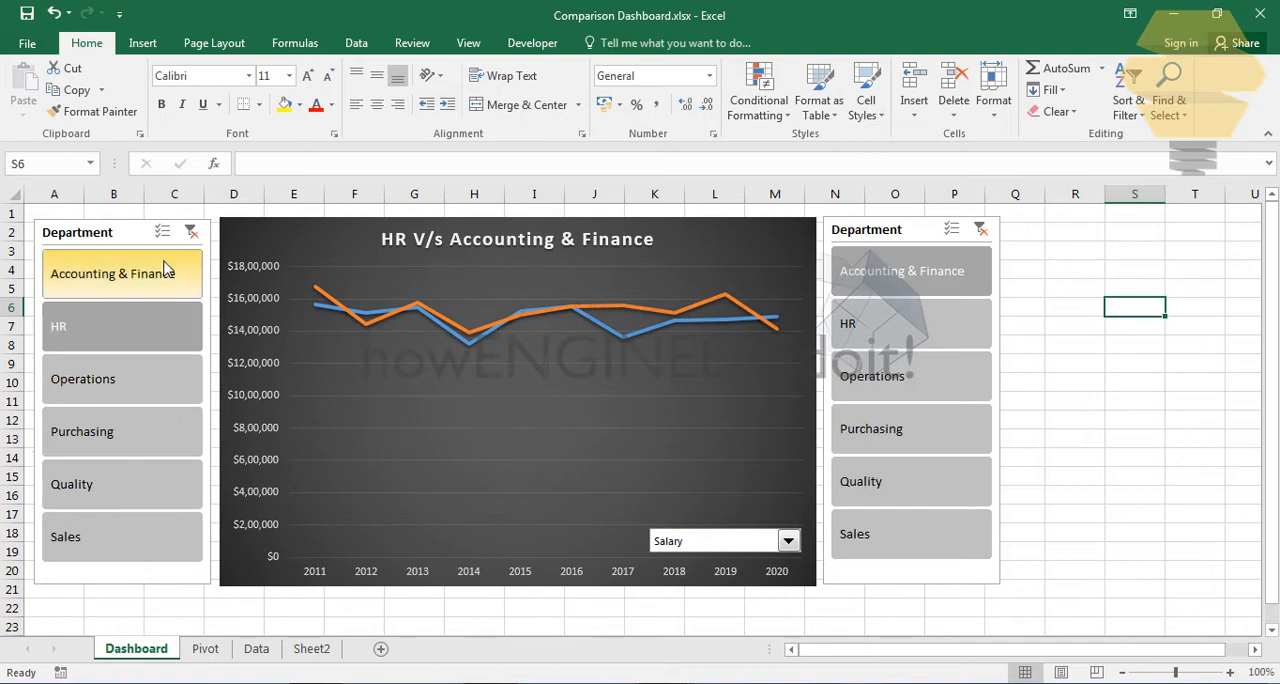
{"action": "left_click", "coordinate": [788, 540]}
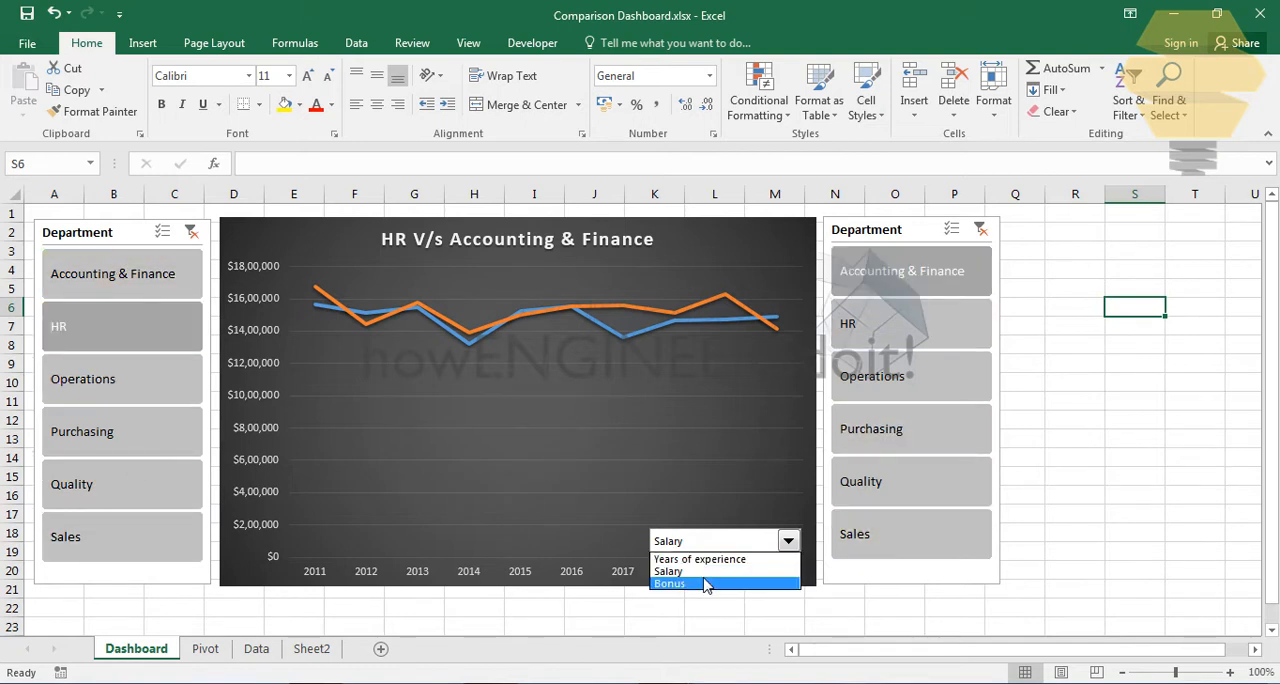
{"action": "left_click", "coordinate": [1048, 553]}
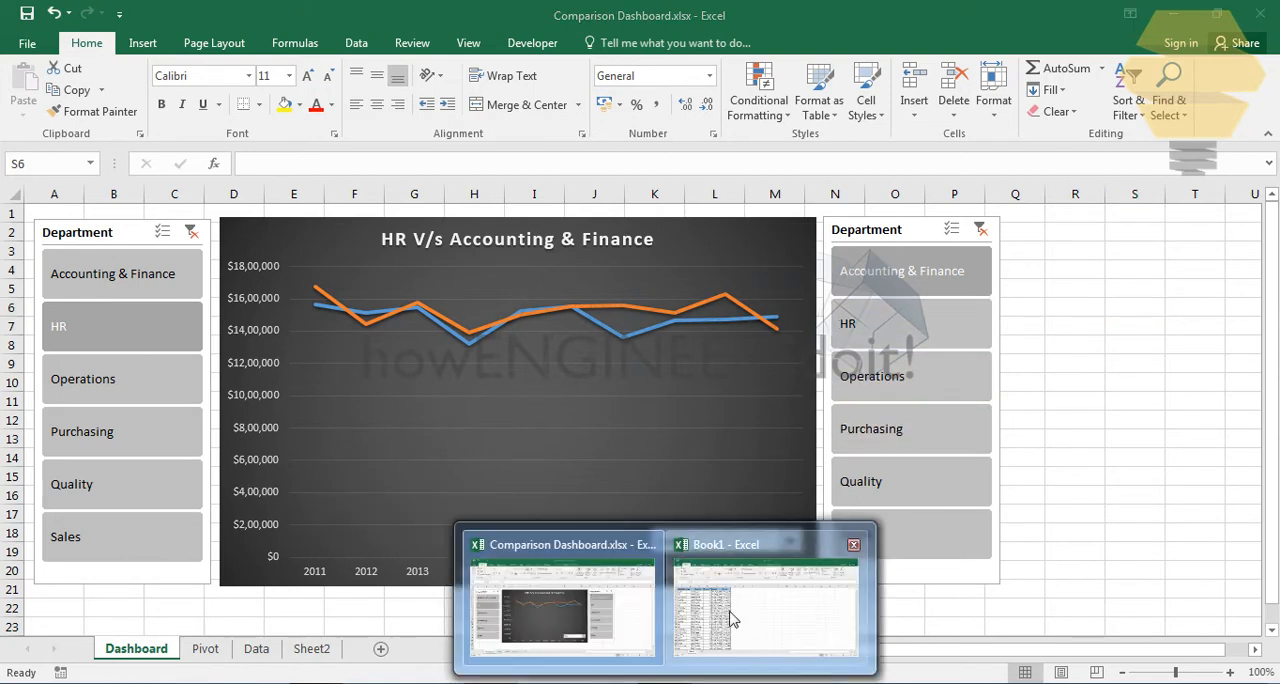
- Switch to the Book1 workbook and create a PivotTable on a new worksheet from the Sheet1 data range A1:F1001
{"action": "left_click", "coordinate": [731, 615]}
{"action": "left_click", "coordinate": [486, 328]}
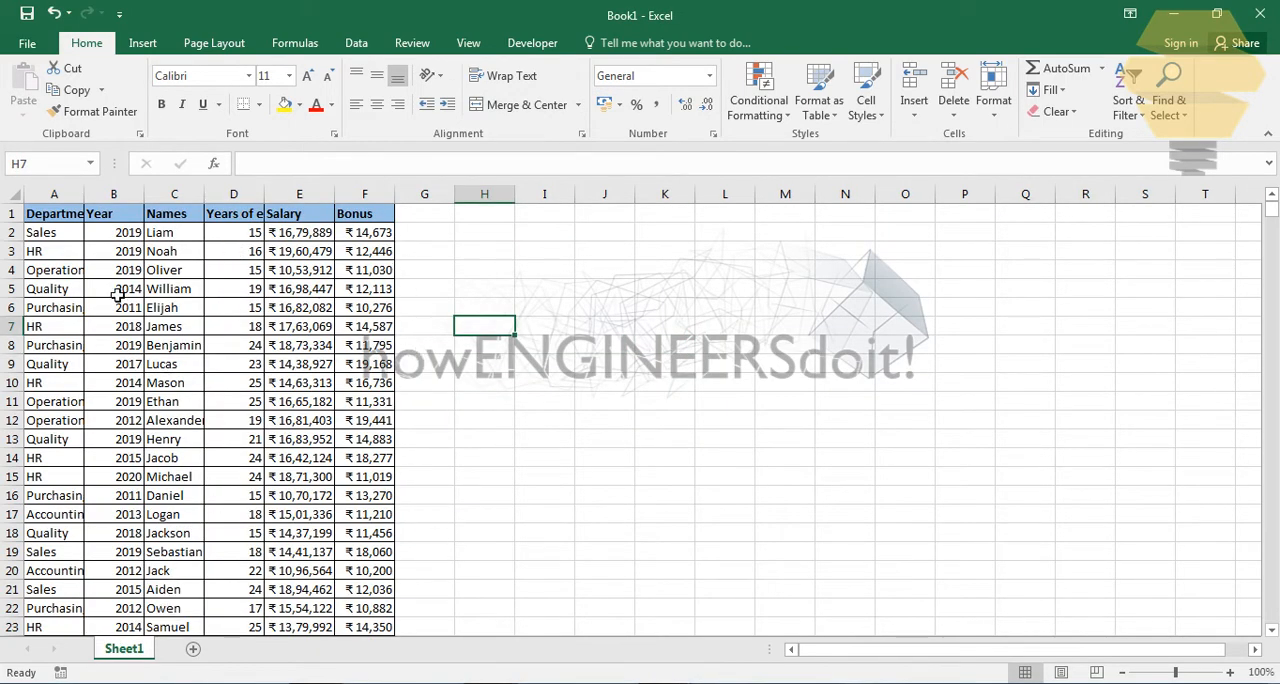
{"action": "left_click", "coordinate": [471, 286]}
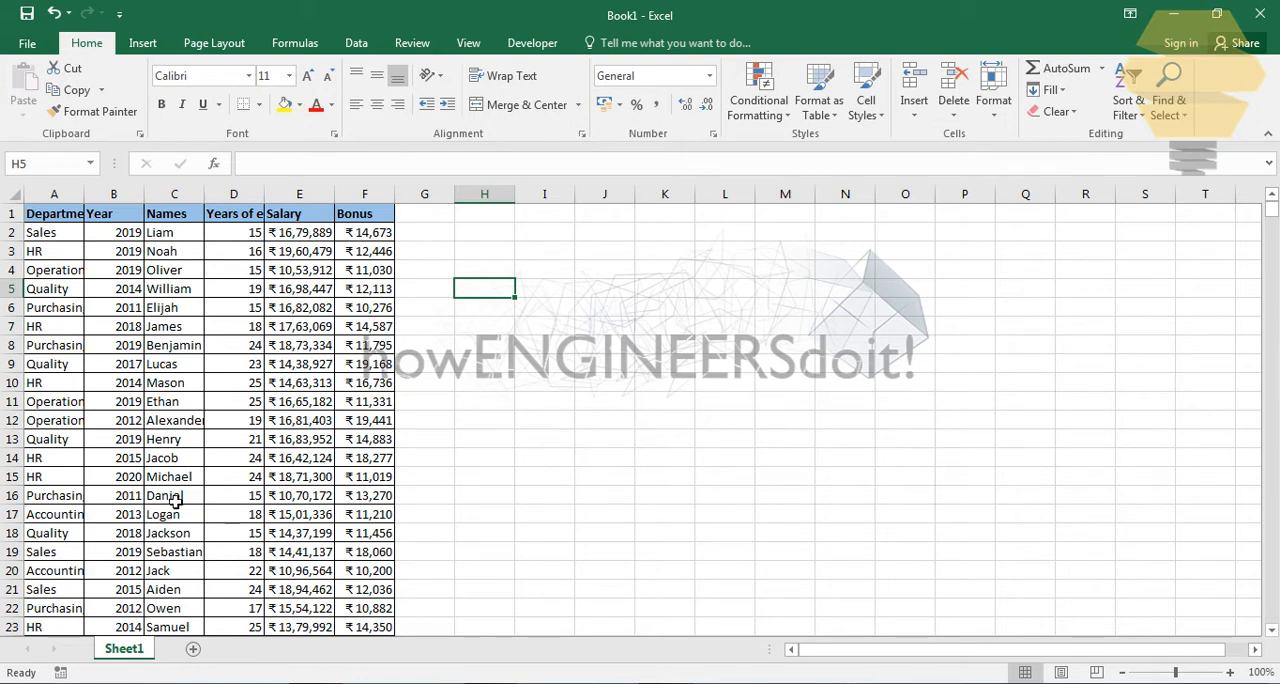
{"action": "left_click", "coordinate": [172, 497]}
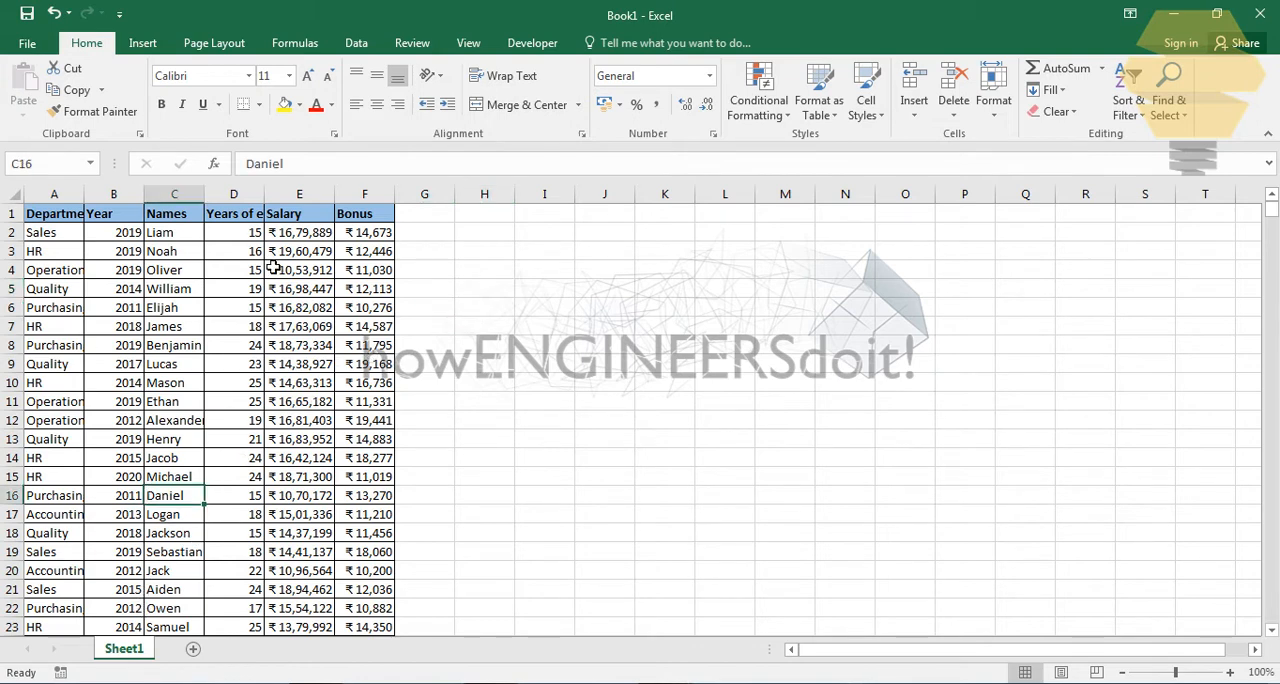
{"action": "left_click", "coordinate": [142, 43]}
{"action": "left_click", "coordinate": [32, 92]}
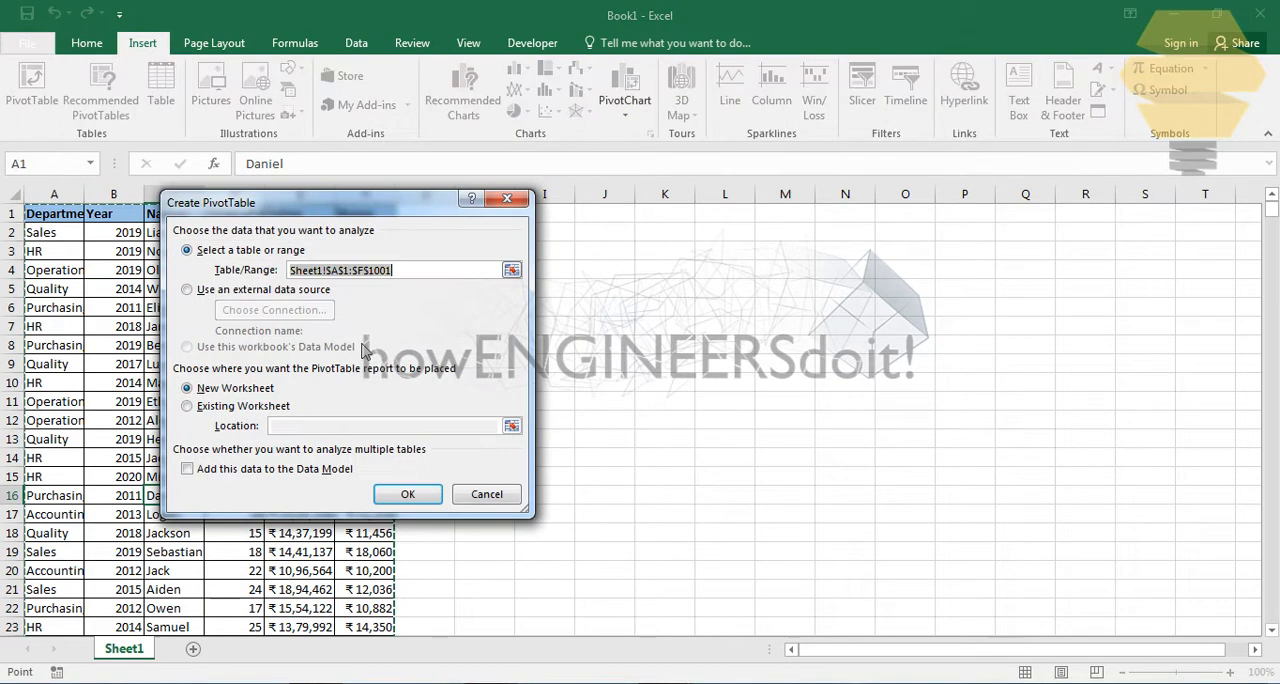
{"action": "left_click", "coordinate": [407, 494]}
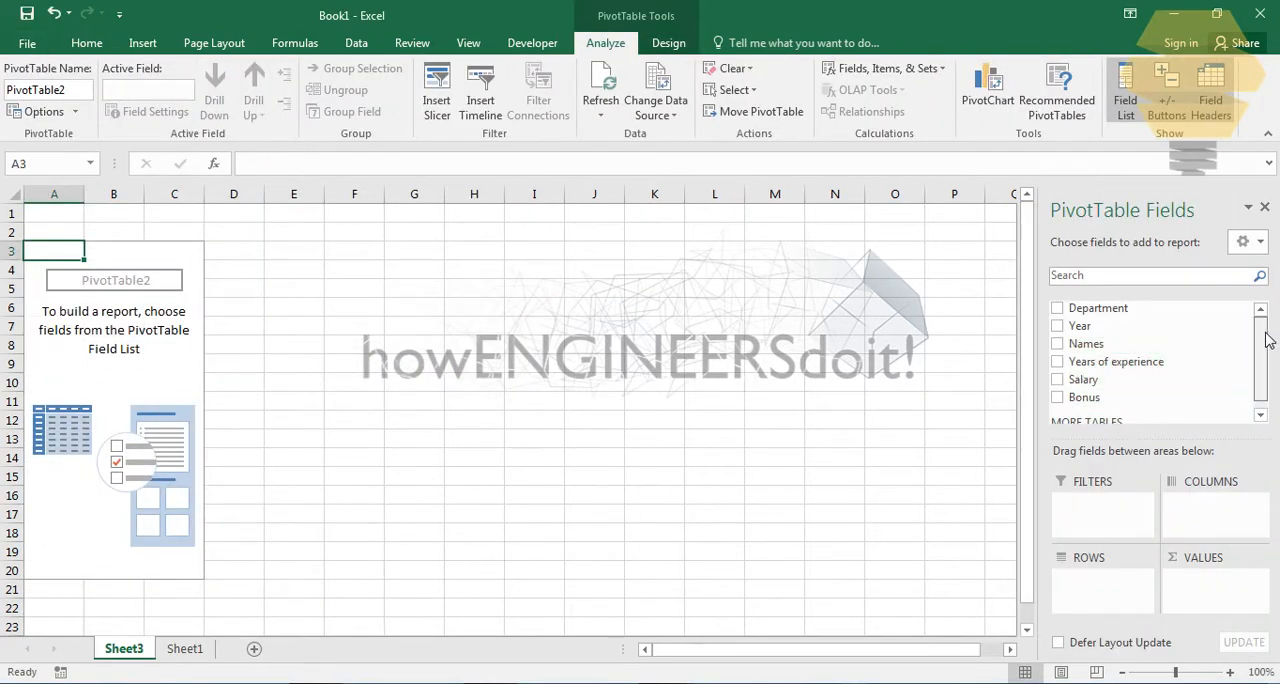
- Lay out the PivotTable with Year as rows, Years of experience, Salary and Bonus as values, and Department as the filter
{"action": "left_click_drag", "start_coordinate": [1082, 326], "coordinate": [1104, 580]}
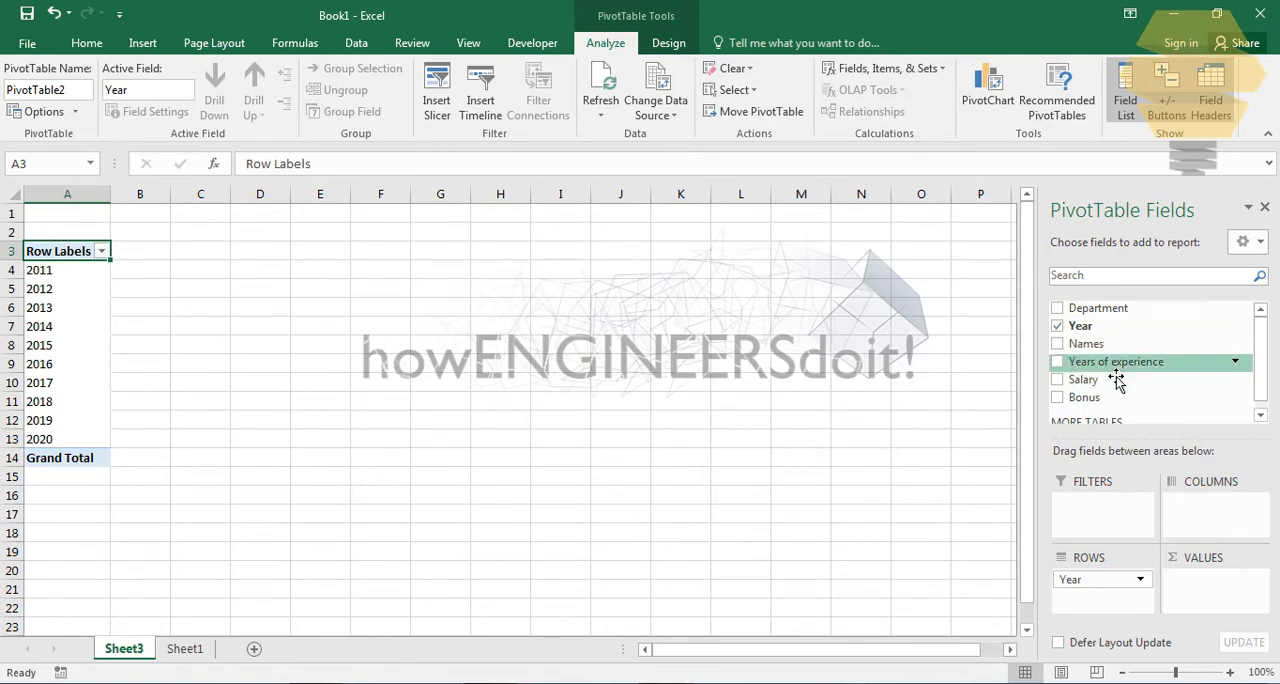
{"action": "left_click_drag", "start_coordinate": [1115, 364], "coordinate": [1226, 588]}
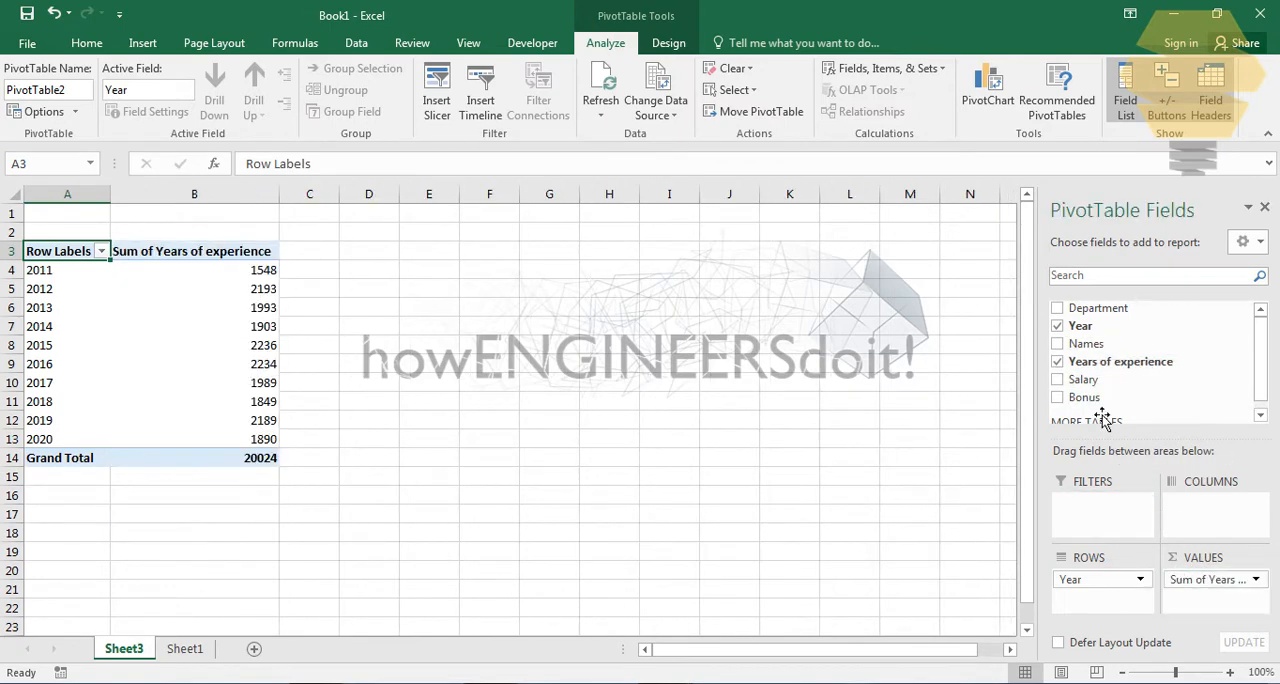
{"action": "left_click_drag", "start_coordinate": [1085, 385], "coordinate": [1212, 610]}
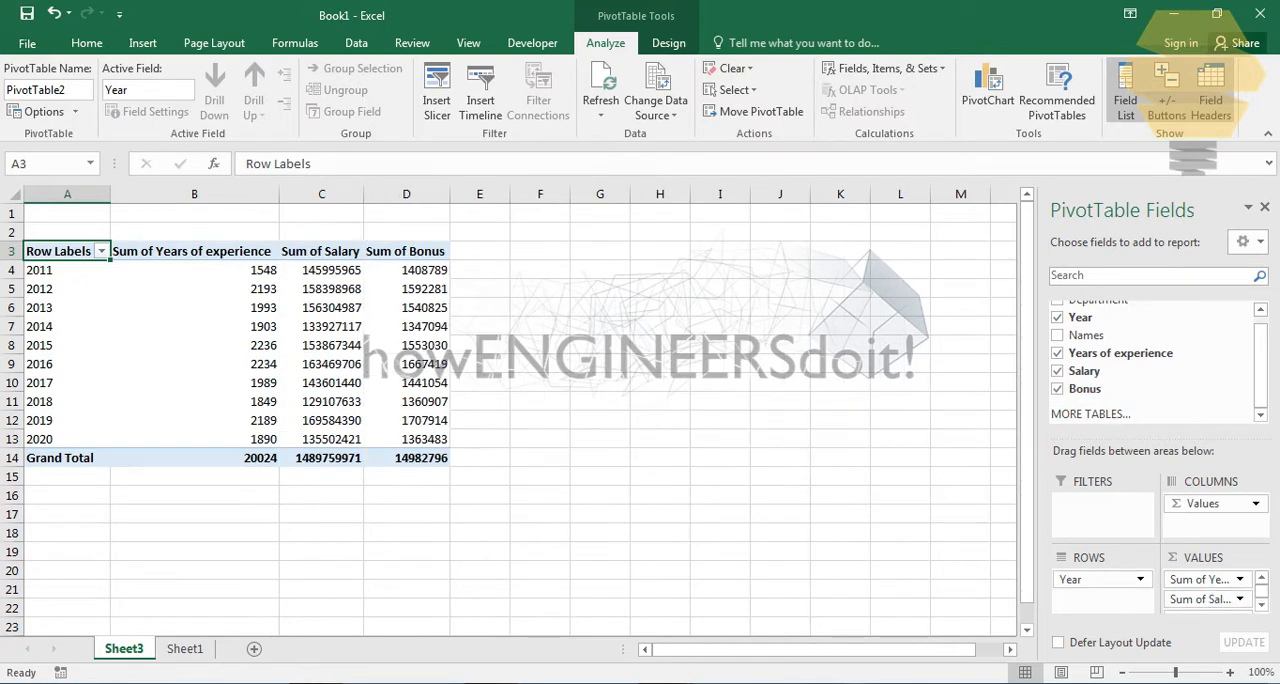
{"action": "scroll", "coordinate": [1260, 360], "scroll_direction": "up", "scroll_amount": 1}
{"action": "left_click_drag", "start_coordinate": [1100, 308], "coordinate": [1100, 505]}
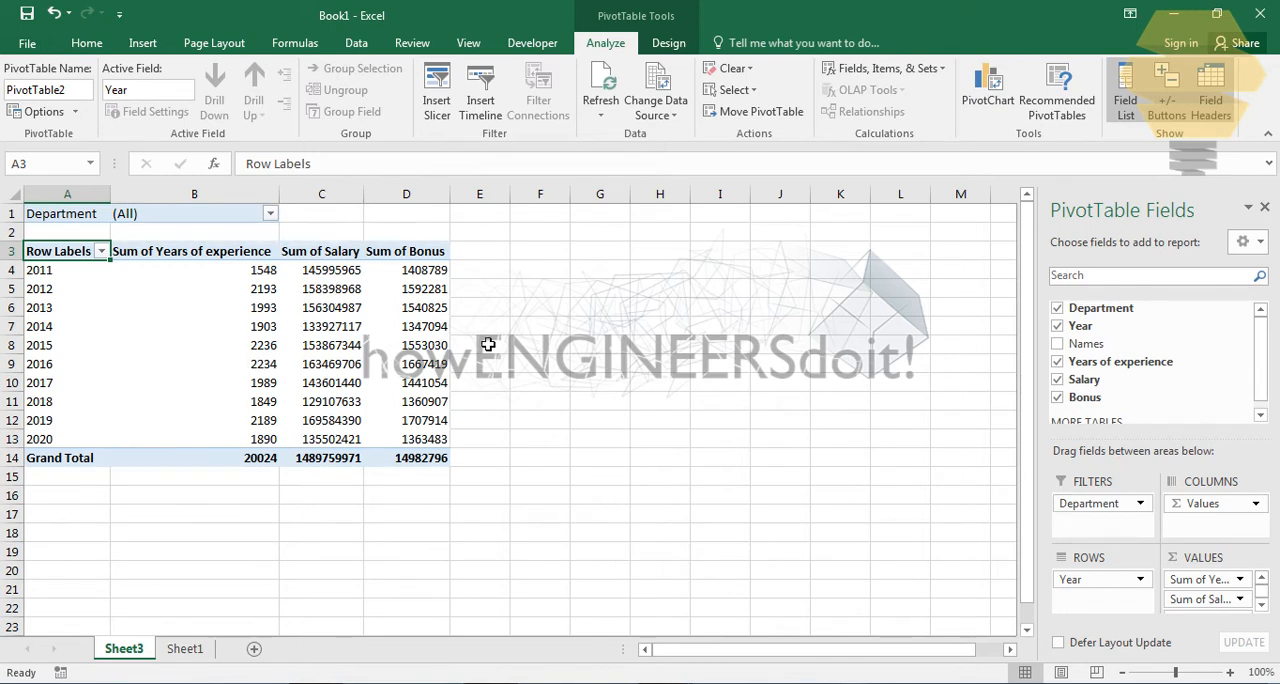
- Summarize the Years of experience values in the PivotTable by Average
{"action": "left_click", "coordinate": [1261, 608]}
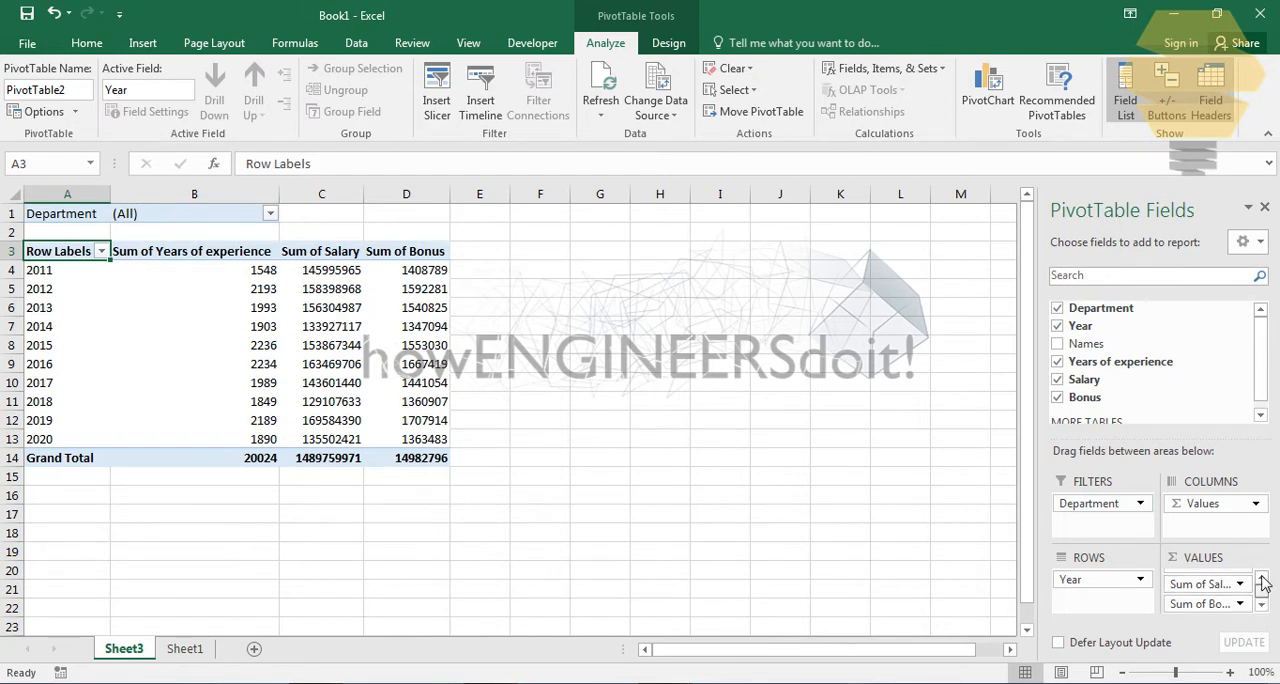
{"action": "left_click", "coordinate": [1261, 578]}
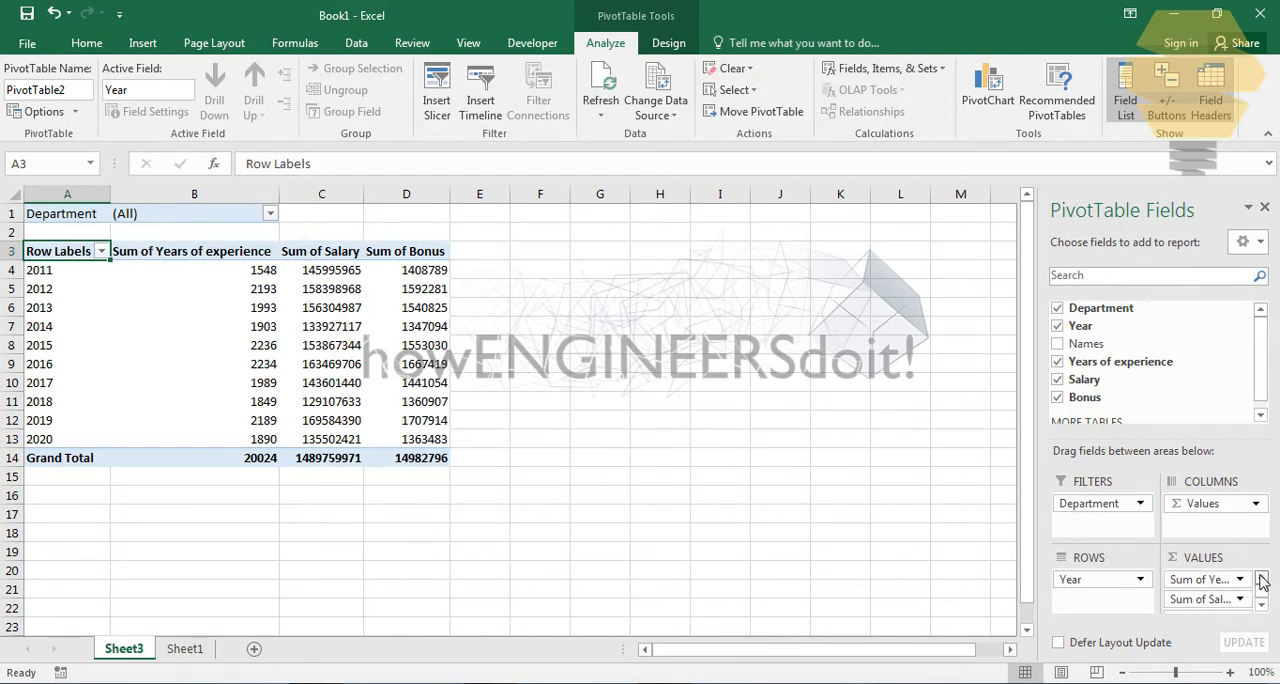
{"action": "left_click", "coordinate": [1205, 583]}
{"action": "left_click", "coordinate": [1140, 558]}
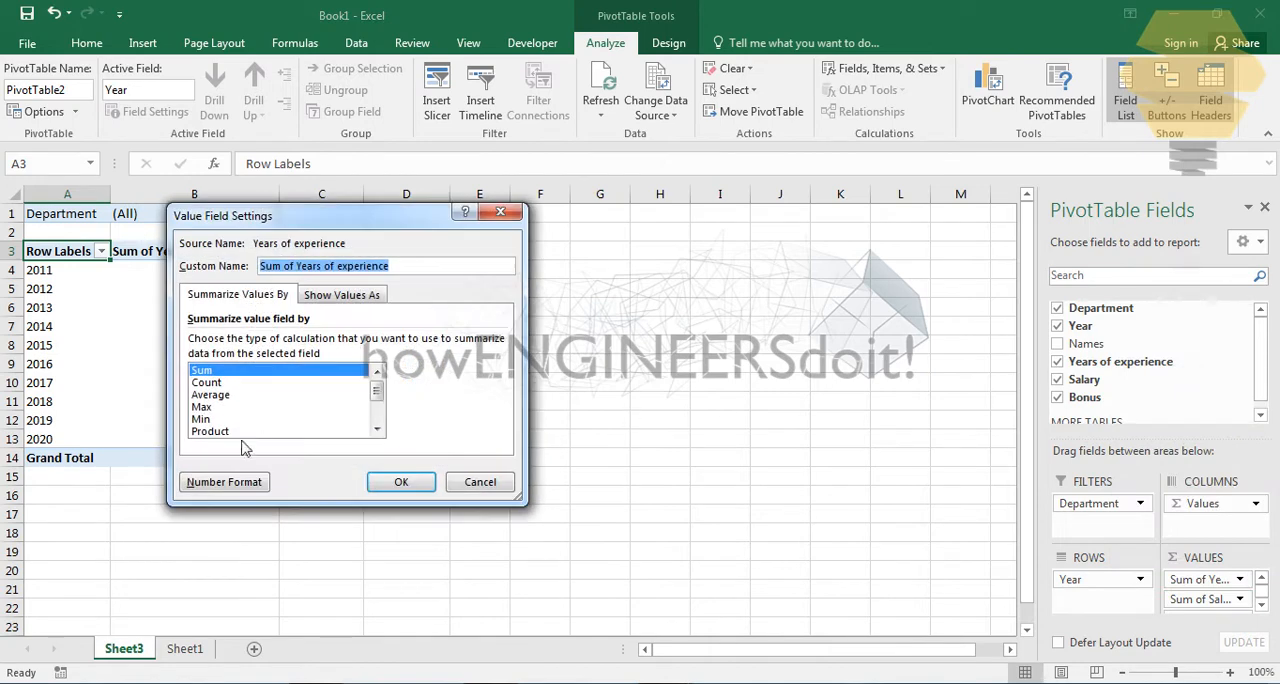
{"action": "left_click", "coordinate": [212, 395]}
{"action": "left_click", "coordinate": [403, 481]}
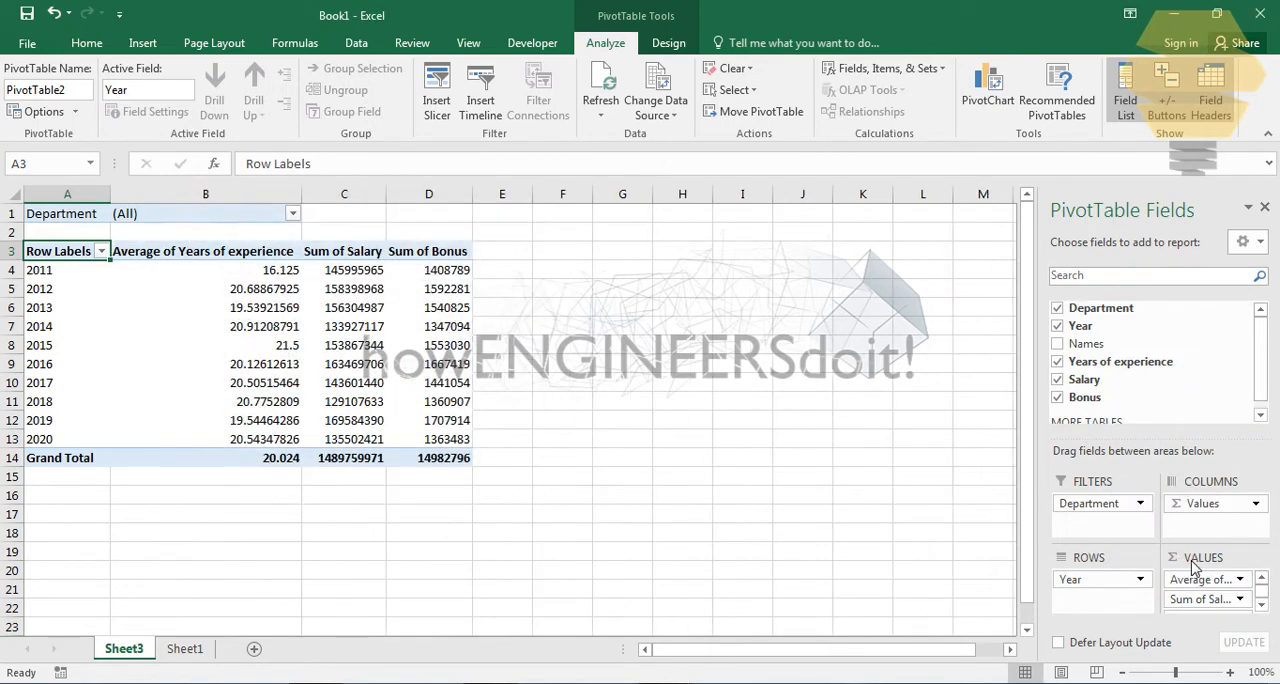
- Summarize the Salary values in the PivotTable by Average
{"action": "left_click", "coordinate": [1240, 599]}
{"action": "left_click", "coordinate": [1162, 497]}
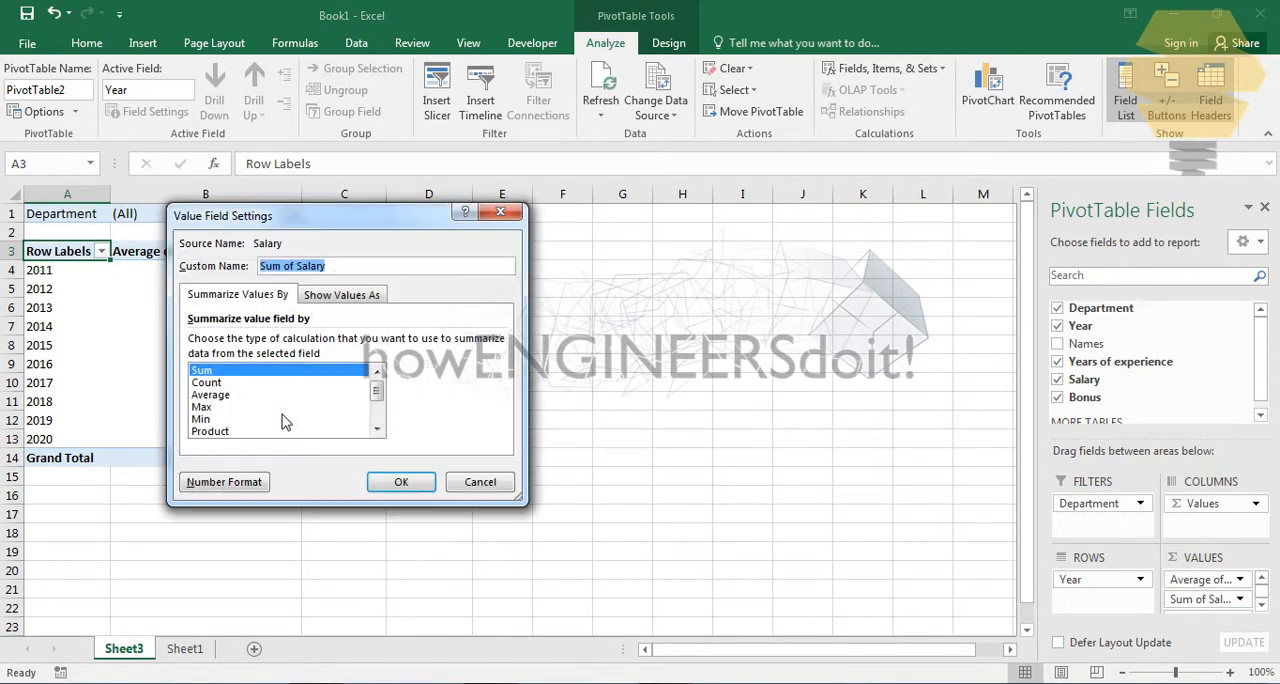
{"action": "left_click", "coordinate": [212, 395]}
{"action": "left_click", "coordinate": [405, 484]}
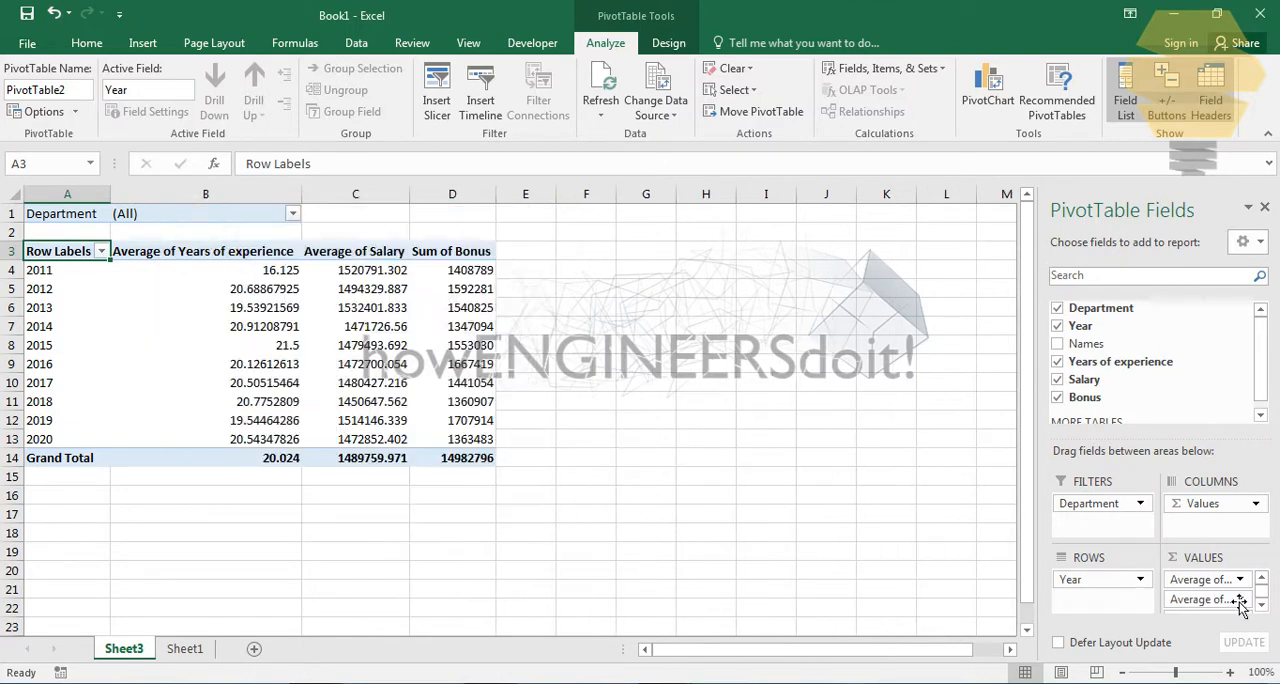
- Summarize the Bonus values in the PivotTable by Average
{"action": "left_click", "coordinate": [1262, 609]}
{"action": "left_click", "coordinate": [1240, 603]}
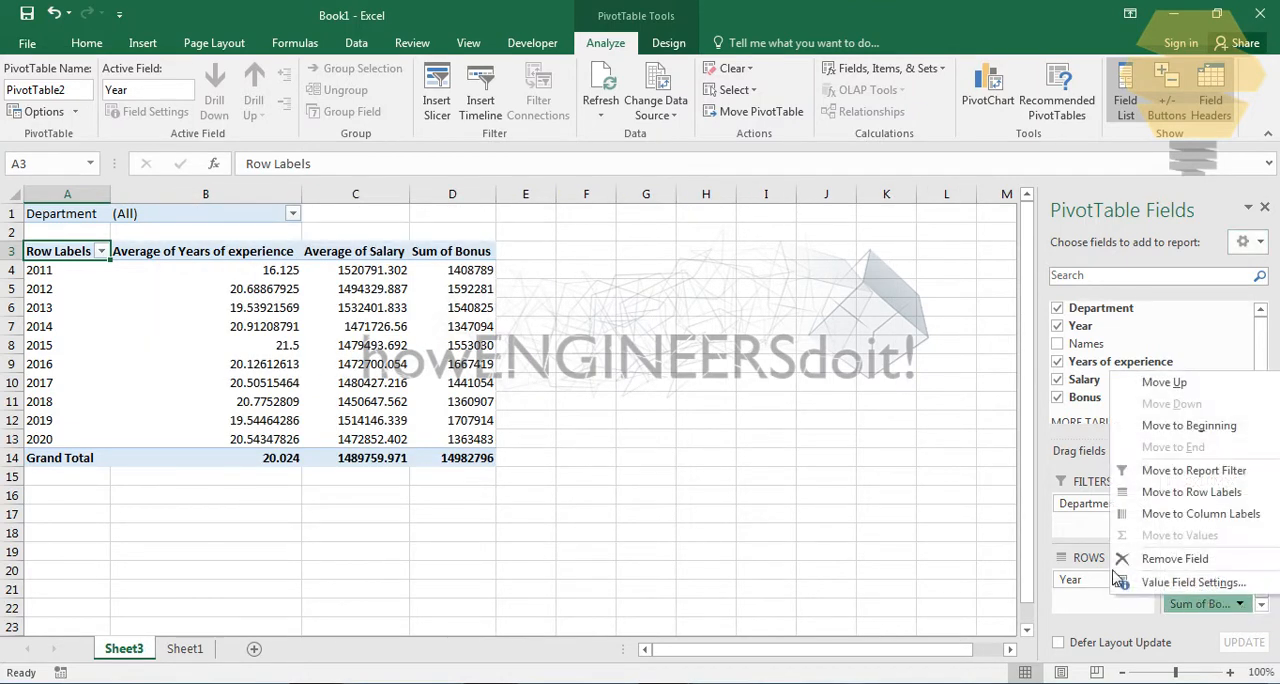
{"action": "left_click", "coordinate": [1165, 584]}
{"action": "left_click", "coordinate": [232, 395]}
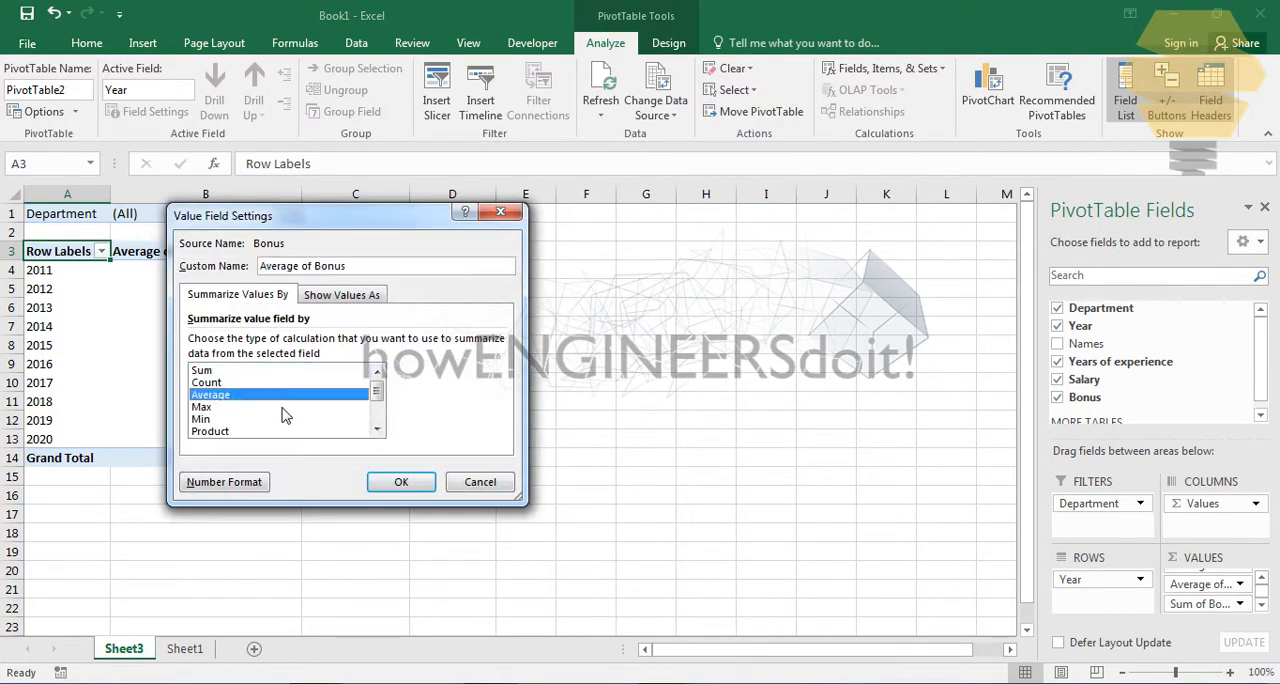
{"action": "left_click", "coordinate": [400, 482]}
{"action": "left_click", "coordinate": [670, 348]}
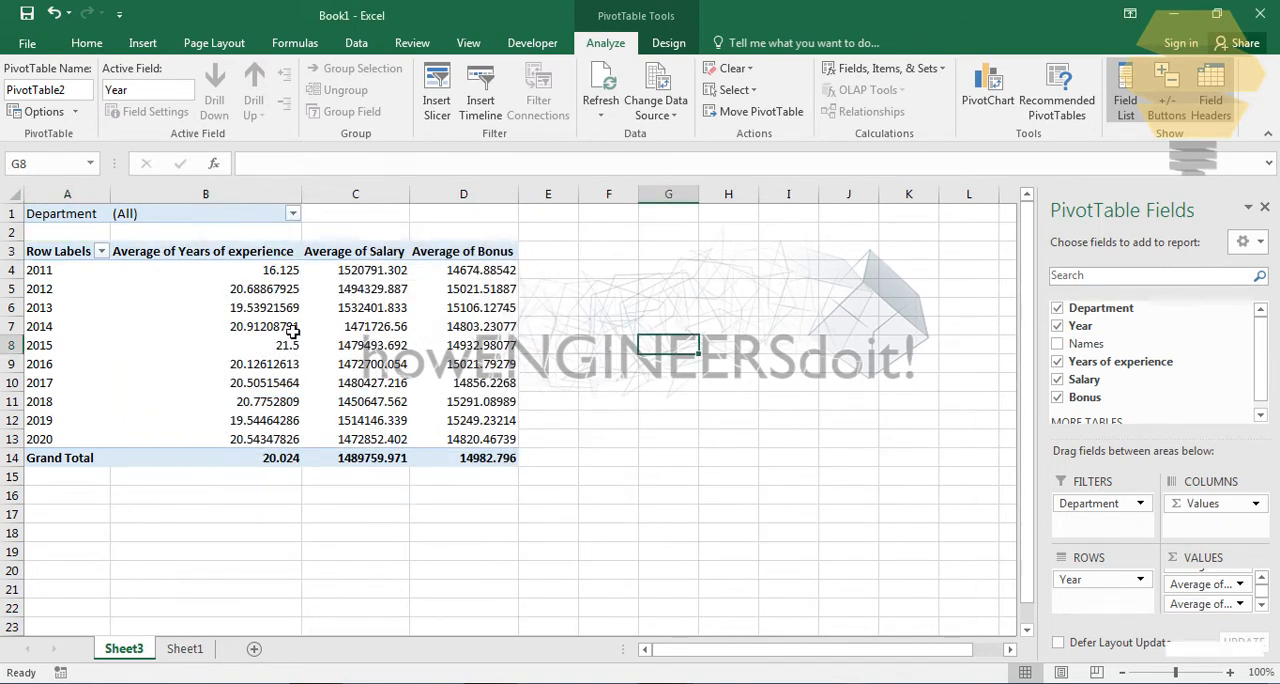
- Format the PivotTable's Average of Years of experience values as Number with 0 decimal places
{"action": "left_click", "coordinate": [285, 275]}
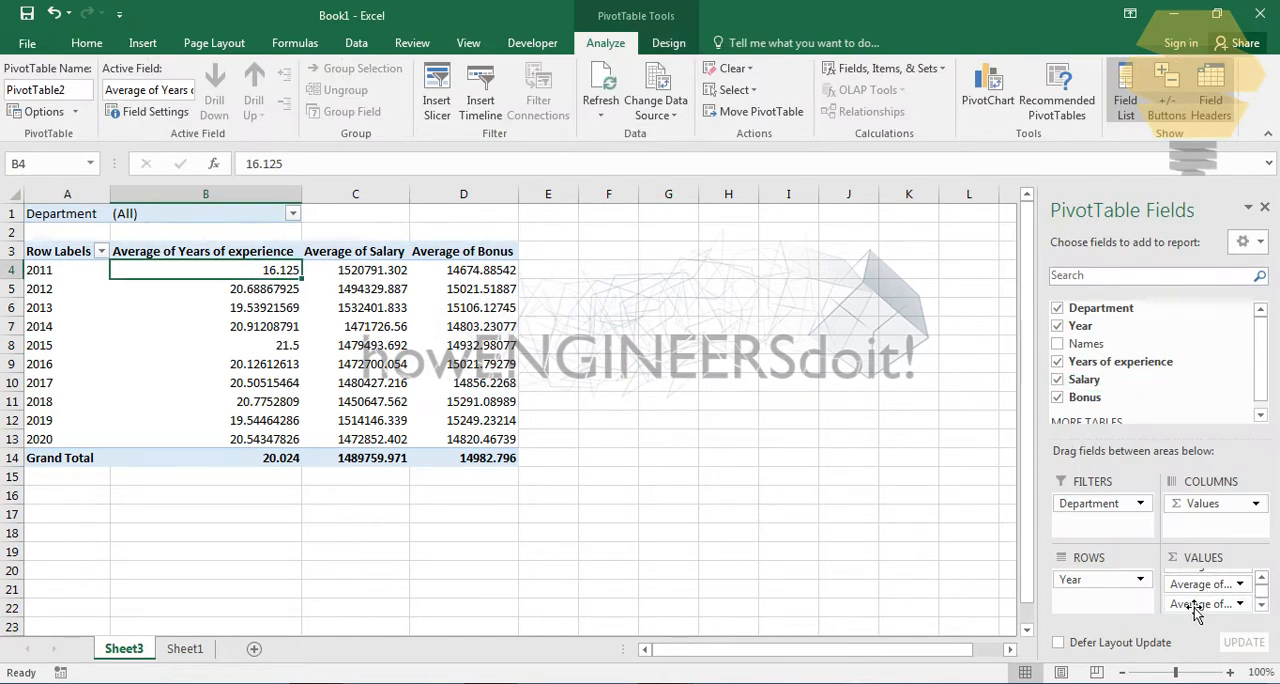
{"action": "left_click", "coordinate": [1262, 578]}
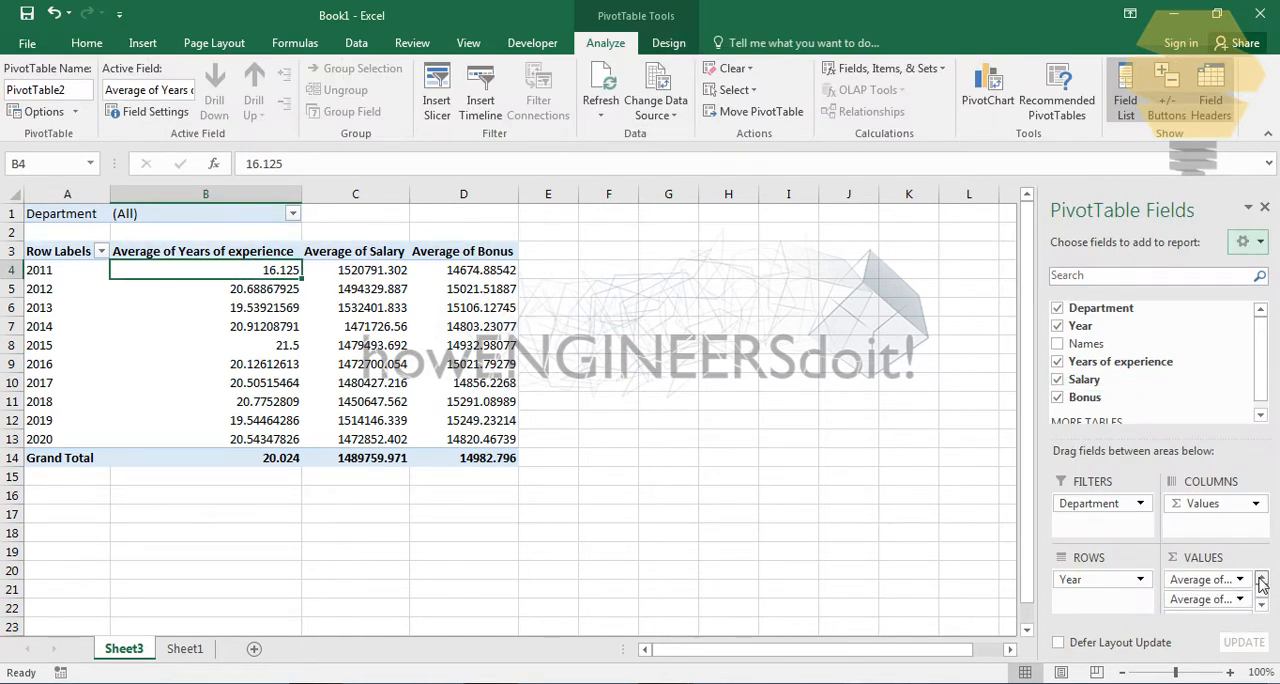
{"action": "left_click", "coordinate": [1240, 580]}
{"action": "left_click", "coordinate": [1162, 560]}
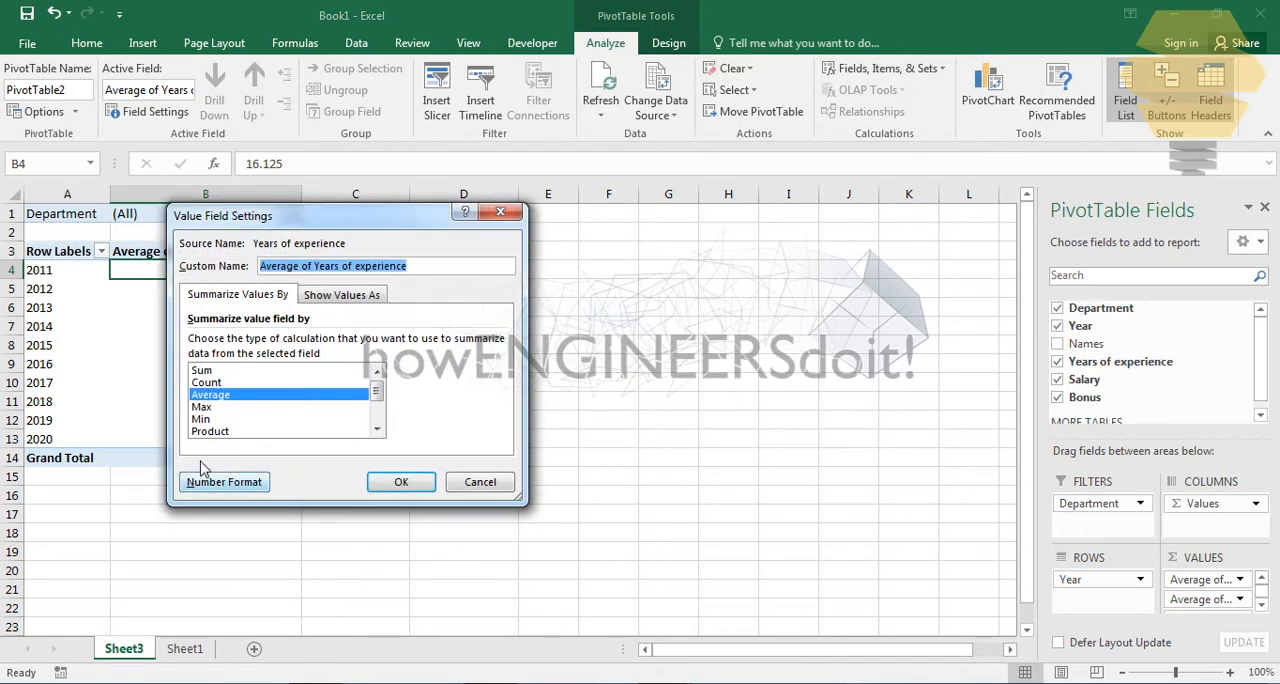
{"action": "left_click", "coordinate": [228, 484]}
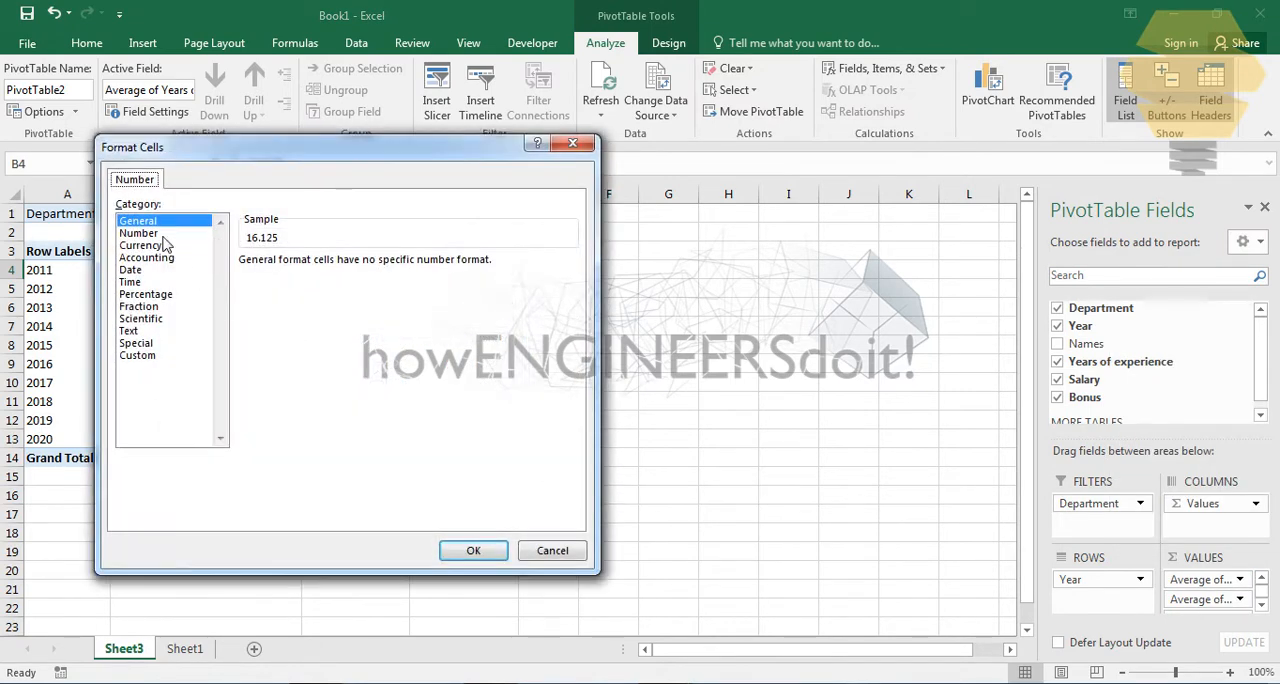
{"action": "left_click", "coordinate": [161, 234]}
{"action": "left_click", "coordinate": [366, 268]}
{"action": "left_click", "coordinate": [366, 268]}
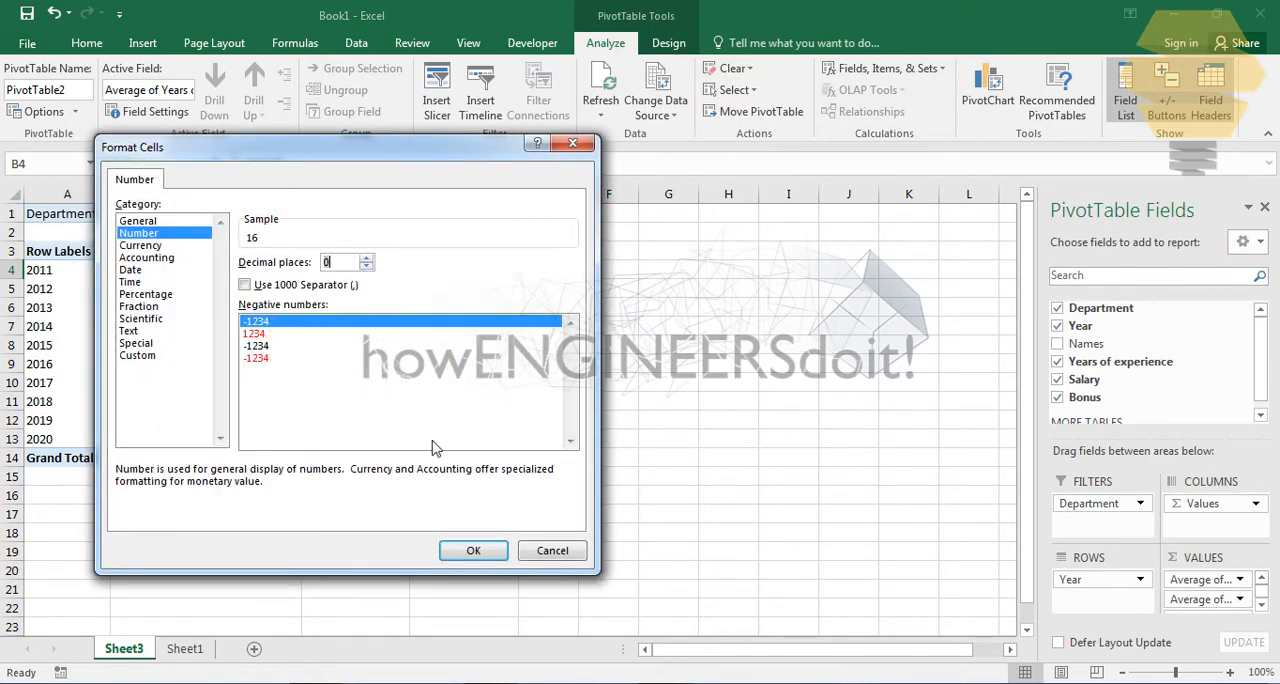
{"action": "left_click", "coordinate": [473, 550]}
{"action": "left_click", "coordinate": [401, 479]}
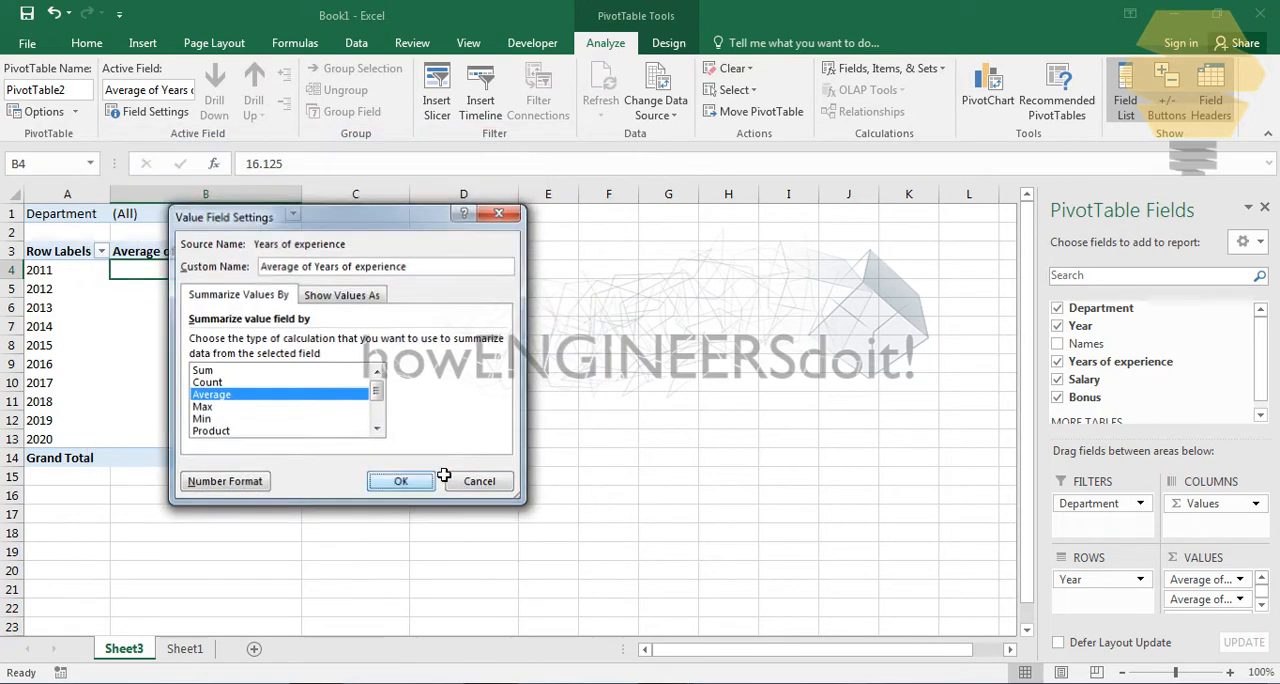
- Format the Average of Salary values as Currency with the $ English (Canada) symbol and 0 decimal places
{"action": "left_click", "coordinate": [373, 278]}
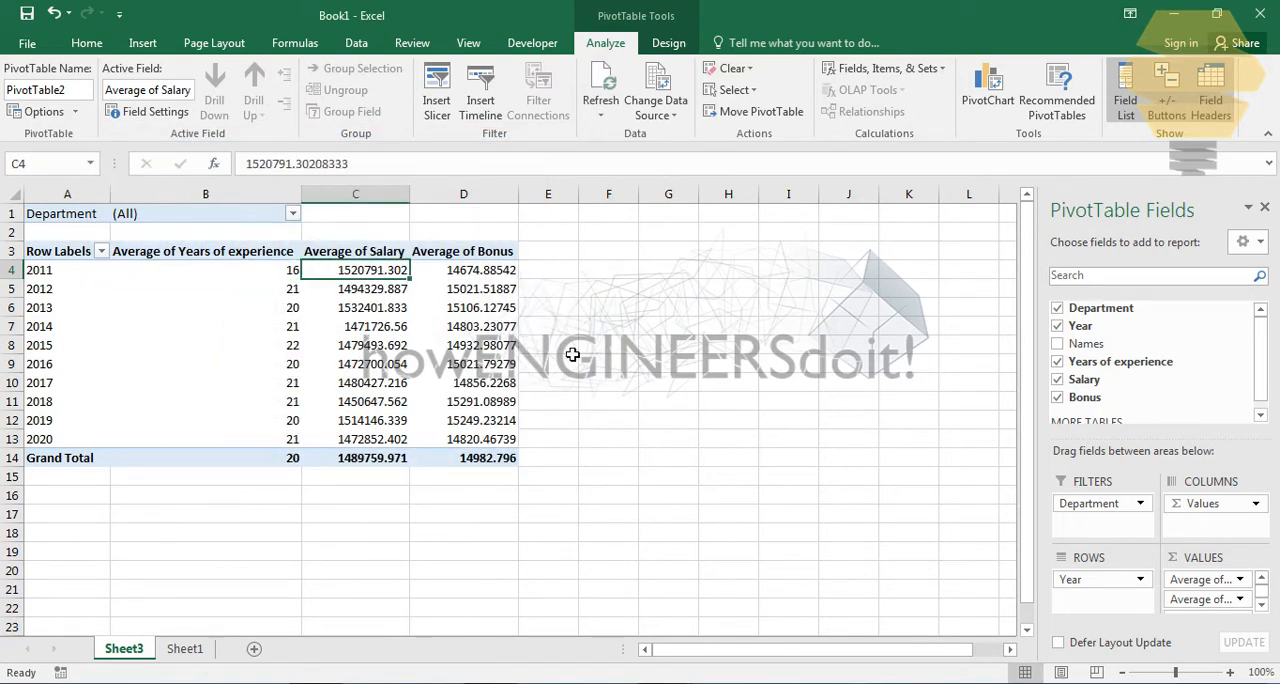
{"action": "left_click", "coordinate": [1240, 600]}
{"action": "left_click", "coordinate": [1150, 658]}
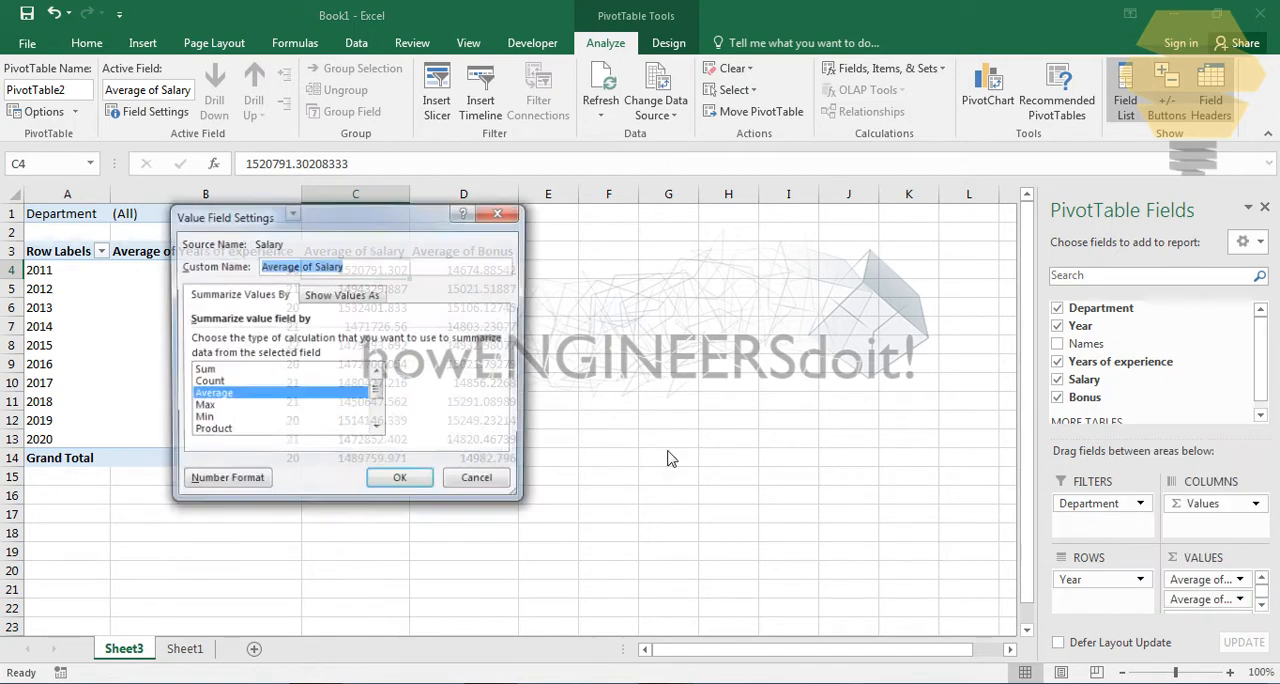
{"action": "left_click", "coordinate": [225, 483]}
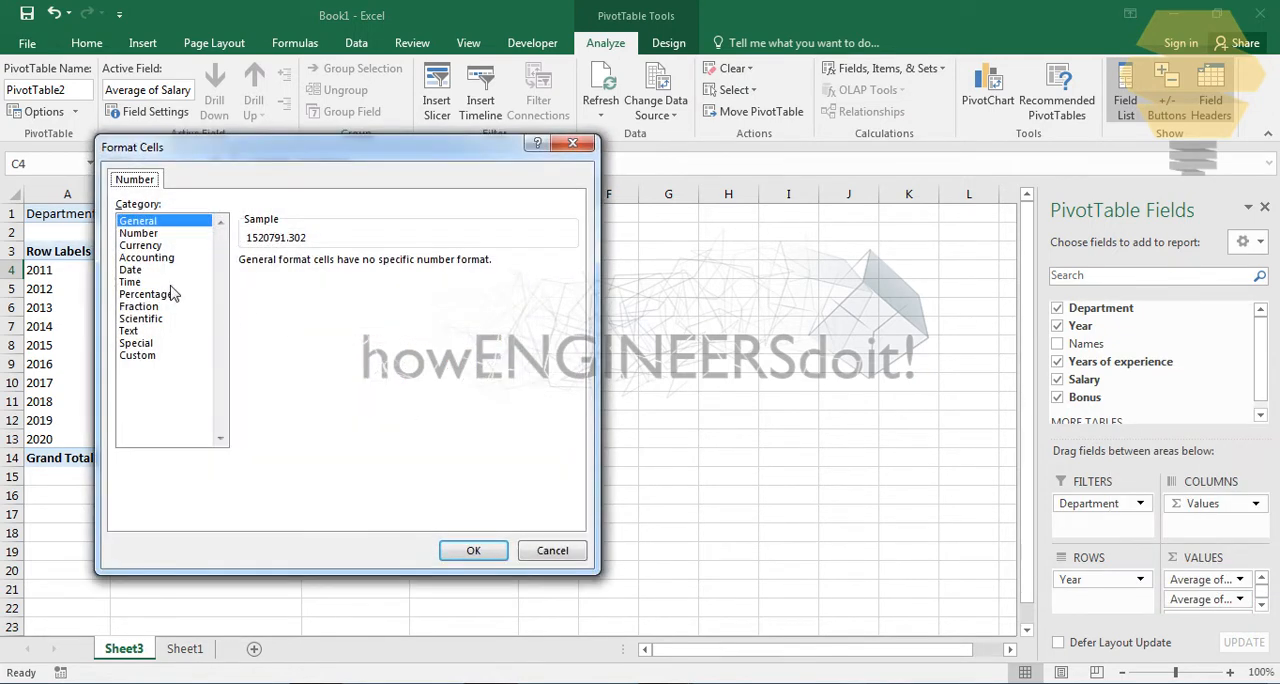
{"action": "left_click", "coordinate": [150, 246]}
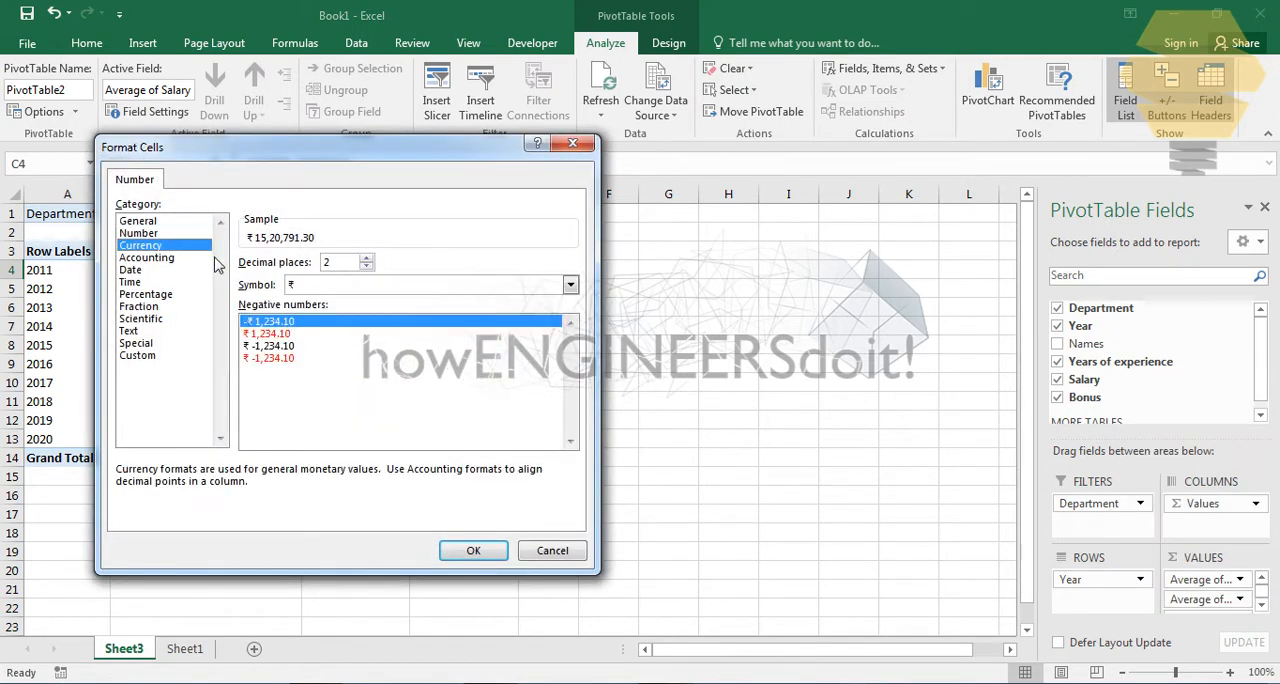
{"action": "left_click", "coordinate": [336, 288]}
{"action": "scroll", "coordinate": [343, 330], "scroll_direction": "down", "scroll_amount": 4}
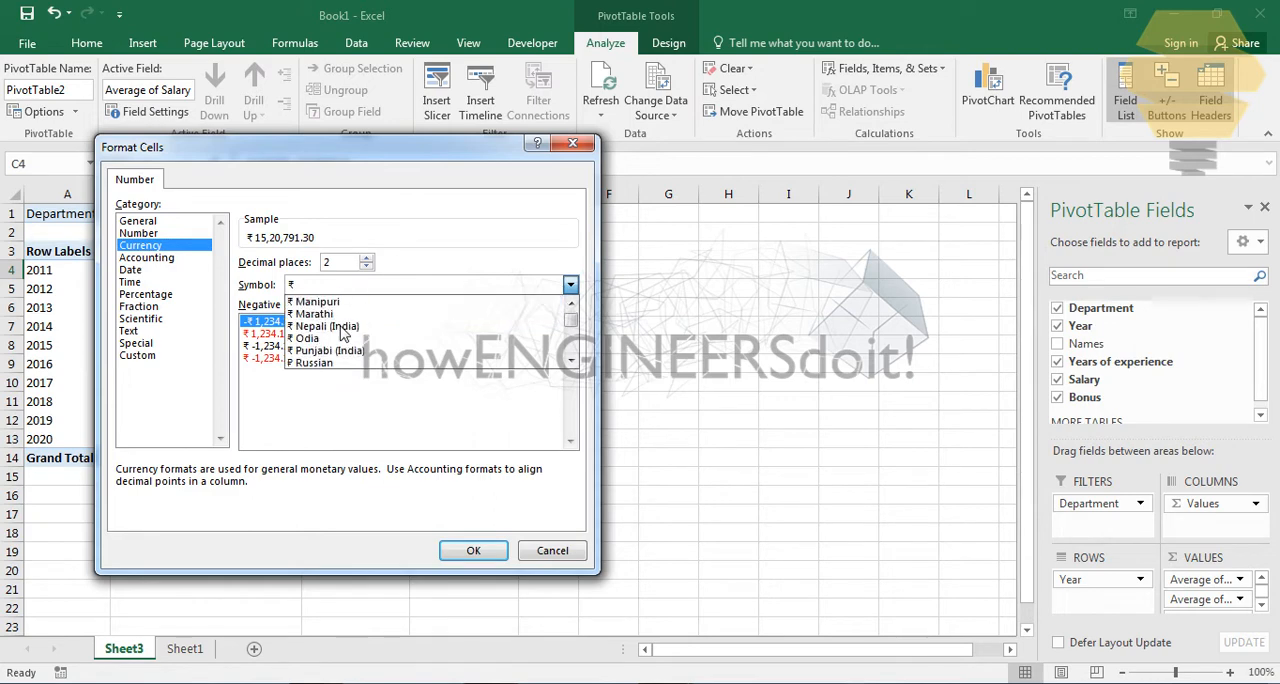
{"action": "scroll", "coordinate": [343, 330], "scroll_direction": "down", "scroll_amount": 5}
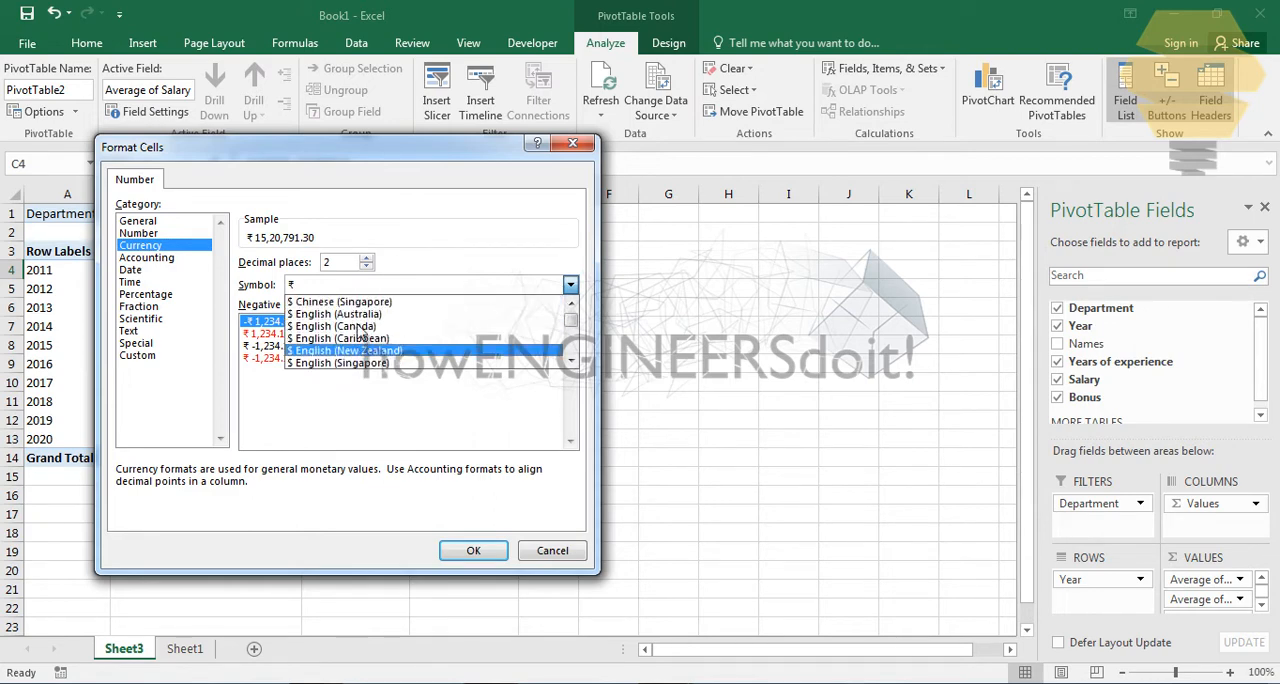
{"action": "left_click", "coordinate": [358, 327]}
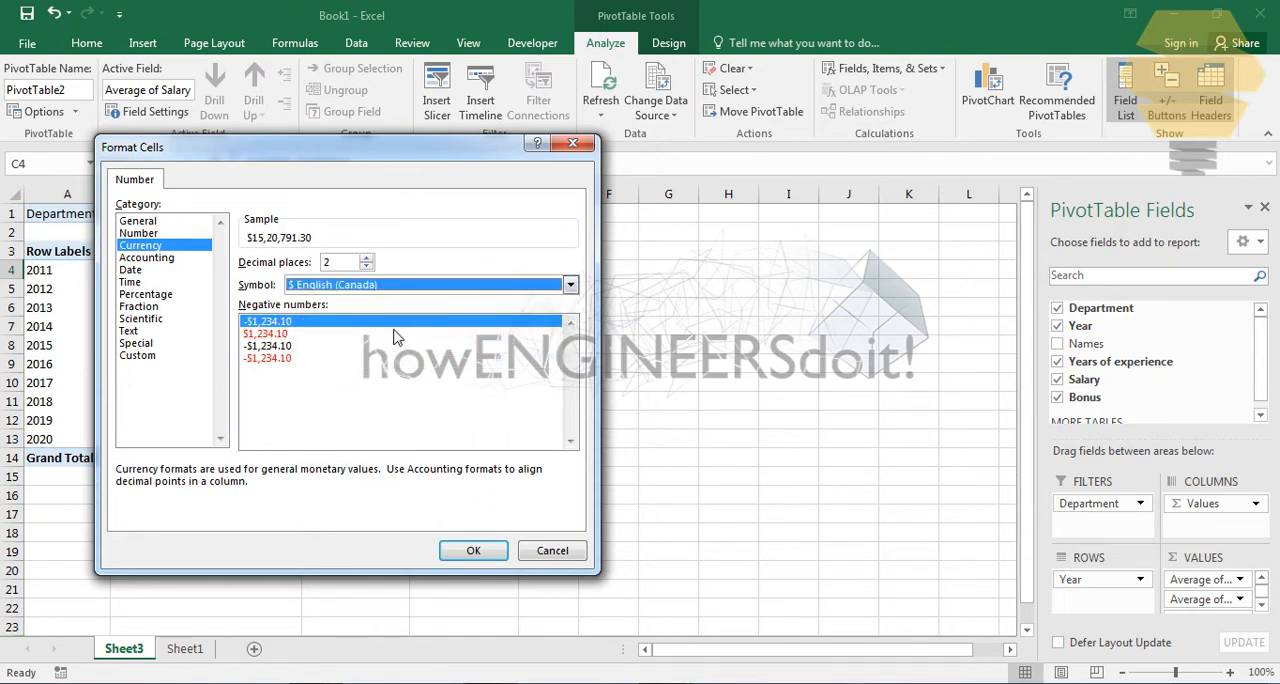
{"action": "left_click", "coordinate": [366, 266]}
{"action": "left_click", "coordinate": [455, 548]}
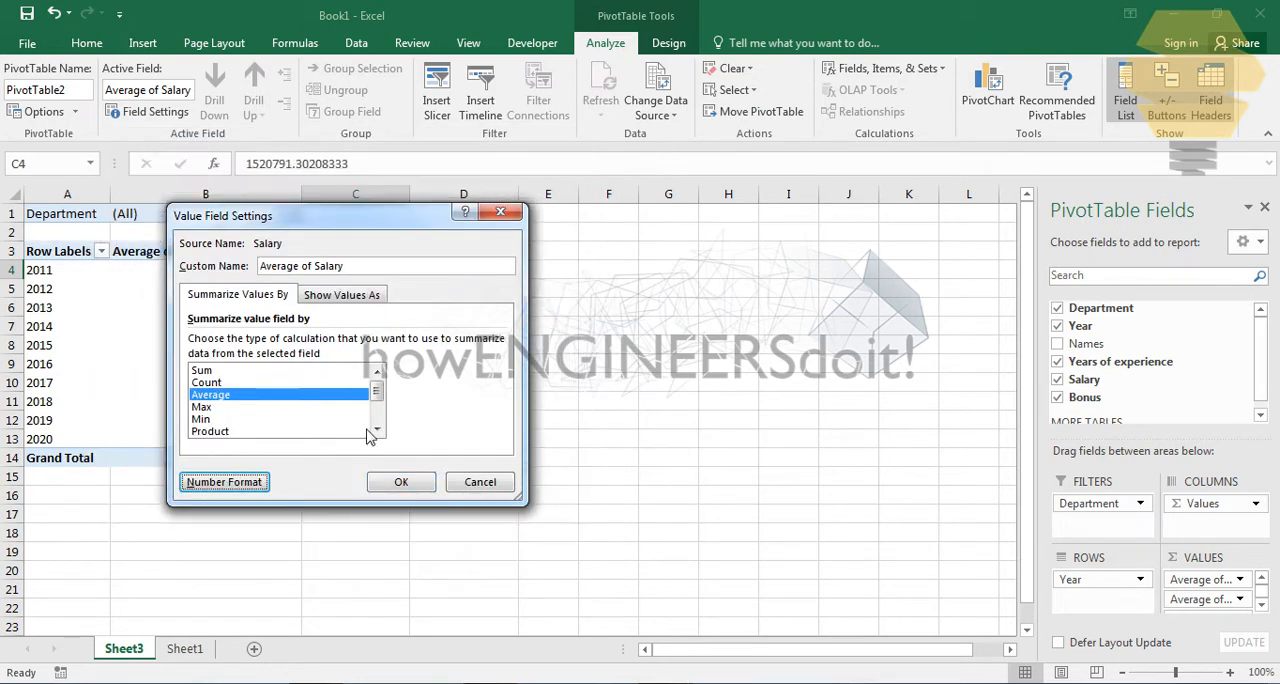
{"action": "left_click", "coordinate": [401, 484]}
- Format the Average of Bonus values as Currency with 0 decimal places and the $ English (Canada) symbol
{"action": "left_click", "coordinate": [486, 306]}
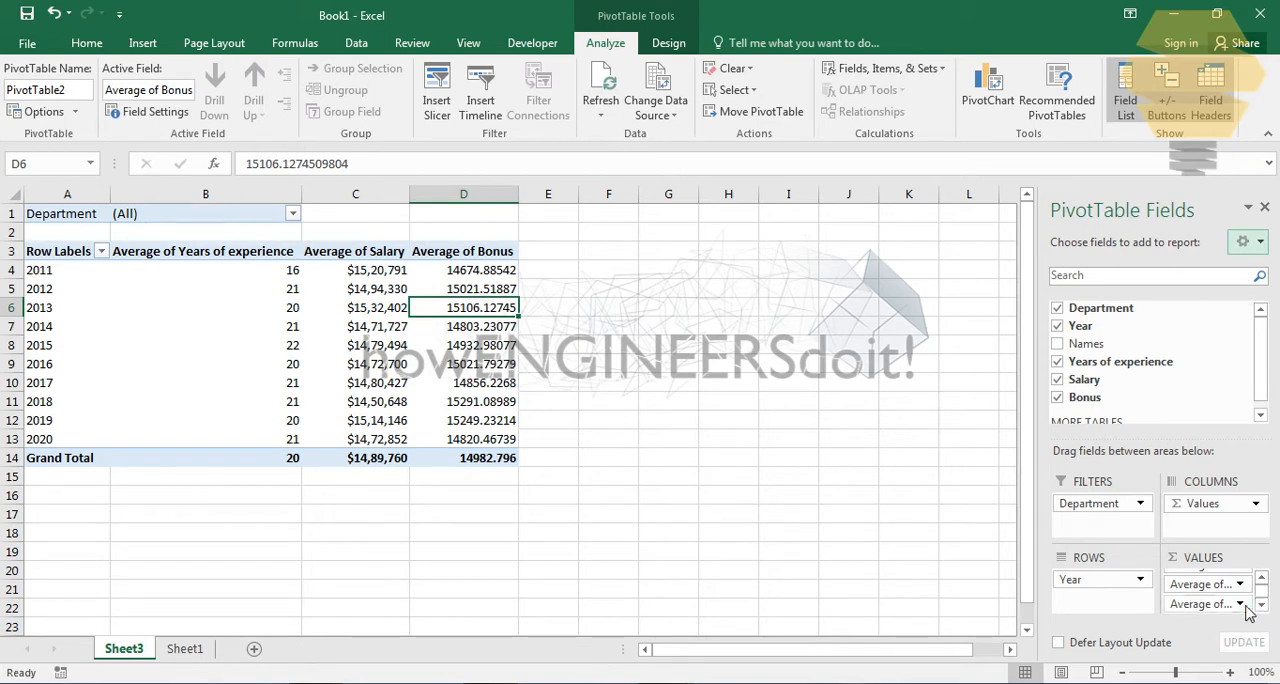
{"action": "left_click", "coordinate": [1192, 604]}
{"action": "left_click", "coordinate": [1192, 582]}
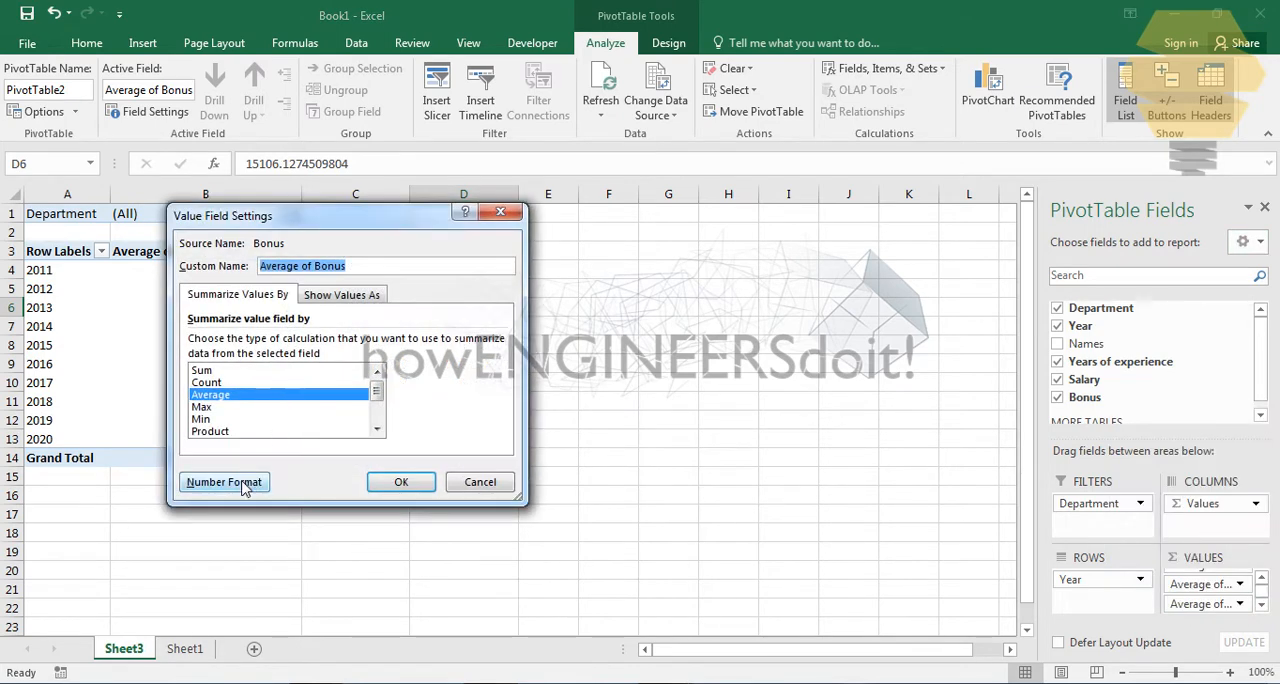
{"action": "left_click", "coordinate": [224, 482]}
{"action": "left_click", "coordinate": [165, 246]}
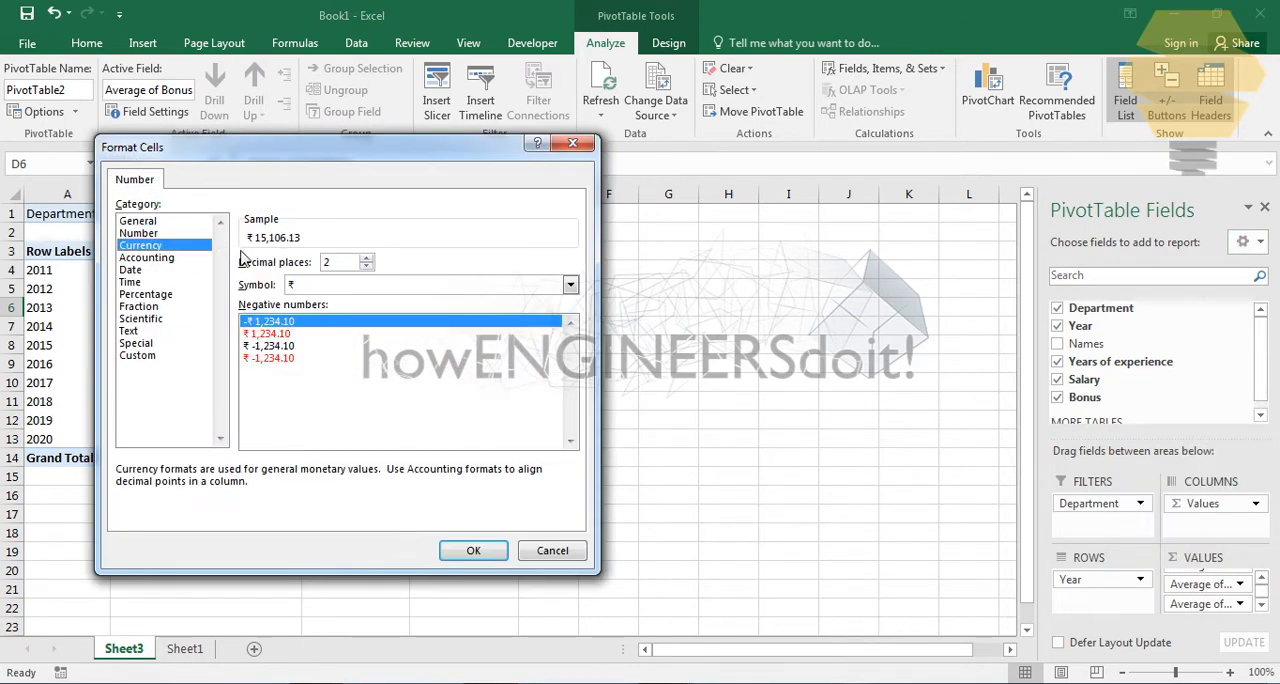
{"action": "double_click", "coordinate": [367, 265]}
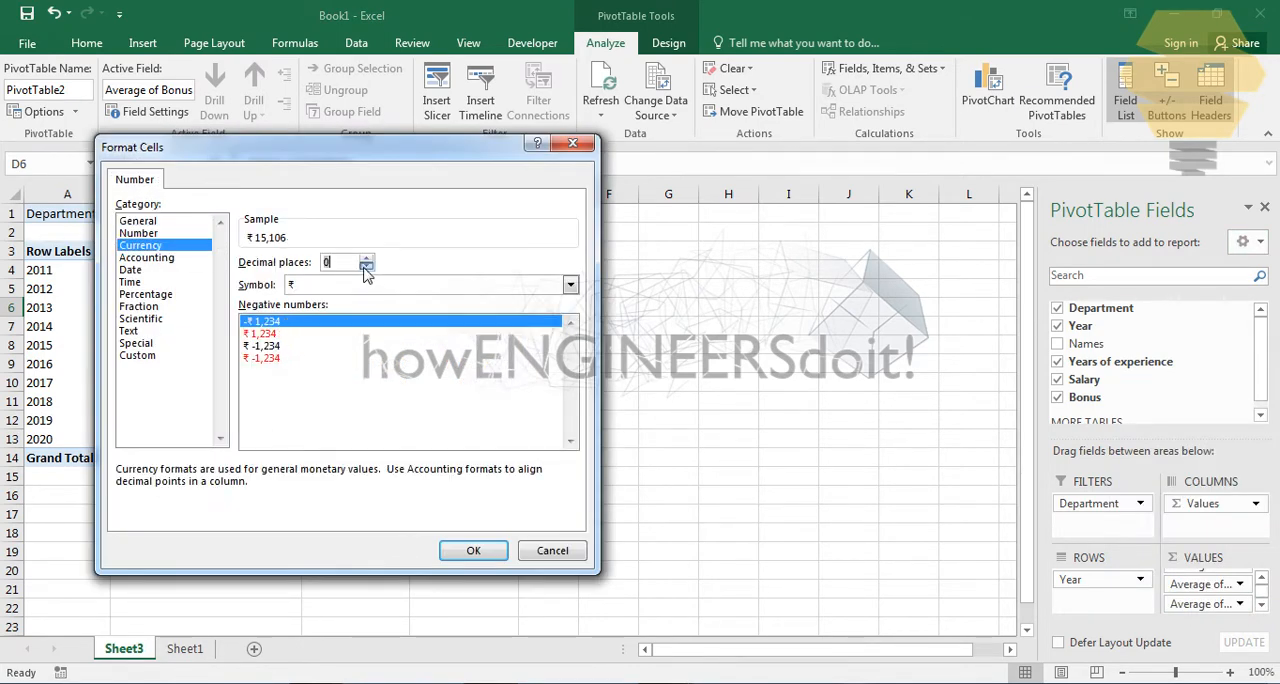
{"action": "left_click", "coordinate": [570, 285]}
{"action": "scroll", "coordinate": [570, 290], "scroll_direction": "down", "scroll_amount": 10}
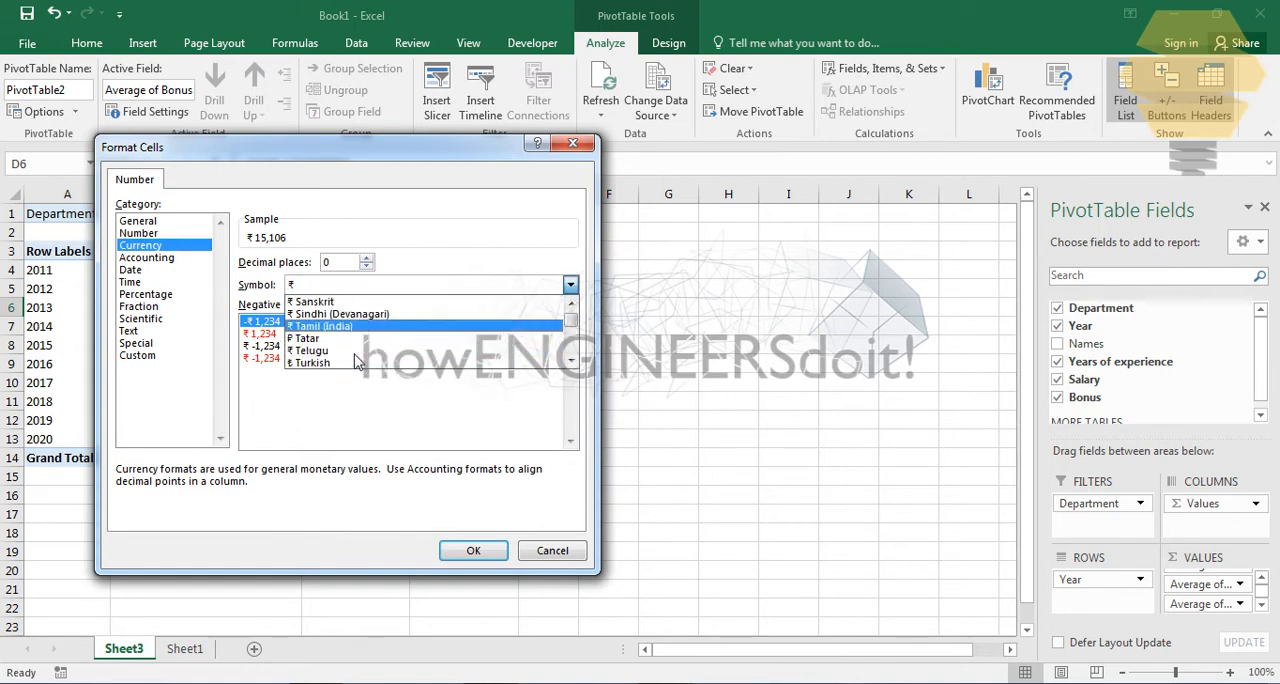
{"action": "scroll", "coordinate": [355, 360], "scroll_direction": "up", "scroll_amount": 10}
{"action": "left_click", "coordinate": [345, 338]}
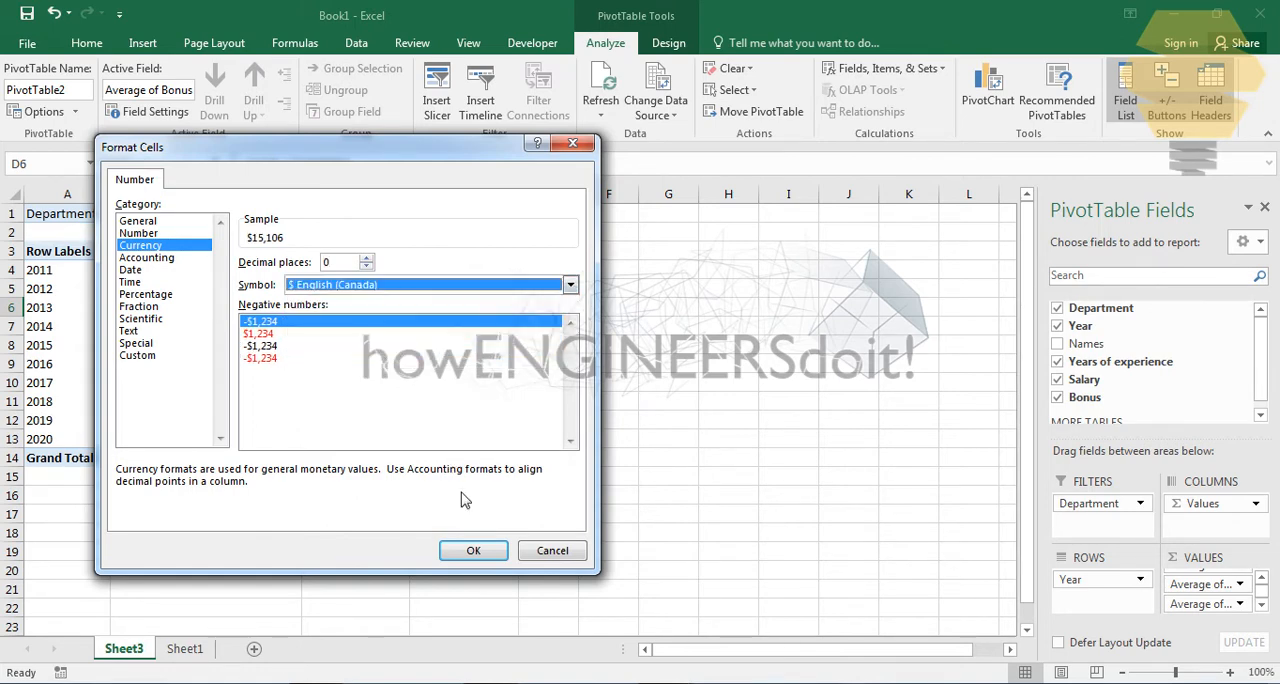
{"action": "left_click", "coordinate": [465, 550]}
{"action": "left_click", "coordinate": [405, 481]}
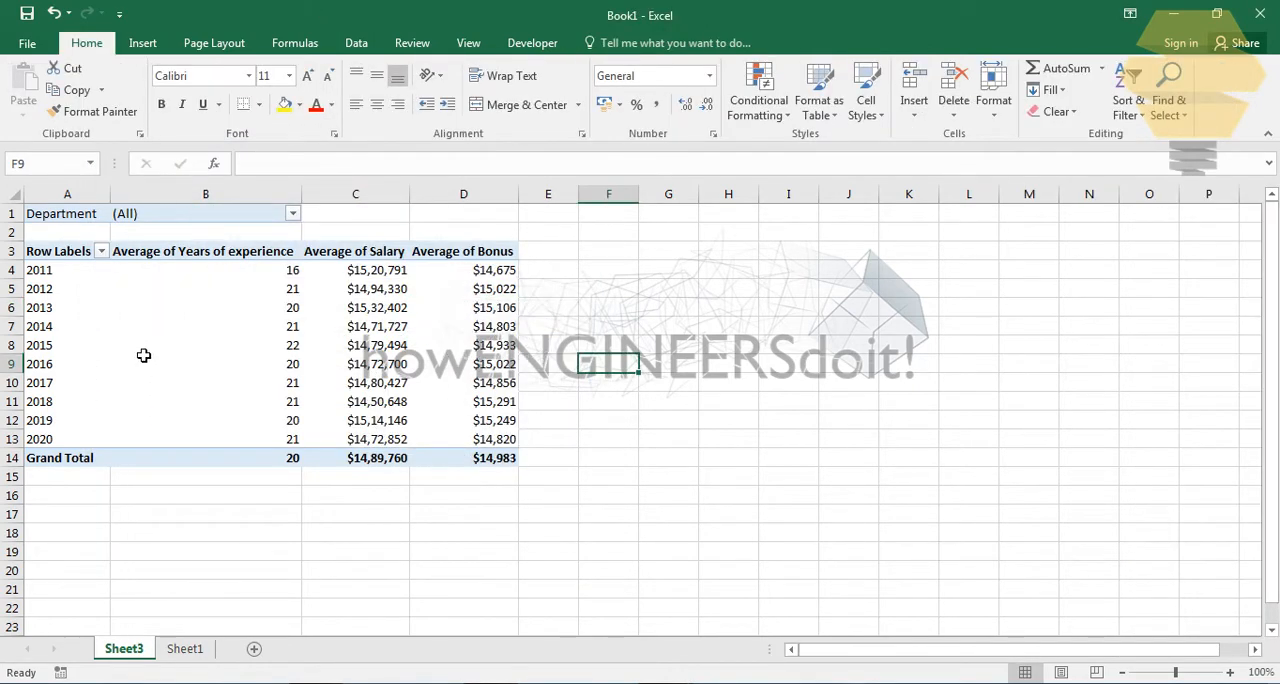
- Turn off grand totals for both rows and columns in the PivotTable
{"action": "left_click", "coordinate": [205, 326]}
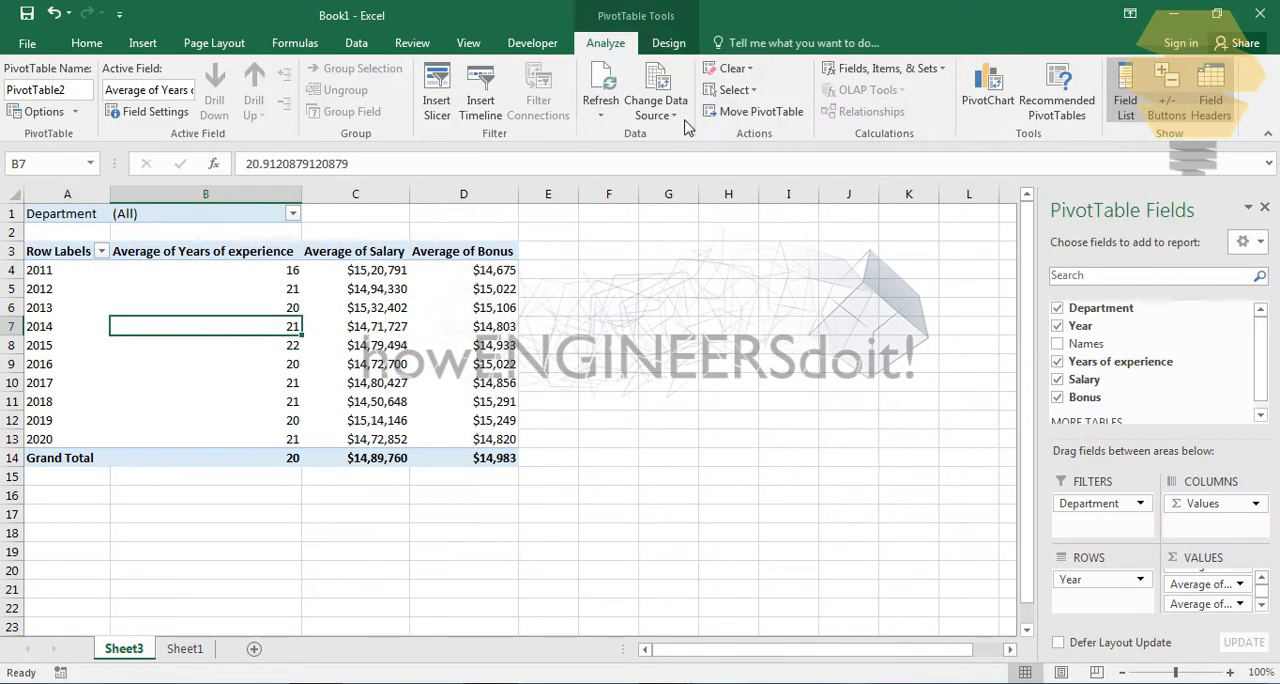
{"action": "left_click", "coordinate": [662, 45]}
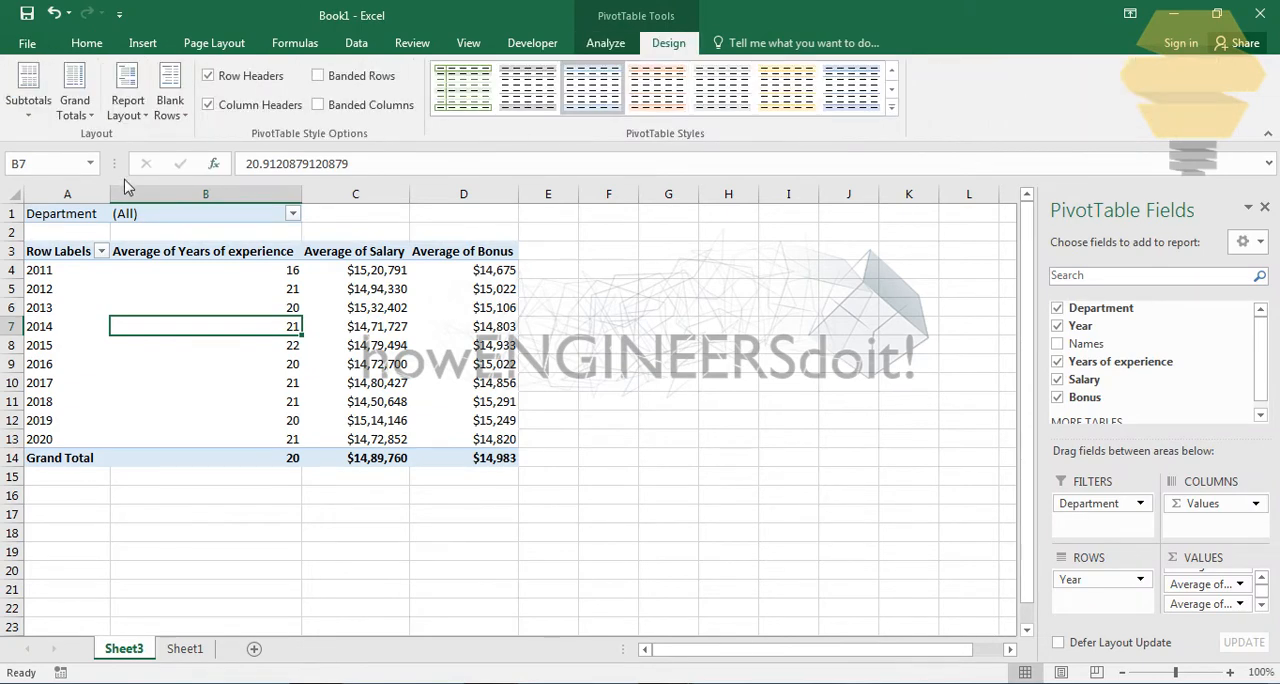
{"action": "left_click", "coordinate": [89, 117]}
{"action": "left_click", "coordinate": [143, 357]}
{"action": "left_click", "coordinate": [160, 272]}
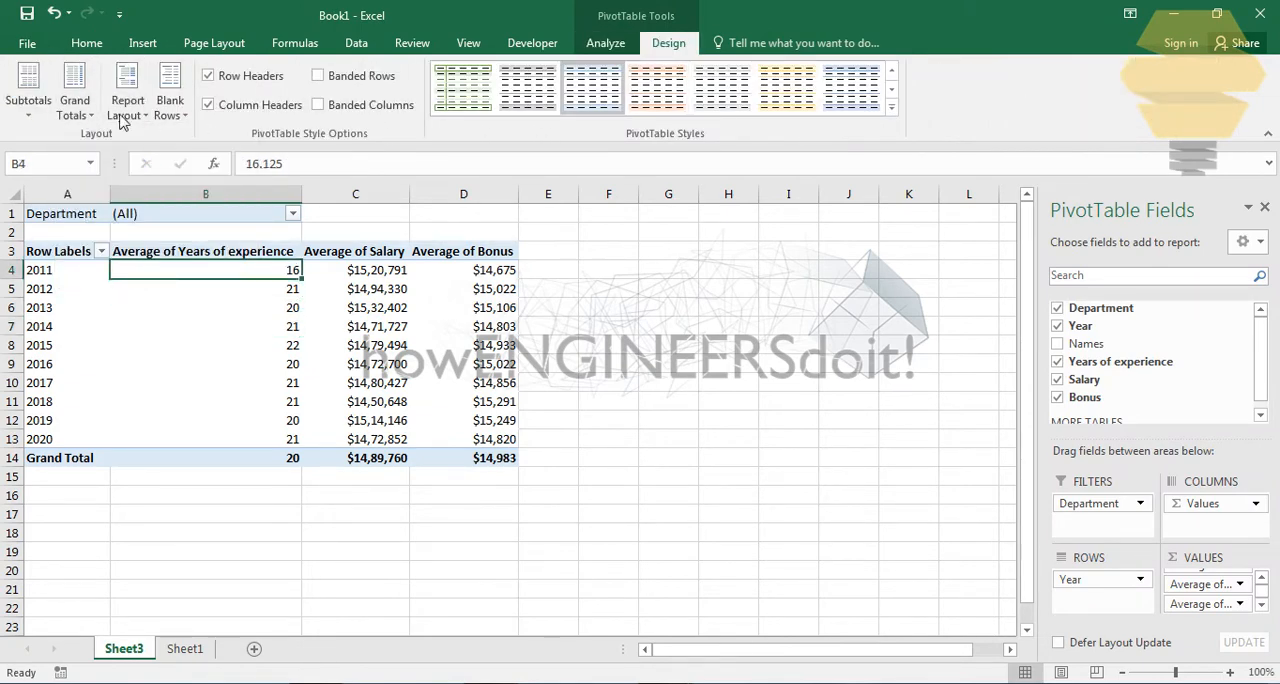
{"action": "left_click", "coordinate": [75, 105]}
{"action": "left_click", "coordinate": [143, 223]}
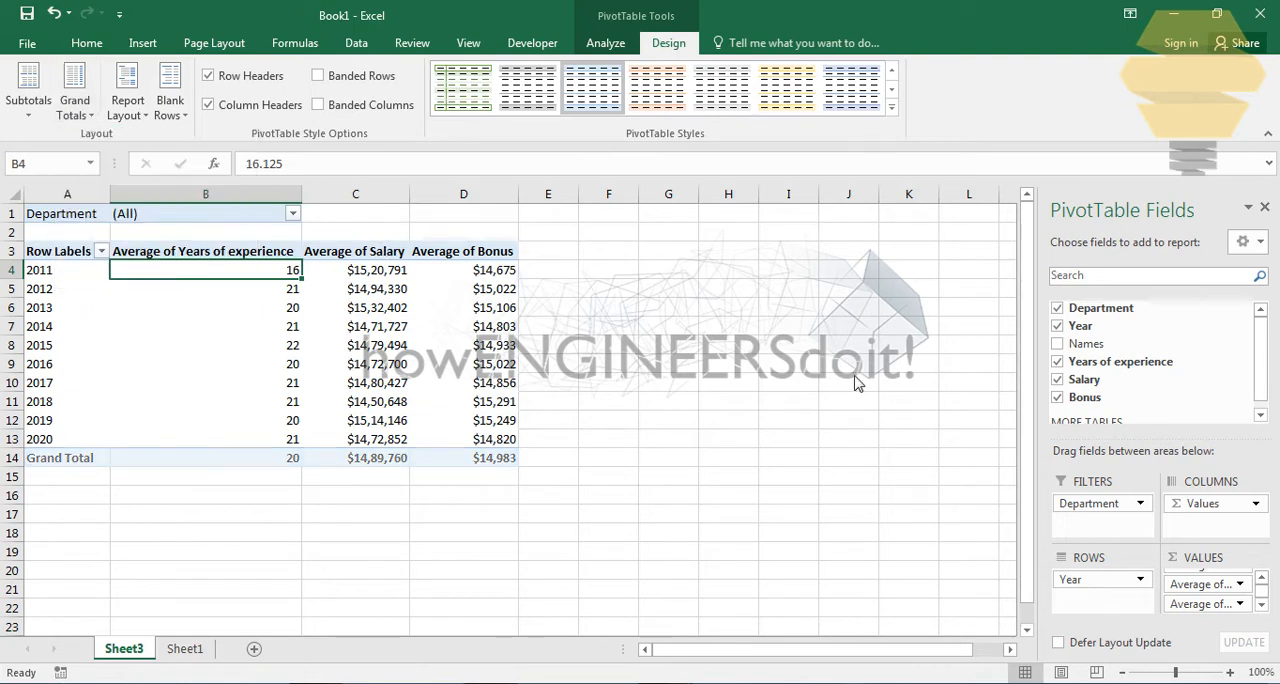
{"action": "left_click", "coordinate": [792, 308]}
{"action": "left_click", "coordinate": [598, 289]}
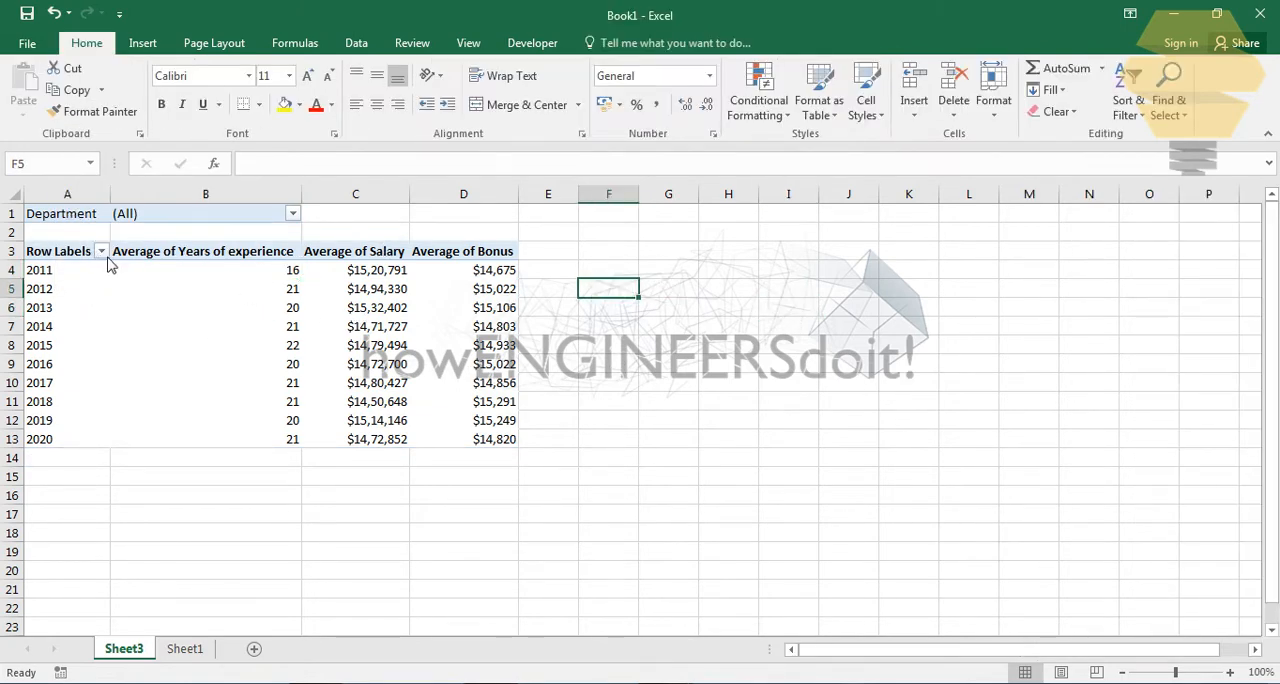
- Copy the whole PivotTable in A1:D13, including its Department filter, and paste the duplicate at F1
{"action": "left_click_drag", "start_coordinate": [58, 220], "coordinate": [515, 448]}
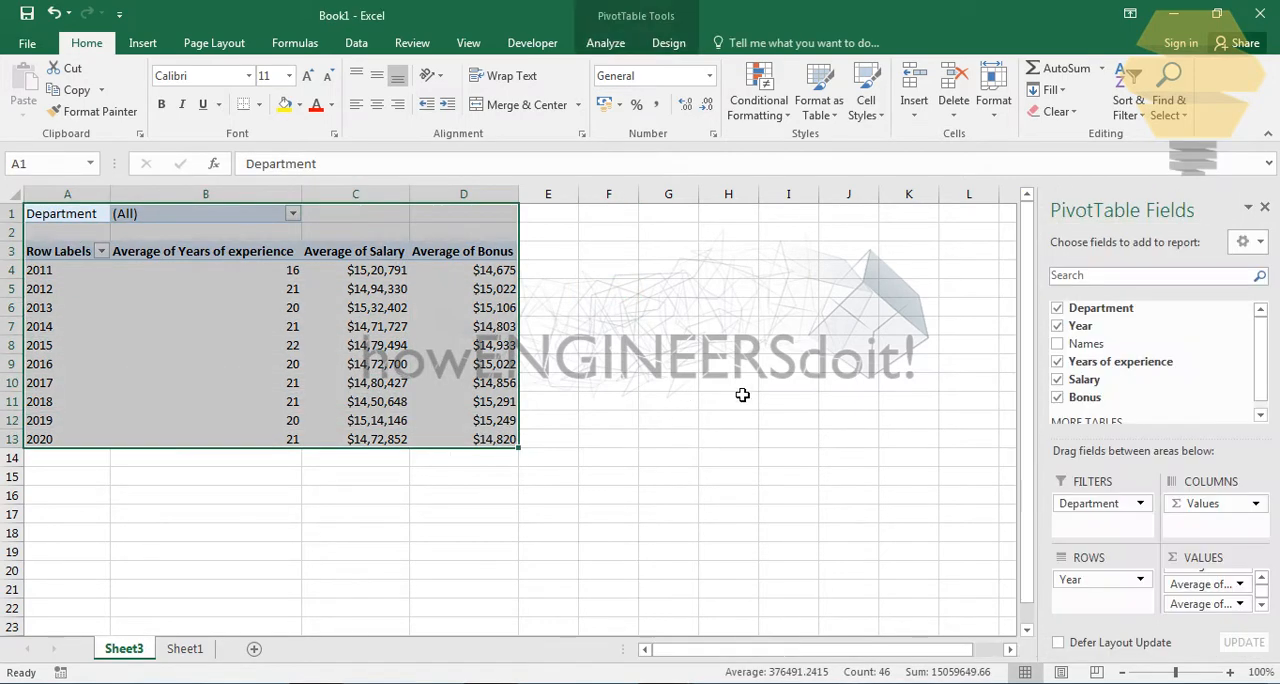
{"action": "key", "text": "ctrl+c"}
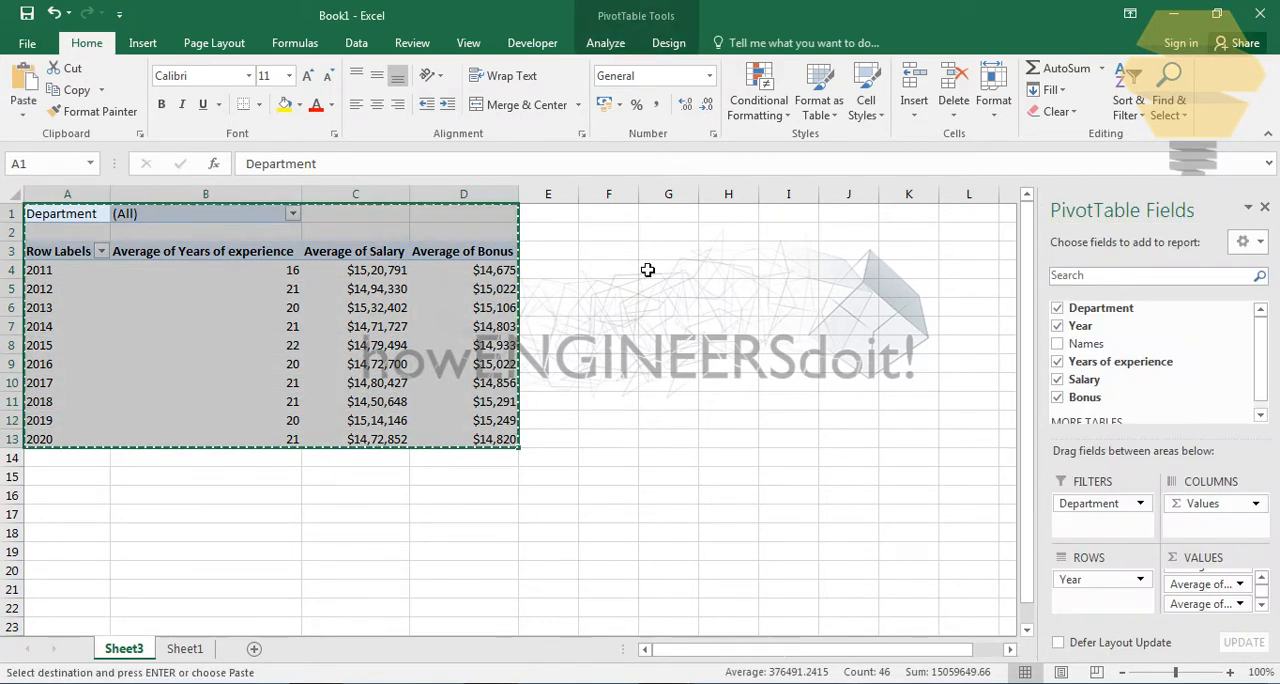
{"action": "left_click", "coordinate": [614, 220]}
{"action": "key", "text": "ctrl+v"}
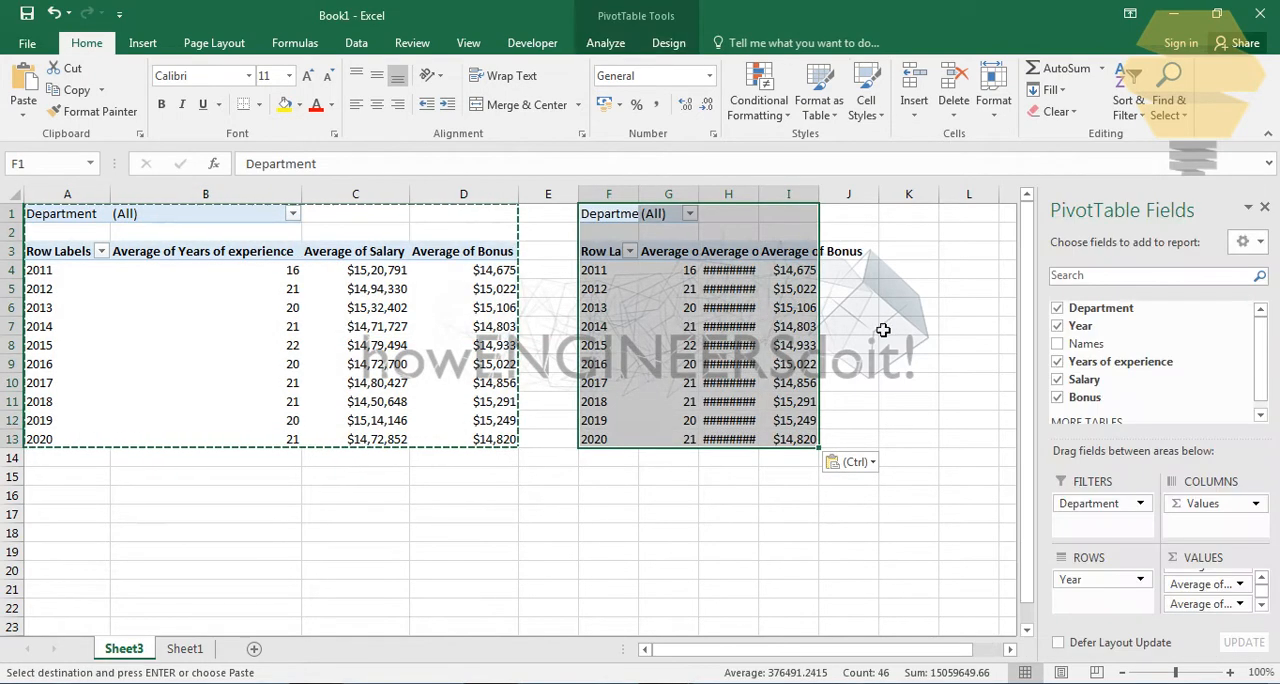
{"action": "left_click", "coordinate": [905, 312]}
- Autofit columns F through I to the contents of the copied PivotTable
{"action": "left_click_drag", "start_coordinate": [608, 194], "coordinate": [790, 195]}
{"action": "double_click", "coordinate": [638, 196]}
{"action": "left_click", "coordinate": [806, 494]}
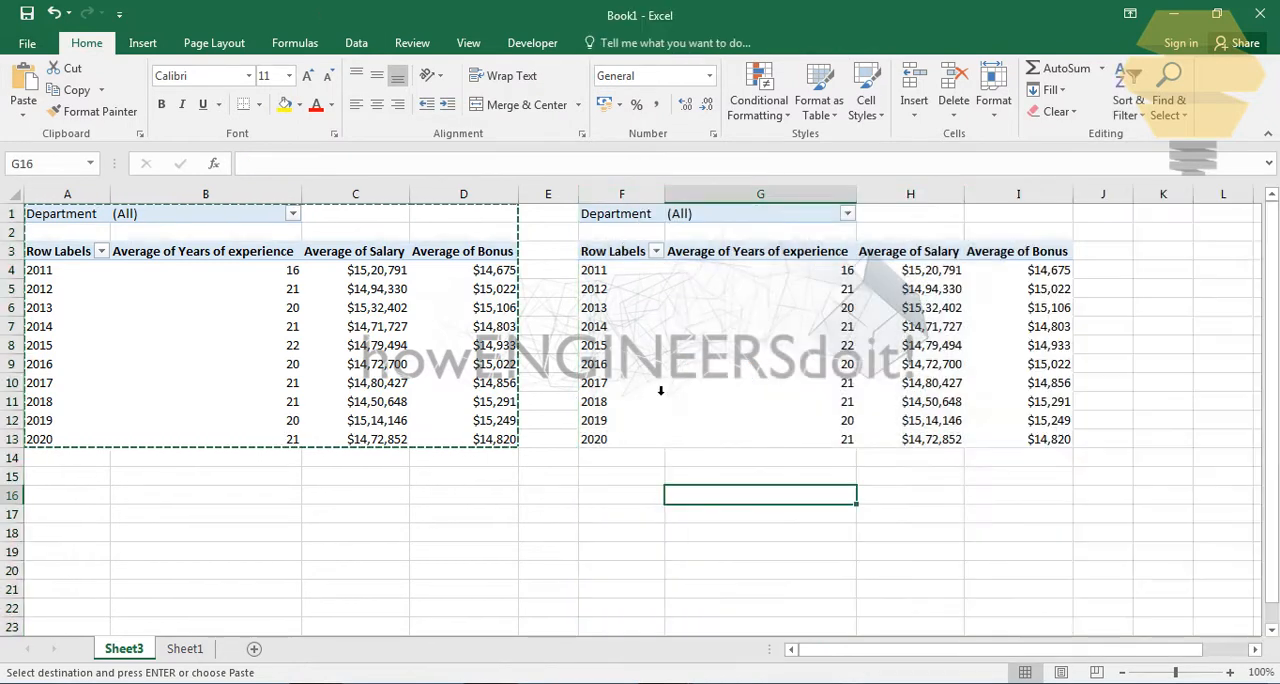
{"action": "left_click", "coordinate": [593, 517]}
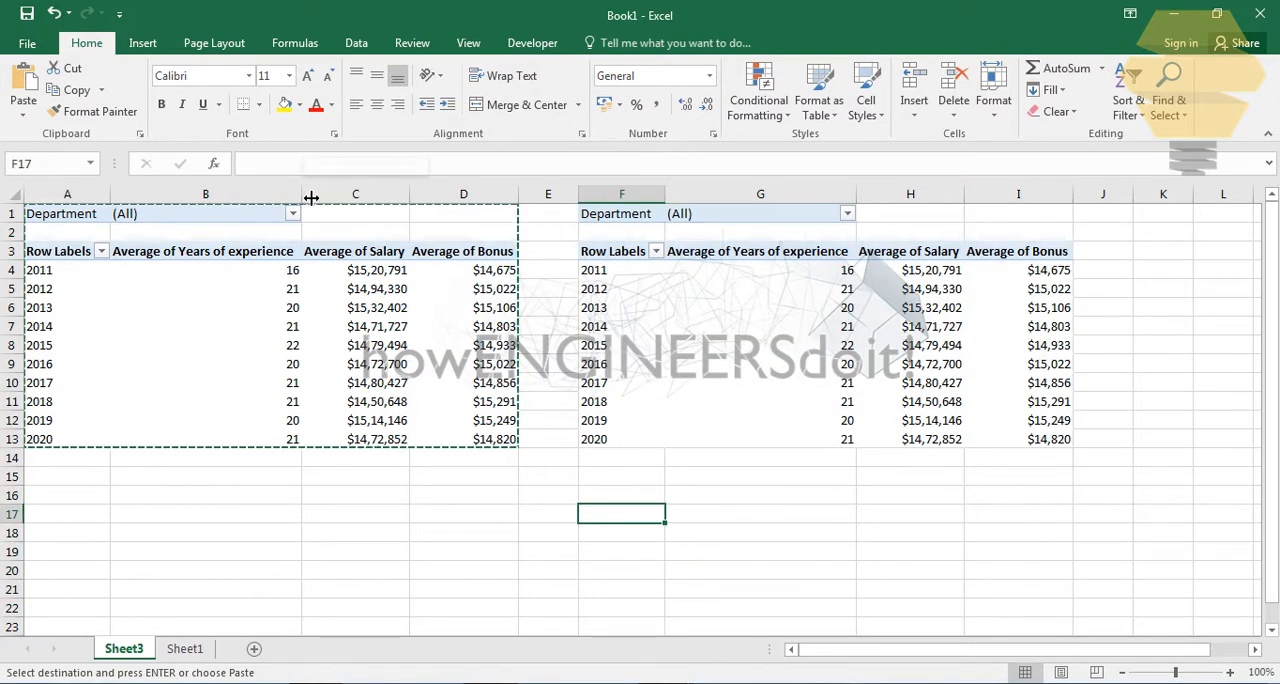
- Narrow the Average of Years of experience columns B and G so both PivotTables take less width
{"action": "left_click_drag", "start_coordinate": [301, 194], "coordinate": [176, 194]}
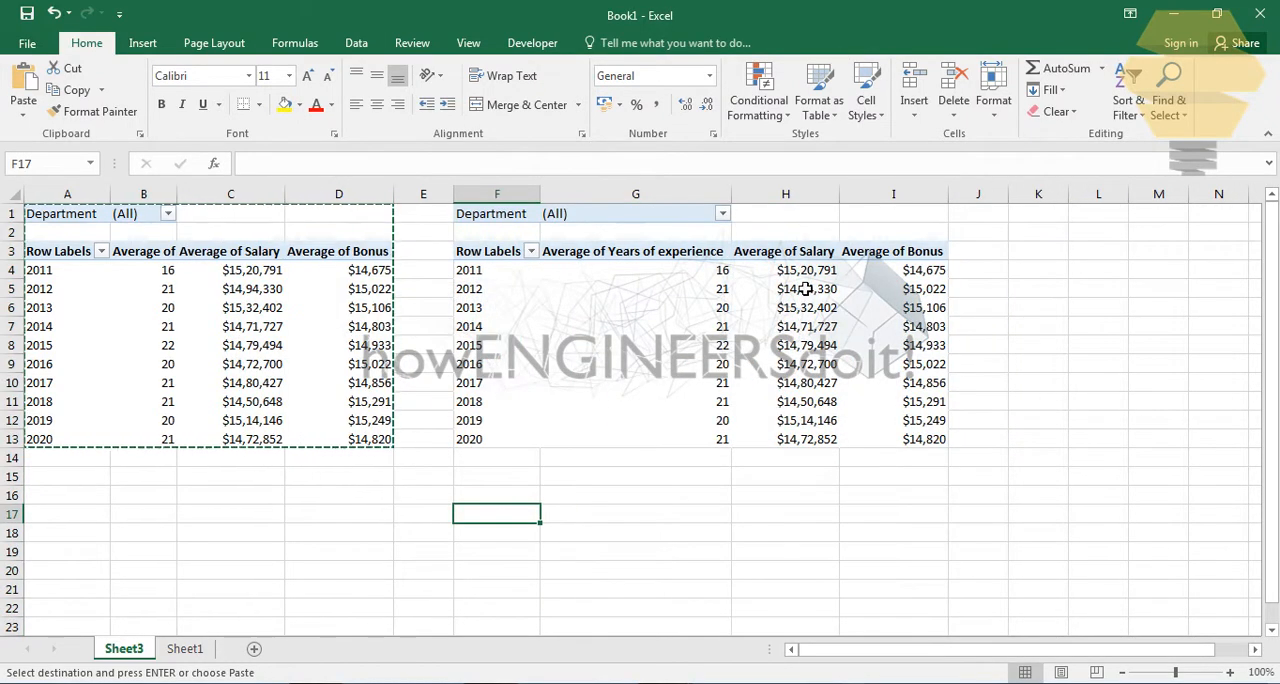
{"action": "left_click_drag", "start_coordinate": [731, 194], "coordinate": [637, 194]}
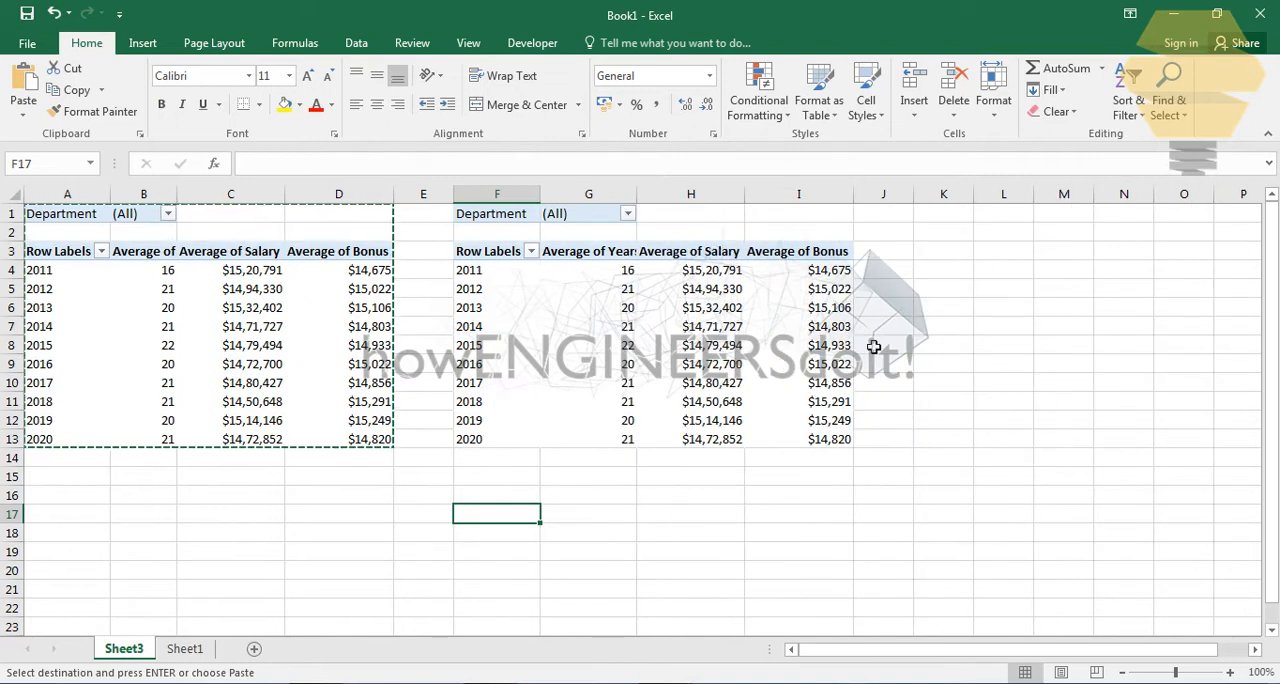
{"action": "left_click", "coordinate": [946, 316]}
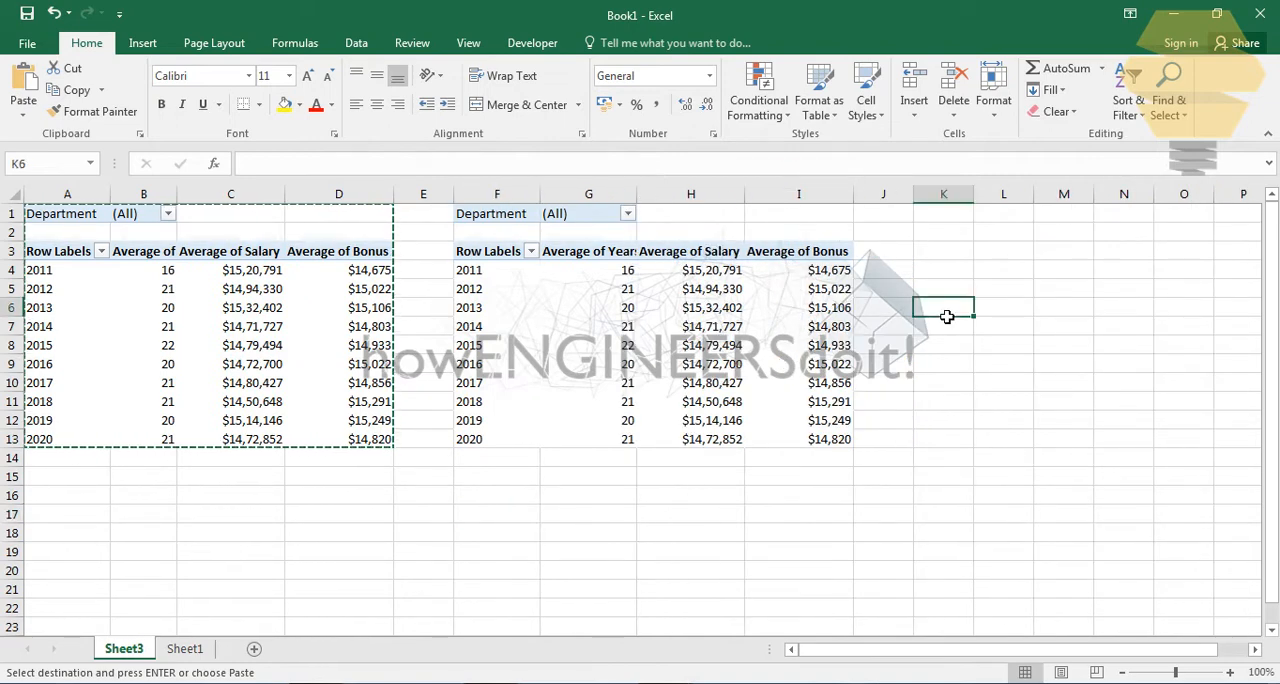
{"action": "left_click", "coordinate": [997, 288]}
{"action": "left_click", "coordinate": [425, 514]}
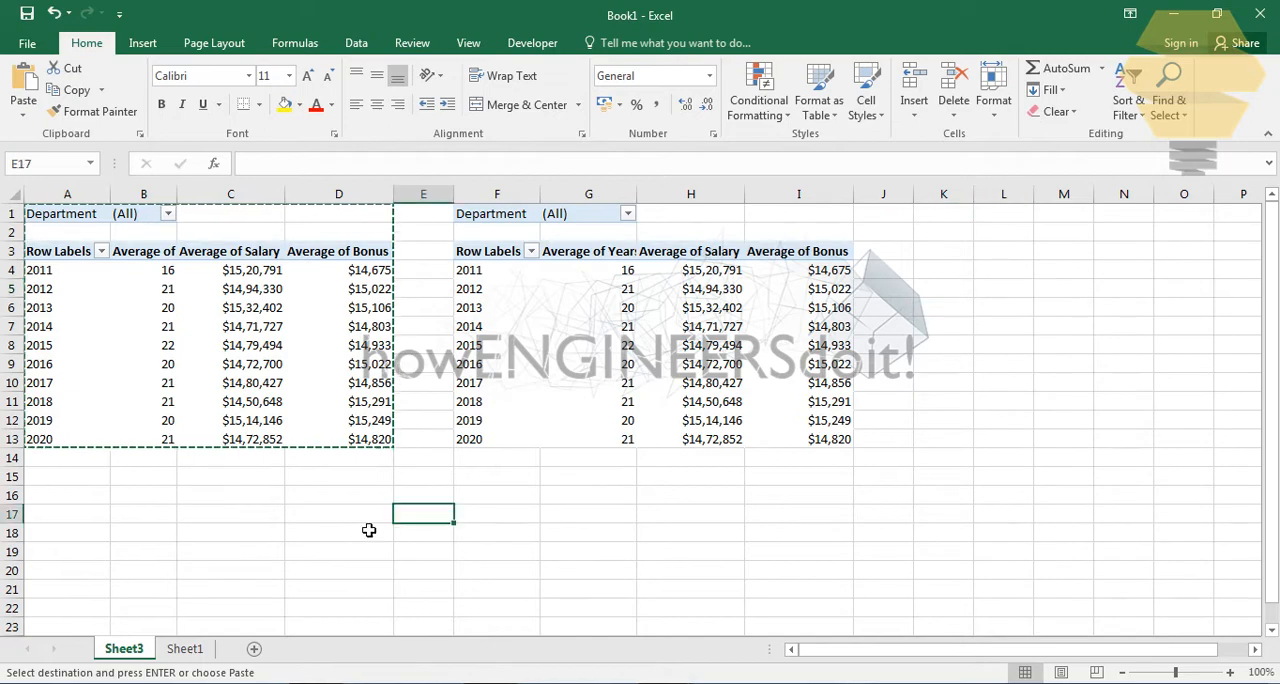
- Rename the Sheet3 worksheet holding the two PivotTables as Pivot
{"action": "left_click", "coordinate": [180, 649]}
{"action": "left_click", "coordinate": [155, 650]}
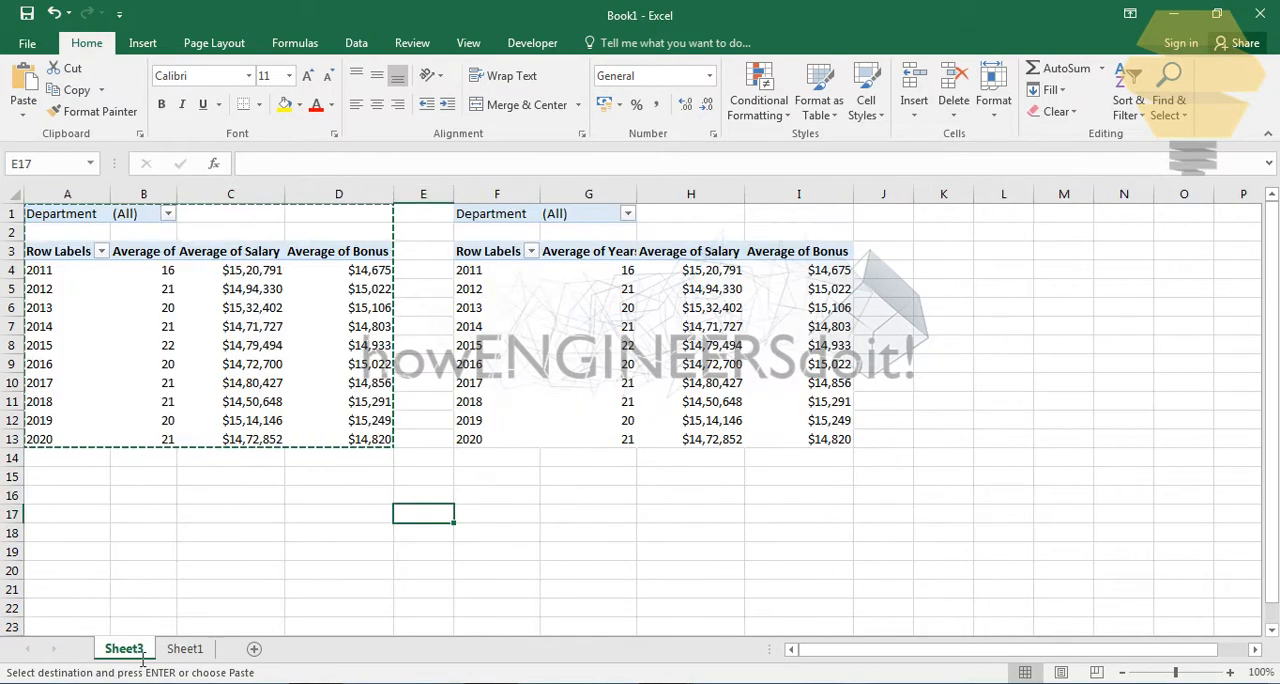
{"action": "double_click", "coordinate": [142, 654]}
{"action": "type", "text": "Pivot"}
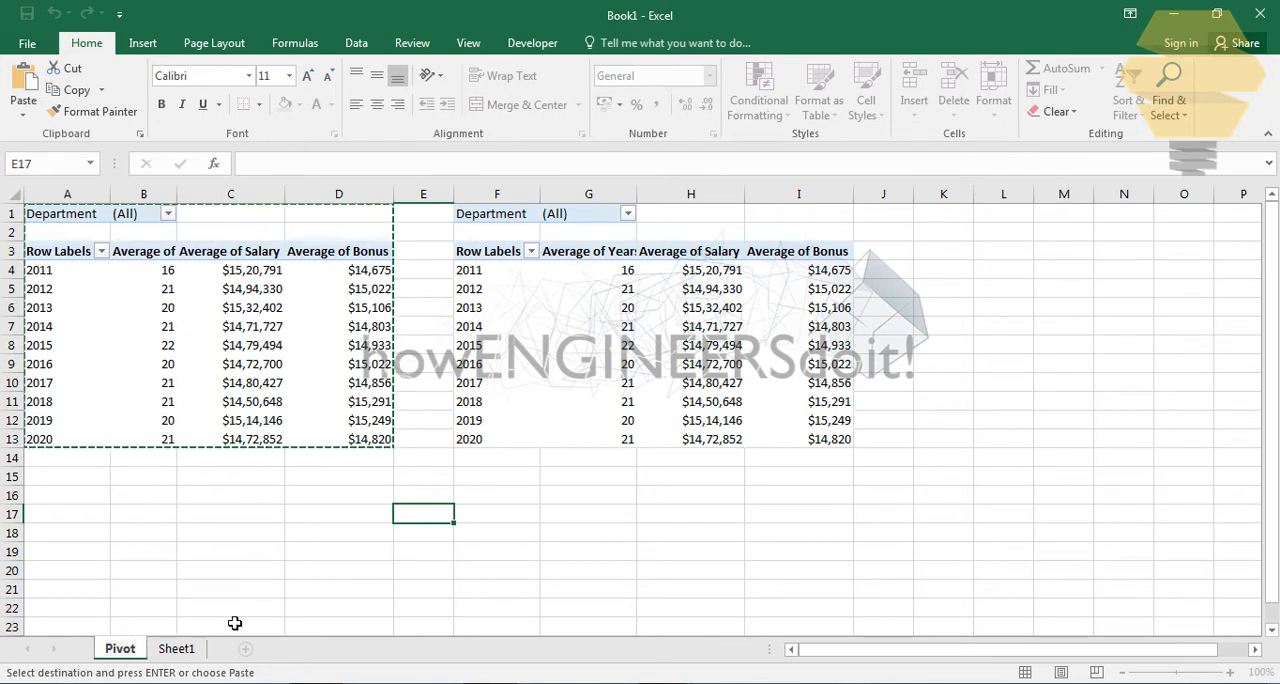
{"action": "key", "text": "Return"}
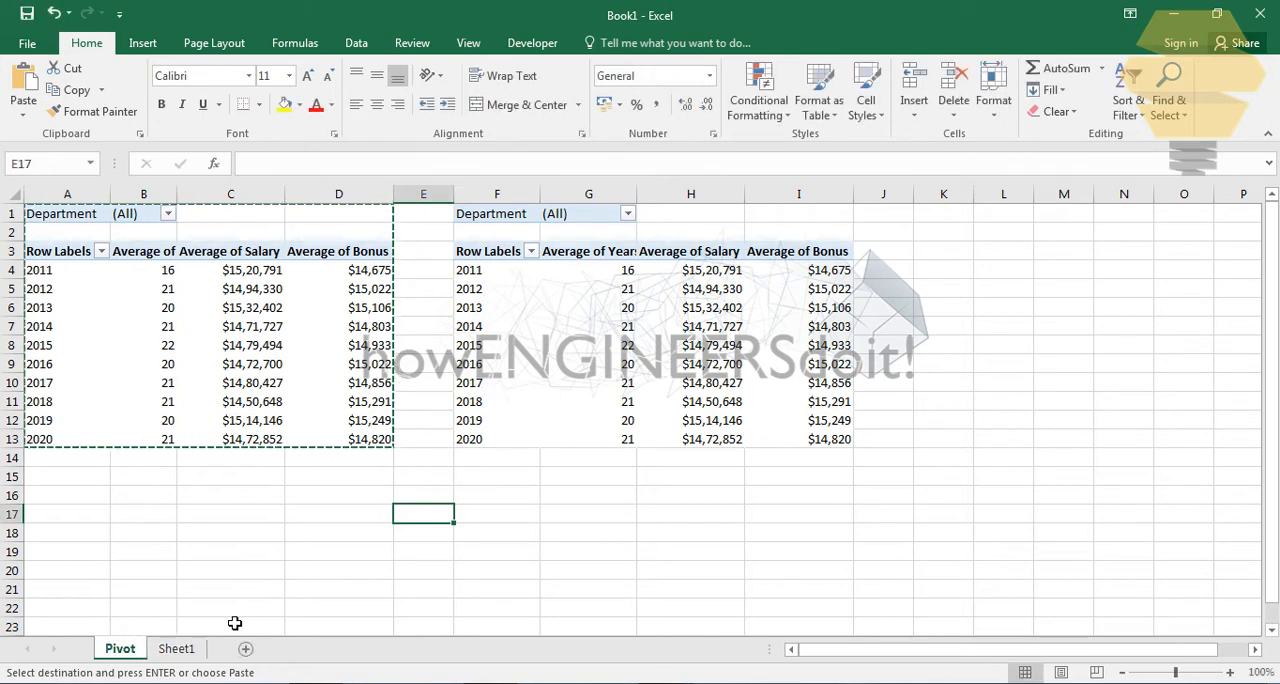
{"action": "key", "text": "Return"}
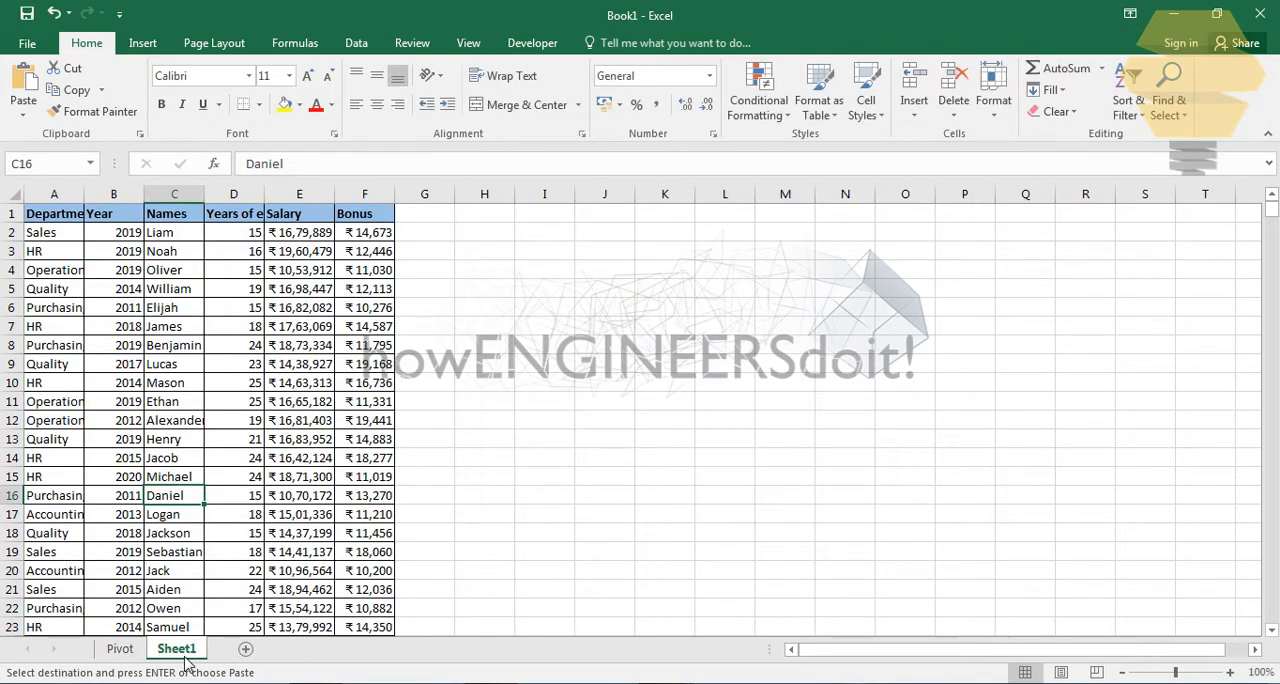
- Rename the source data worksheet Sheet1 as Data
{"action": "double_click", "coordinate": [165, 651]}
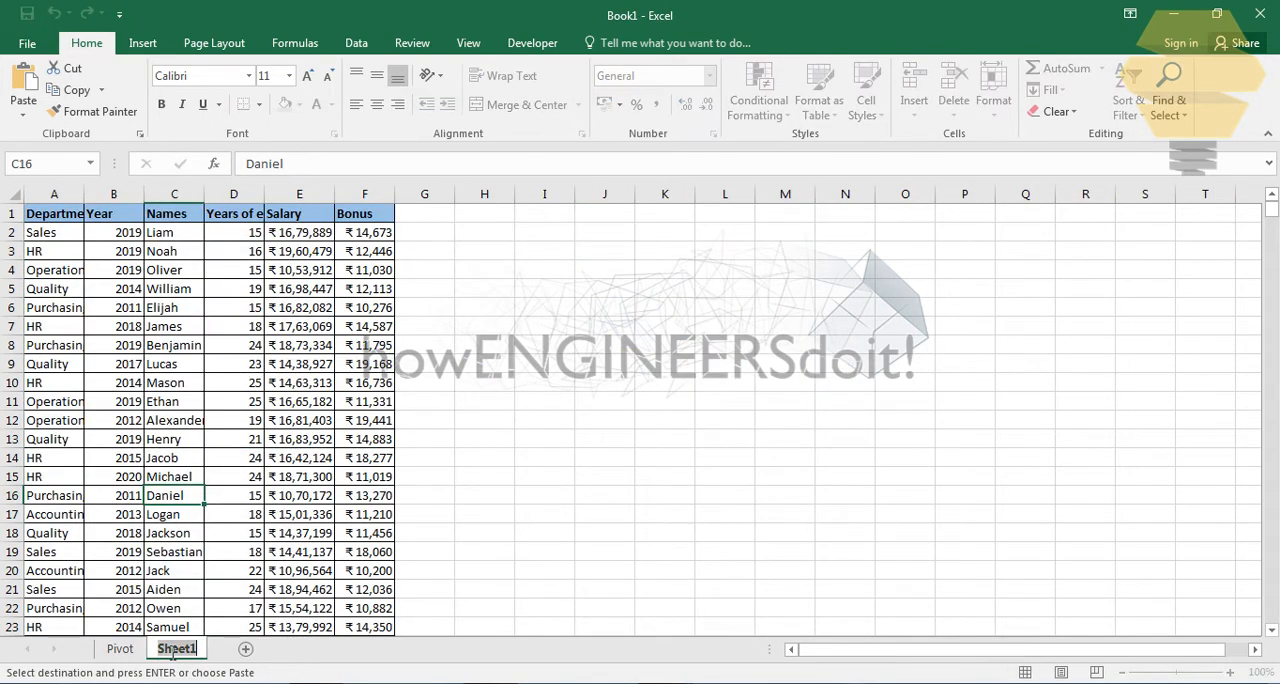
{"action": "type", "text": "Data"}
{"action": "key", "text": "Return"}
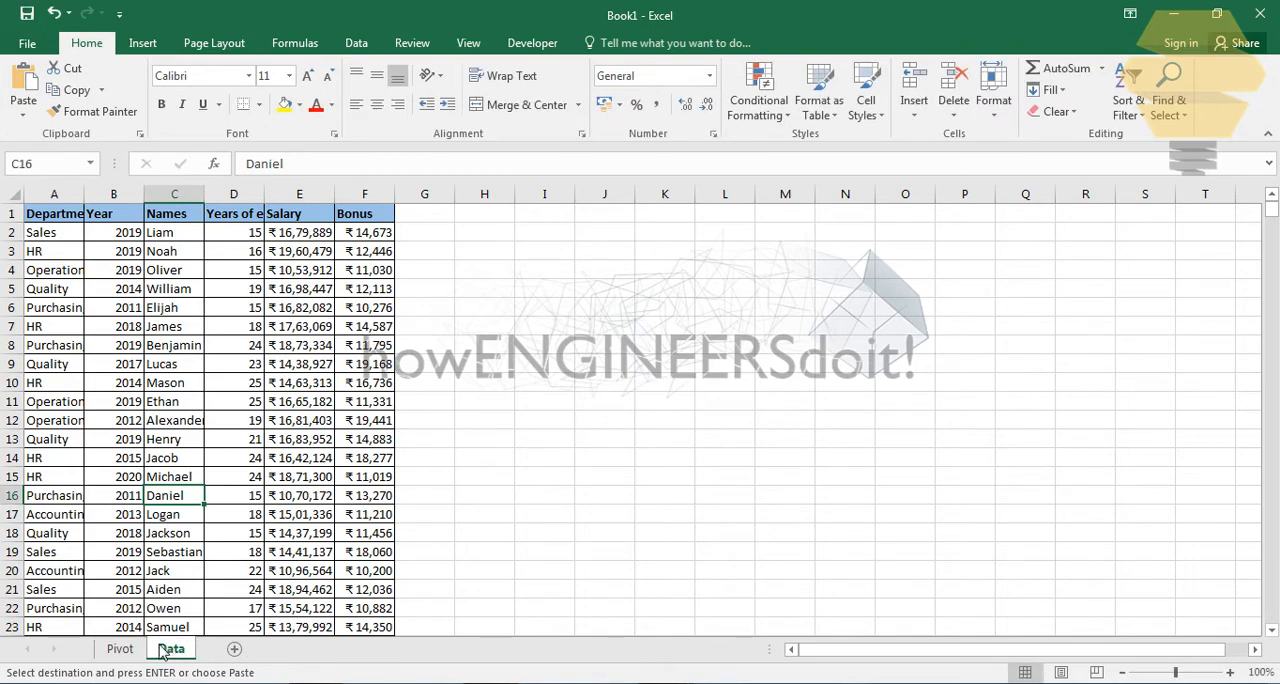
- Insert a new blank worksheet in front of the Pivot sheet
{"action": "left_click", "coordinate": [120, 649]}
{"action": "right_click", "coordinate": [120, 649]}
{"action": "left_click", "coordinate": [150, 430]}
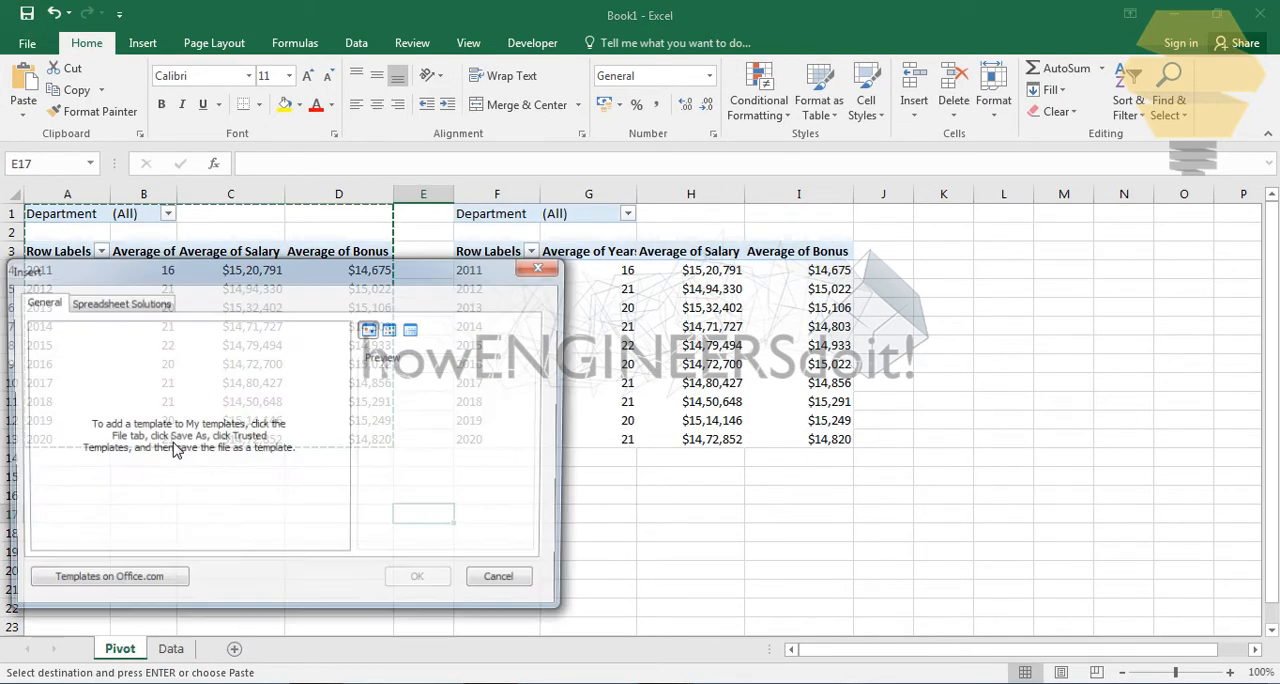
{"action": "key", "text": "Return"}
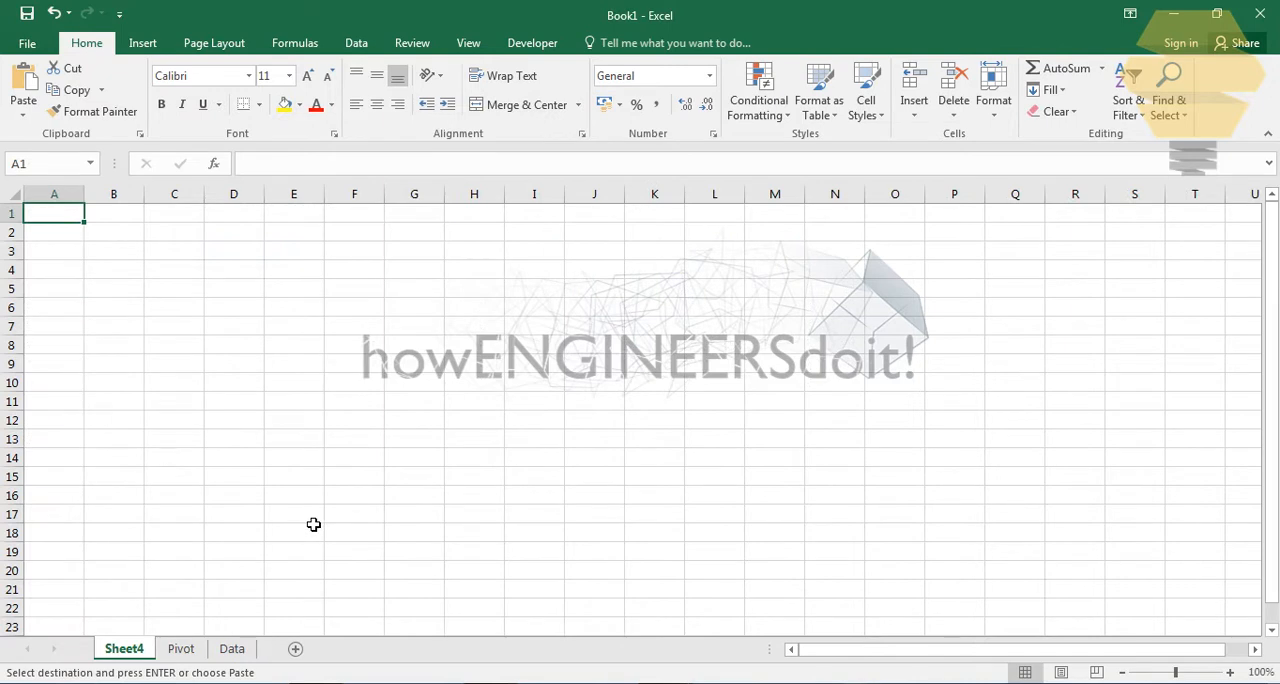
- Rename the new blank worksheet as Dashboard, correcting the spelling of the name
{"action": "double_click", "coordinate": [115, 651]}
{"action": "type", "text": "Das"}
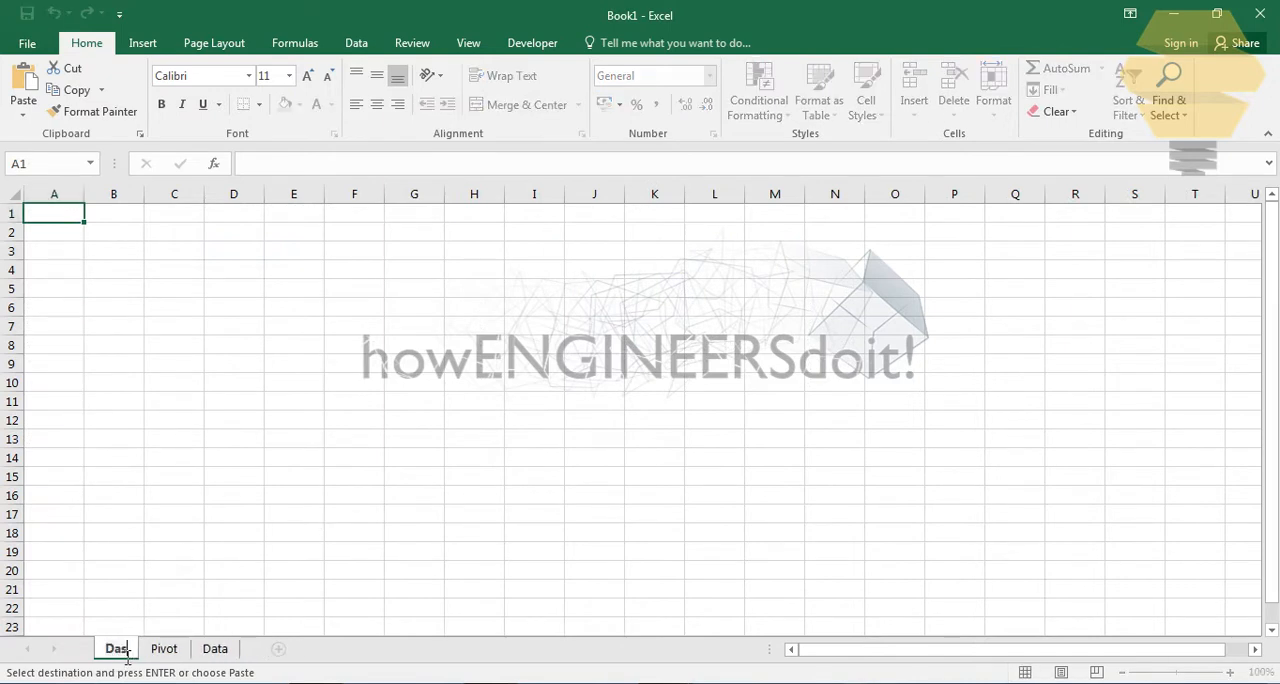
{"action": "type", "text": "hboard"}
{"action": "key", "text": "Return"}
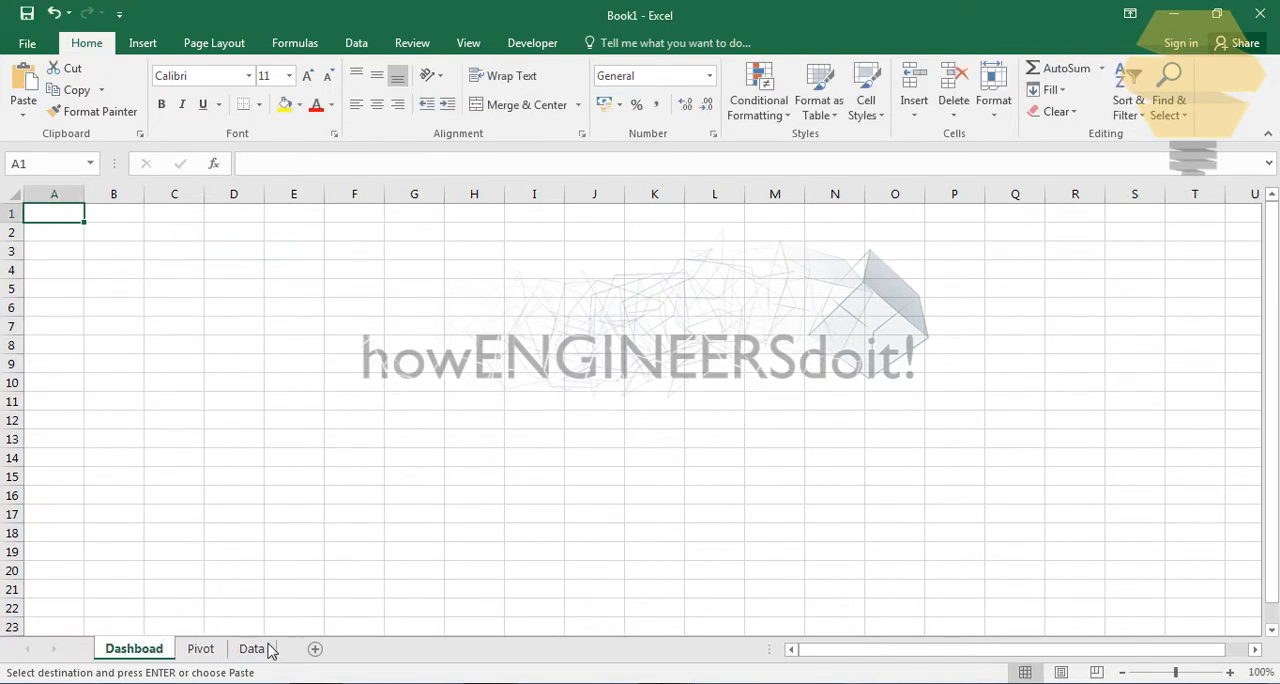
{"action": "double_click", "coordinate": [158, 652]}
{"action": "left_click", "coordinate": [160, 650]}
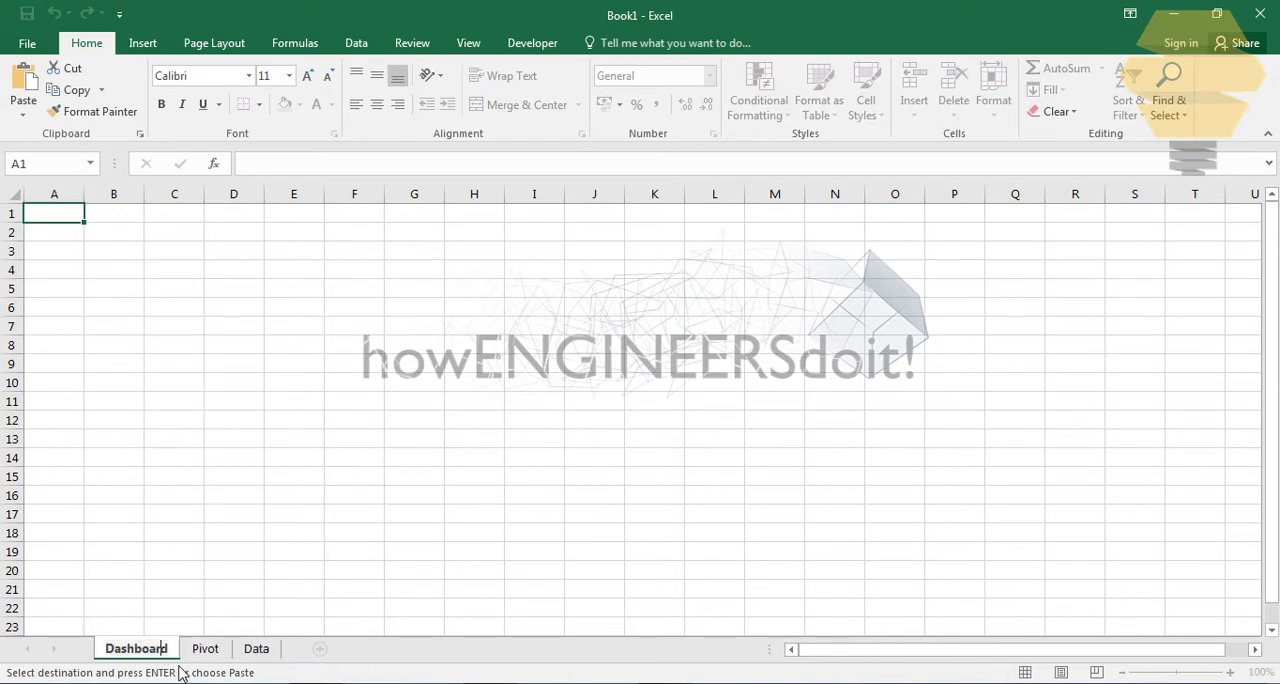
{"action": "key", "text": "Return"}
- Insert an empty 2-D column chart on the Dashboard sheet, starting from a blank cell
{"action": "left_click", "coordinate": [225, 516]}
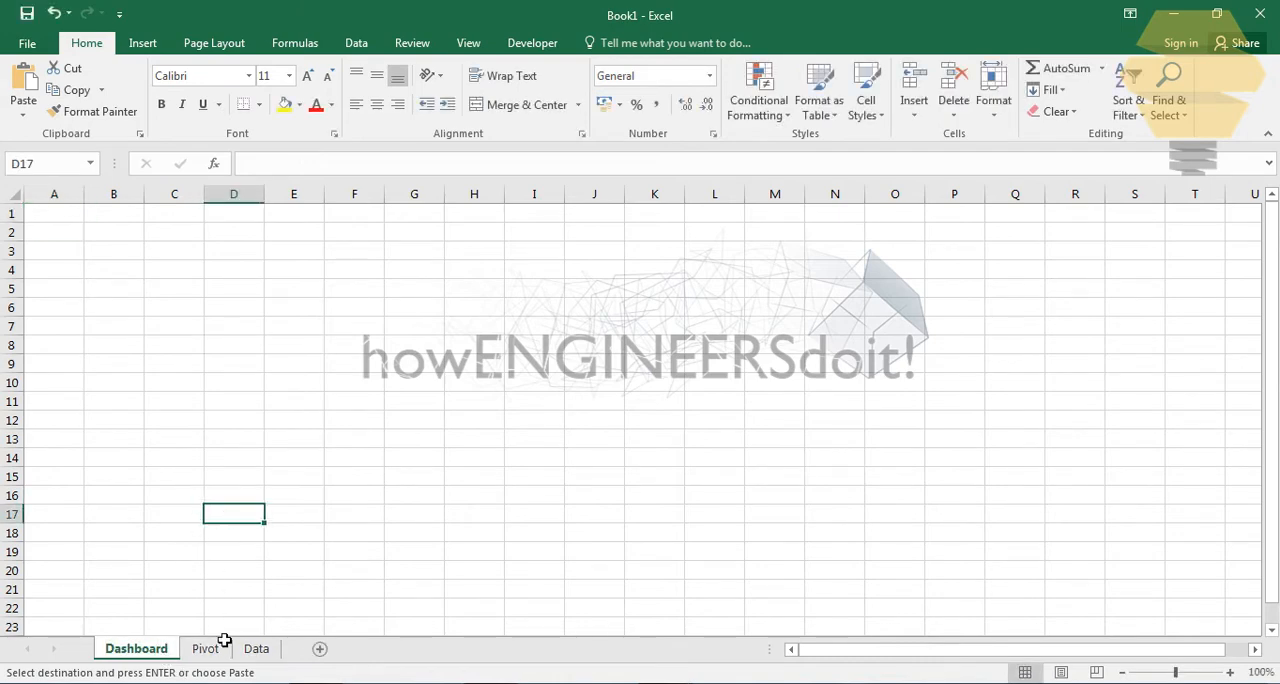
{"action": "left_click", "coordinate": [234, 364]}
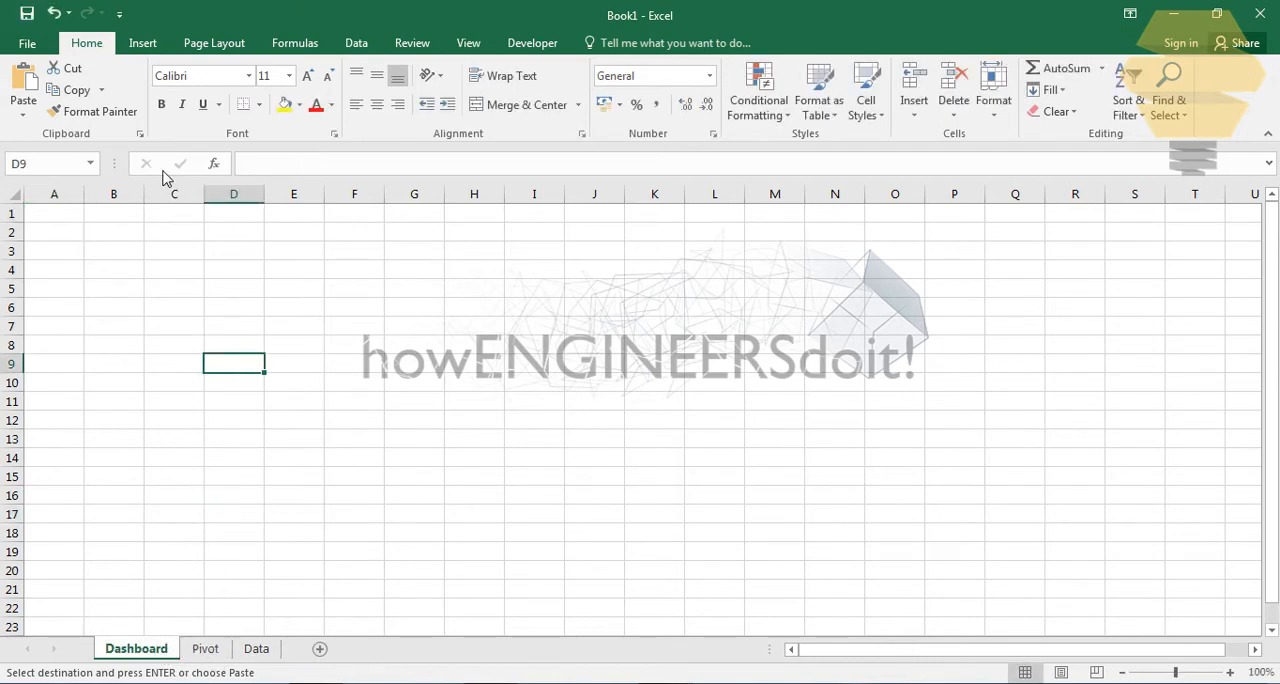
{"action": "left_click", "coordinate": [145, 43]}
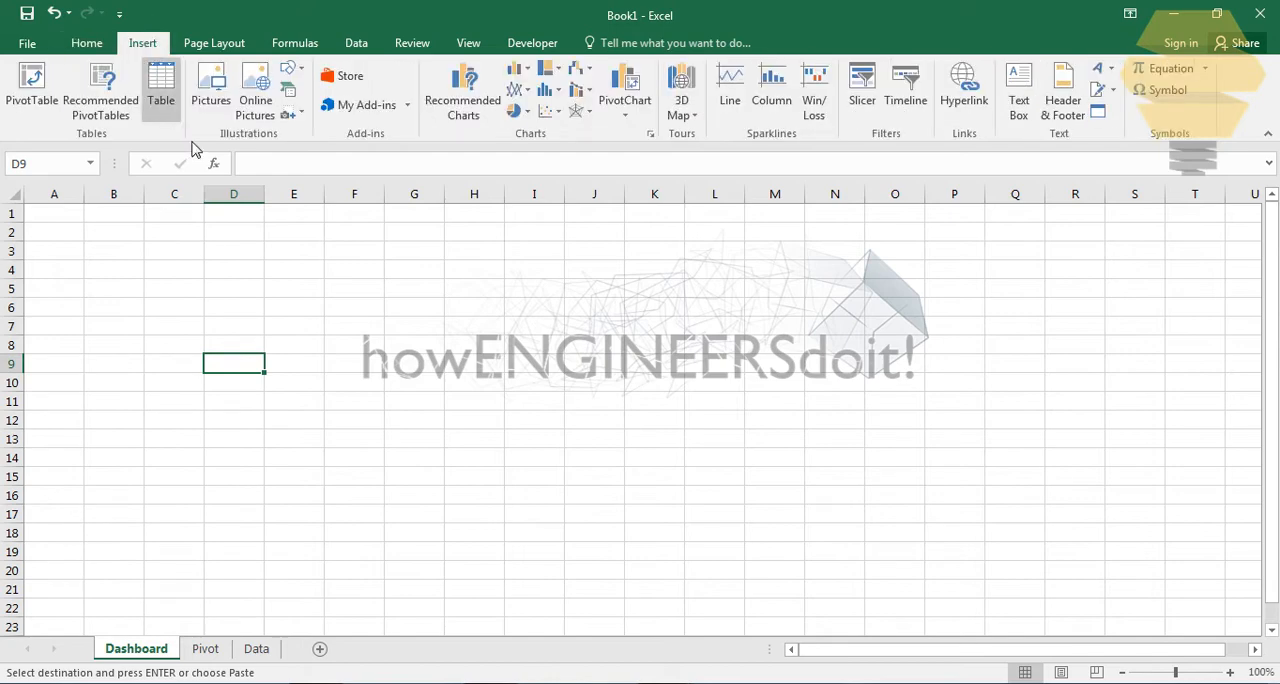
{"action": "left_click", "coordinate": [519, 68]}
{"action": "left_click", "coordinate": [532, 128]}
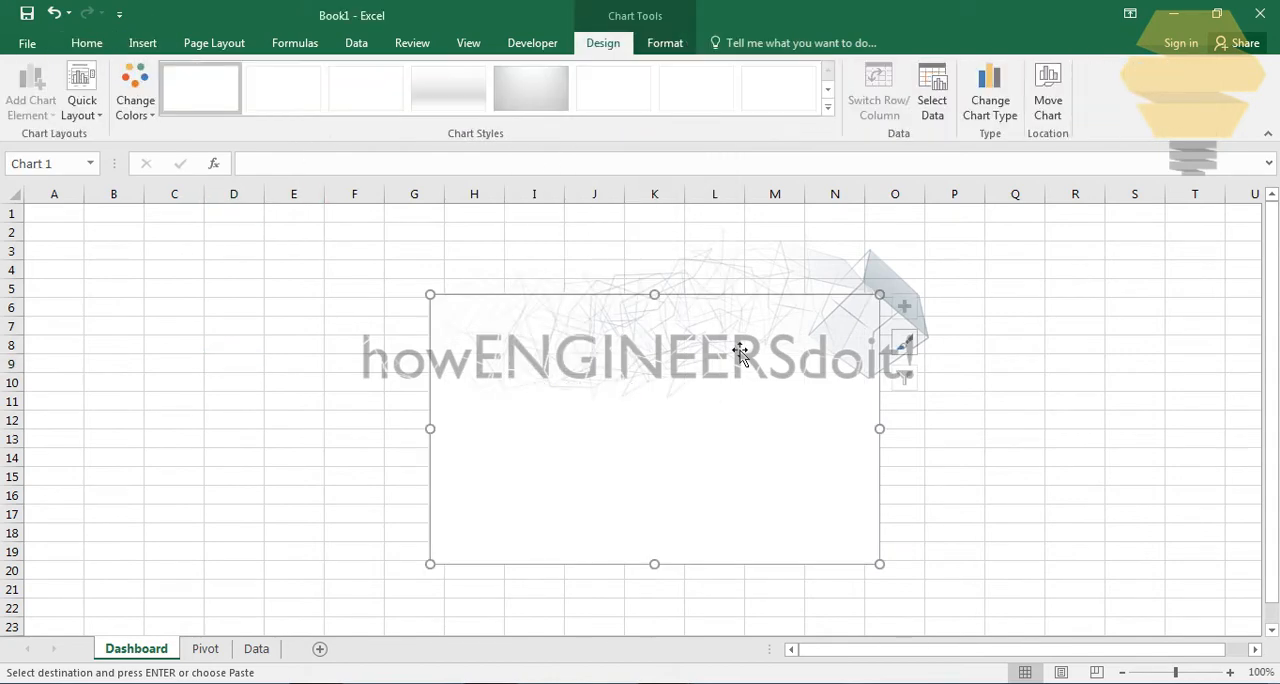
- Move and enlarge the empty chart so it covers about E1 to N21 on the Dashboard sheet
{"action": "left_click_drag", "start_coordinate": [755, 317], "coordinate": [609, 240]}
{"action": "left_click_drag", "start_coordinate": [731, 486], "coordinate": [876, 602]}
{"action": "left_click", "coordinate": [1015, 382]}
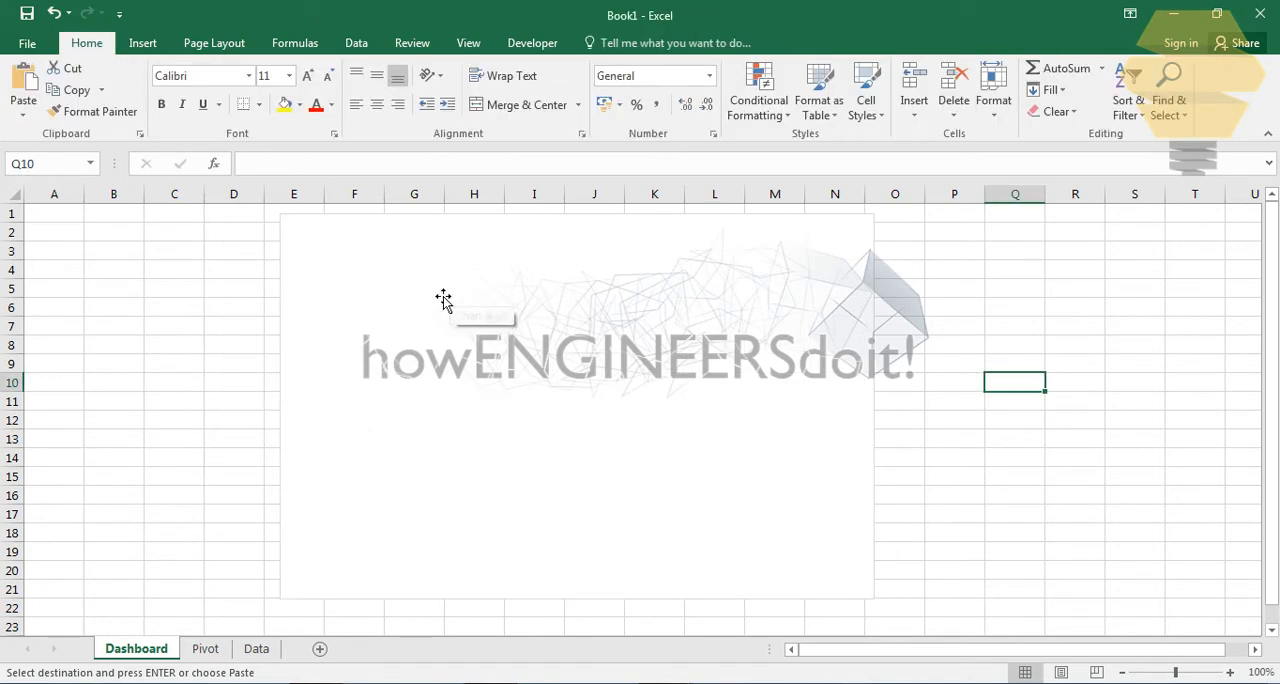
{"action": "left_click", "coordinate": [810, 296]}
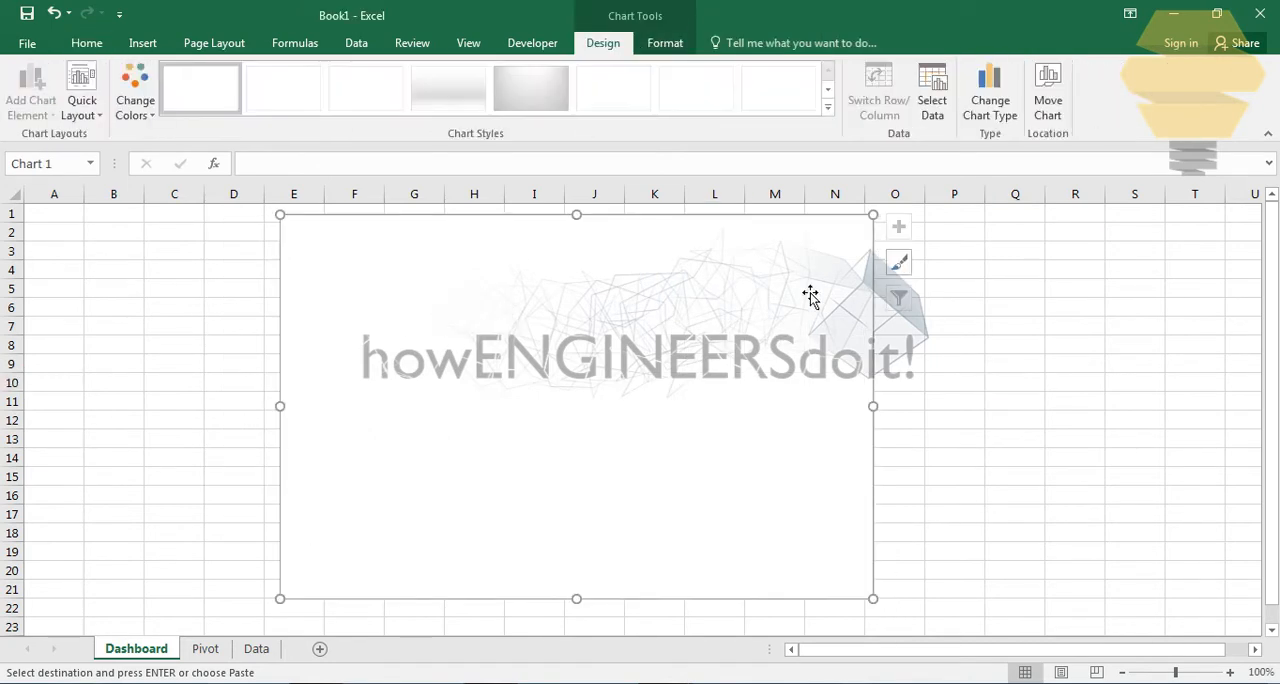
{"action": "left_click", "coordinate": [987, 348]}
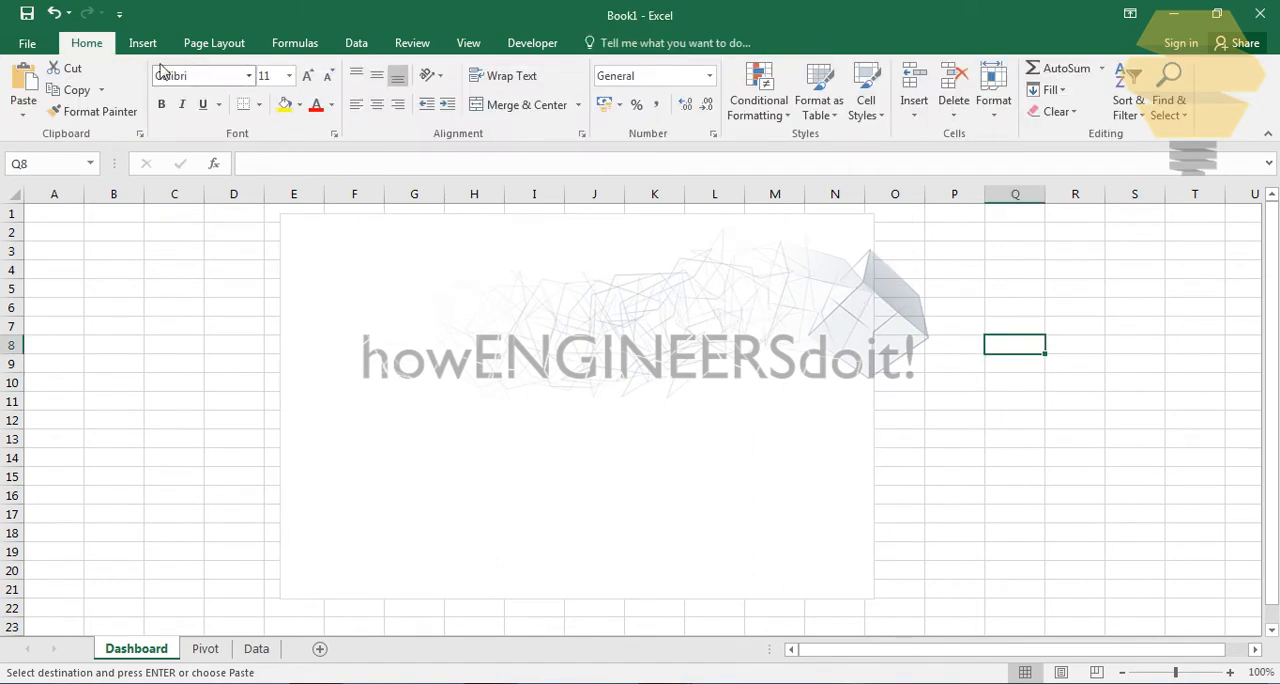
- Add a Combo Box form control over the chart's lower-right corner, covering about L19 to N20
{"action": "left_click", "coordinate": [523, 43]}
{"action": "left_click", "coordinate": [390, 95]}
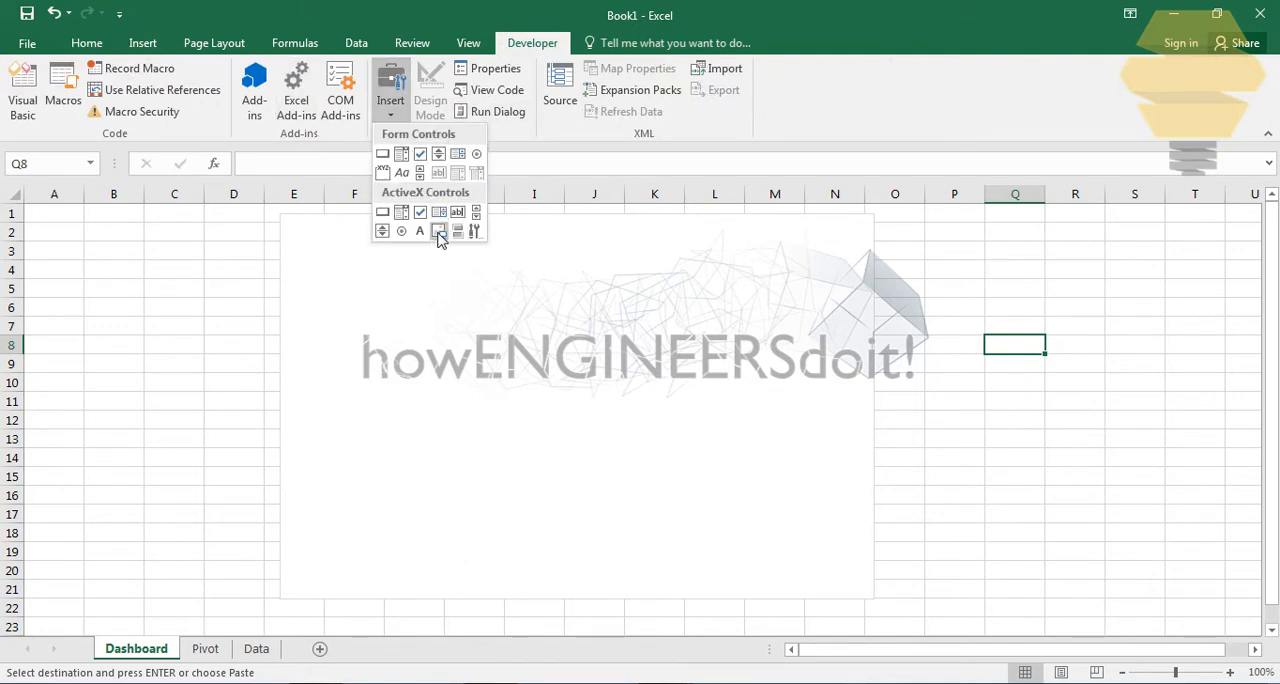
{"action": "left_click", "coordinate": [401, 155]}
{"action": "mouse_move", "coordinate": [744, 546]}
{"action": "left_mouse_down"}
{"action": "mouse_move", "coordinate": [820, 588]}
{"action": "mouse_move", "coordinate": [880, 596]}
{"action": "left_mouse_up"}
{"action": "left_click_drag", "start_coordinate": [760, 566], "coordinate": [690, 565]}
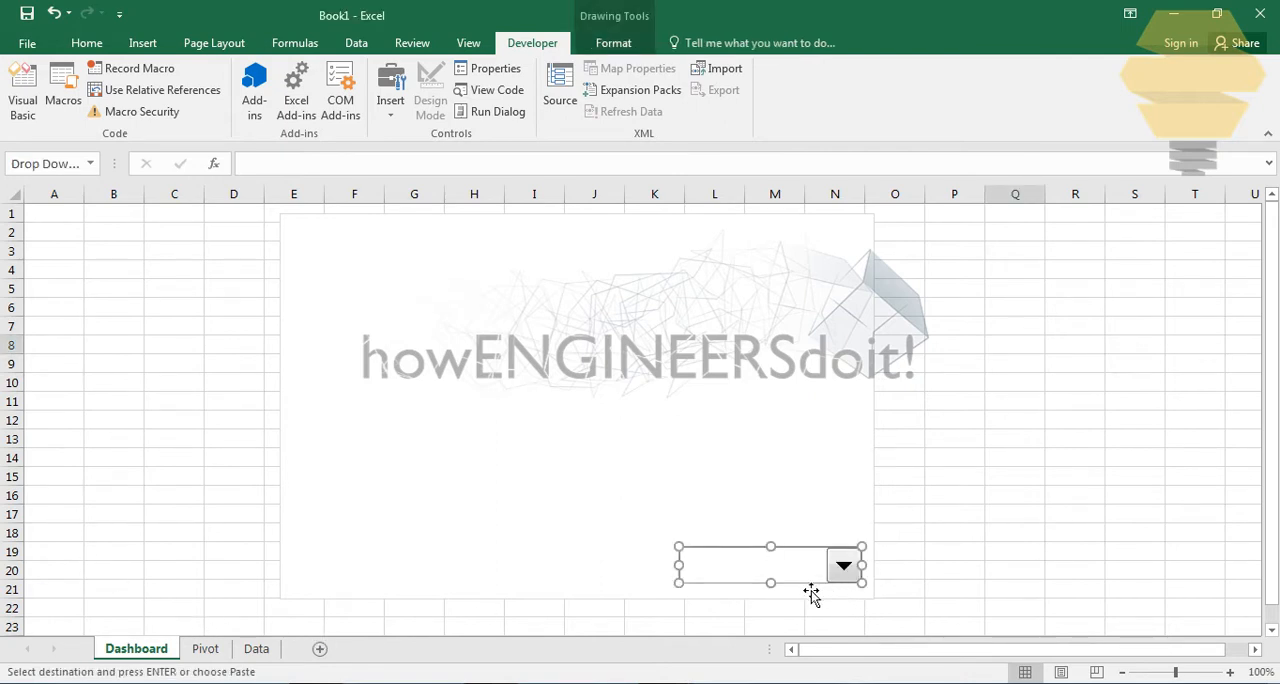
- Copy the Years of experience, Salary and Bonus headers from D1:F1 of the Data sheet and paste them transposed at K2 on the Pivot sheet
{"action": "left_click", "coordinate": [207, 650]}
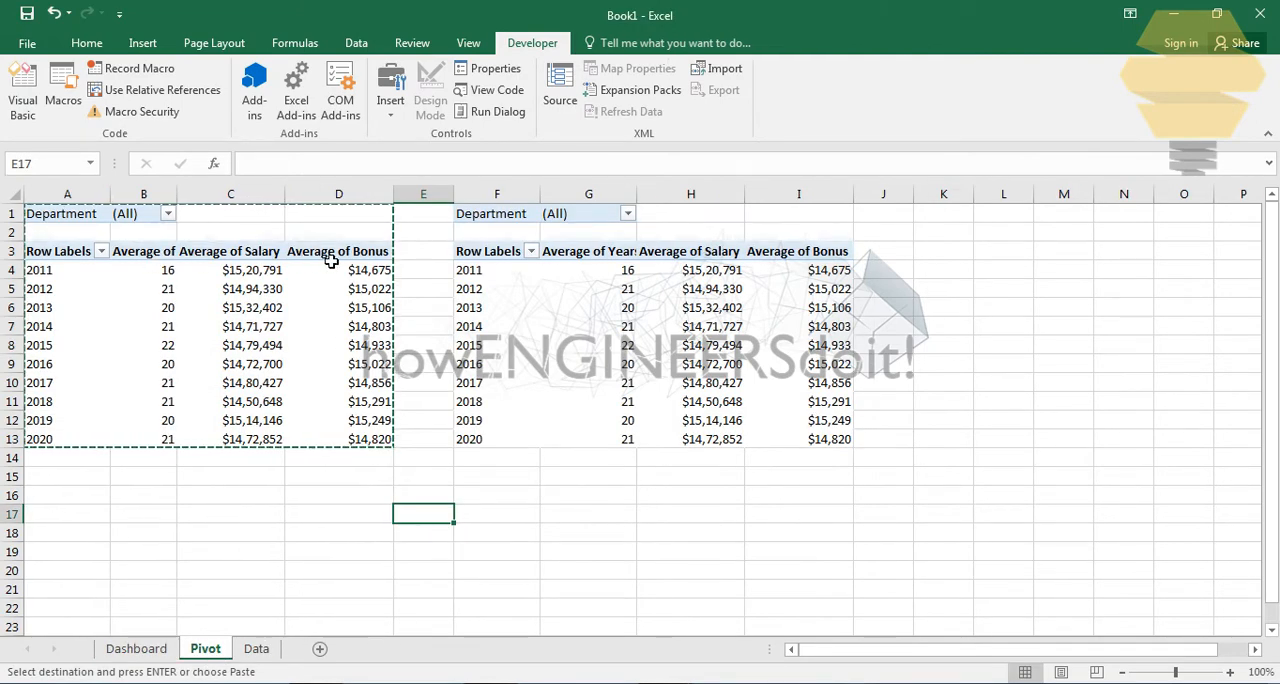
{"action": "left_click", "coordinate": [163, 650]}
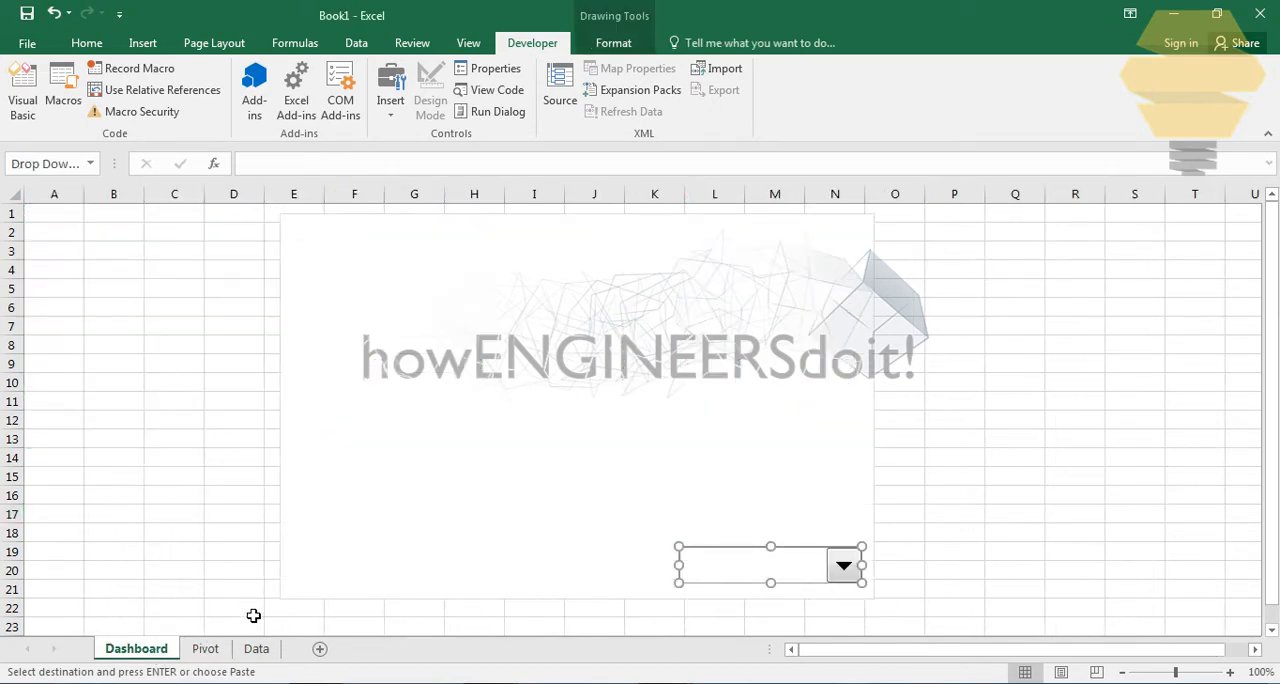
{"action": "left_click", "coordinate": [212, 650]}
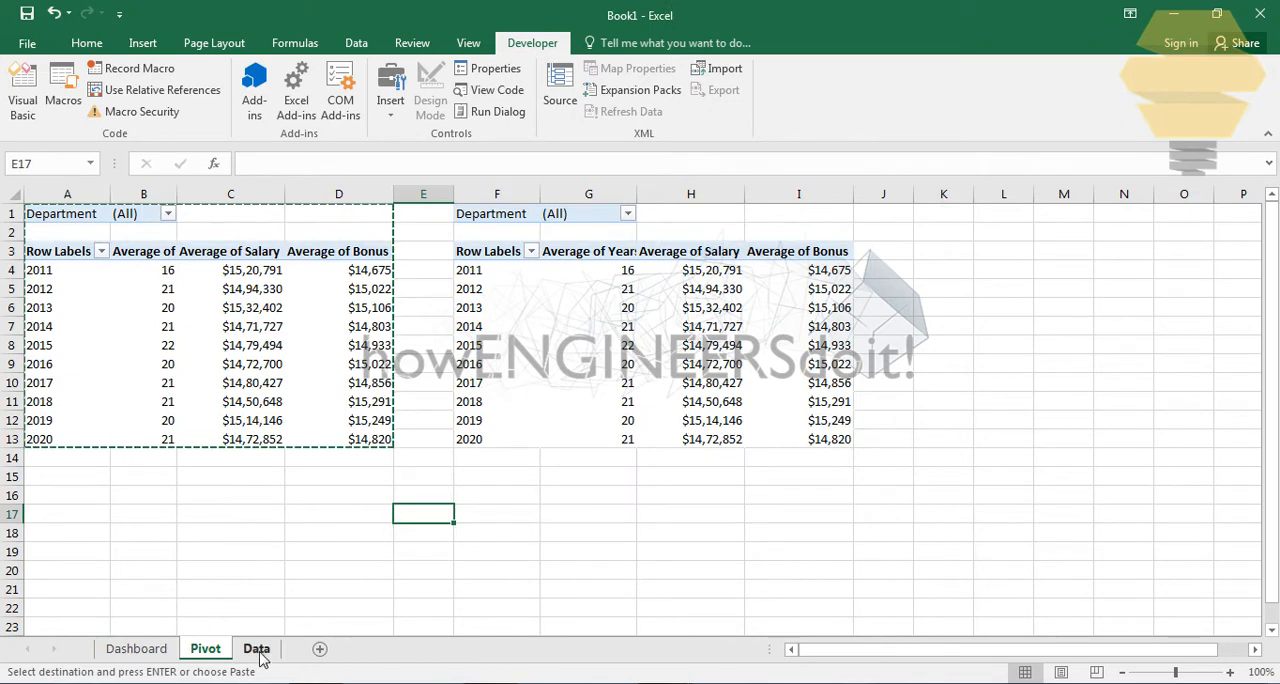
{"action": "left_click", "coordinate": [258, 650]}
{"action": "left_click_drag", "start_coordinate": [233, 221], "coordinate": [358, 215]}
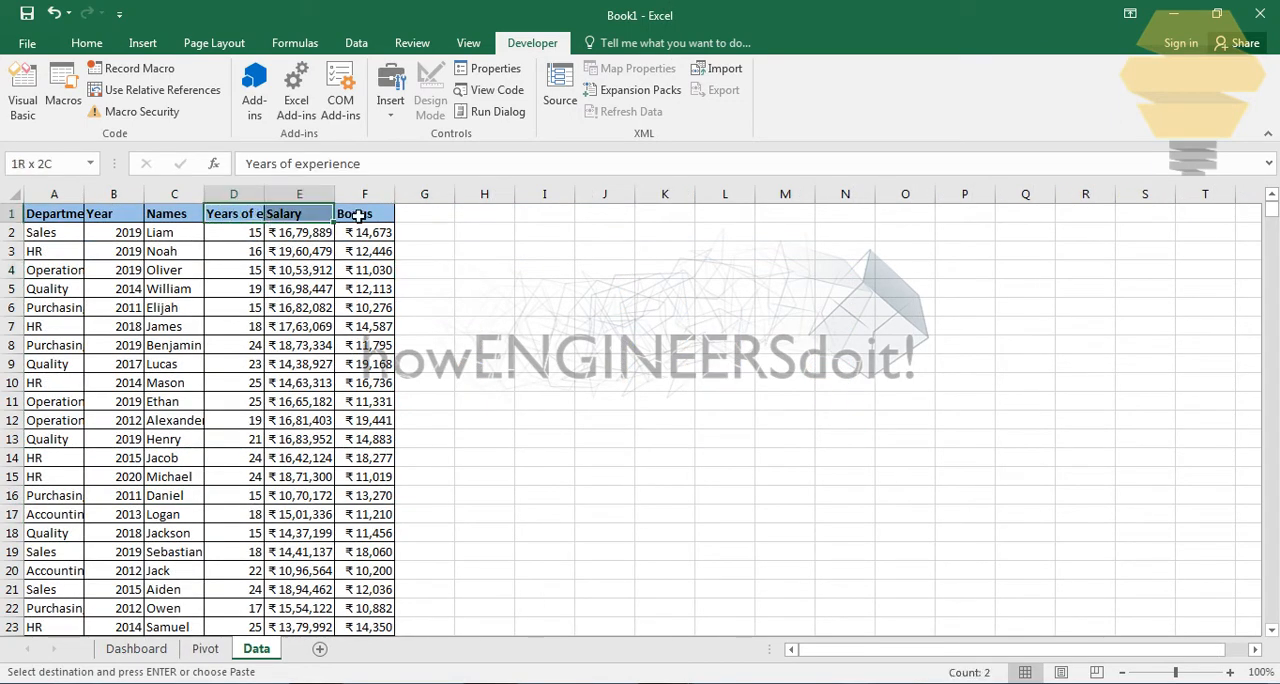
{"action": "key", "text": "ctrl+c"}
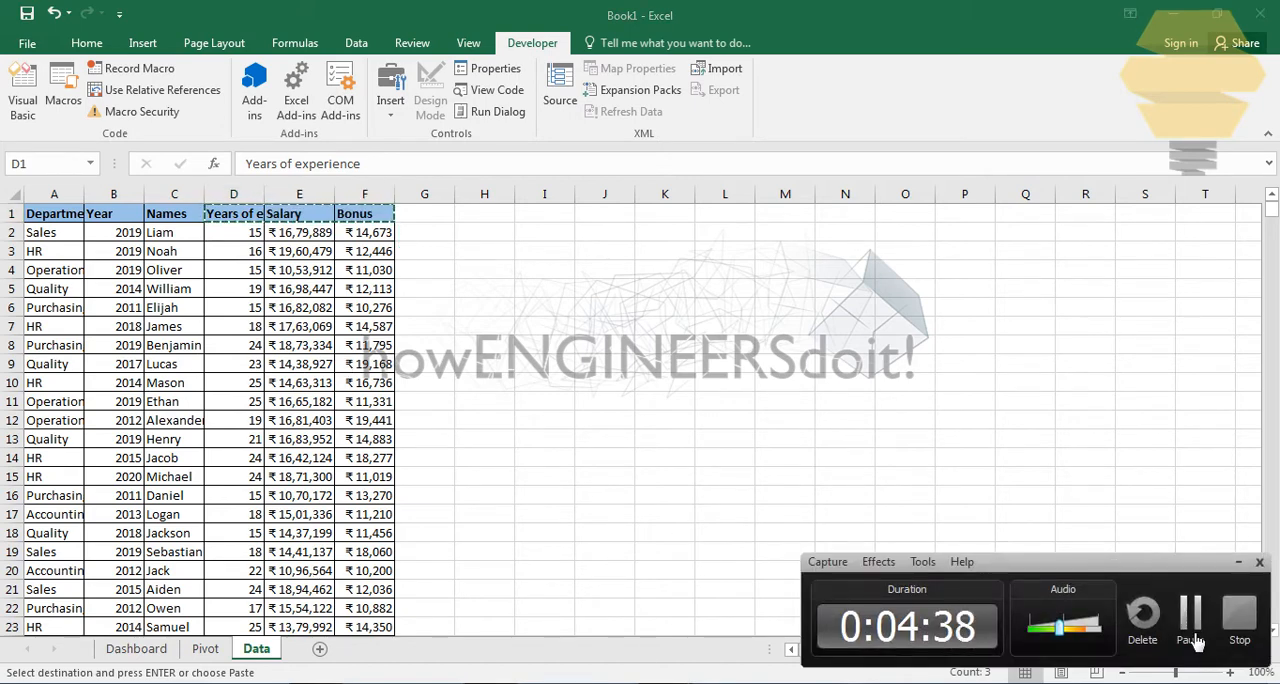
{"action": "left_click", "coordinate": [1200, 622]}
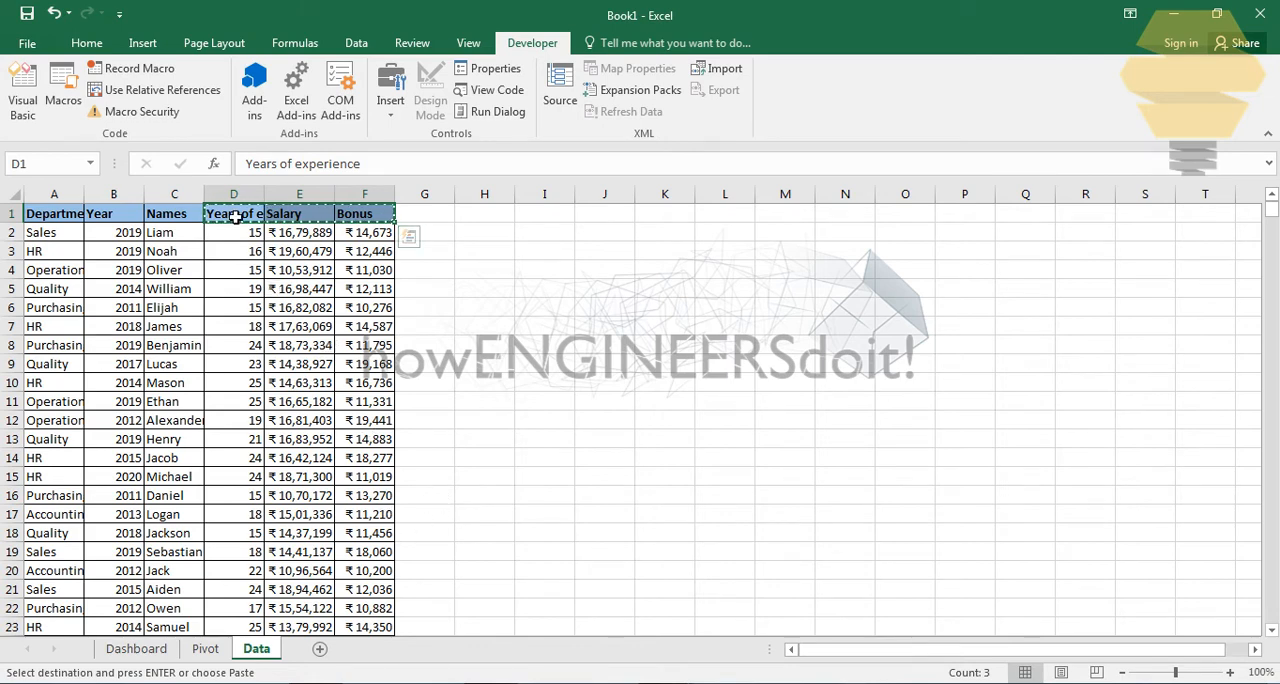
{"action": "left_click", "coordinate": [205, 648]}
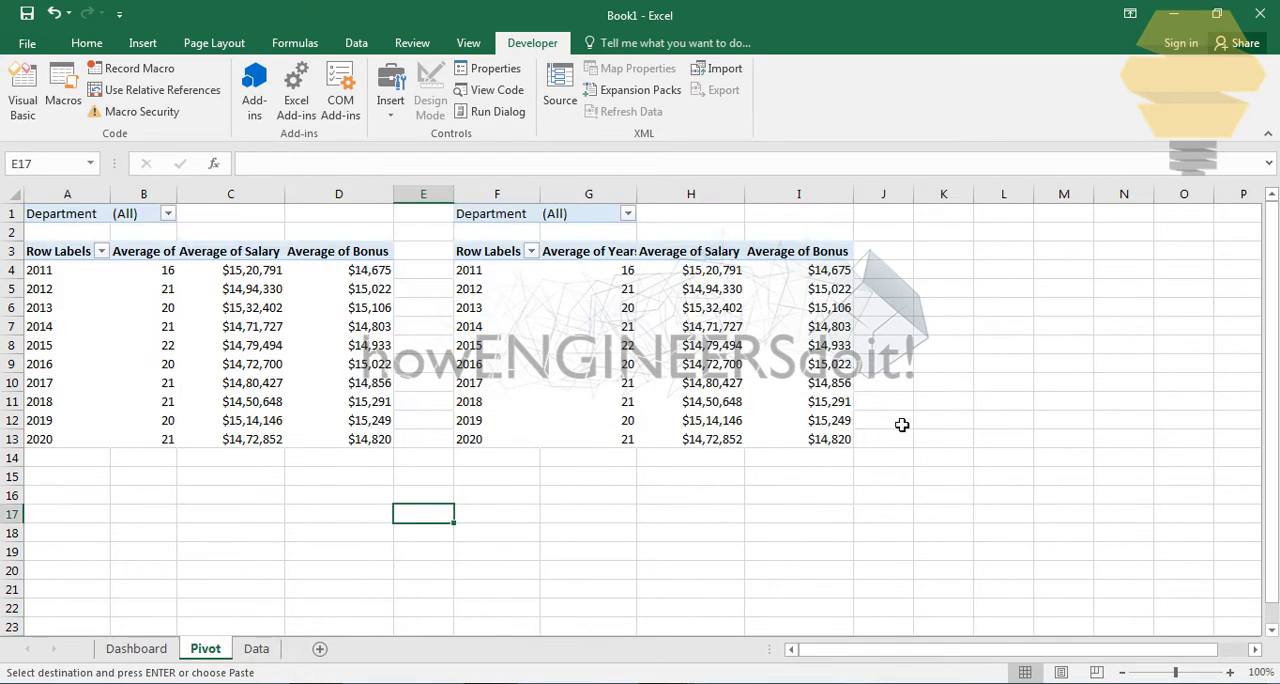
{"action": "left_click", "coordinate": [943, 233]}
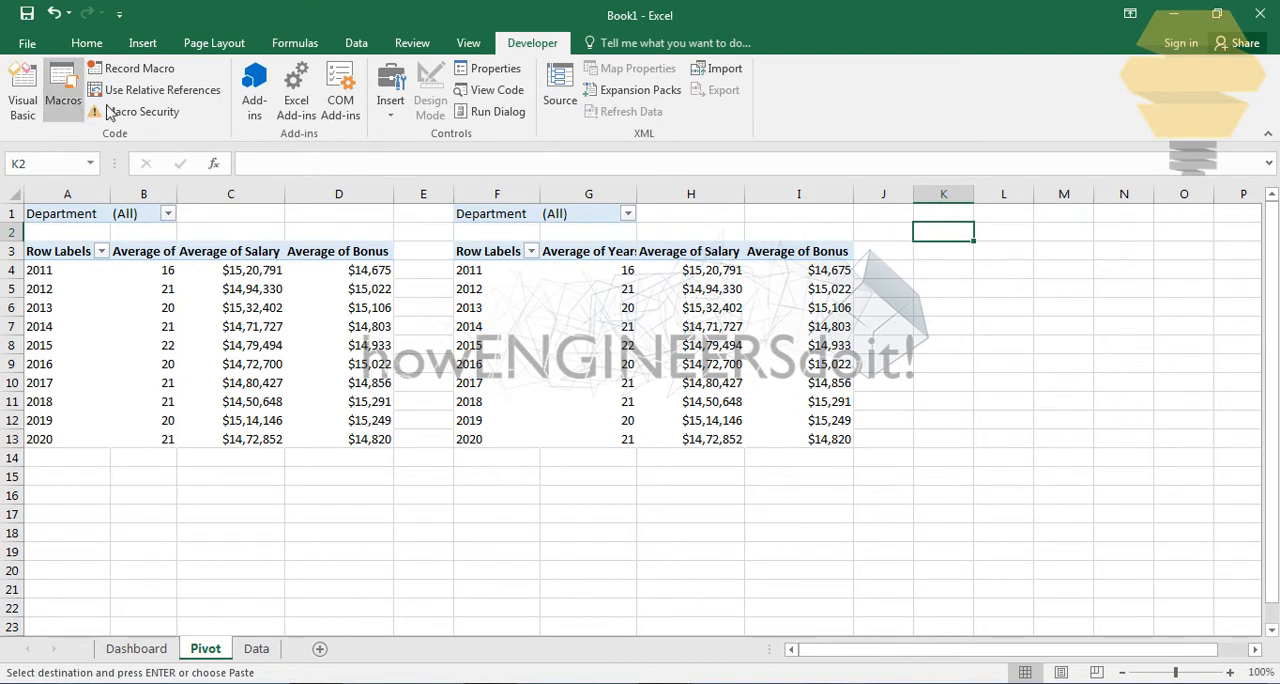
{"action": "left_click", "coordinate": [88, 43]}
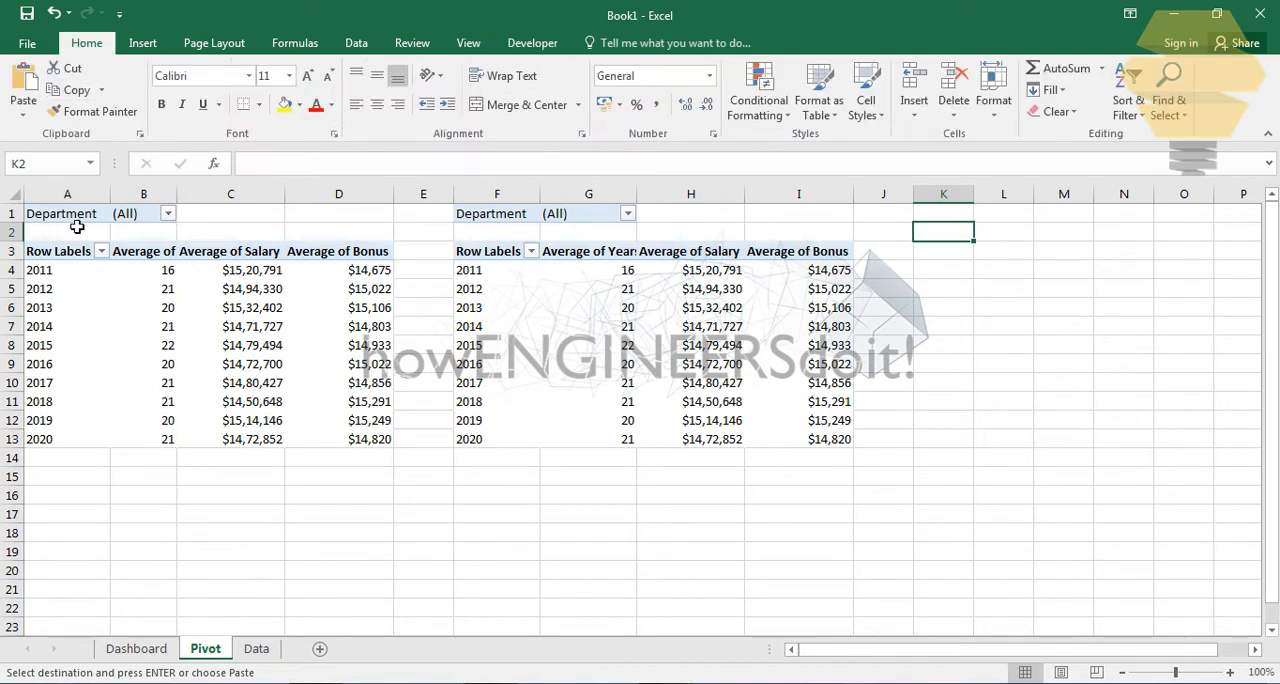
{"action": "left_click", "coordinate": [23, 110]}
{"action": "left_click", "coordinate": [78, 187]}
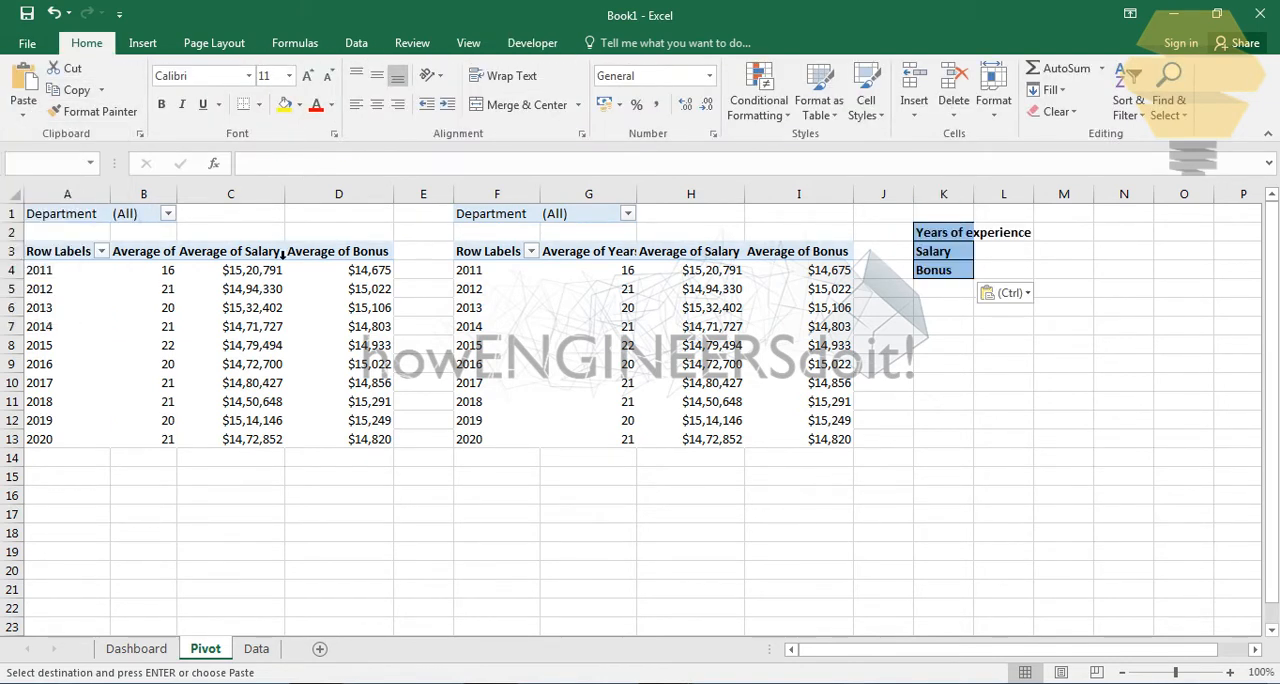
{"action": "left_click", "coordinate": [1080, 272]}
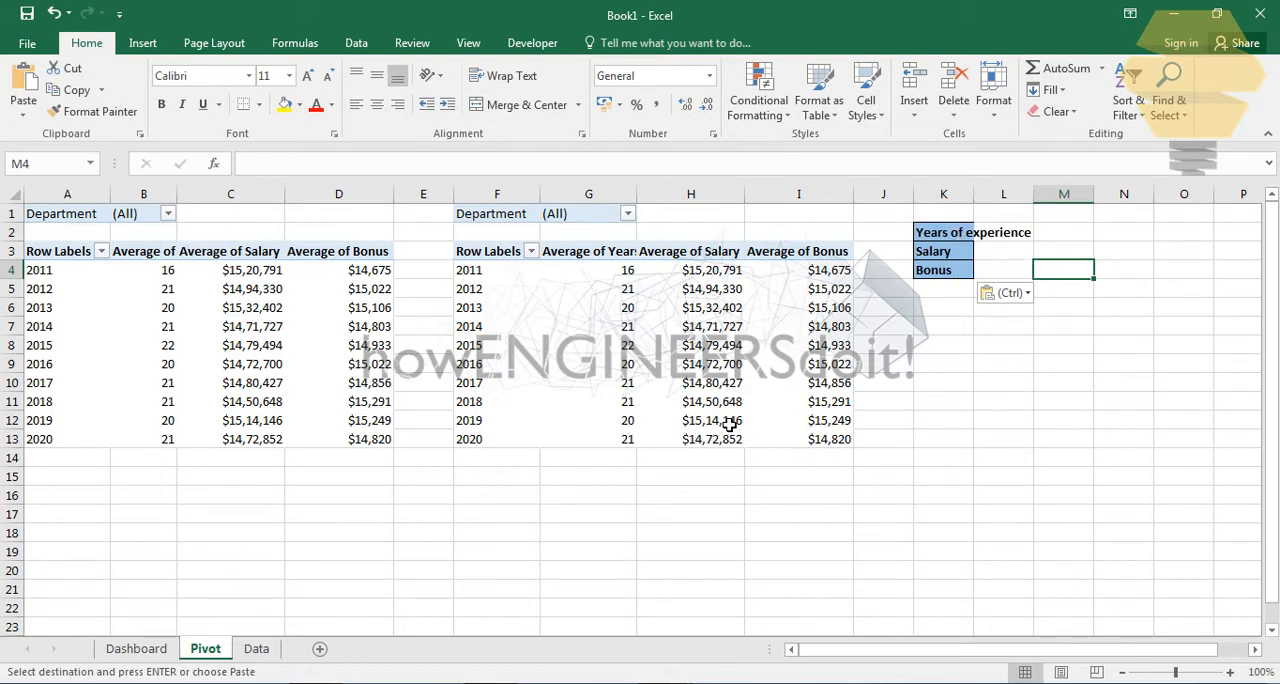
- Set the Dashboard combo box's input range to the Years of experience, Salary and Bonus headers in K2:K4 of the Pivot sheet
{"action": "left_click", "coordinate": [140, 650]}
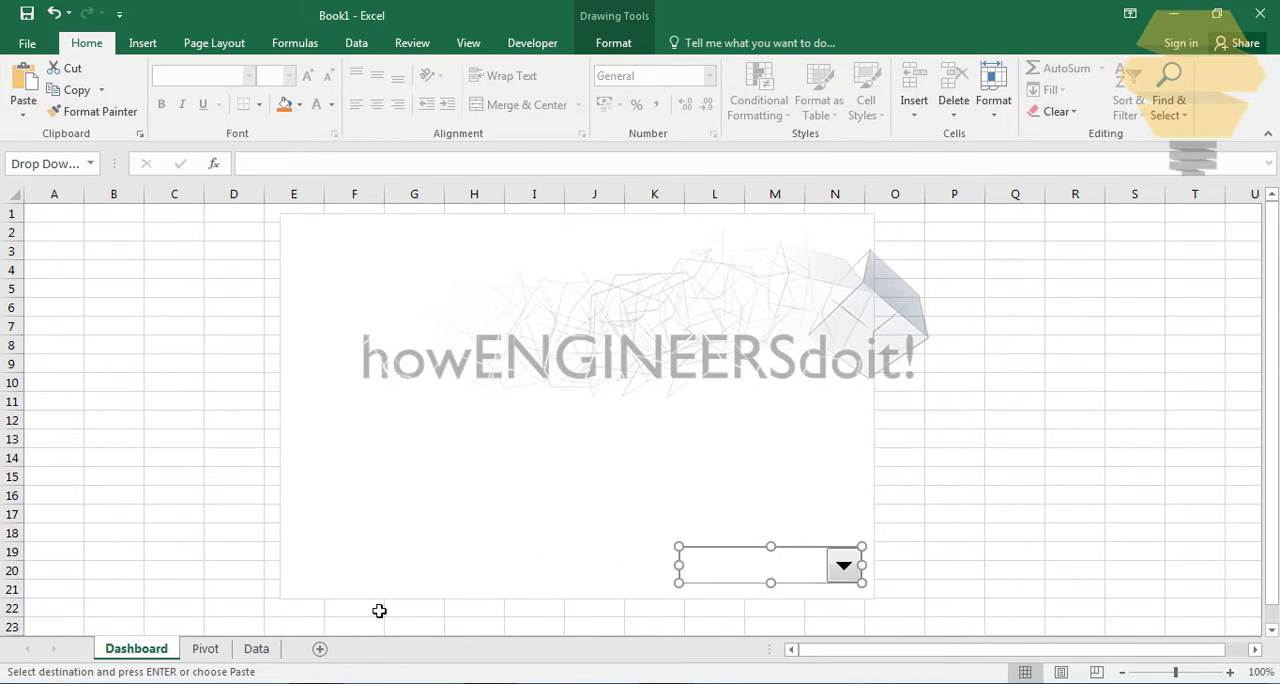
{"action": "left_click", "coordinate": [205, 650]}
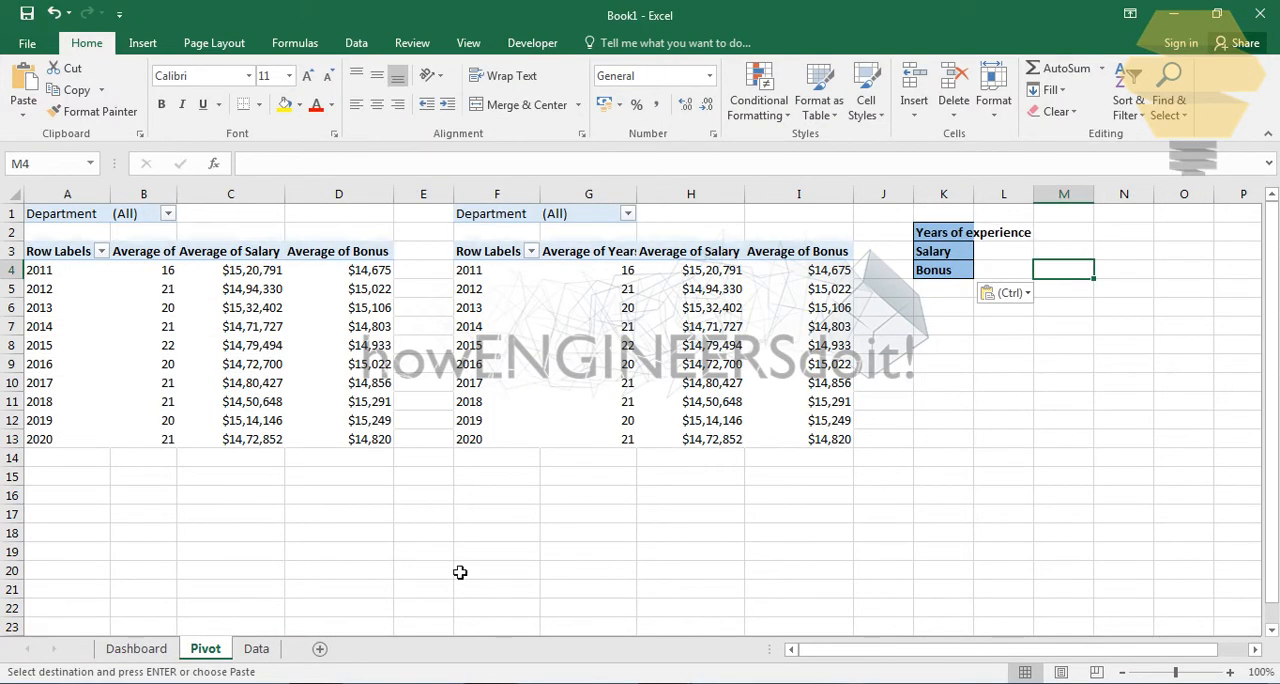
{"action": "left_click", "coordinate": [134, 650]}
{"action": "right_click", "coordinate": [766, 586]}
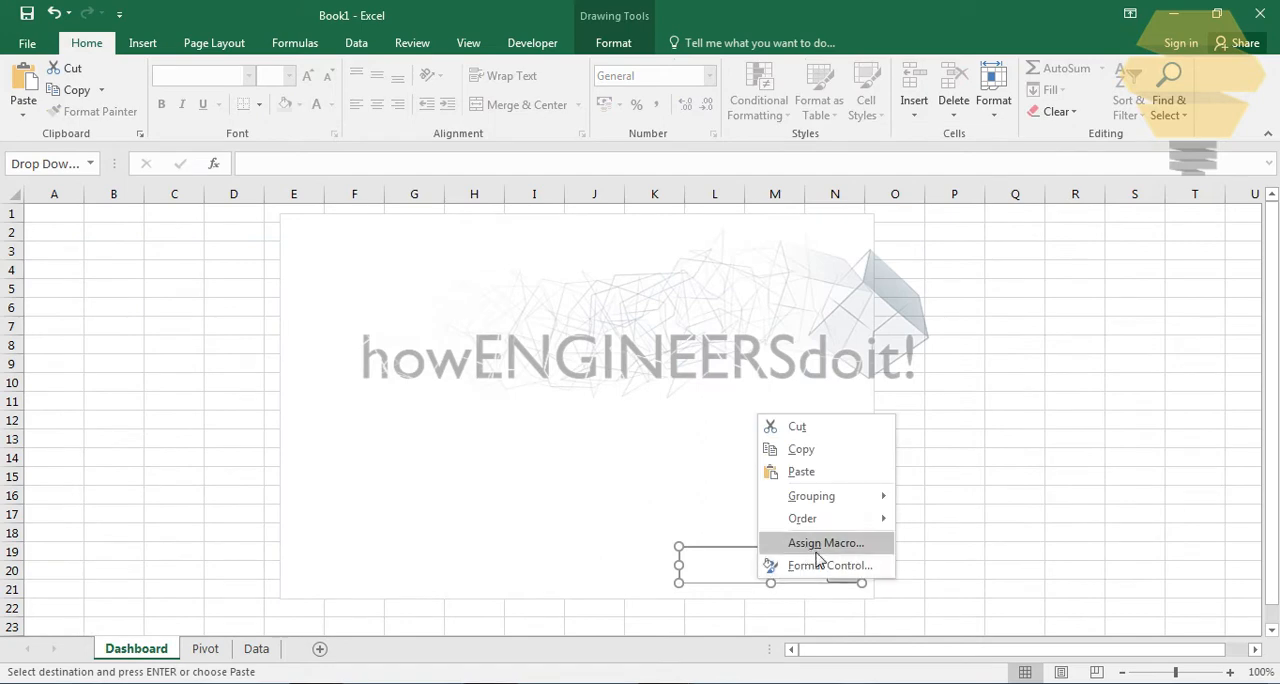
{"action": "left_click", "coordinate": [808, 562]}
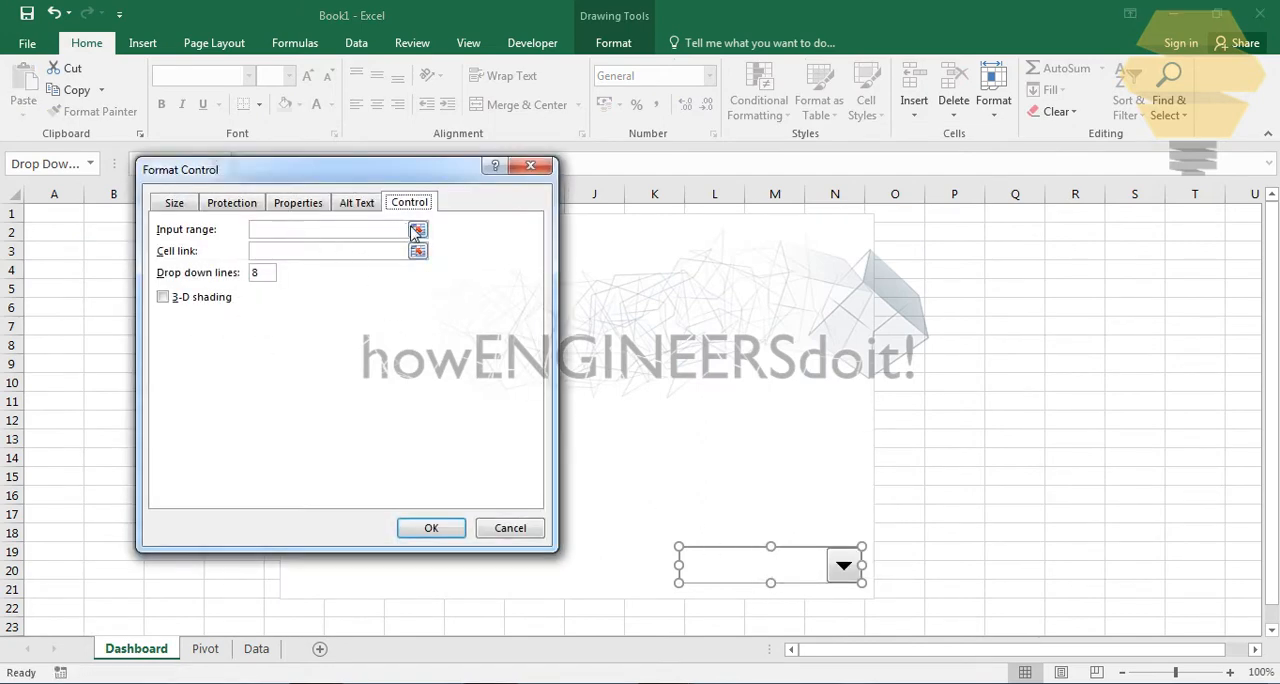
{"action": "left_click", "coordinate": [415, 232]}
{"action": "left_click", "coordinate": [210, 652]}
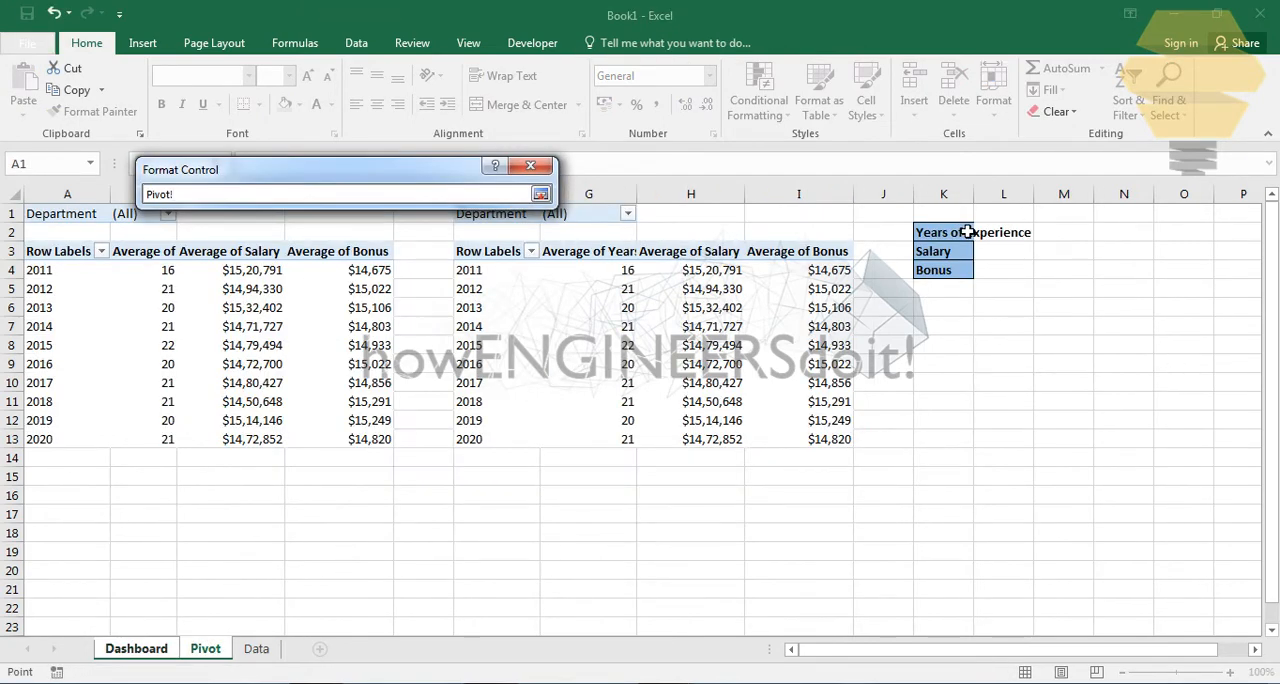
{"action": "left_click_drag", "start_coordinate": [968, 232], "coordinate": [924, 284]}
{"action": "left_click", "coordinate": [540, 194]}
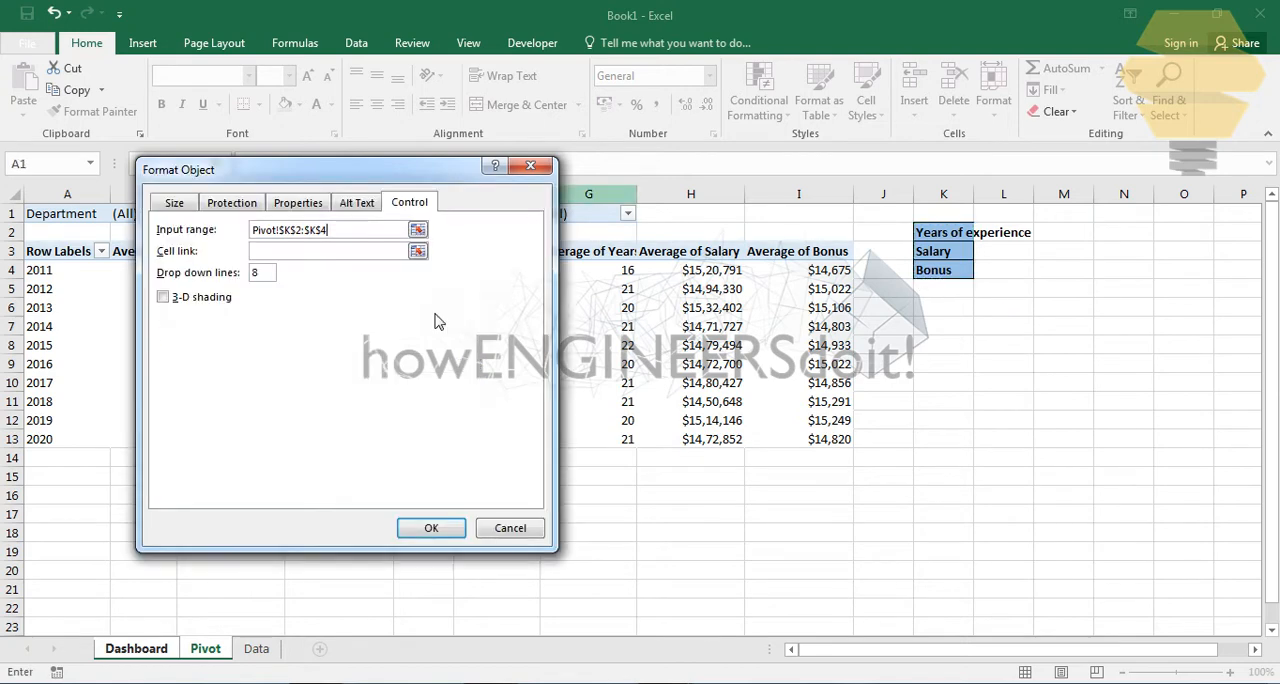
- Link the combo box to cell L2 of the Pivot sheet and apply the control settings
{"action": "left_click", "coordinate": [417, 252]}
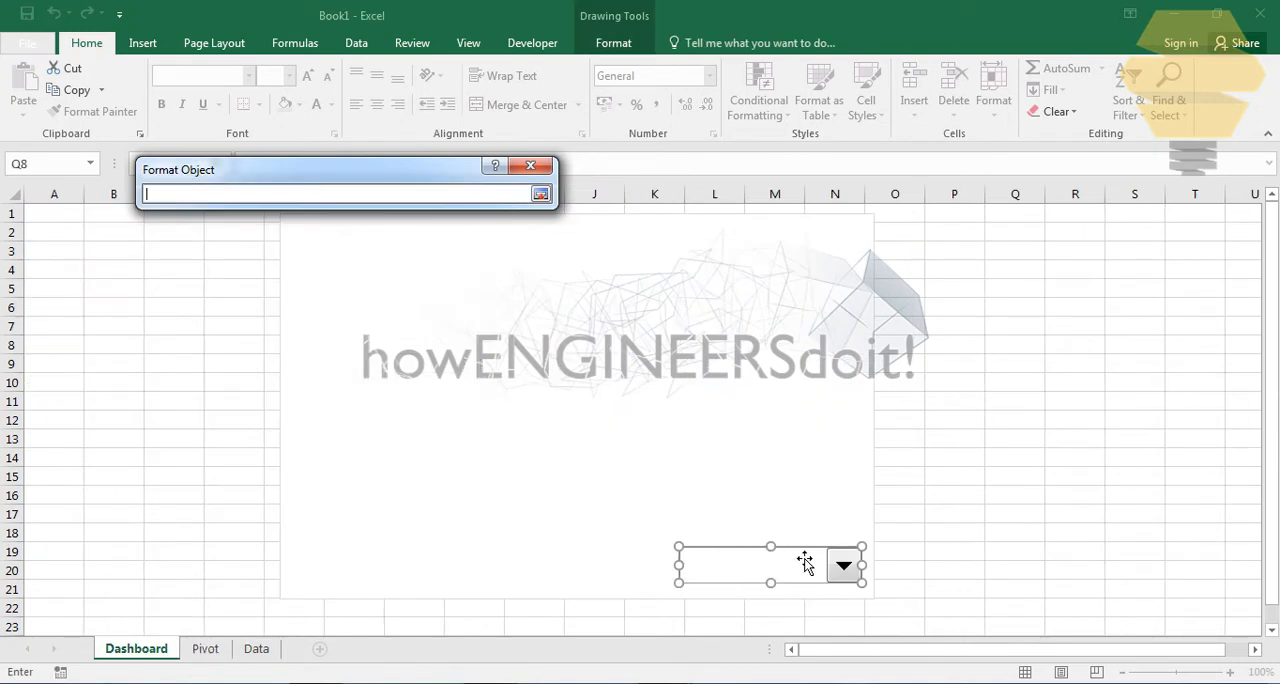
{"action": "left_click", "coordinate": [208, 650]}
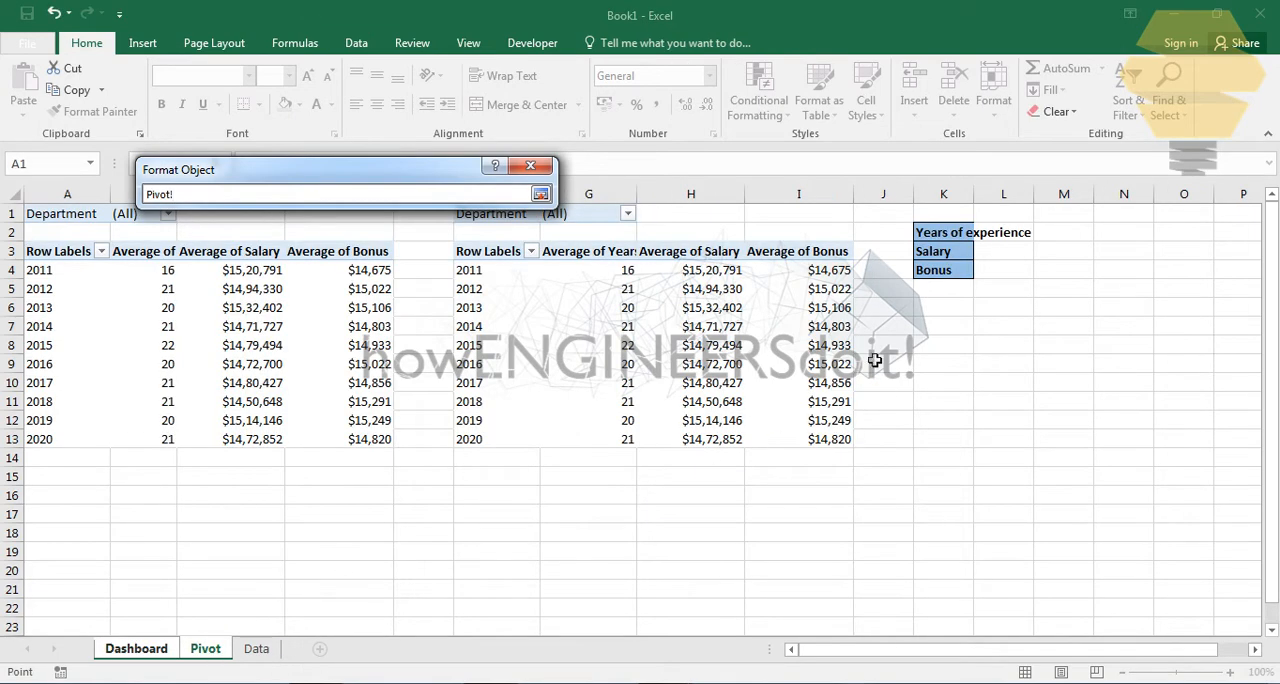
{"action": "left_click", "coordinate": [1008, 238]}
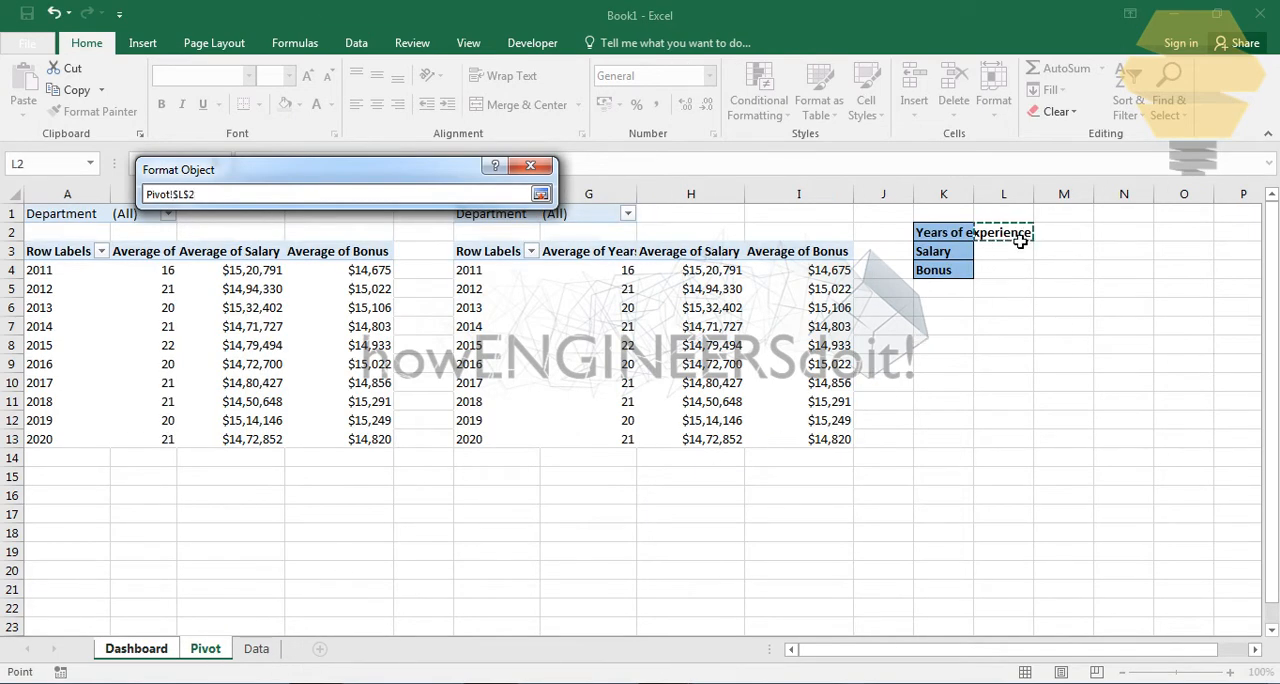
{"action": "left_click", "coordinate": [540, 195]}
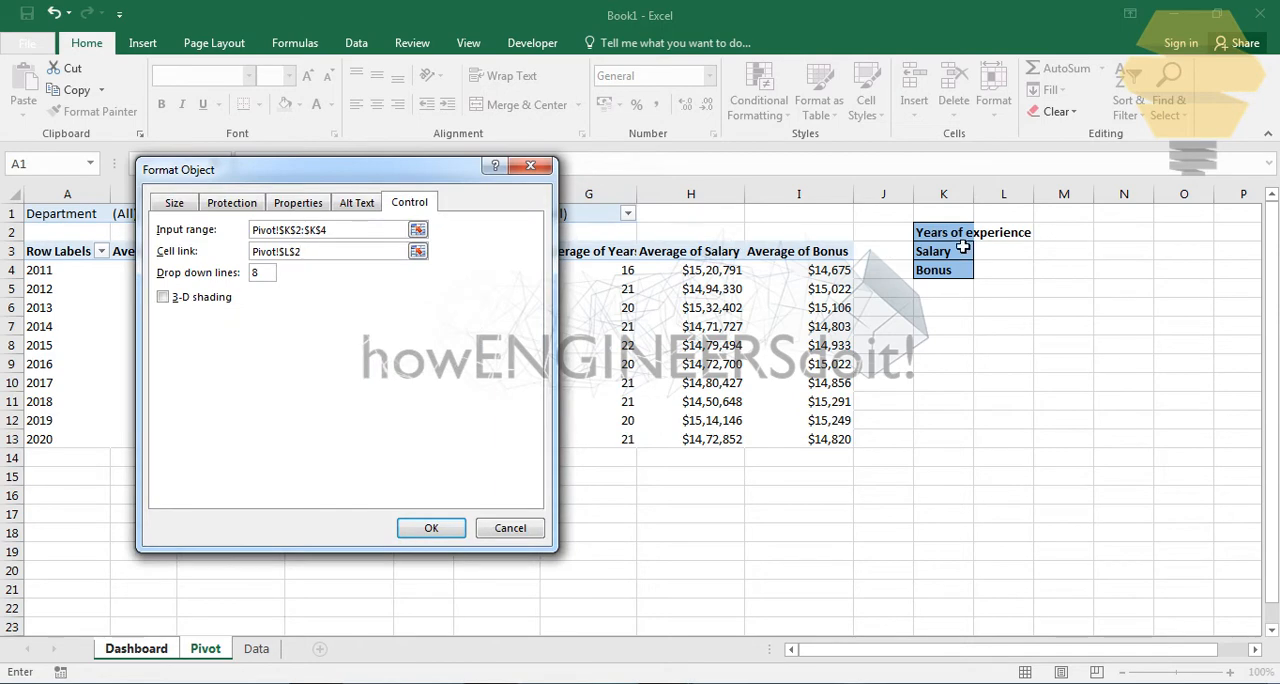
{"action": "left_click", "coordinate": [434, 527]}
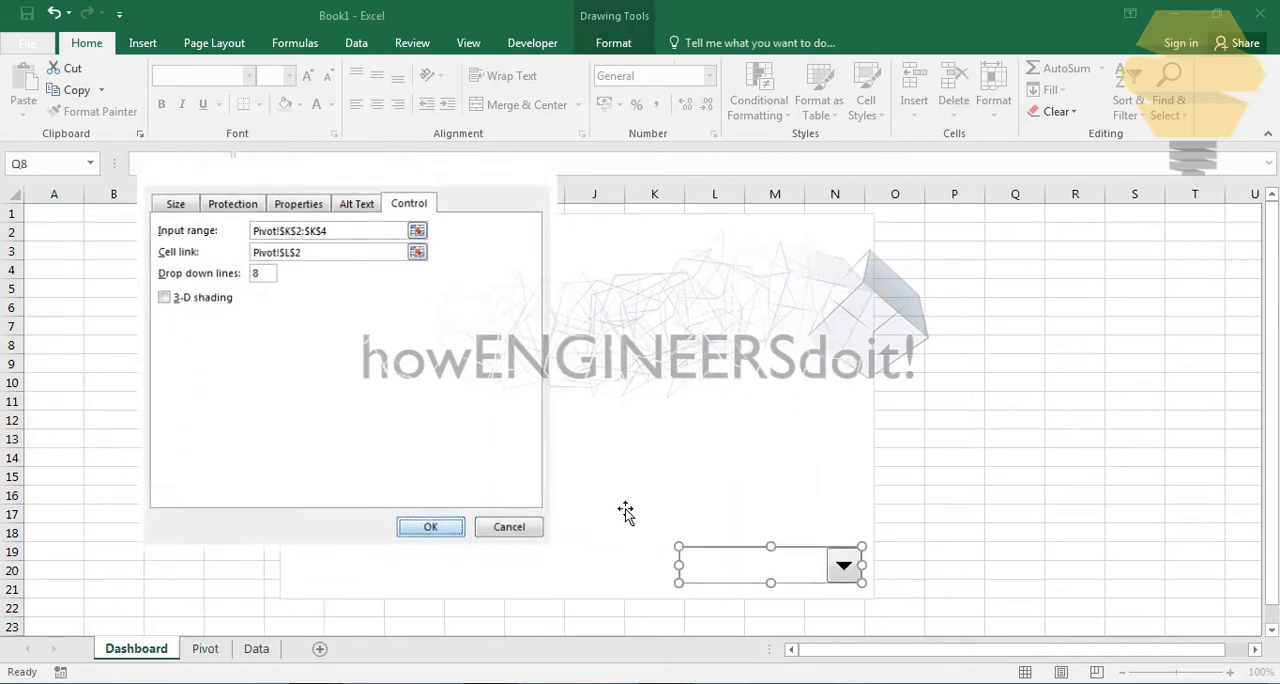
{"action": "left_click", "coordinate": [993, 340]}
{"action": "left_click", "coordinate": [940, 424]}
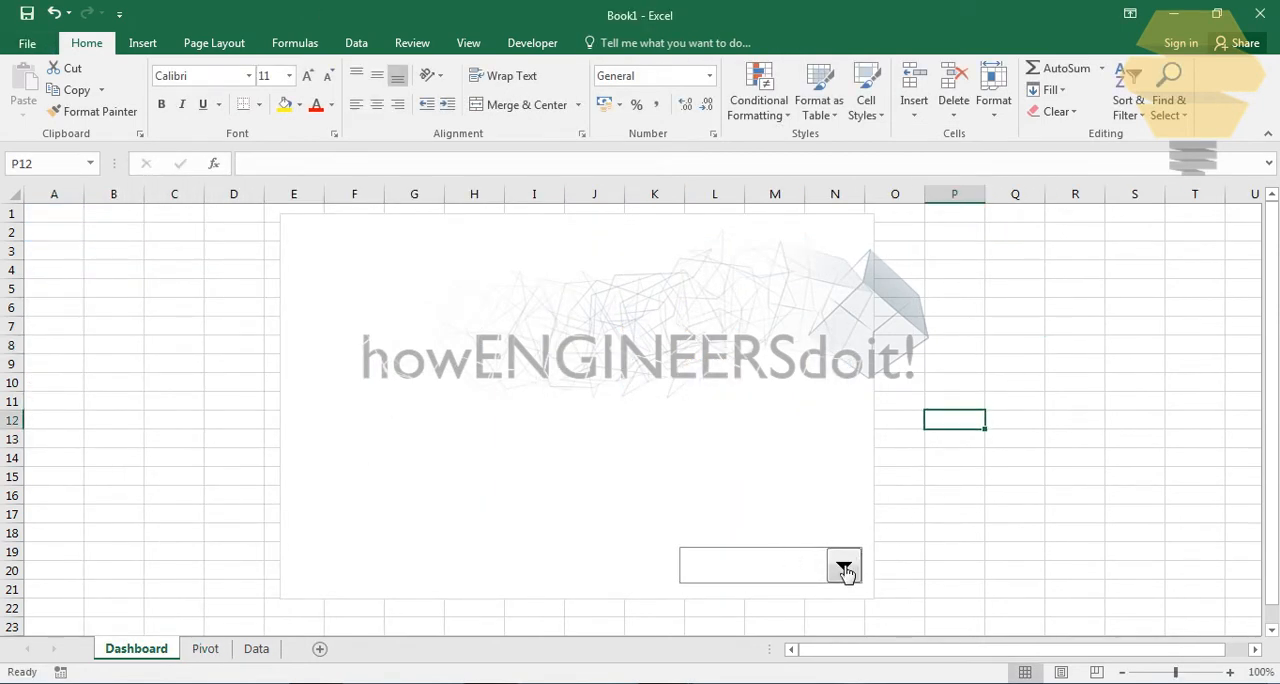
- Check the combo box's option list and shrink the control to cover about L20 to N20 in the chart's lower-right corner
{"action": "left_click", "coordinate": [845, 568]}
{"action": "left_click", "coordinate": [811, 563]}
{"action": "left_click", "coordinate": [763, 562]}
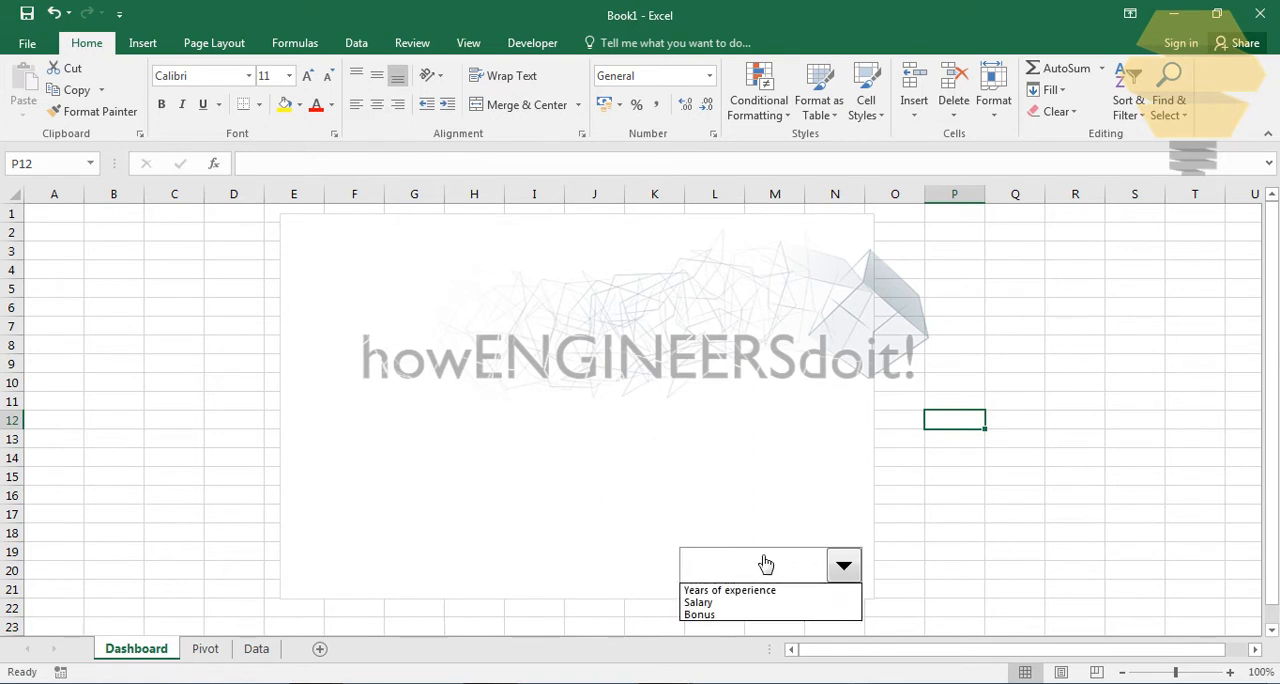
{"action": "left_click", "coordinate": [845, 568]}
{"action": "right_click", "coordinate": [845, 568]}
{"action": "left_click", "coordinate": [735, 573]}
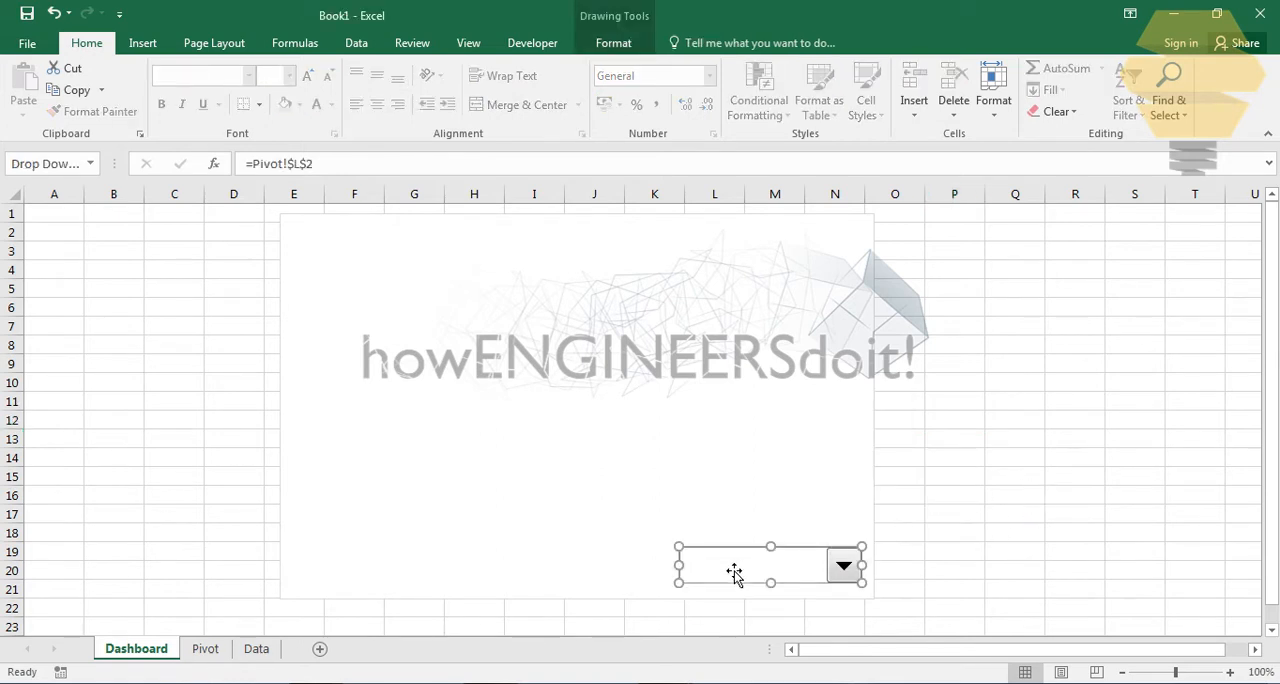
{"action": "mouse_move", "coordinate": [771, 547]}
{"action": "left_mouse_down"}
{"action": "mouse_move", "coordinate": [779, 565]}
{"action": "mouse_move", "coordinate": [779, 552]}
{"action": "left_mouse_up"}
{"action": "left_click_drag", "start_coordinate": [697, 581], "coordinate": [800, 571]}
{"action": "left_click", "coordinate": [1000, 497]}
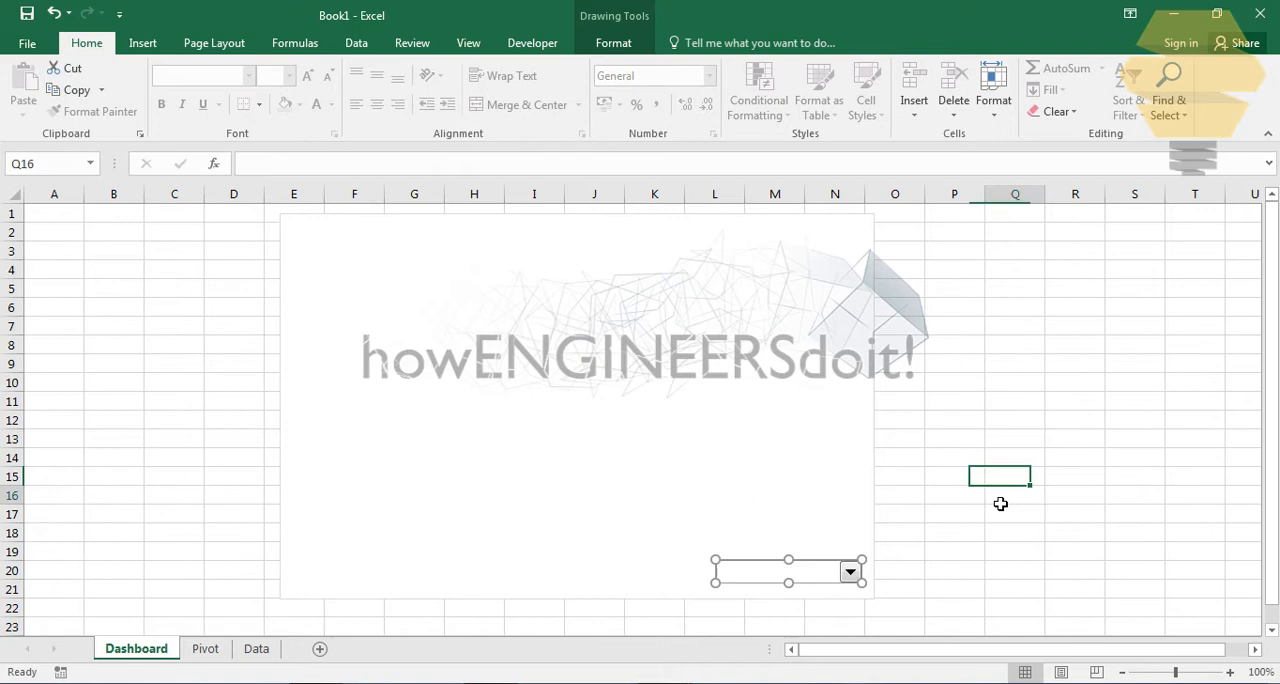
- Choose Years of experience in the Dashboard combo box and check its linked cell on the Pivot sheet
{"action": "left_click", "coordinate": [848, 573]}
{"action": "left_click", "coordinate": [798, 590]}
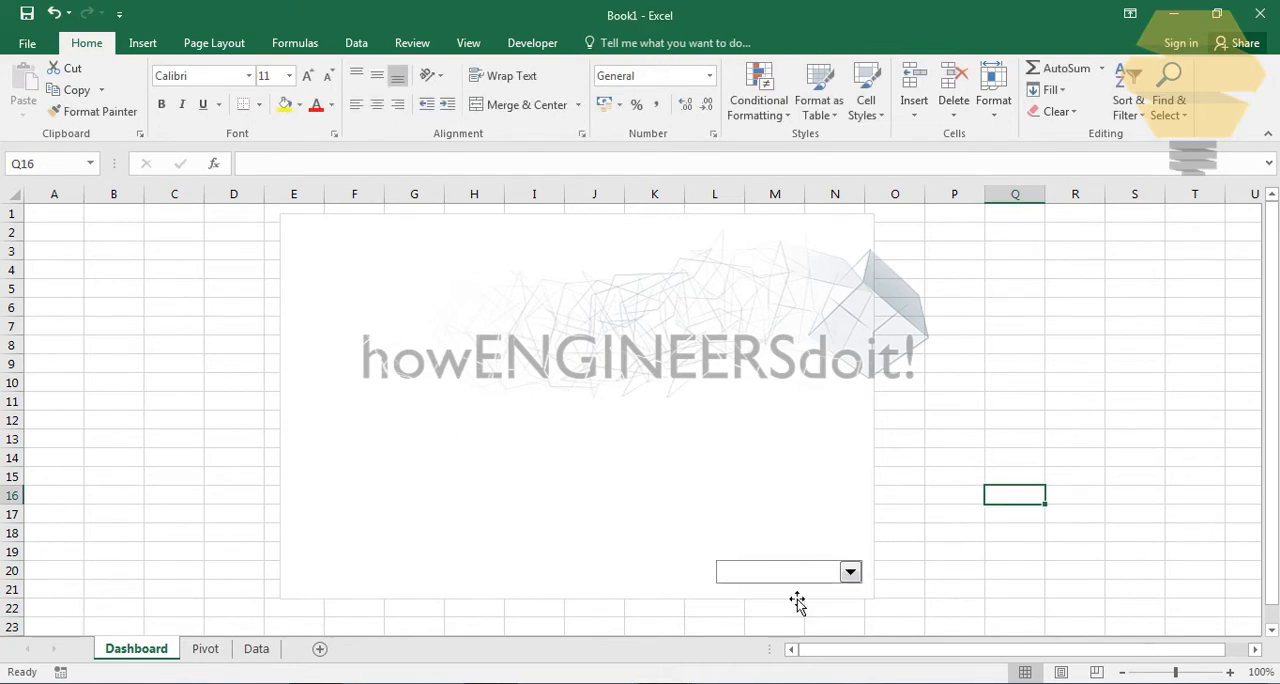
{"action": "left_click", "coordinate": [205, 650]}
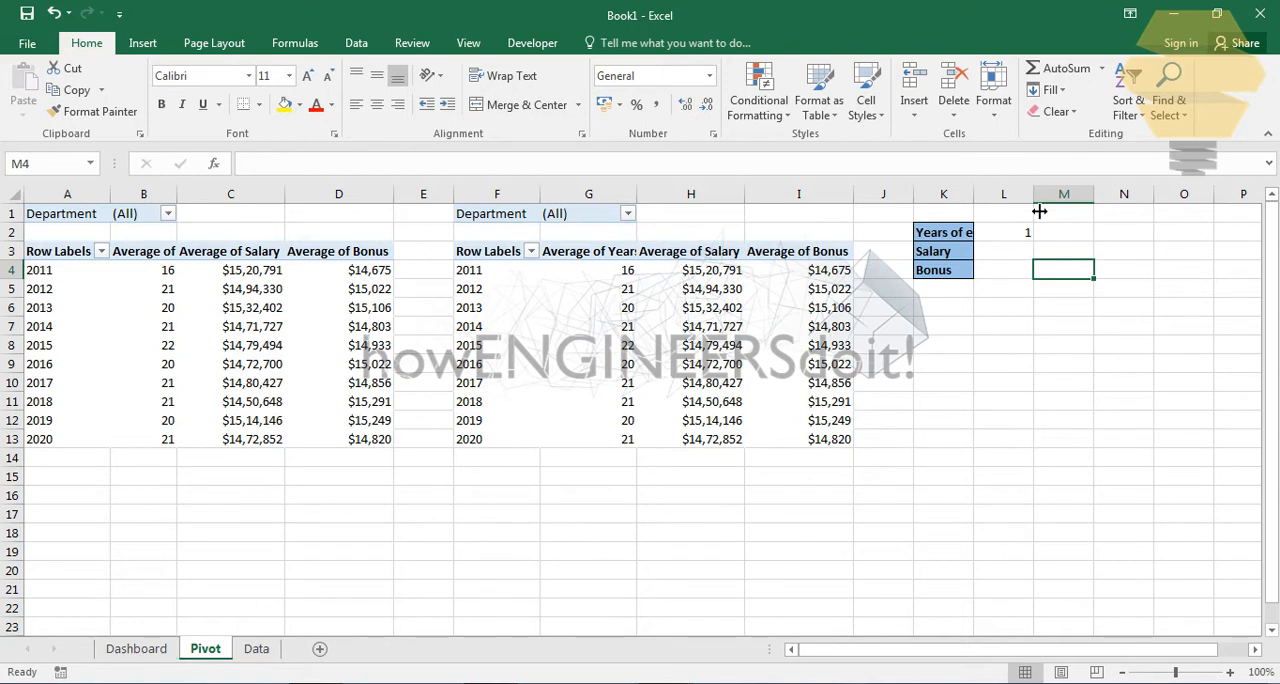
{"action": "left_click", "coordinate": [136, 649]}
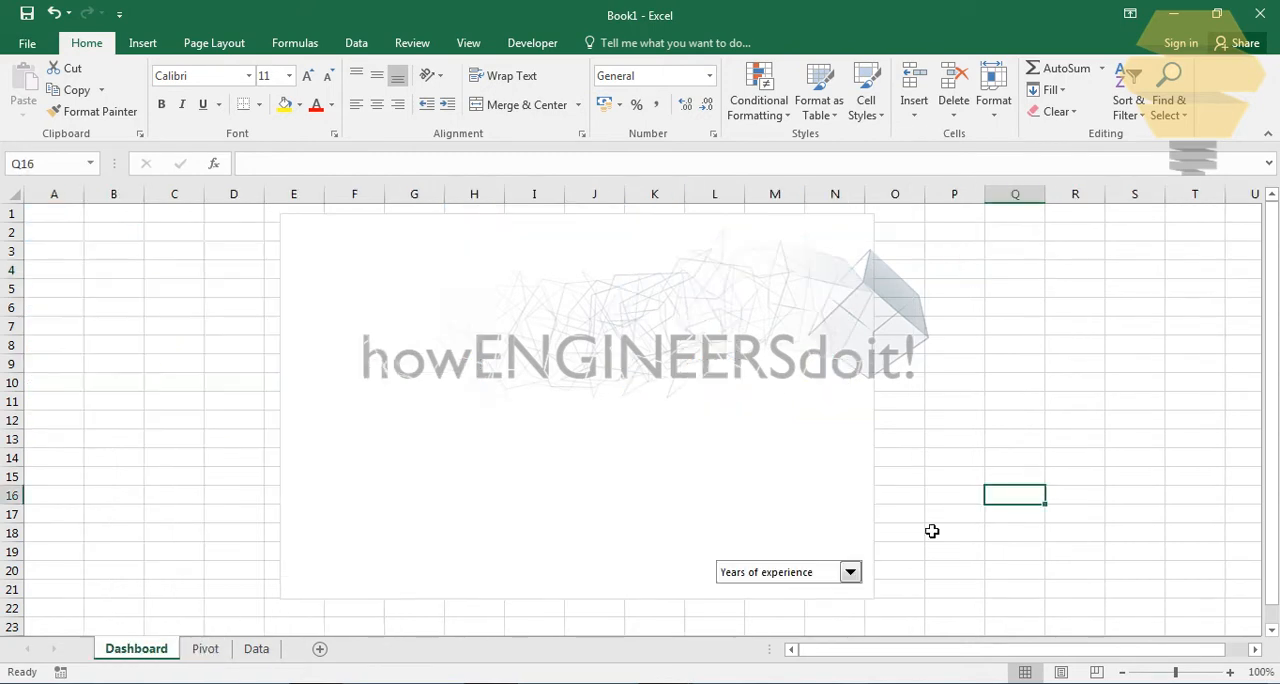
{"action": "left_click", "coordinate": [850, 574]}
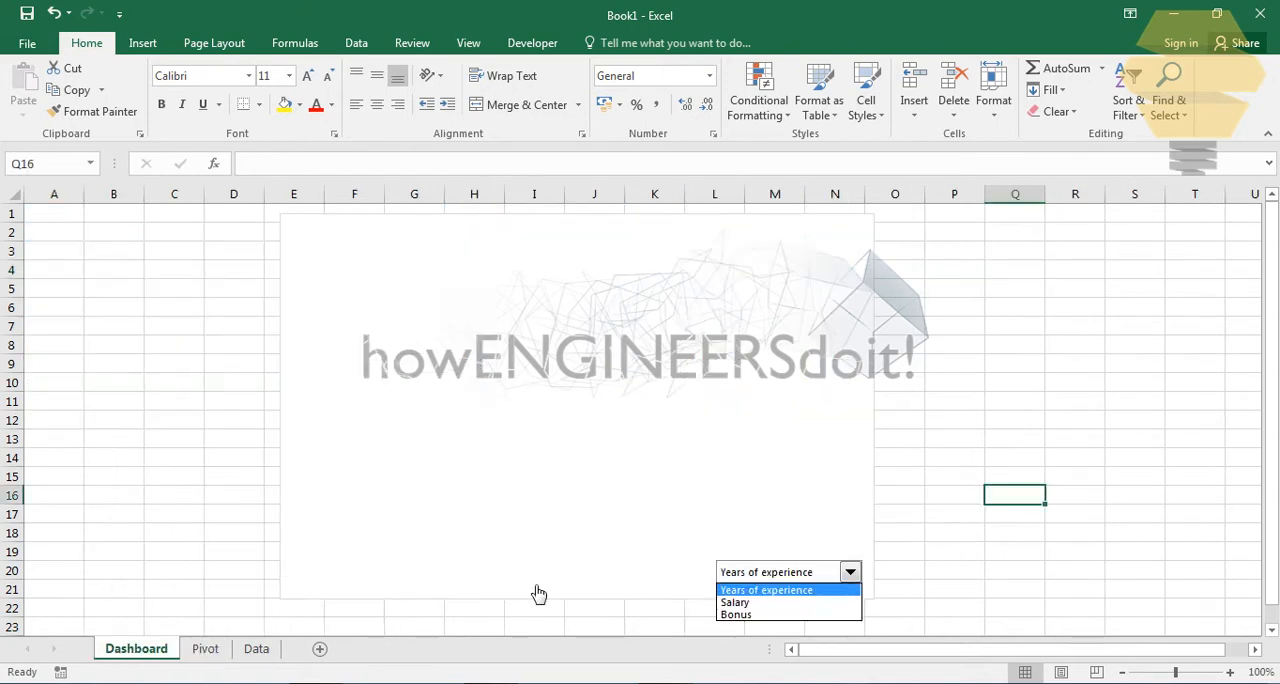
{"action": "left_click", "coordinate": [1081, 396]}
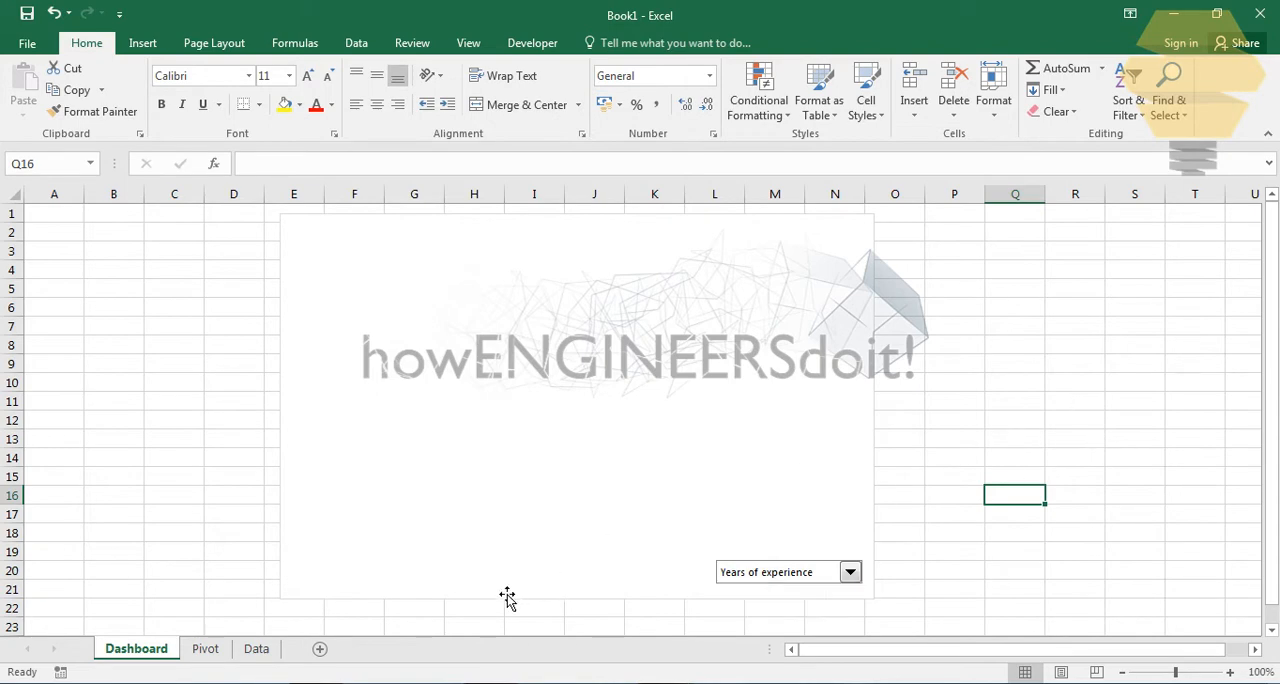
{"action": "left_click", "coordinate": [205, 649]}
{"action": "left_click", "coordinate": [1092, 256]}
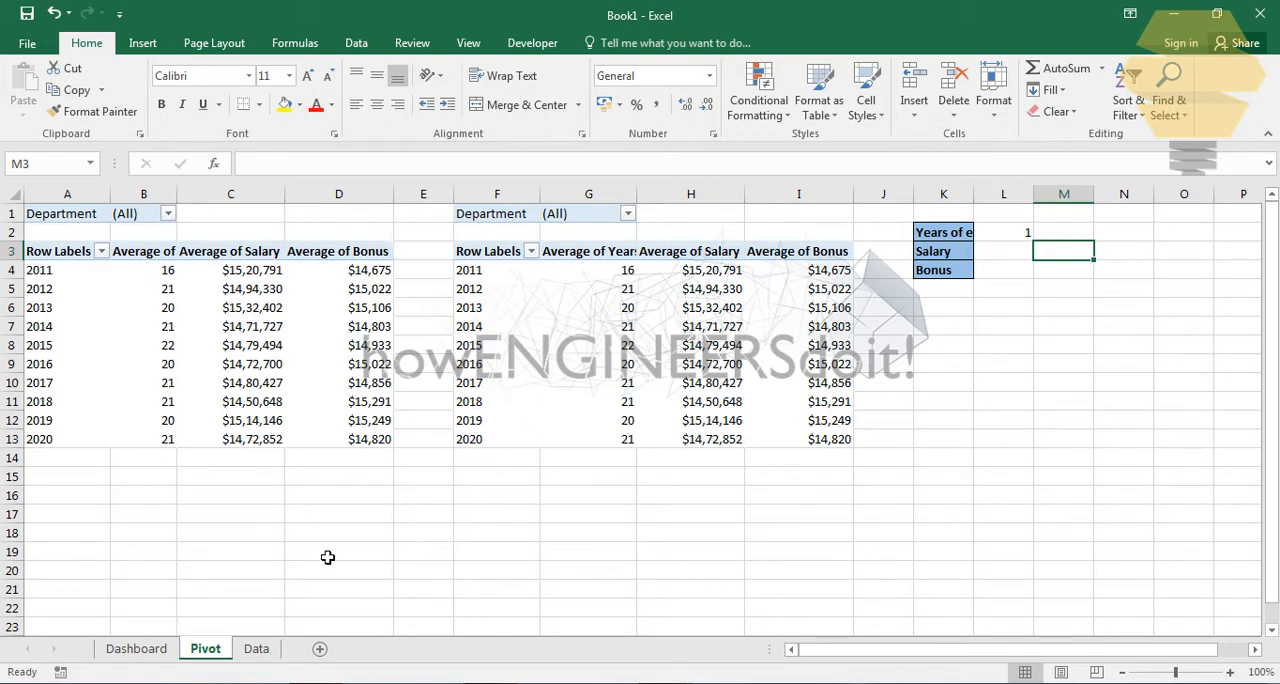
{"action": "left_click", "coordinate": [256, 652]}
{"action": "left_click", "coordinate": [205, 651]}
{"action": "left_click", "coordinate": [122, 654]}
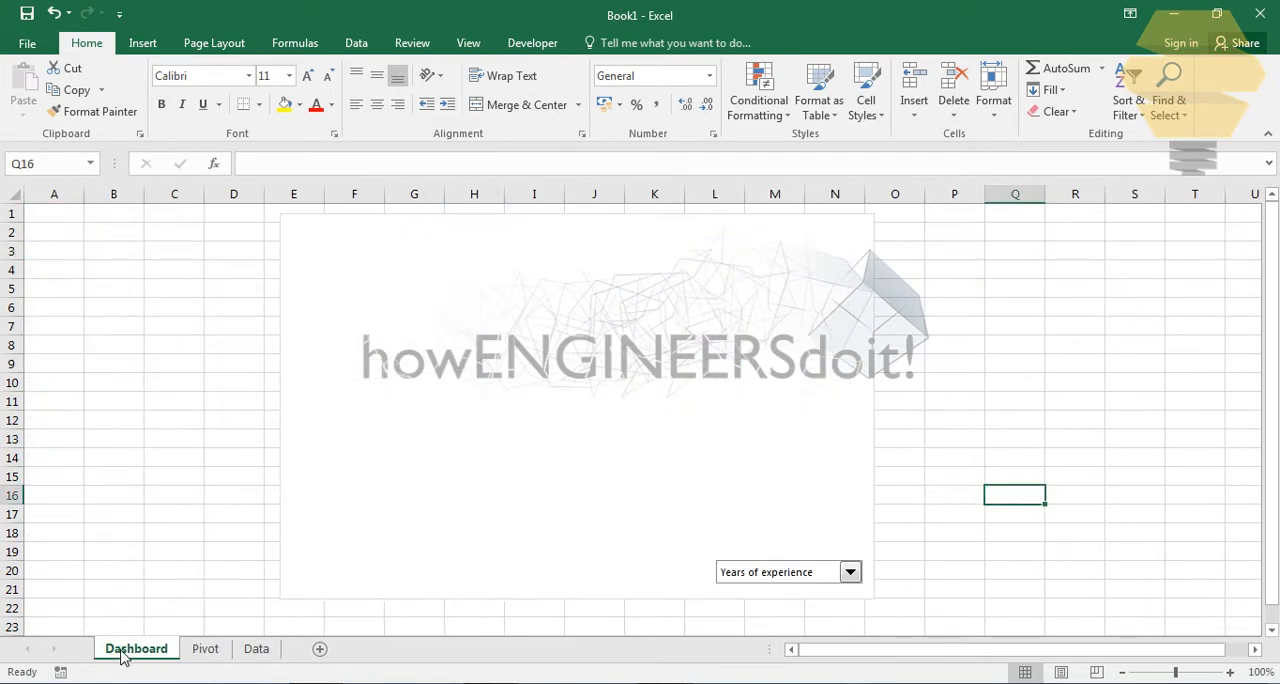
{"action": "left_click", "coordinate": [205, 650]}
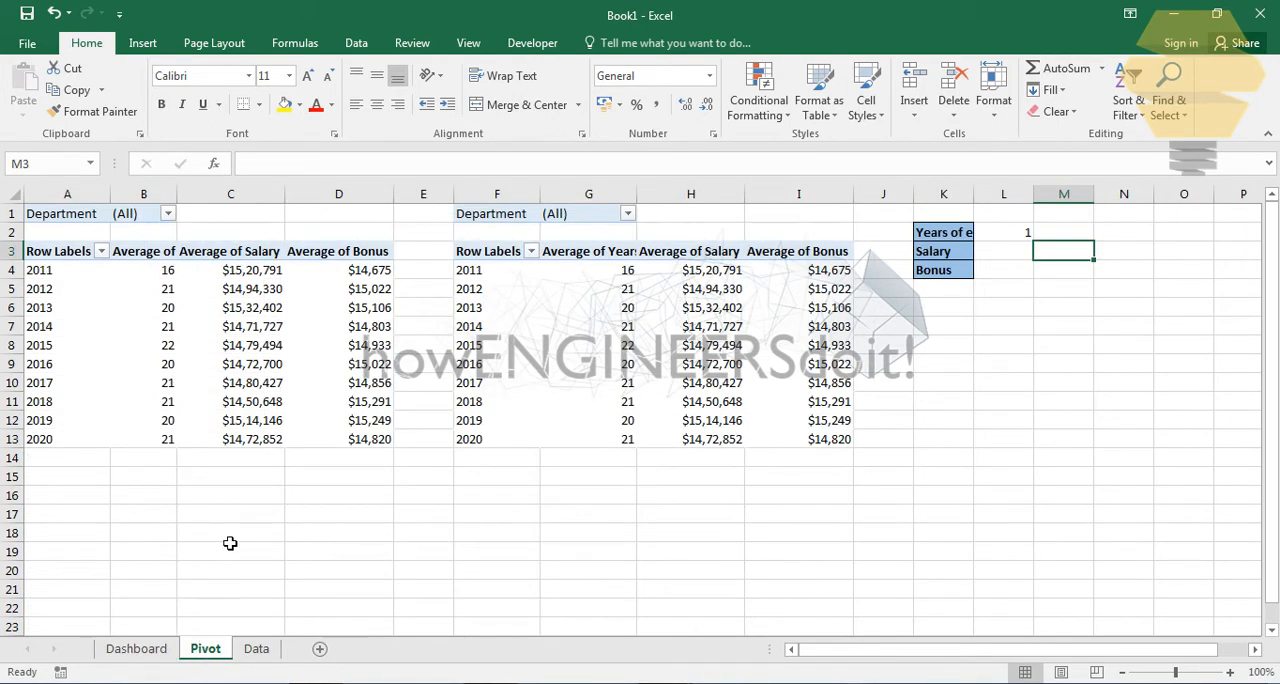
{"action": "left_click", "coordinate": [147, 652]}
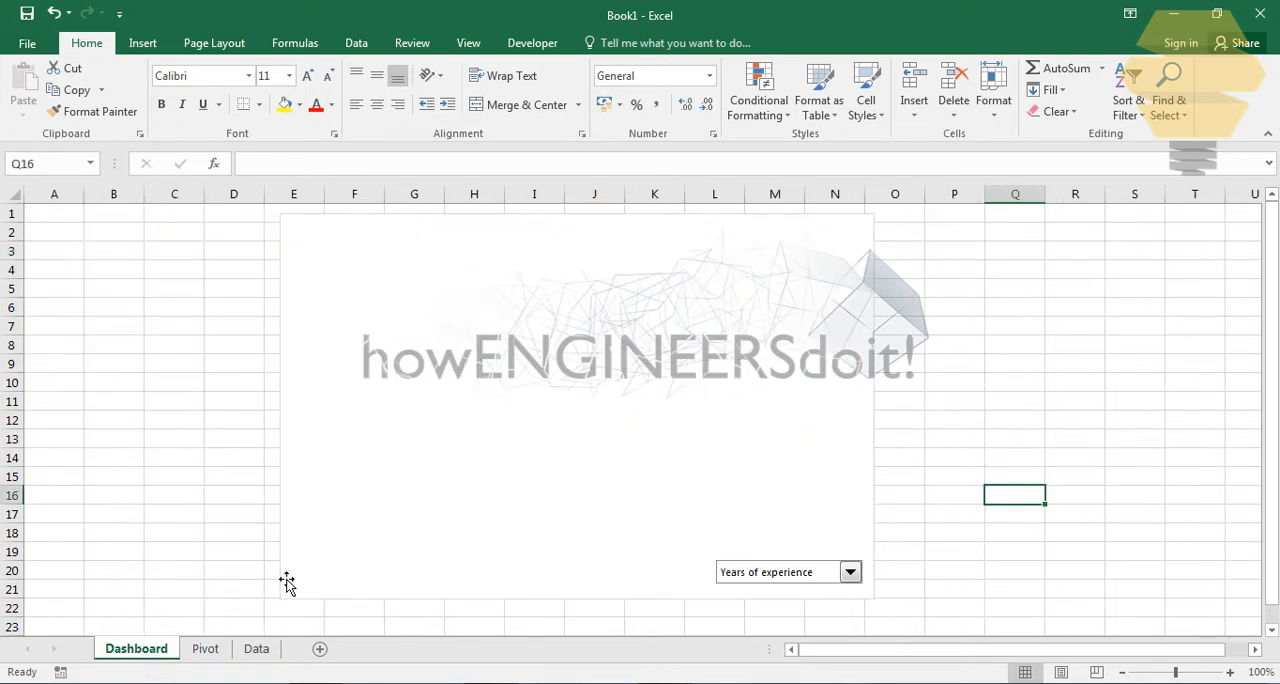
- Insert a Department slicer for the first PivotTable on the Pivot sheet and move it to about B13
{"action": "left_click", "coordinate": [205, 648]}
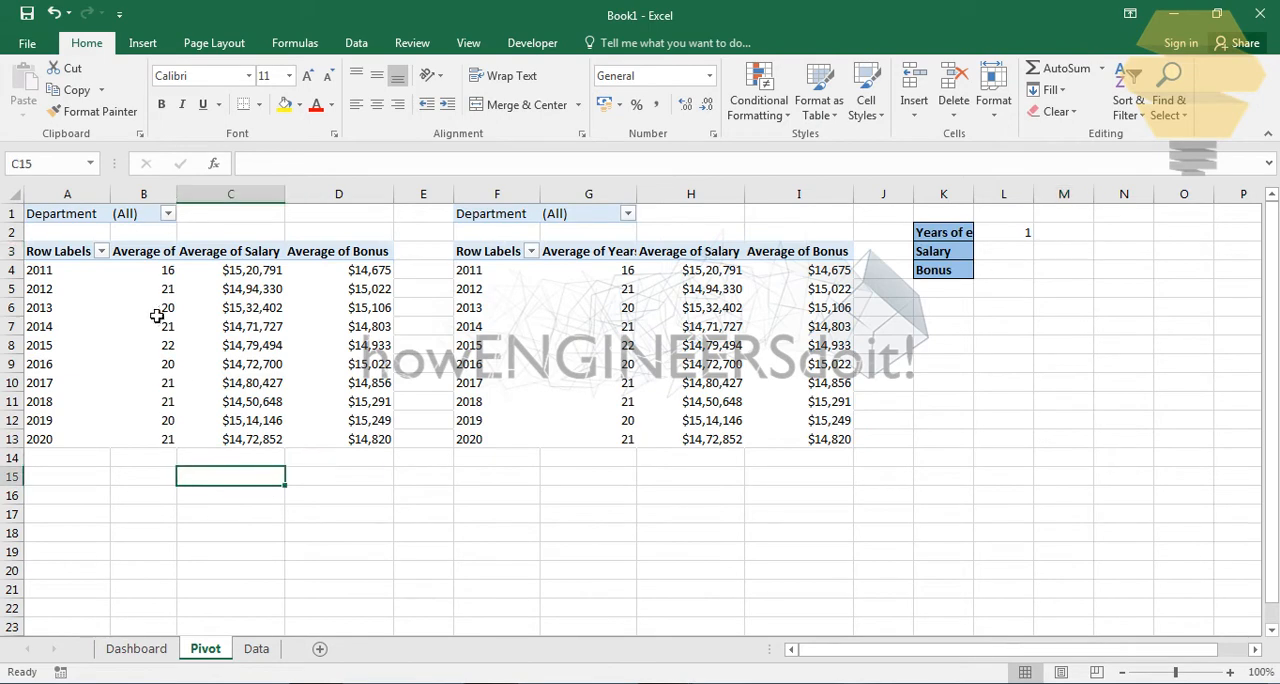
{"action": "left_click", "coordinate": [150, 290]}
{"action": "left_click", "coordinate": [142, 43]}
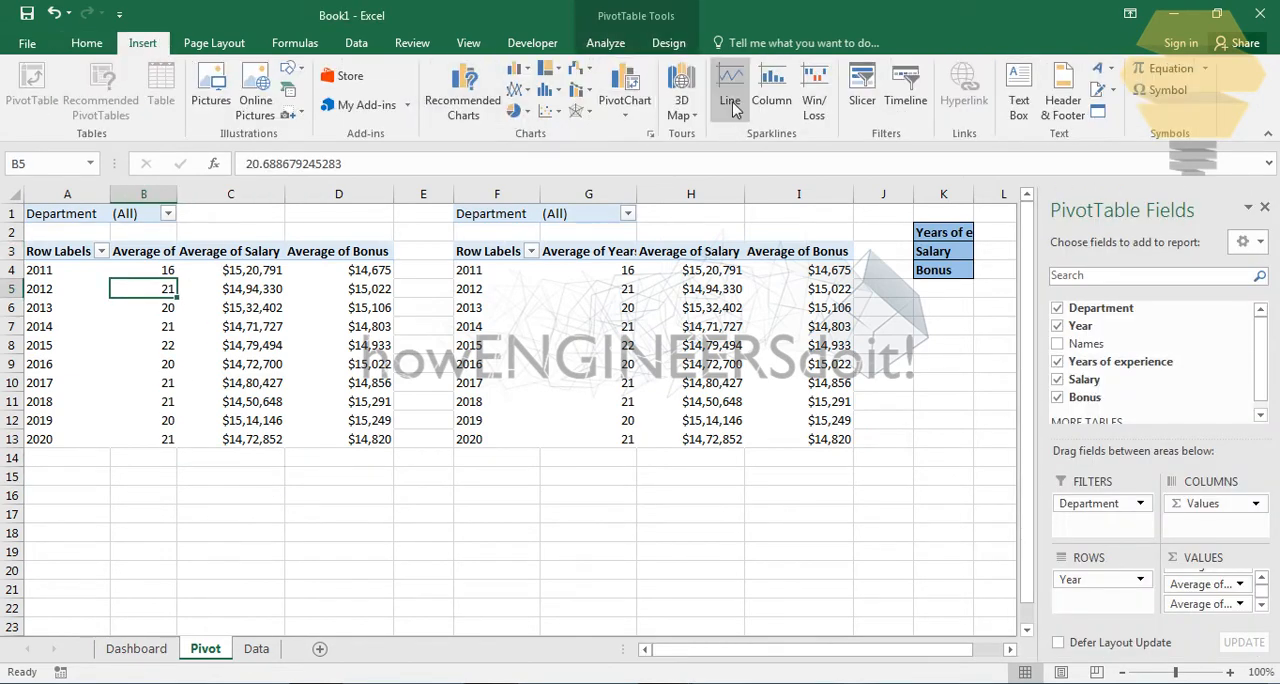
{"action": "left_click", "coordinate": [864, 100]}
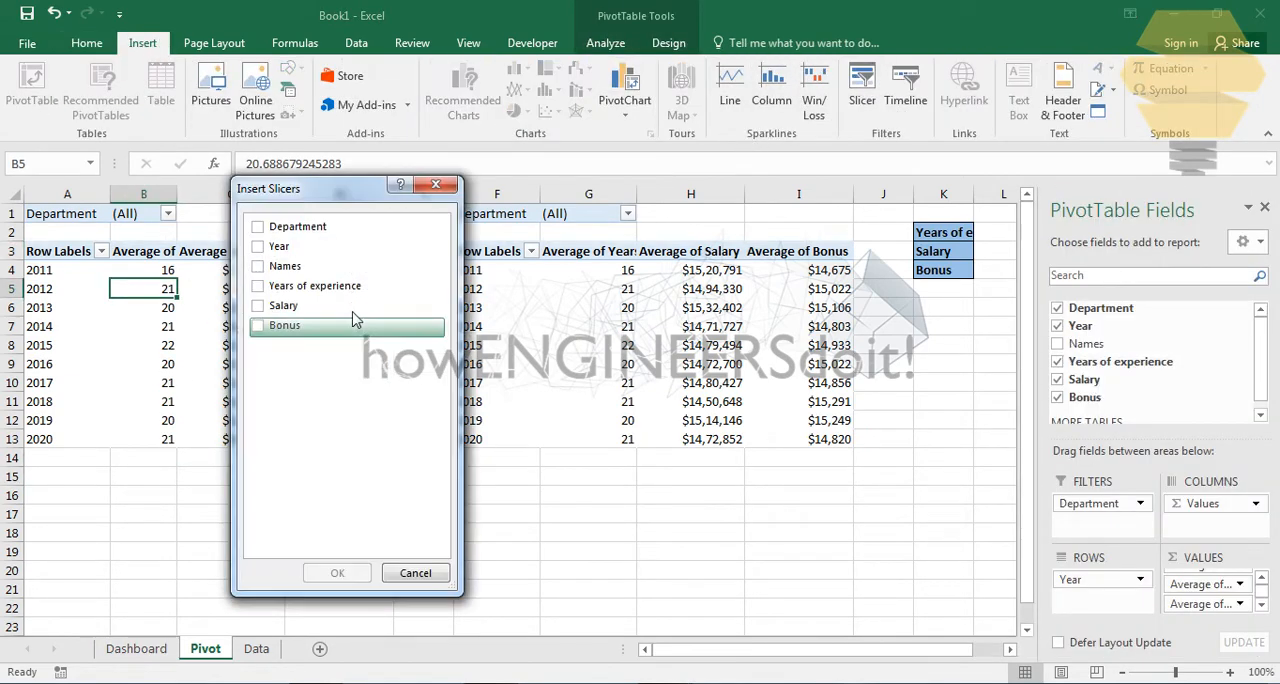
{"action": "left_click", "coordinate": [270, 226]}
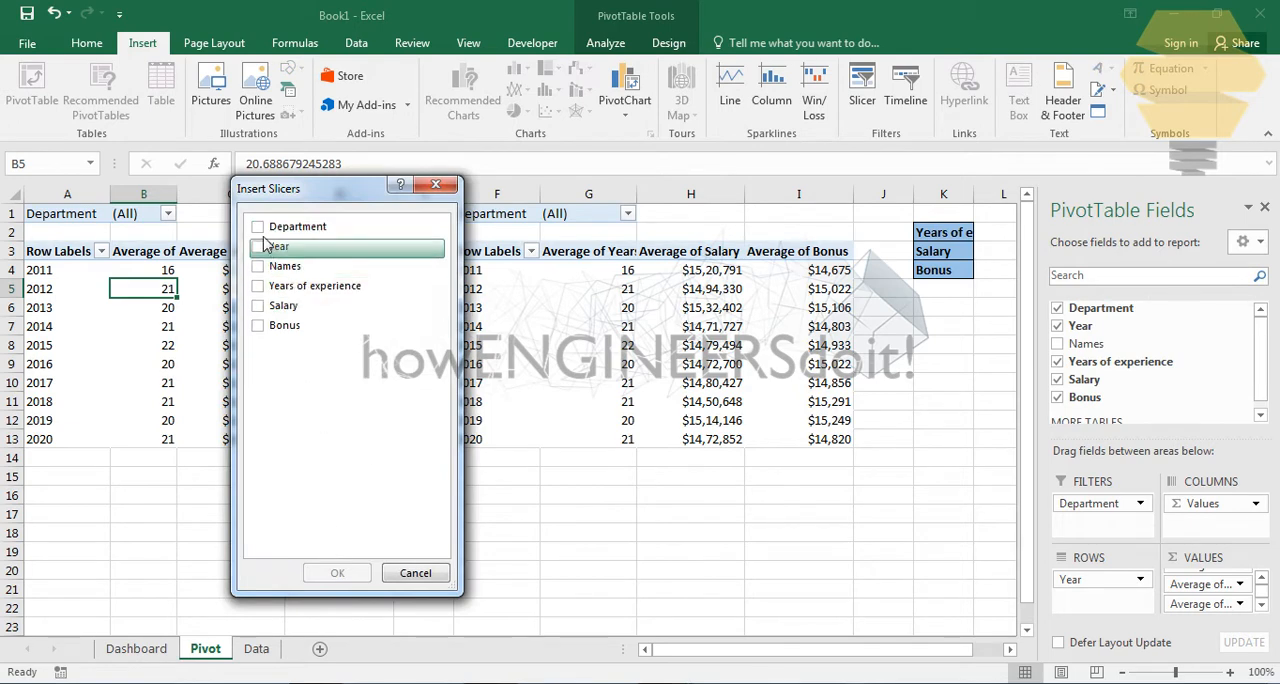
{"action": "left_click", "coordinate": [337, 574]}
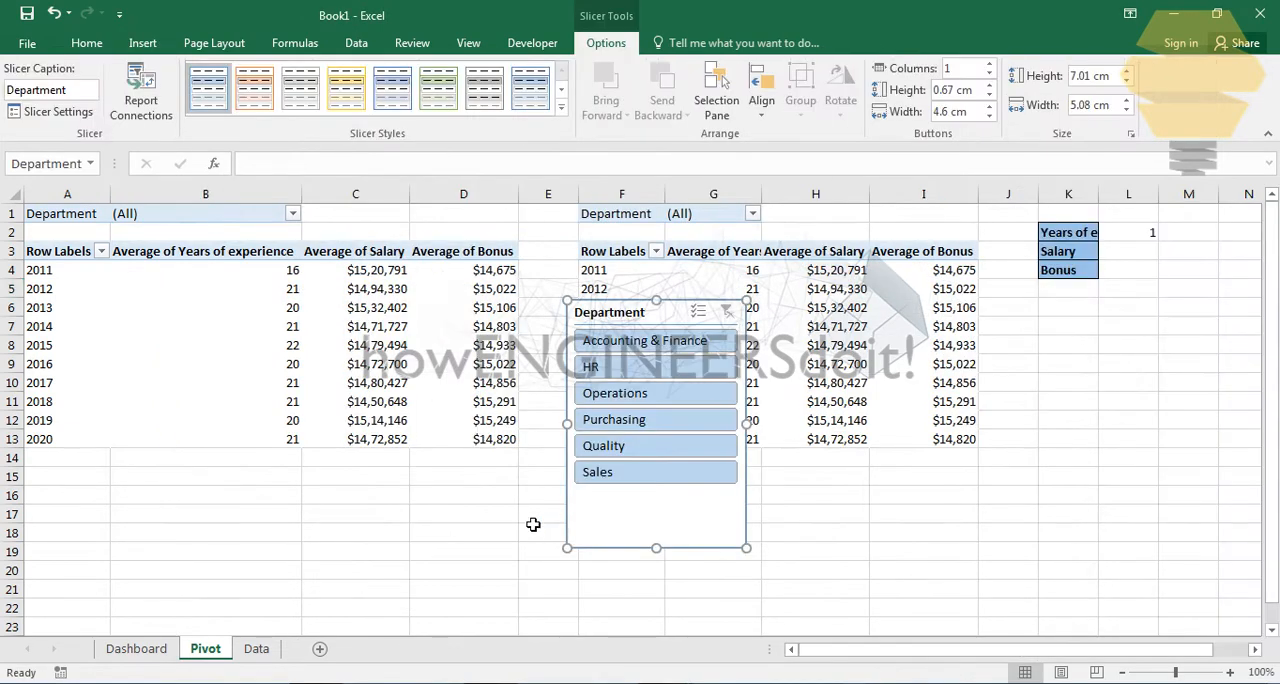
{"action": "left_click", "coordinate": [355, 533]}
{"action": "left_click_drag", "start_coordinate": [625, 312], "coordinate": [172, 440]}
- Insert a Department slicer for the second PivotTable, starting in column F, and move it to about D15
{"action": "left_click", "coordinate": [680, 326]}
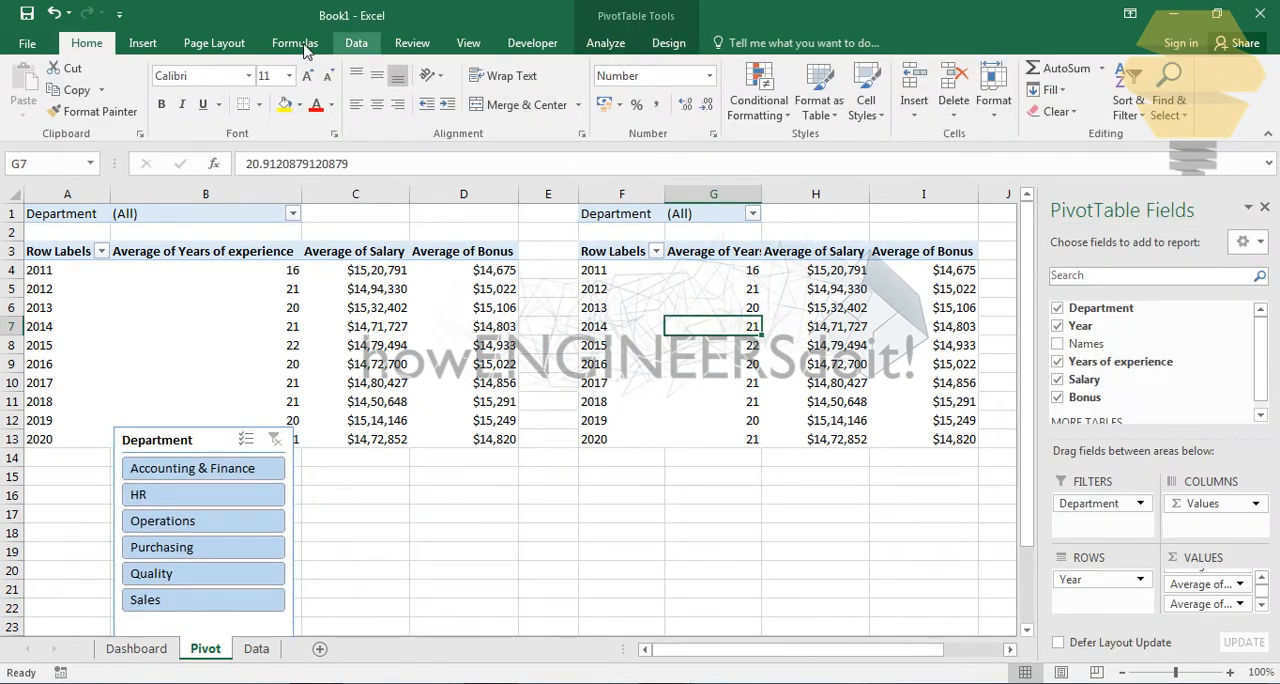
{"action": "left_click", "coordinate": [142, 43]}
{"action": "left_click", "coordinate": [861, 100]}
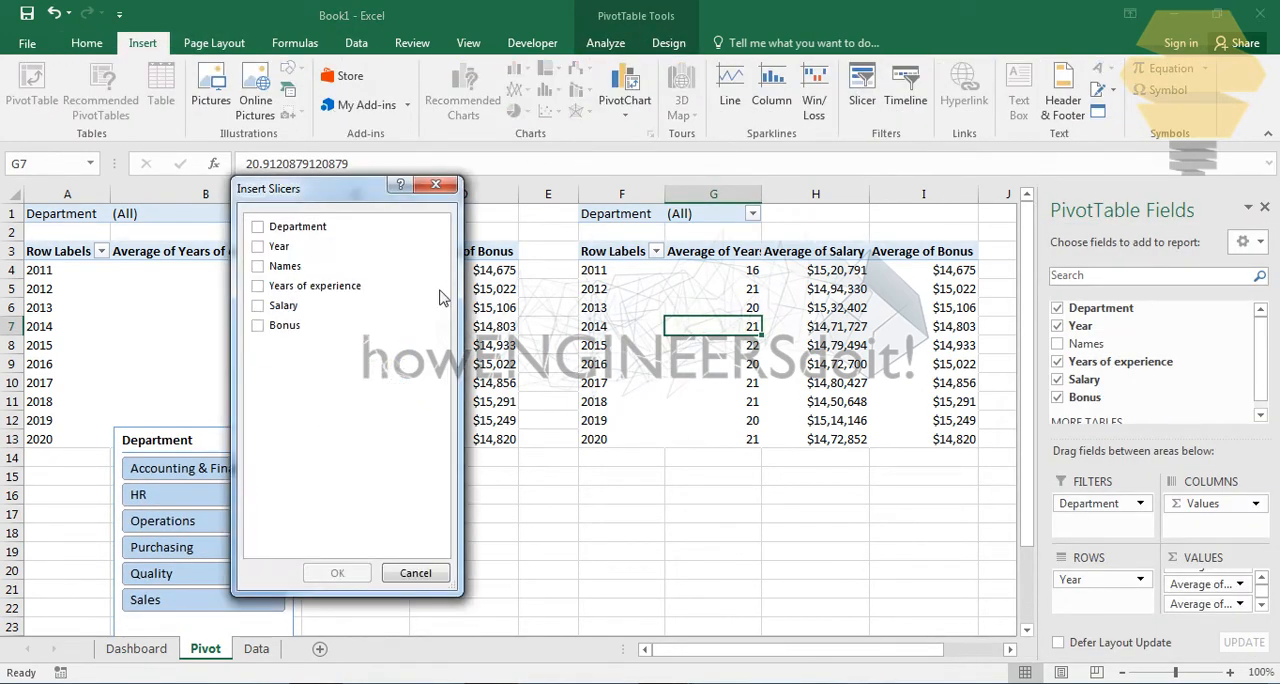
{"action": "left_click", "coordinate": [258, 228]}
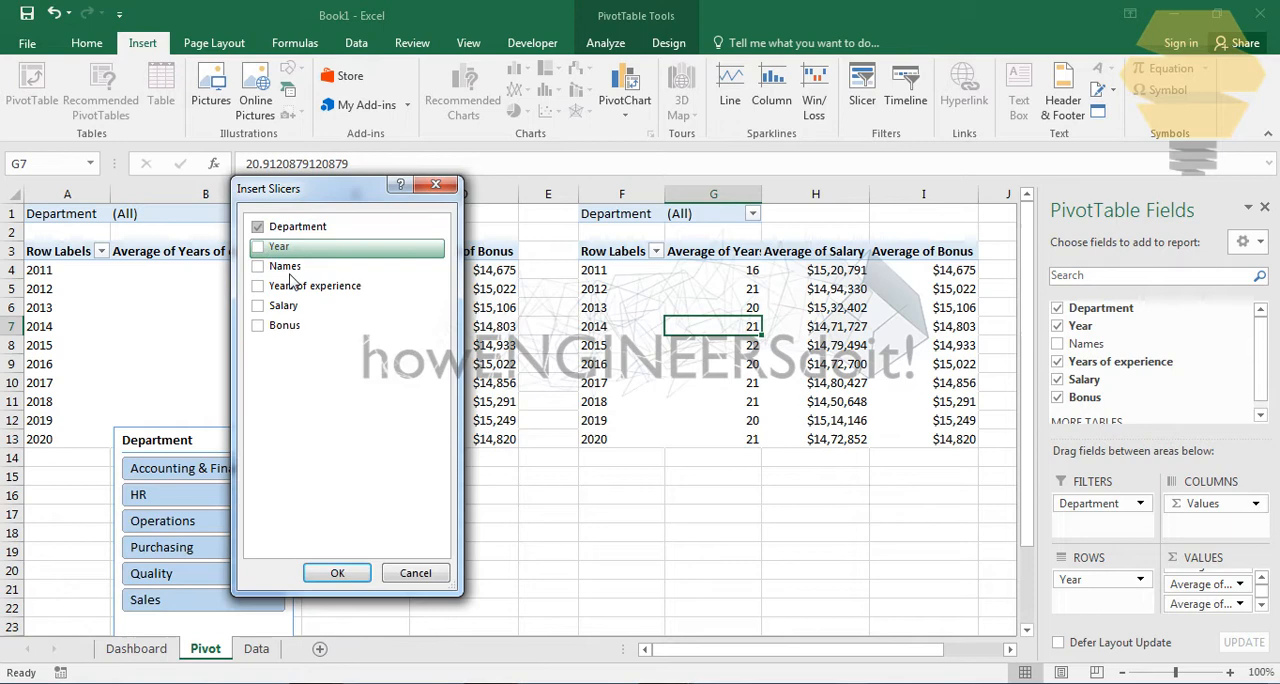
{"action": "left_click", "coordinate": [337, 573]}
{"action": "left_click", "coordinate": [672, 553]}
{"action": "left_click", "coordinate": [563, 293]}
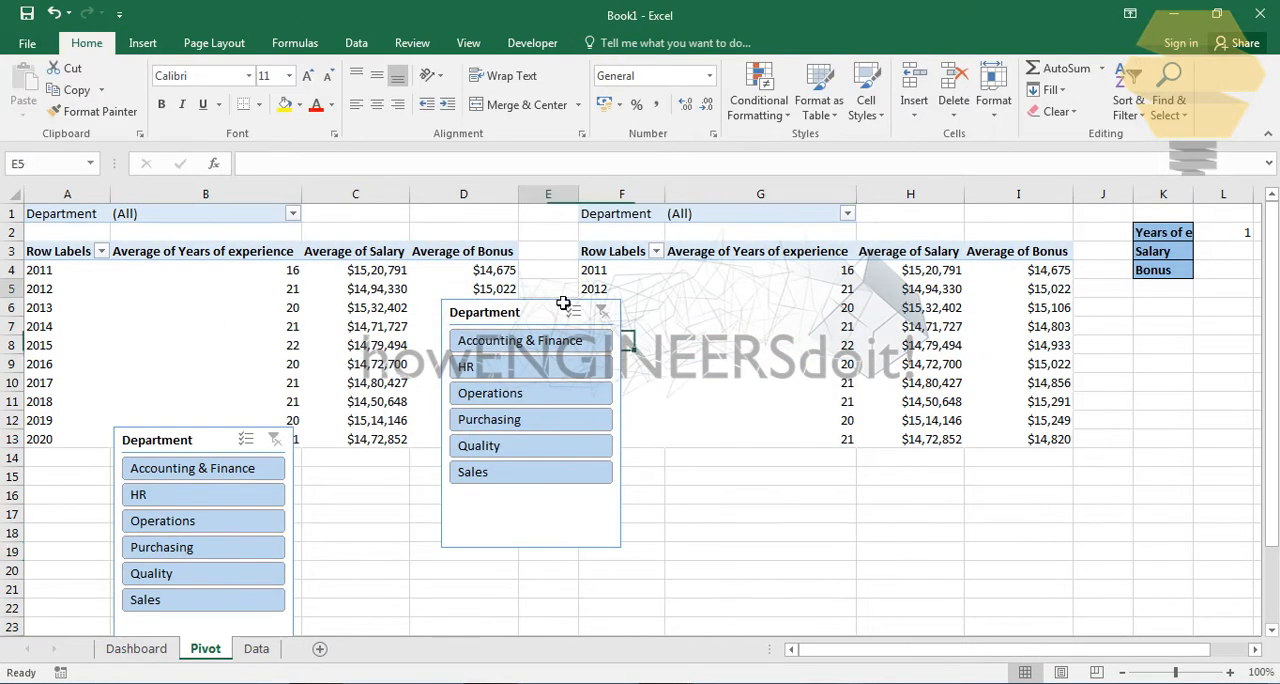
{"action": "left_click_drag", "start_coordinate": [560, 313], "coordinate": [549, 481]}
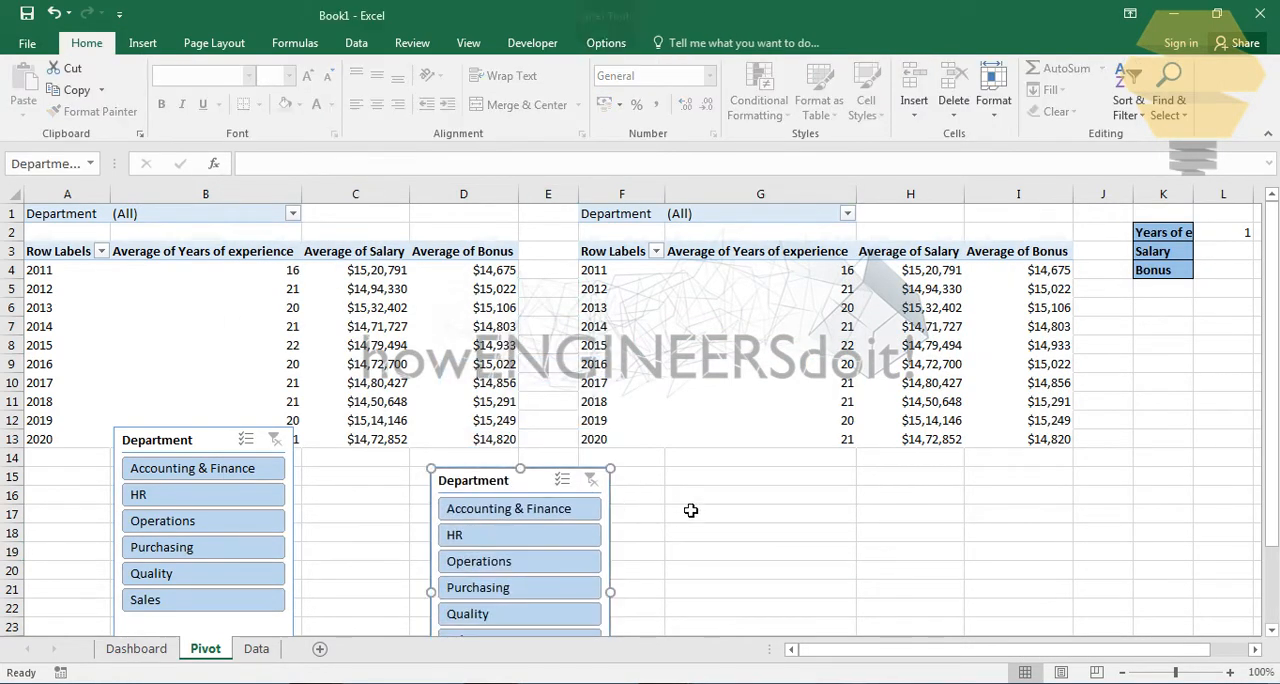
{"action": "left_click", "coordinate": [688, 500]}
- Filter the first PivotTable to the HR department with its own slicer
{"action": "left_click", "coordinate": [472, 492]}
{"action": "left_click", "coordinate": [340, 500]}
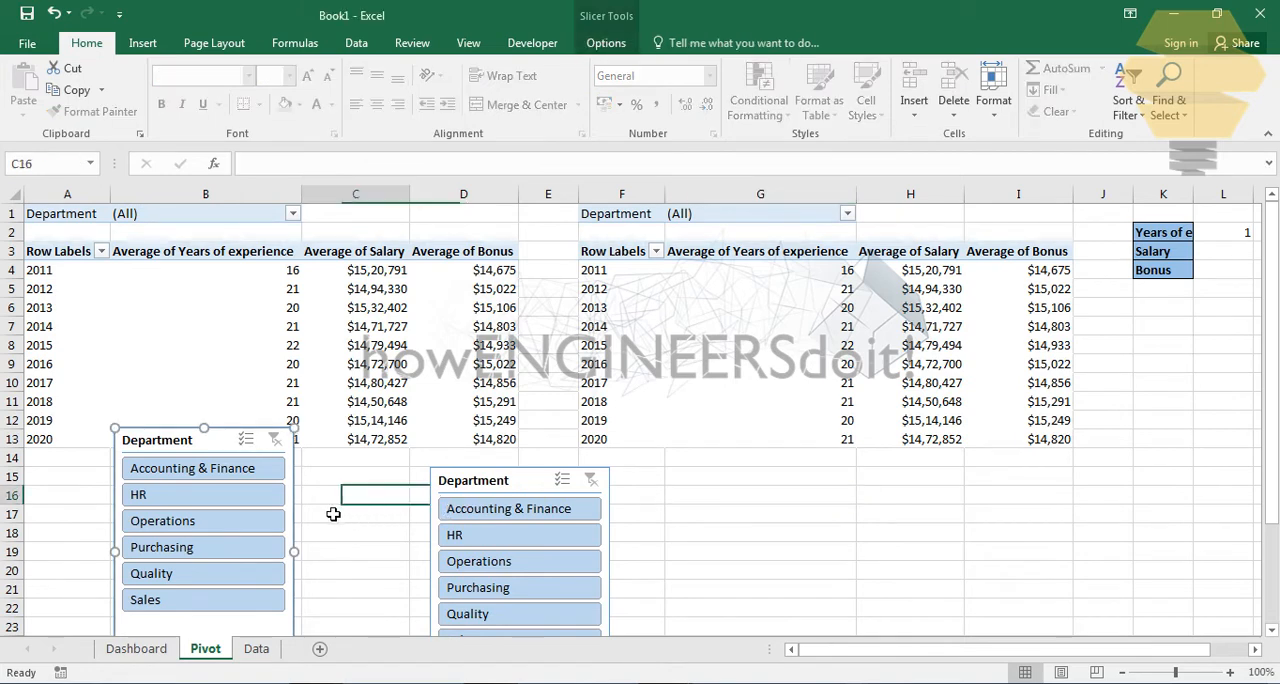
{"action": "left_click", "coordinate": [150, 494]}
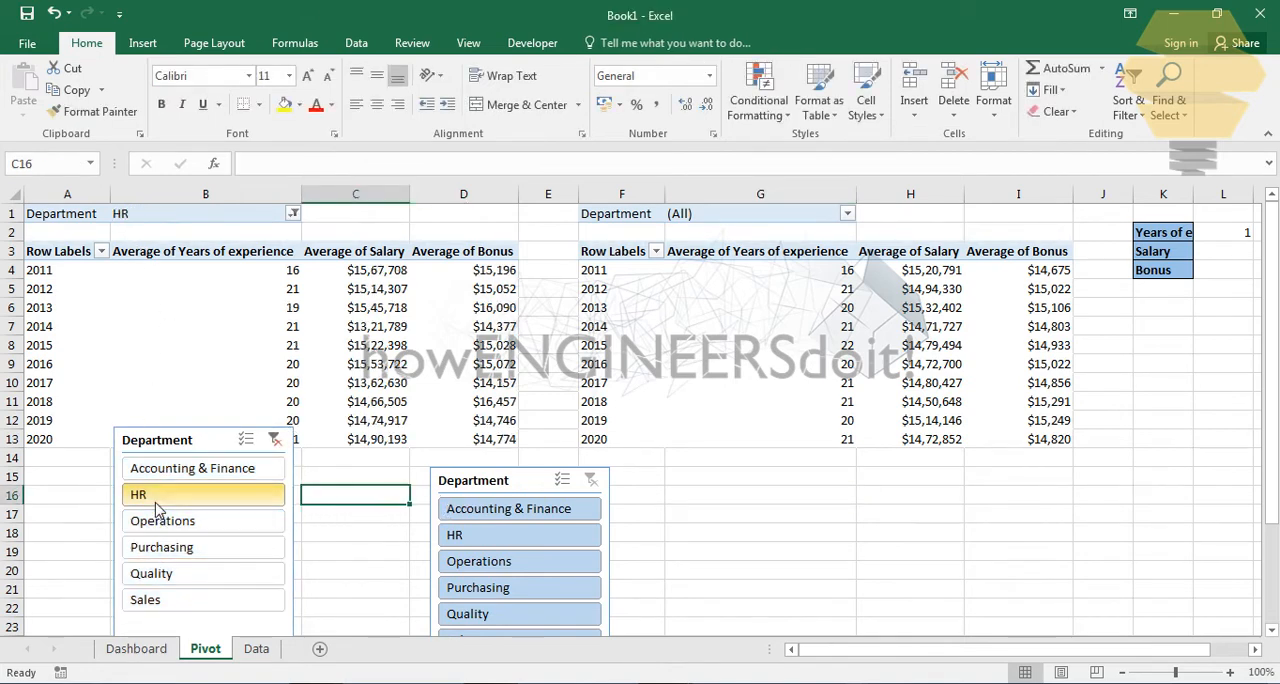
- Filter the second PivotTable to the HR department with its own slicer, and clear the filters of both Department slicers
{"action": "left_click", "coordinate": [481, 540]}
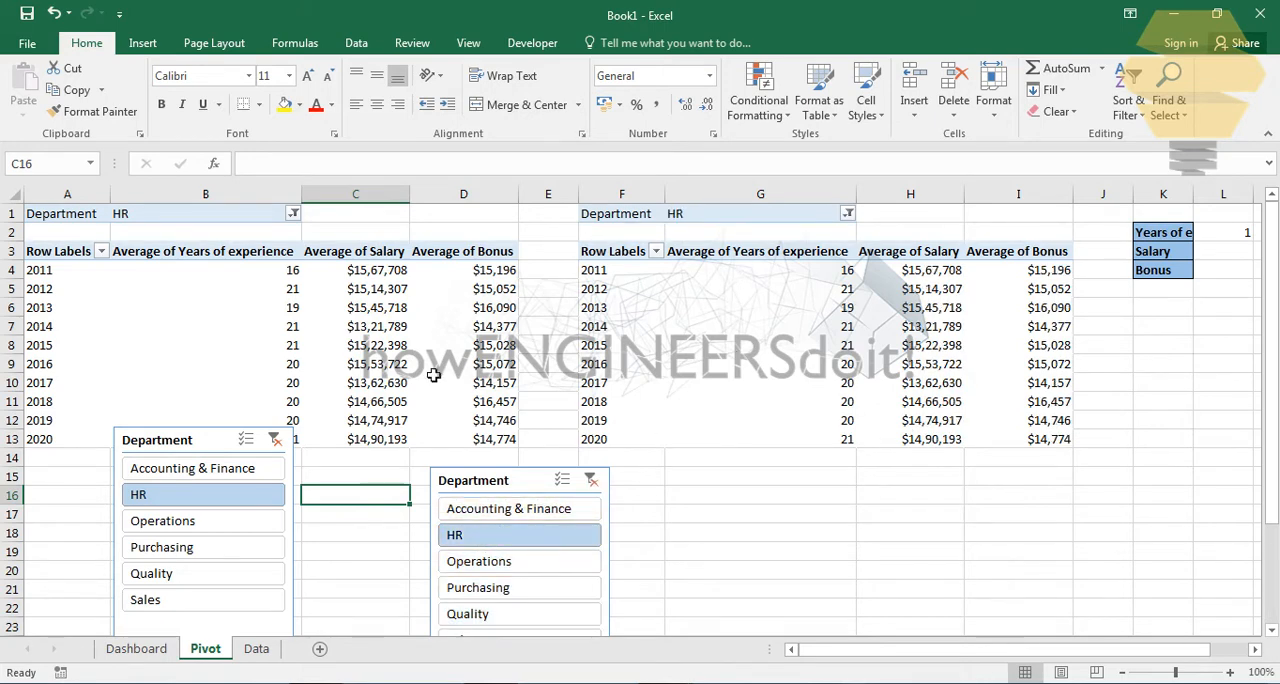
{"action": "left_click", "coordinate": [275, 440]}
{"action": "left_click", "coordinate": [591, 480]}
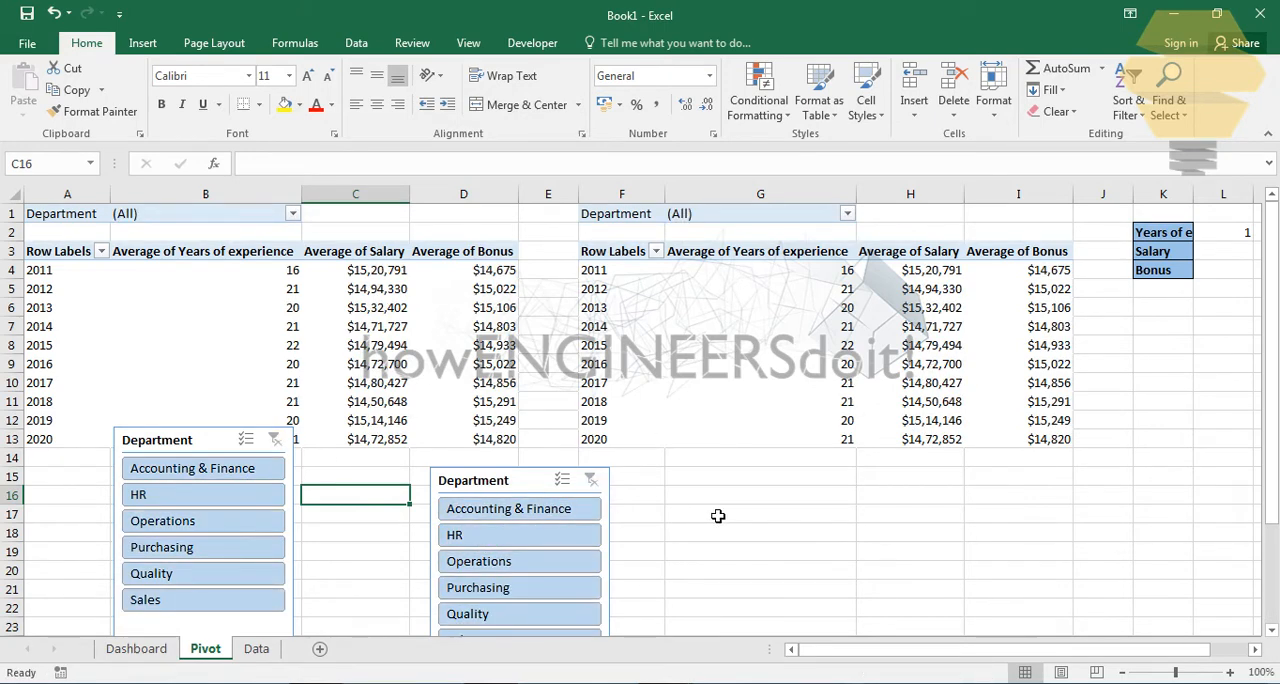
- Try to move both Department slicers from the Pivot sheet to the Dashboard sheet around Q16, and undo the move
{"action": "left_click", "coordinate": [232, 441]}
{"action": "left_click", "coordinate": [487, 486], "text": "ctrl"}
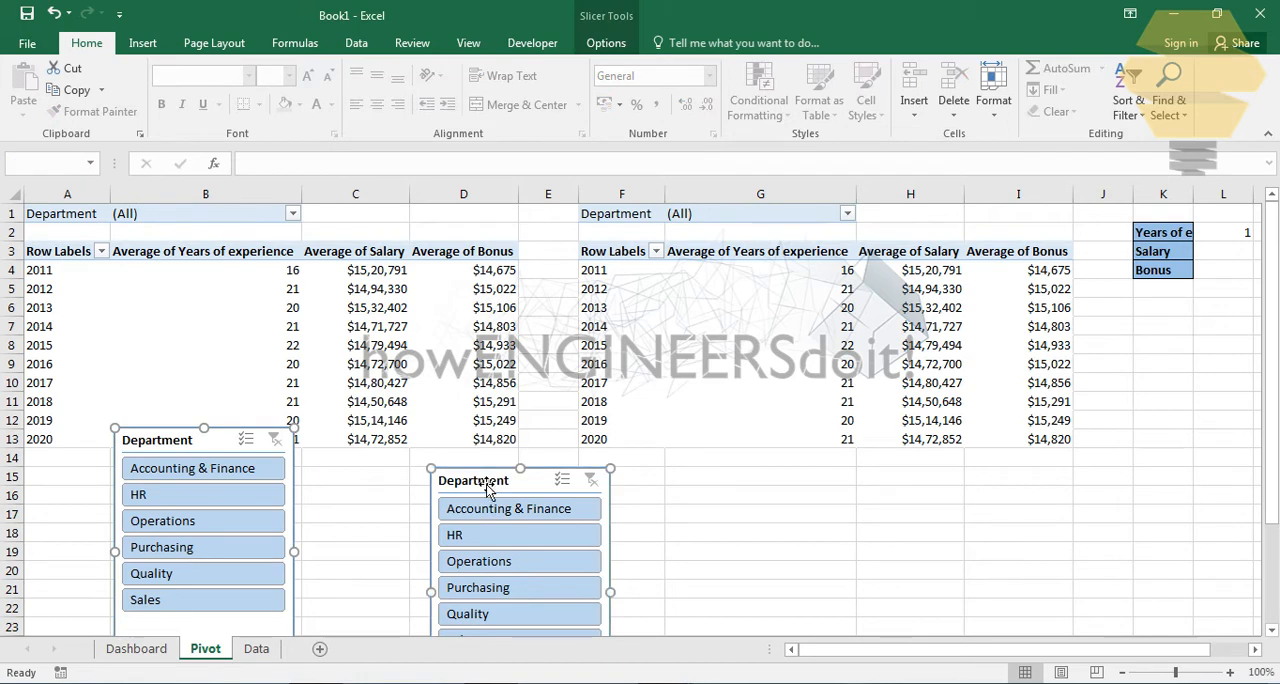
{"action": "key", "text": "Delete"}
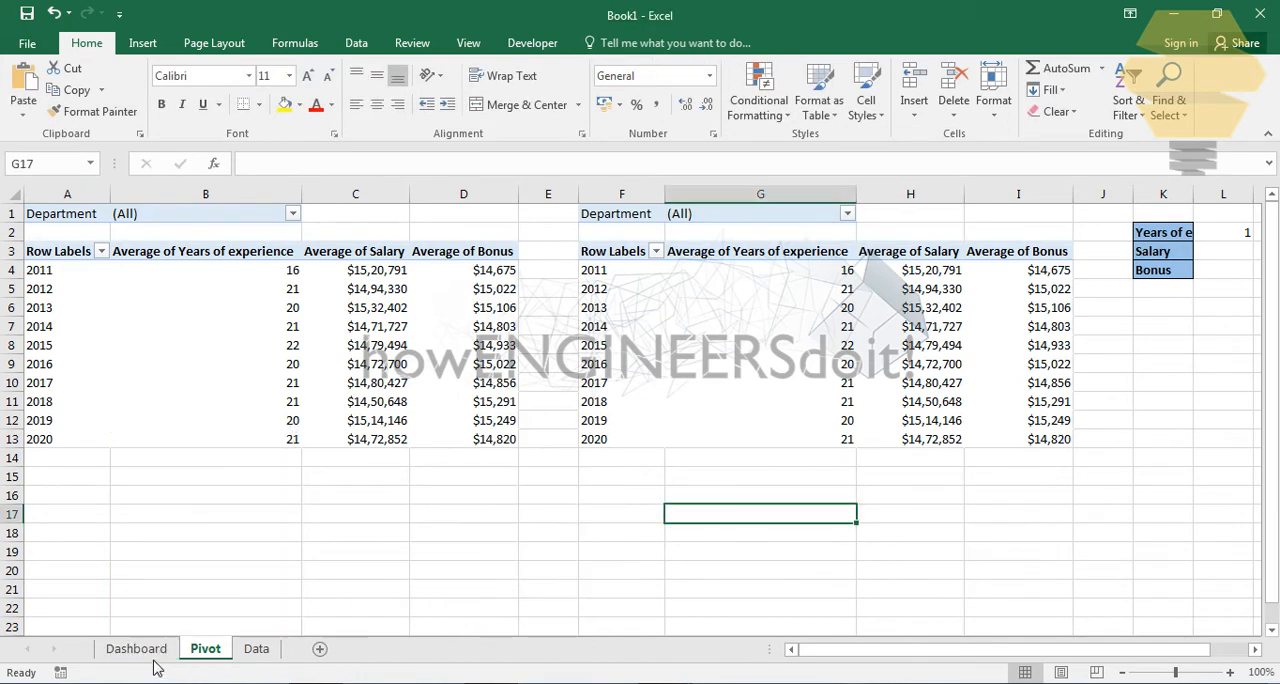
{"action": "left_click", "coordinate": [136, 648]}
{"action": "key", "text": "ctrl+v"}
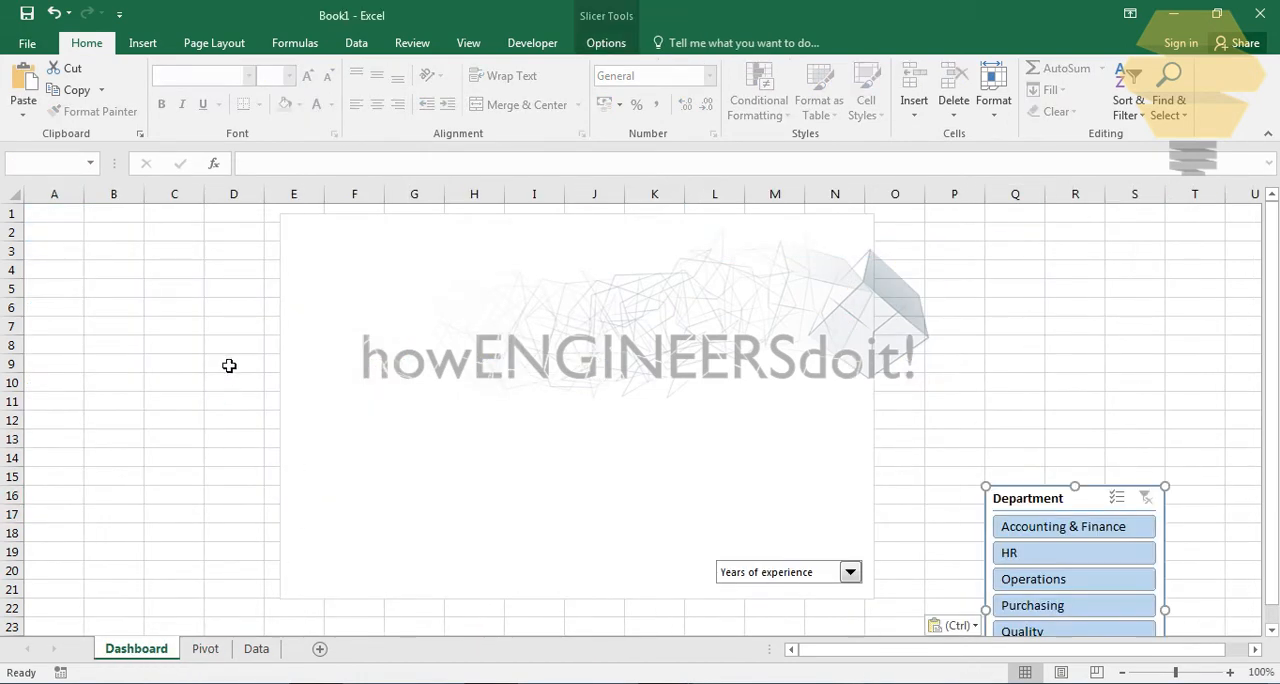
{"action": "scroll", "coordinate": [1082, 530], "scroll_direction": "down", "scroll_amount": 3}
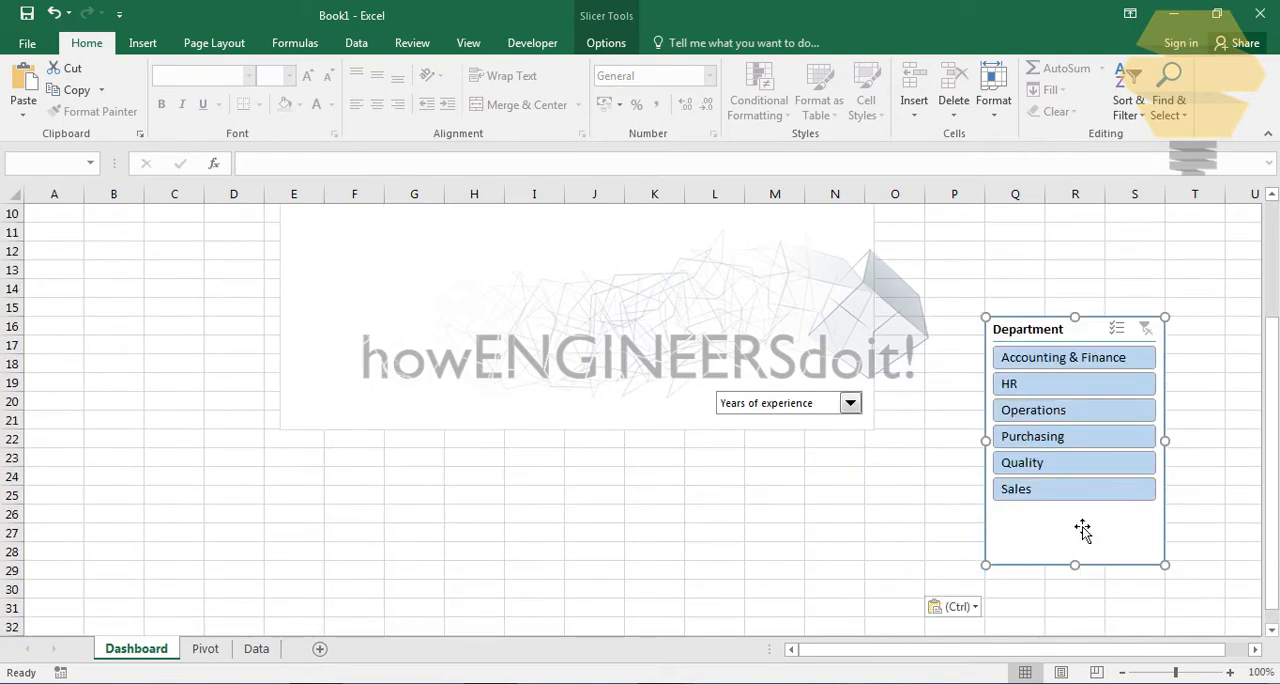
{"action": "left_click", "coordinate": [894, 502]}
{"action": "key", "text": "ctrl+z"}
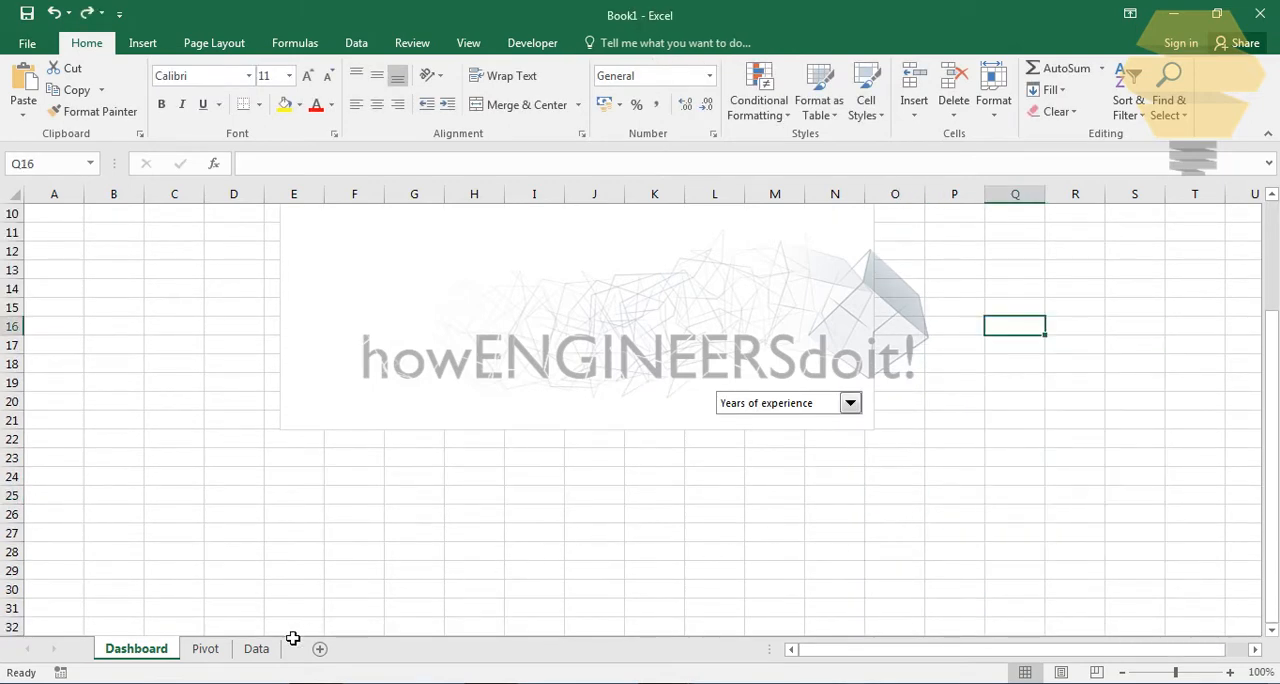
- Cut both Department slicers from the Pivot sheet and paste them on the Dashboard sheet at about B11
{"action": "left_click", "coordinate": [205, 648]}
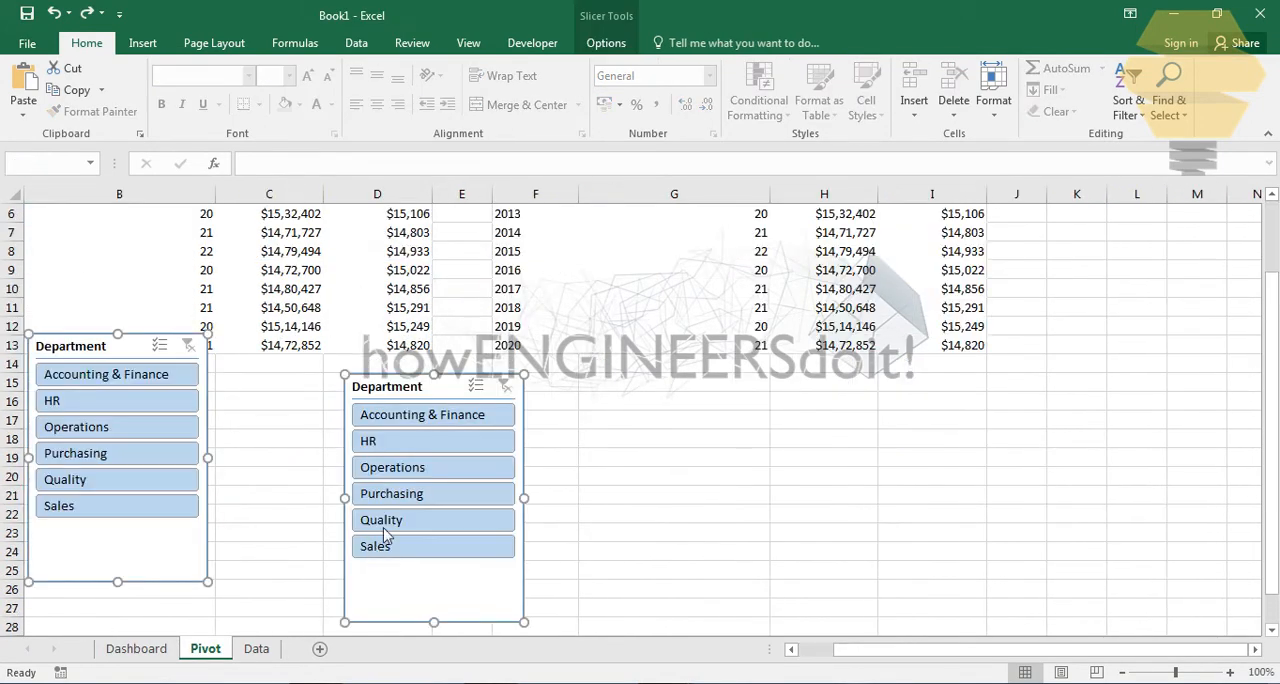
{"action": "left_click", "coordinate": [575, 472]}
{"action": "left_click", "coordinate": [203, 565]}
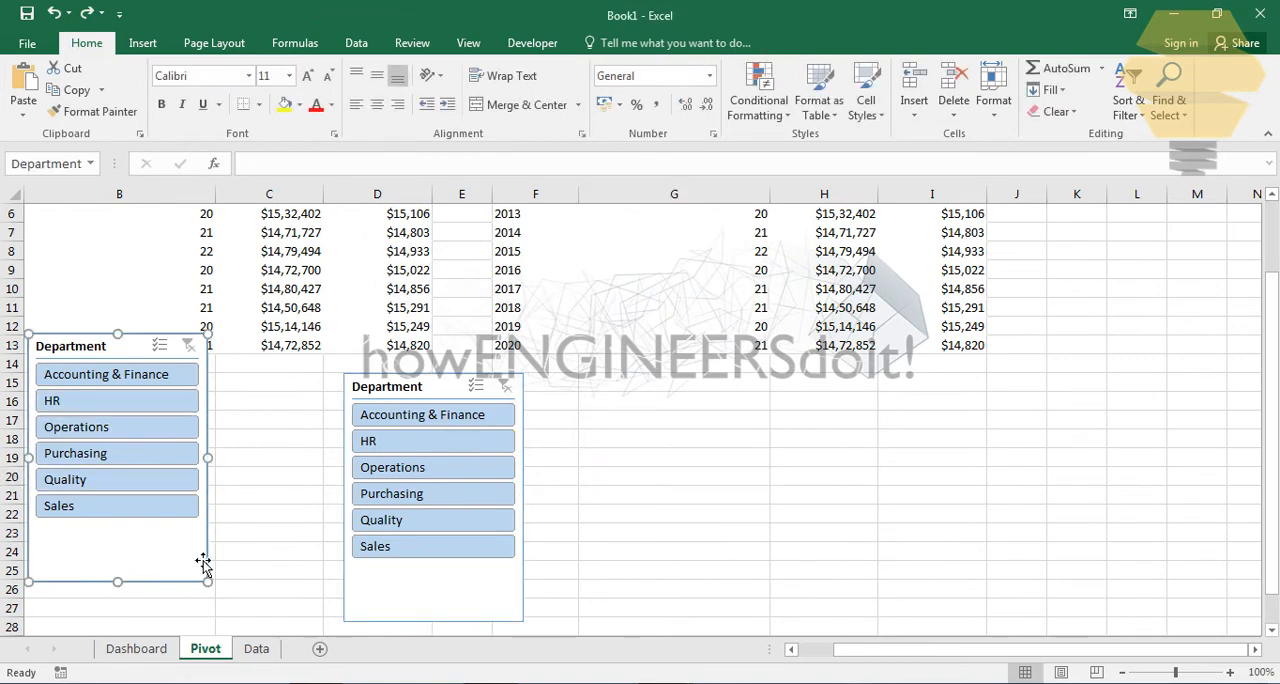
{"action": "left_click", "coordinate": [405, 606], "text": "ctrl"}
{"action": "key", "text": "Delete"}
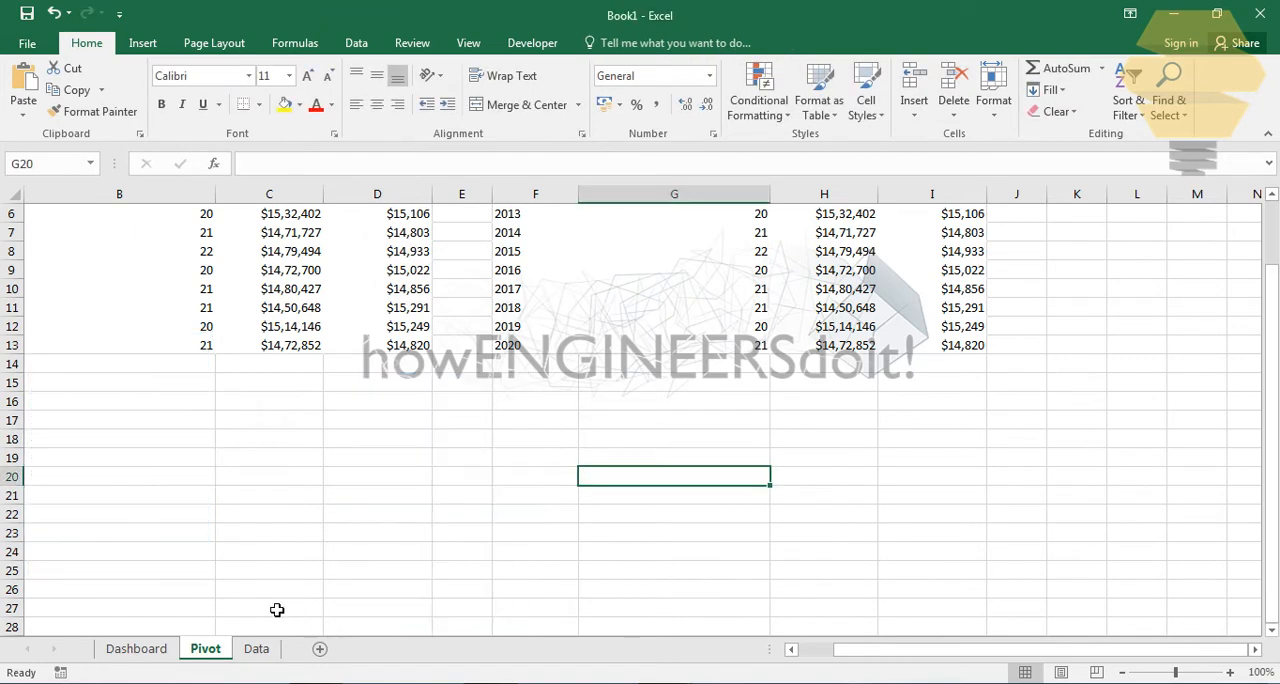
{"action": "left_click", "coordinate": [160, 648]}
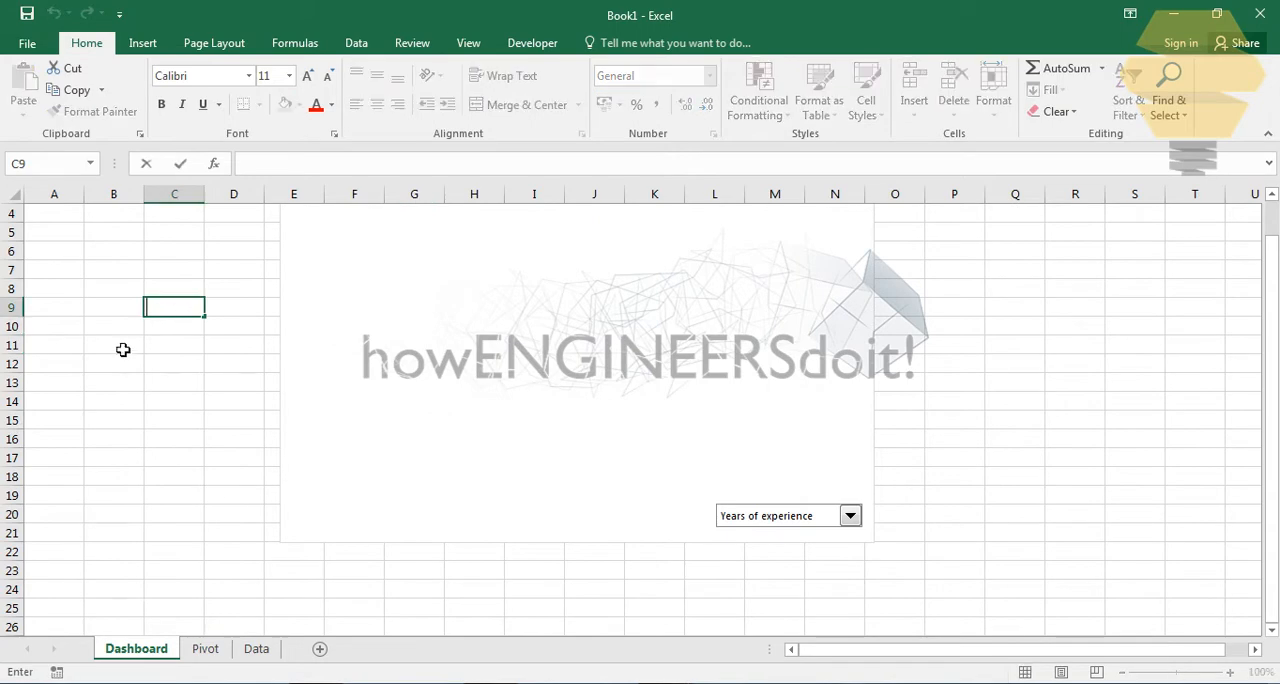
{"action": "left_click", "coordinate": [123, 347]}
{"action": "key", "text": "ctrl+v"}
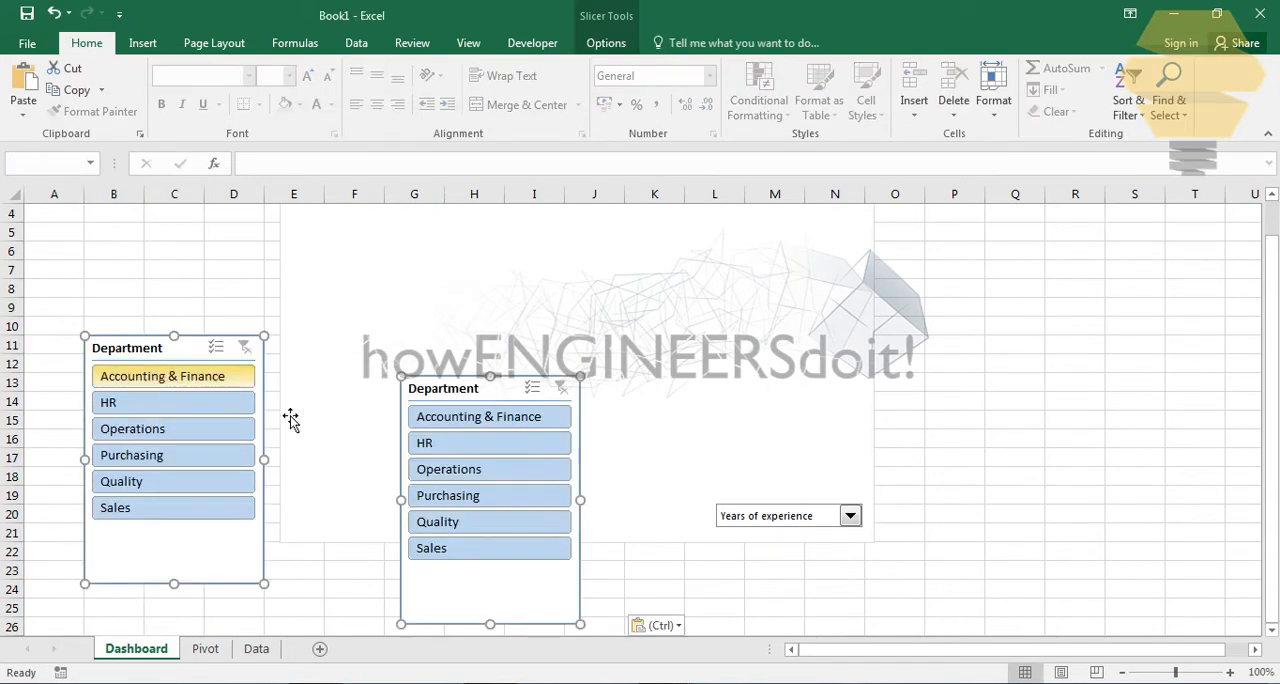
- Place the first PivotTable's slicer left of the Dashboard chart in columns B to D and the other slicer right of the chart
{"action": "left_click", "coordinate": [172, 289]}
{"action": "left_click", "coordinate": [148, 341]}
{"action": "left_click_drag", "start_coordinate": [148, 341], "coordinate": [153, 228]}
{"action": "left_click_drag", "start_coordinate": [485, 452], "coordinate": [968, 230]}
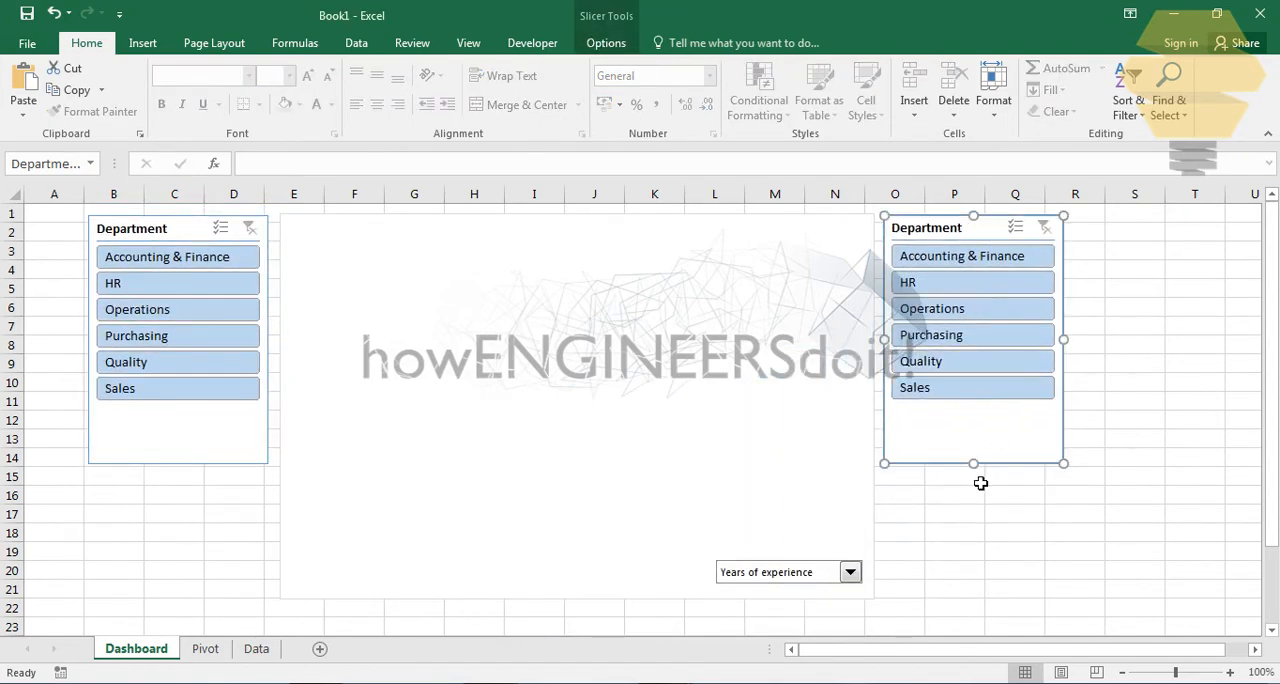
- Lengthen both Department slicers down to the chart's lower edge at about row 21
{"action": "left_click_drag", "start_coordinate": [978, 478], "coordinate": [990, 612]}
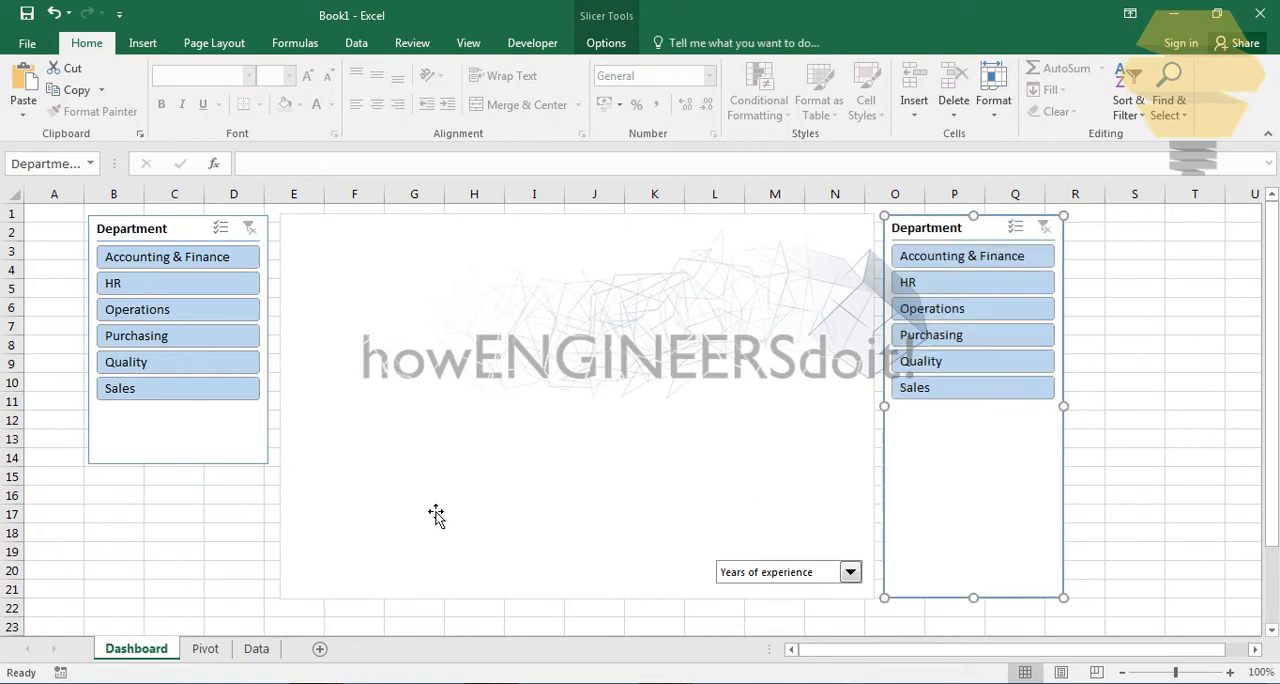
{"action": "left_click", "coordinate": [204, 448]}
{"action": "left_click_drag", "start_coordinate": [184, 481], "coordinate": [191, 601]}
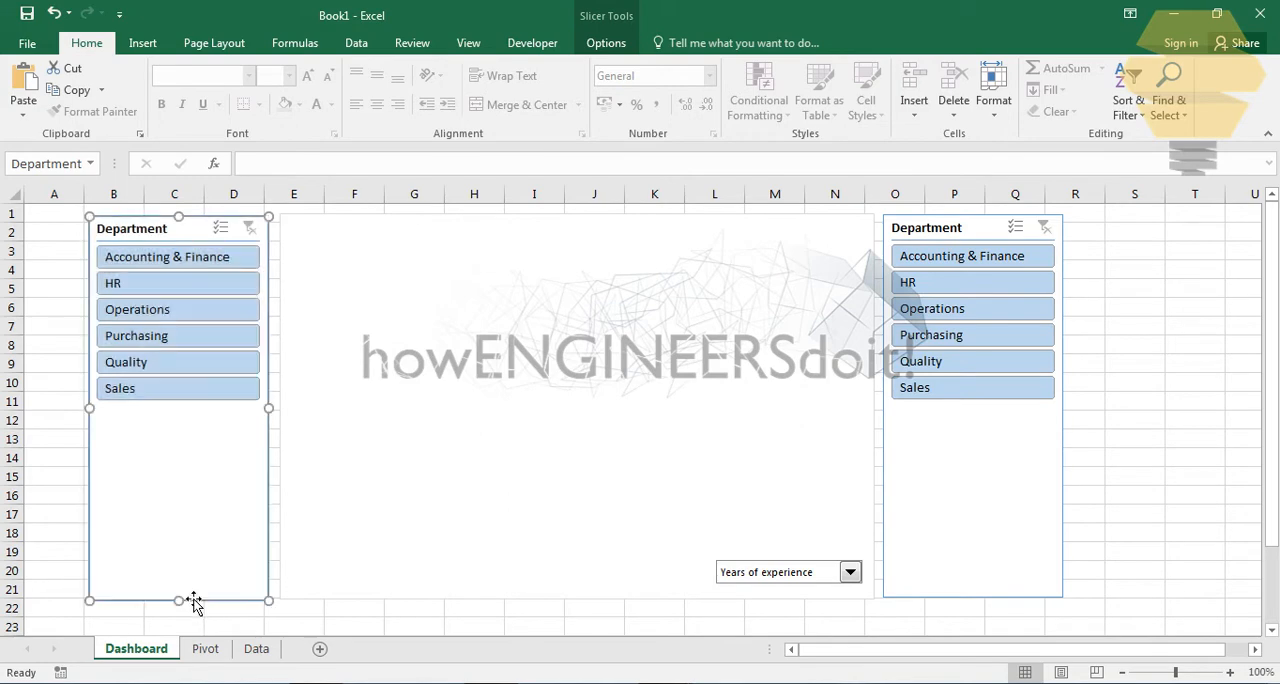
{"action": "left_click", "coordinate": [54, 405]}
{"action": "left_click", "coordinate": [229, 459]}
{"action": "right_click", "coordinate": [229, 459]}
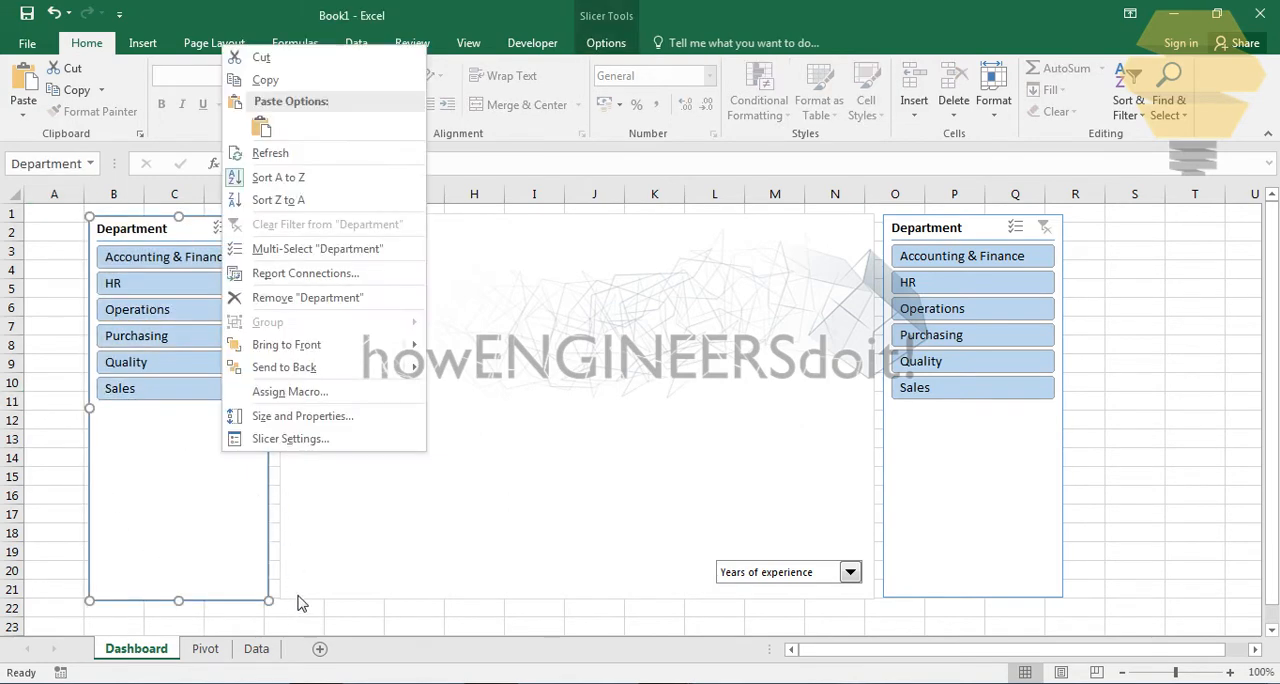
{"action": "left_click", "coordinate": [290, 439]}
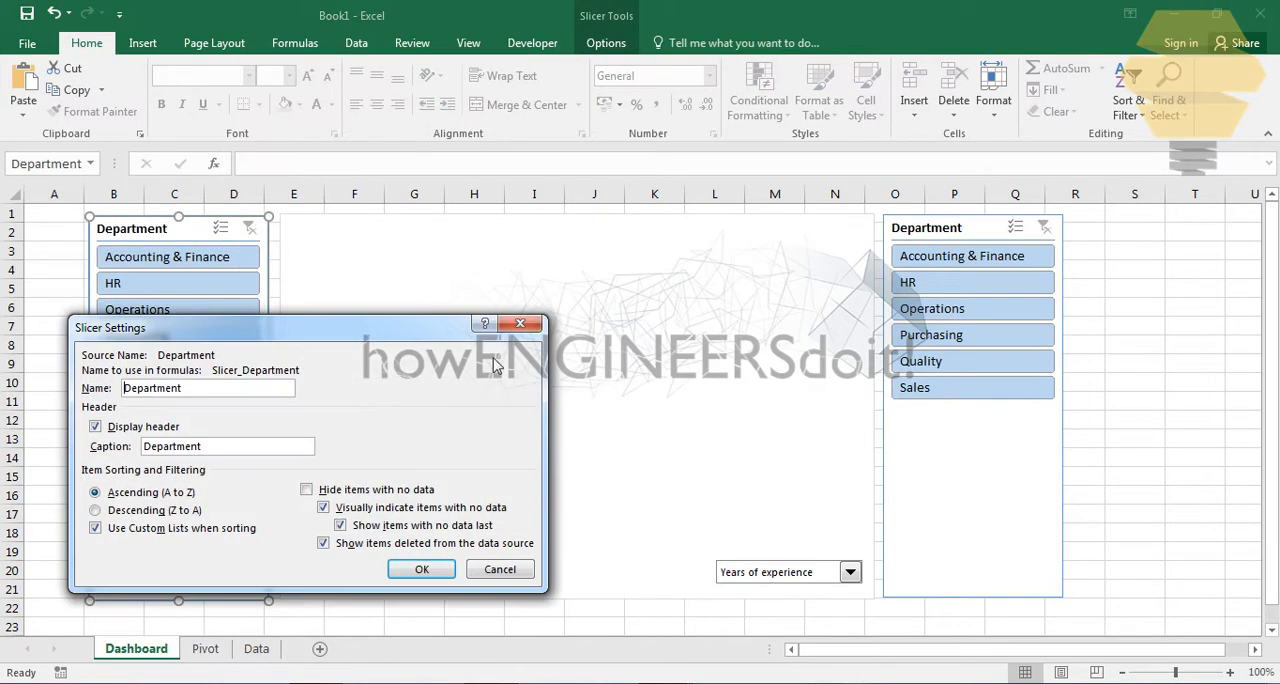
{"action": "left_click", "coordinate": [517, 323]}
- Set the button height of the Department slicer left of the chart to 1.5 cm in its size and layout properties
{"action": "right_click", "coordinate": [224, 511]}
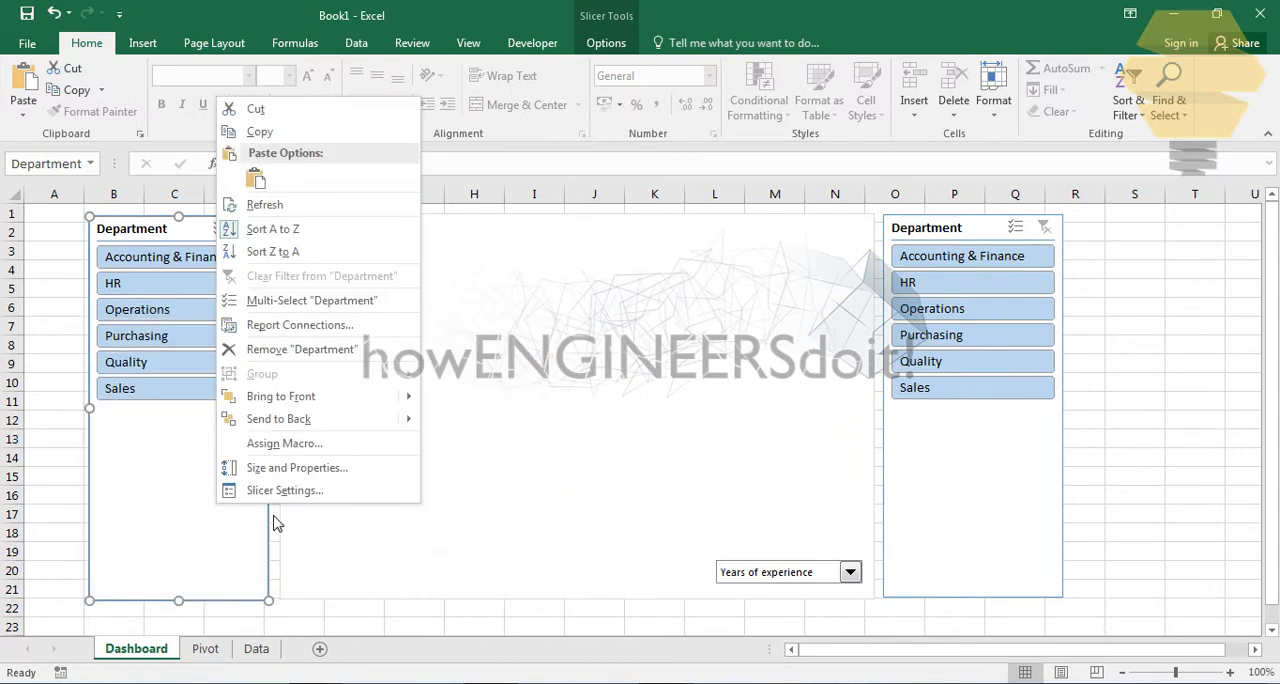
{"action": "left_click", "coordinate": [297, 467]}
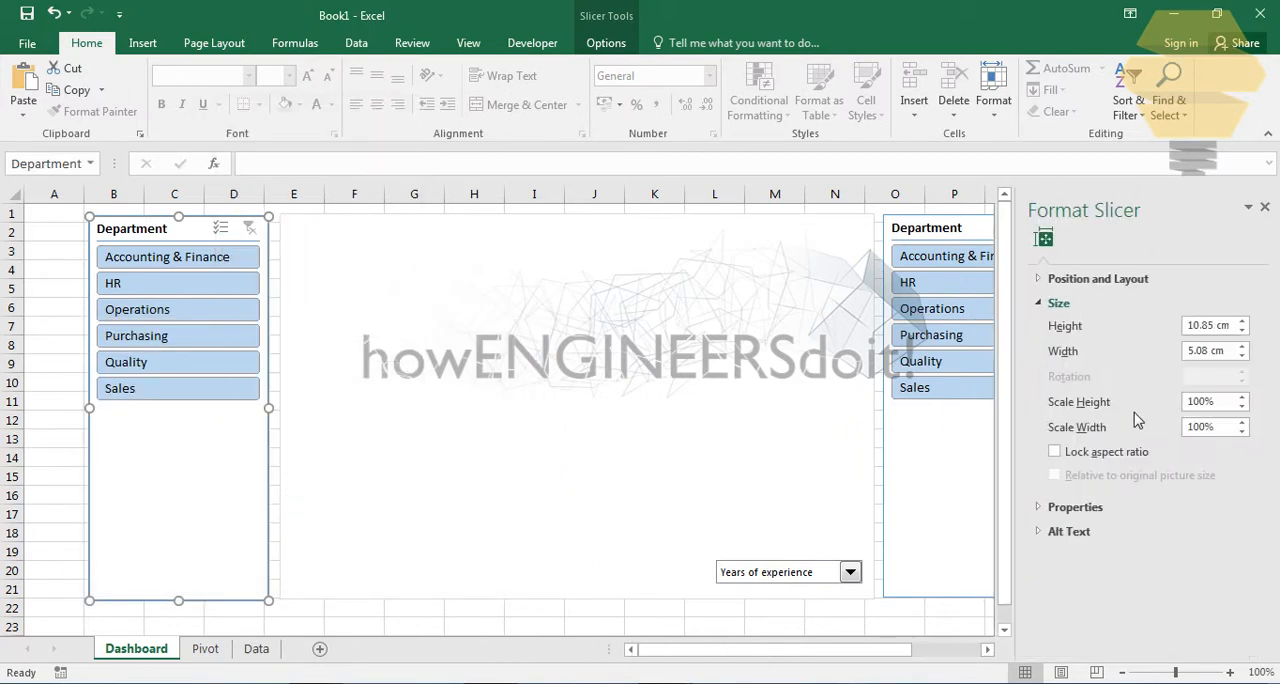
{"action": "left_click", "coordinate": [1040, 285]}
{"action": "scroll", "coordinate": [1092, 452], "scroll_direction": "down", "scroll_amount": 1}
{"action": "scroll", "coordinate": [1145, 478], "scroll_direction": "up", "scroll_amount": 1}
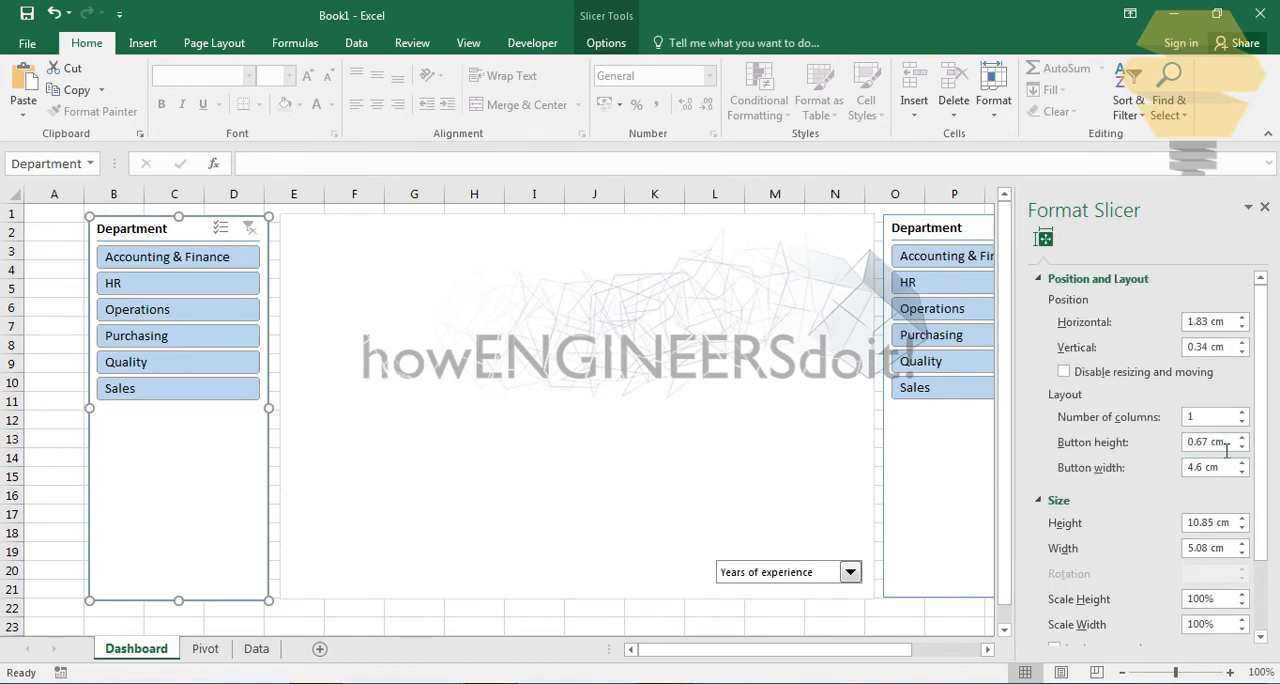
{"action": "left_click", "coordinate": [1242, 439]}
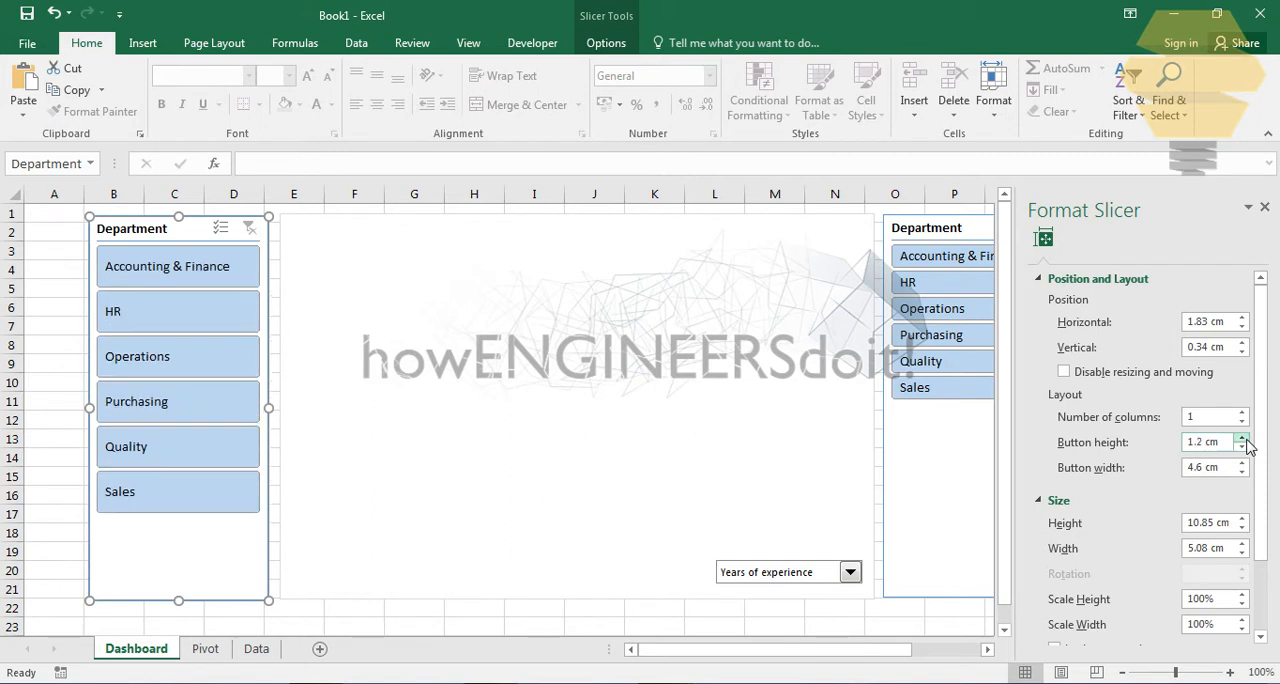
{"action": "left_click", "coordinate": [1243, 438]}
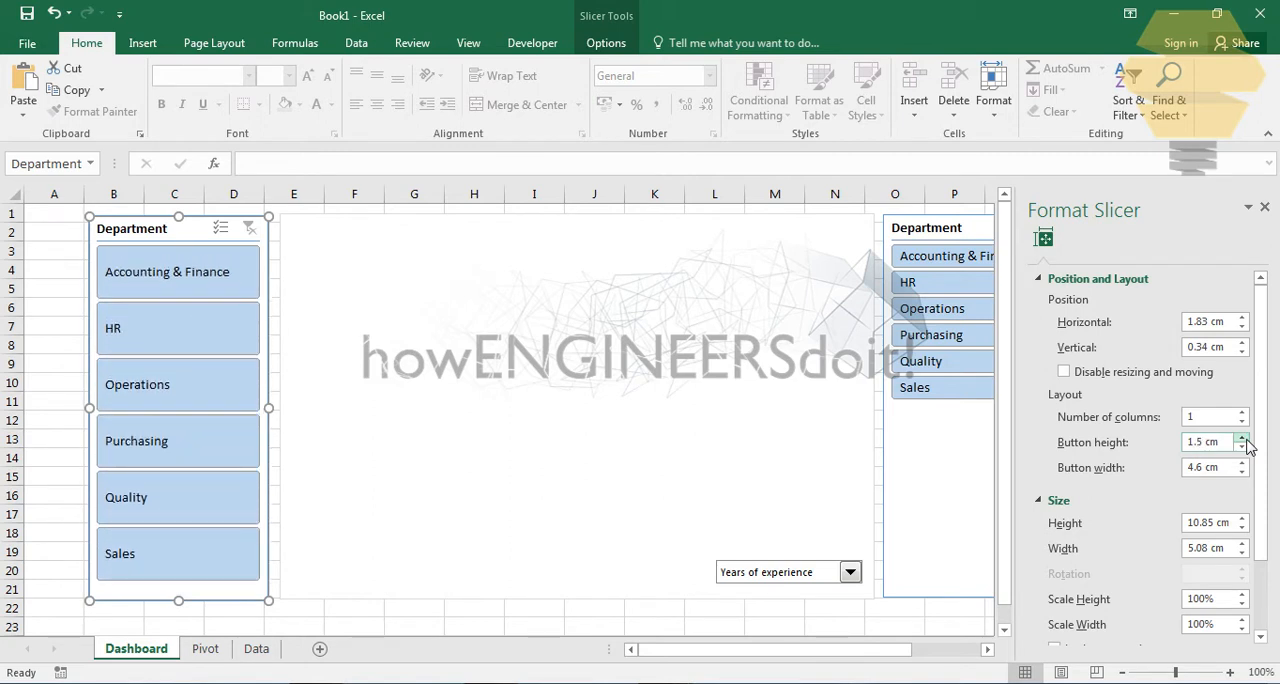
- Set the button height of the Department slicer right of the chart to 1.5 cm and deselect it
{"action": "left_click", "coordinate": [930, 410]}
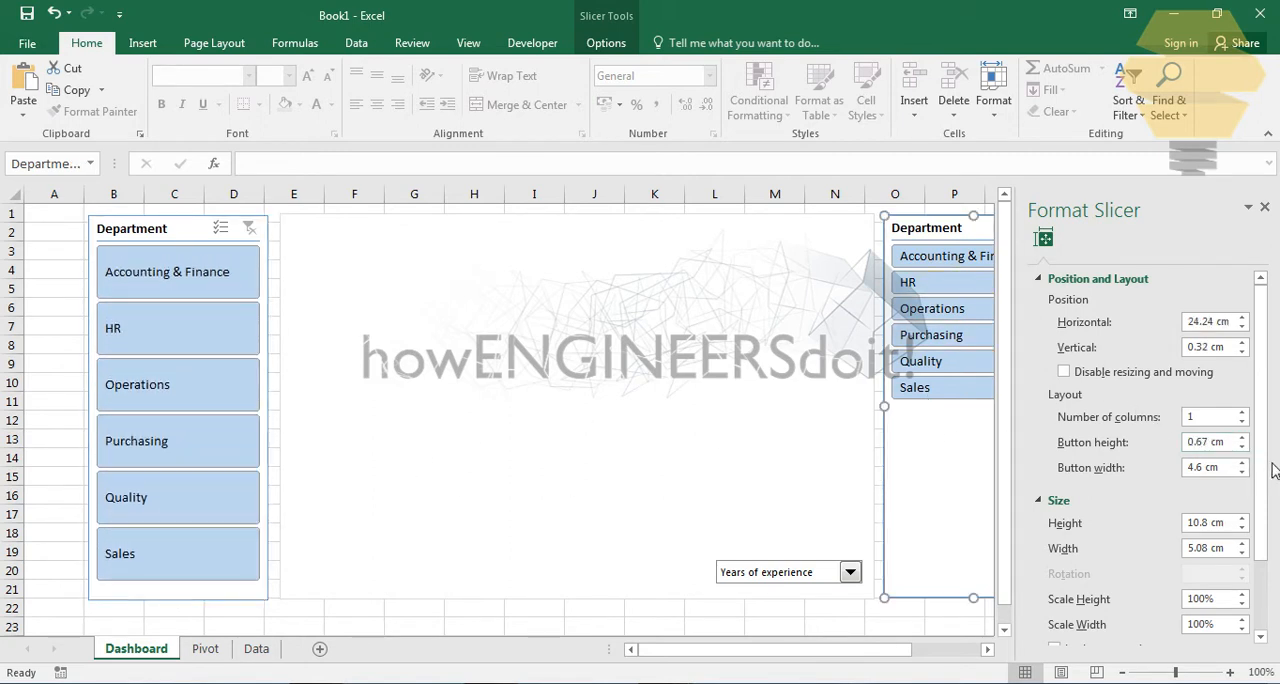
{"action": "left_click", "coordinate": [1241, 439]}
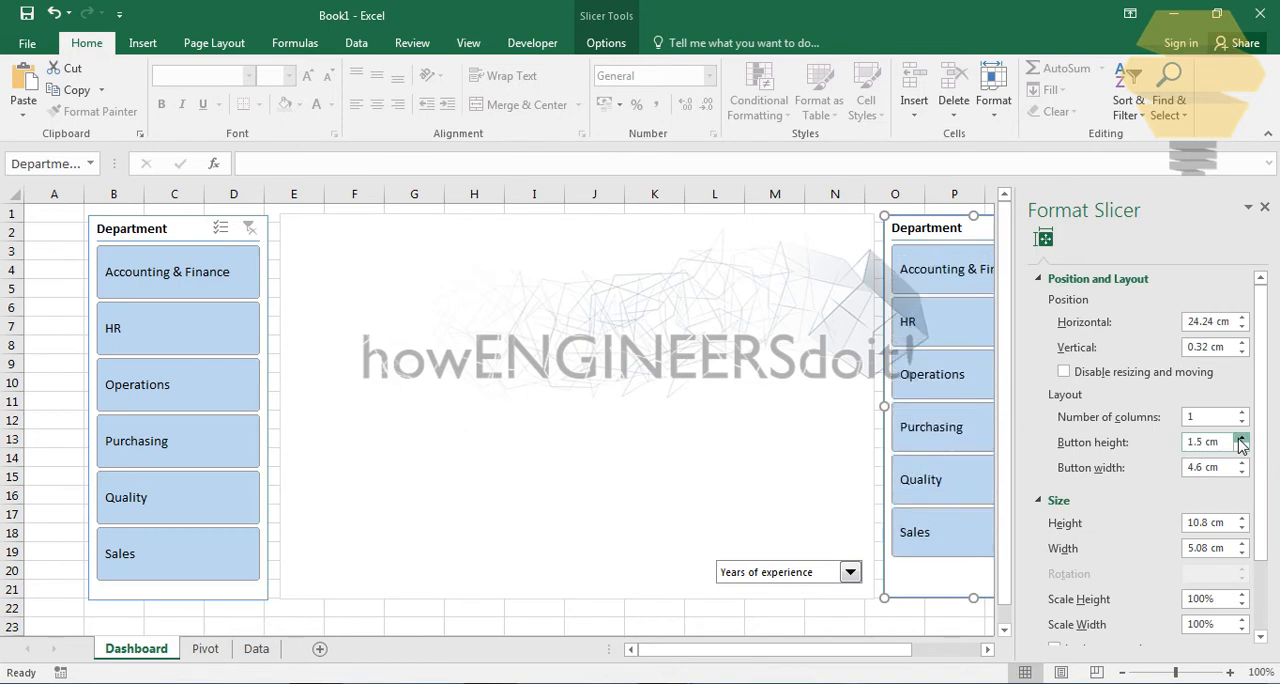
{"action": "left_click", "coordinate": [1241, 440]}
{"action": "left_click", "coordinate": [1243, 471]}
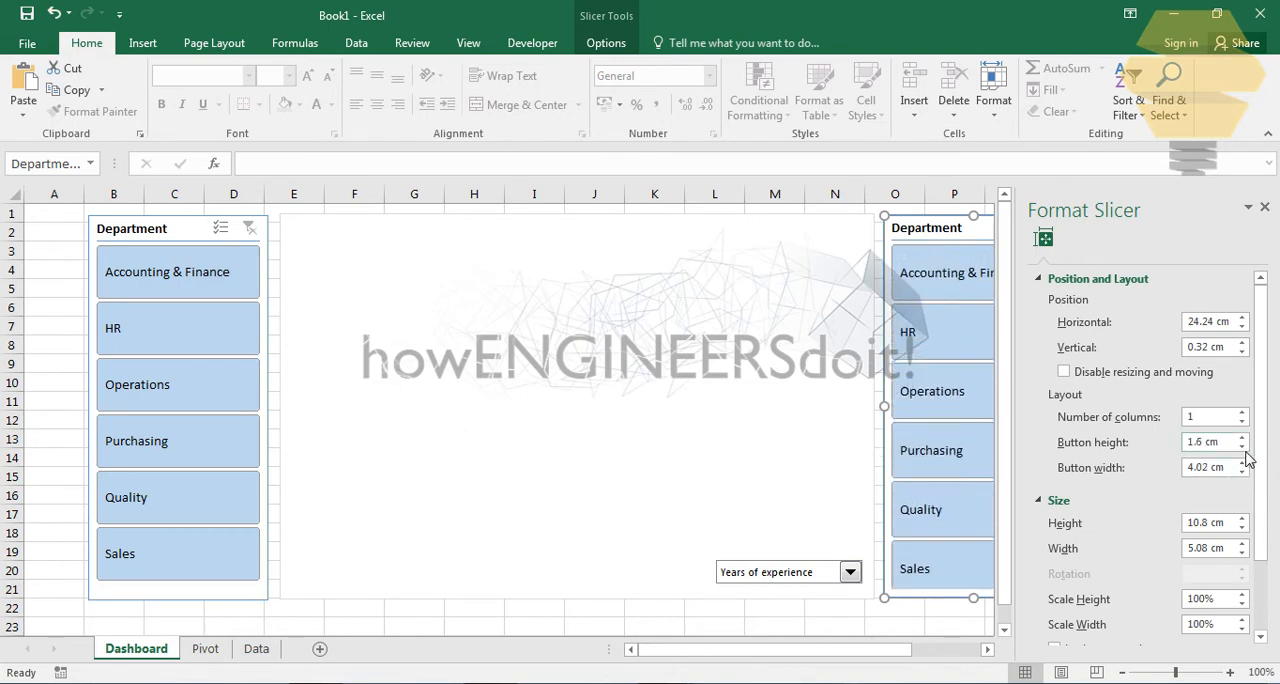
{"action": "left_click", "coordinate": [1242, 448]}
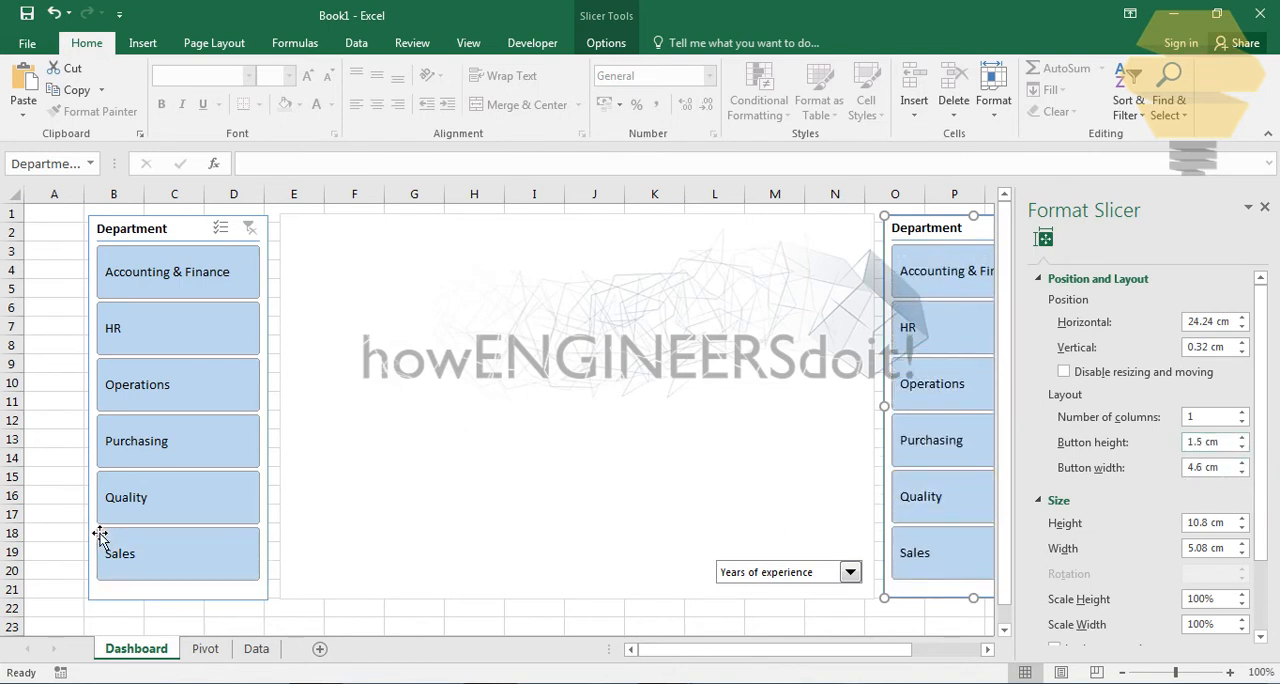
{"action": "left_click", "coordinate": [54, 516]}
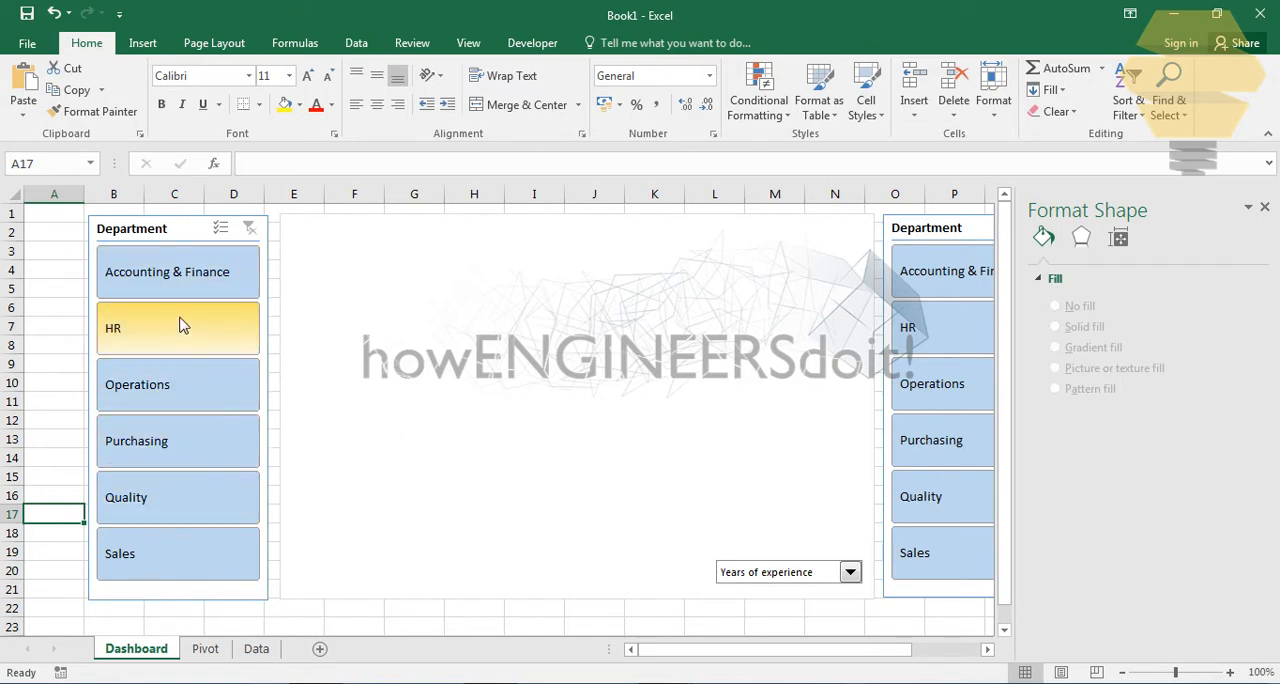
- Review the PivotTables on the Pivot sheet and the choices offered by the Dashboard combo box
{"action": "left_click", "coordinate": [205, 649]}
{"action": "scroll", "coordinate": [416, 384], "scroll_direction": "up", "scroll_amount": 2}
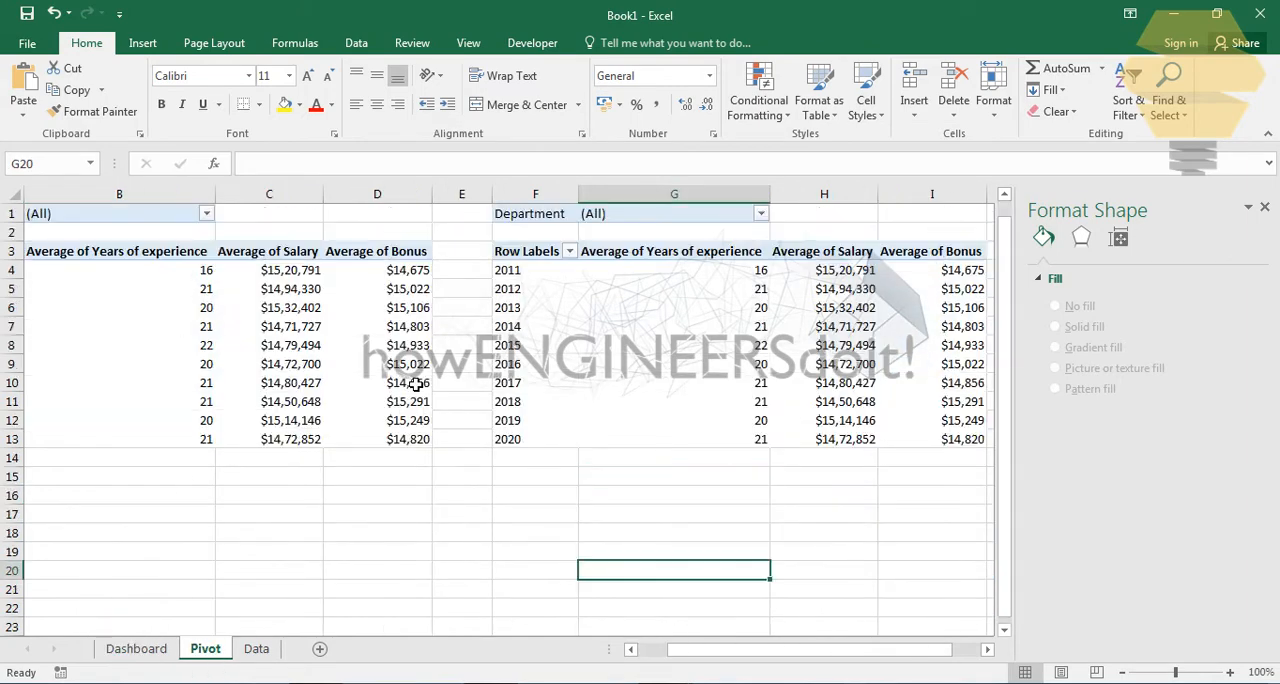
{"action": "left_click", "coordinate": [150, 650]}
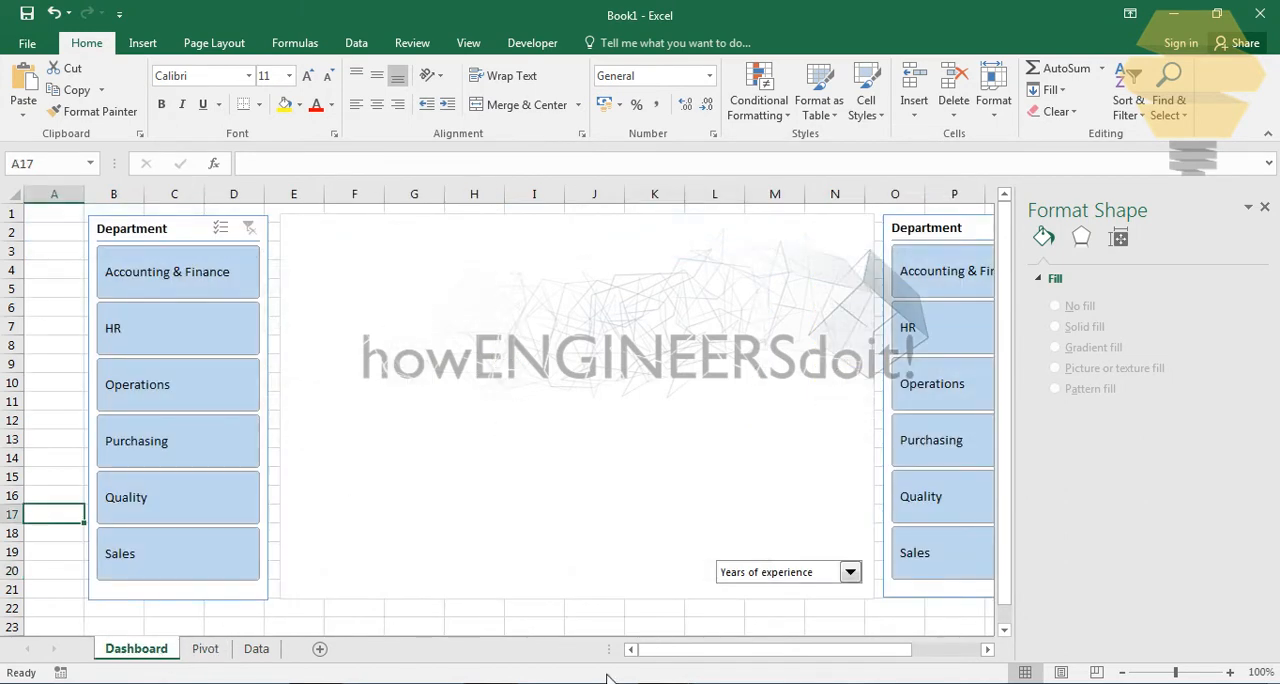
{"action": "left_click", "coordinate": [849, 573]}
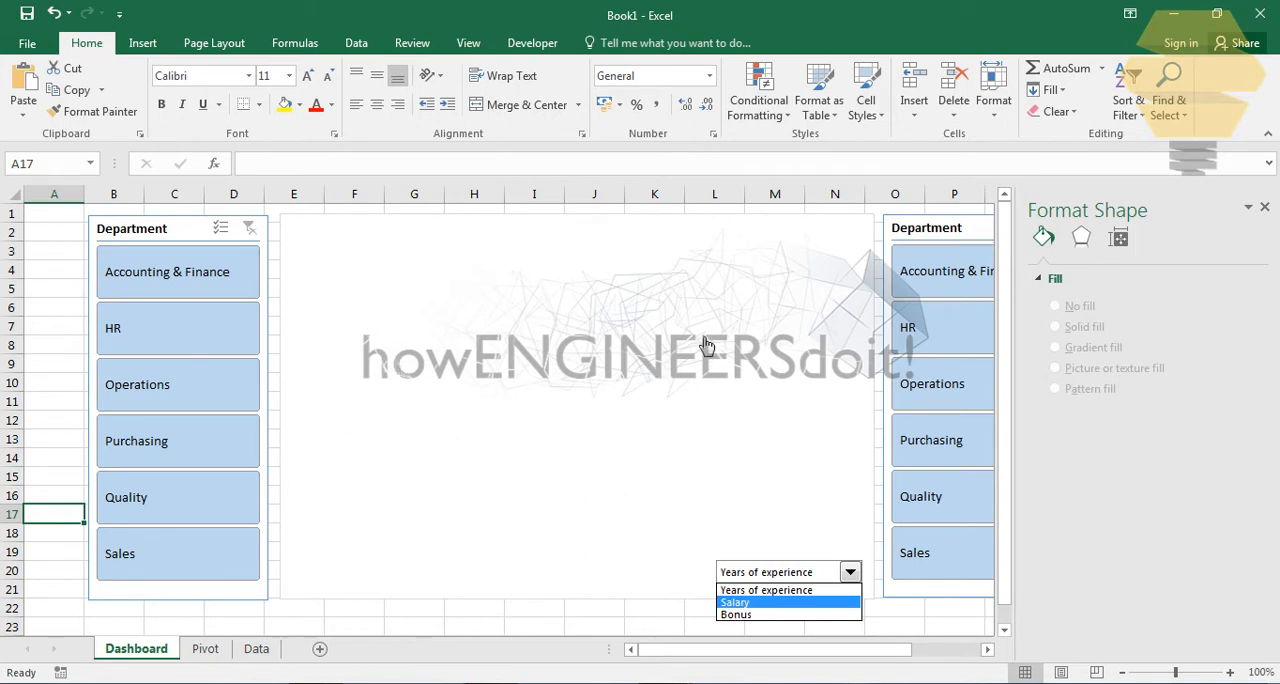
{"action": "left_click", "coordinate": [554, 633]}
{"action": "left_click", "coordinate": [628, 623]}
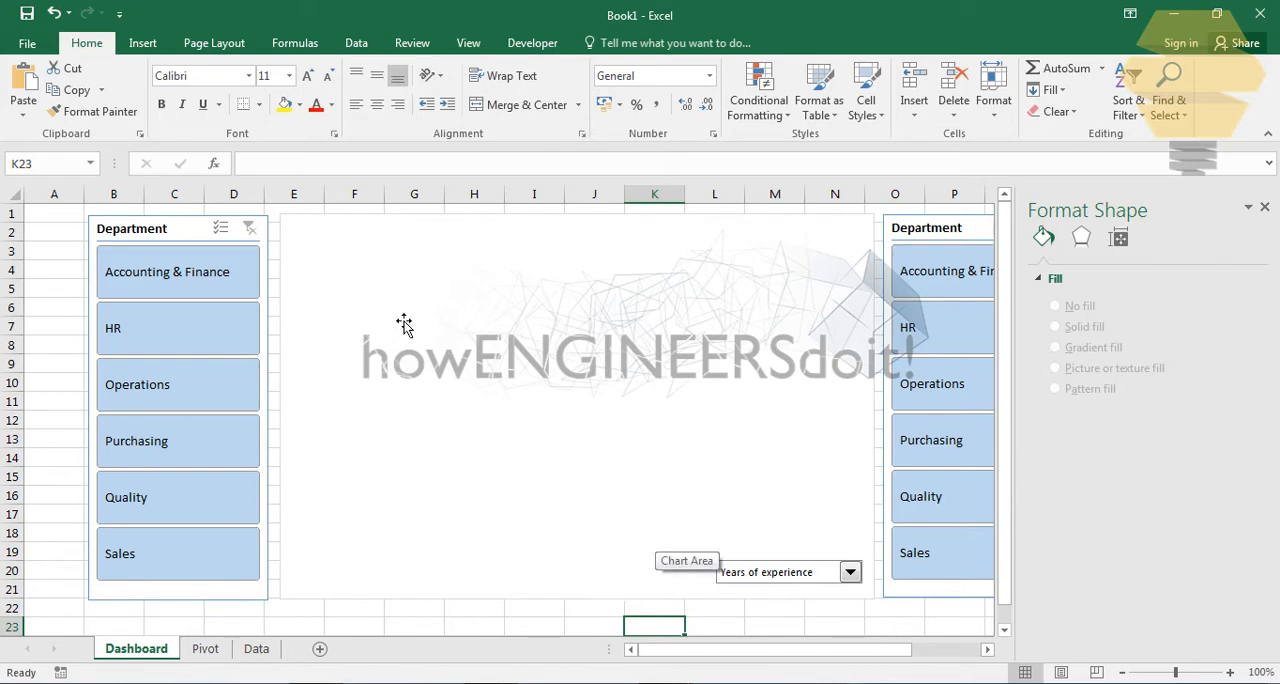
- Enter the headings range1 in K6 and range2 in L6 on the Pivot sheet
{"action": "left_click", "coordinate": [207, 648]}
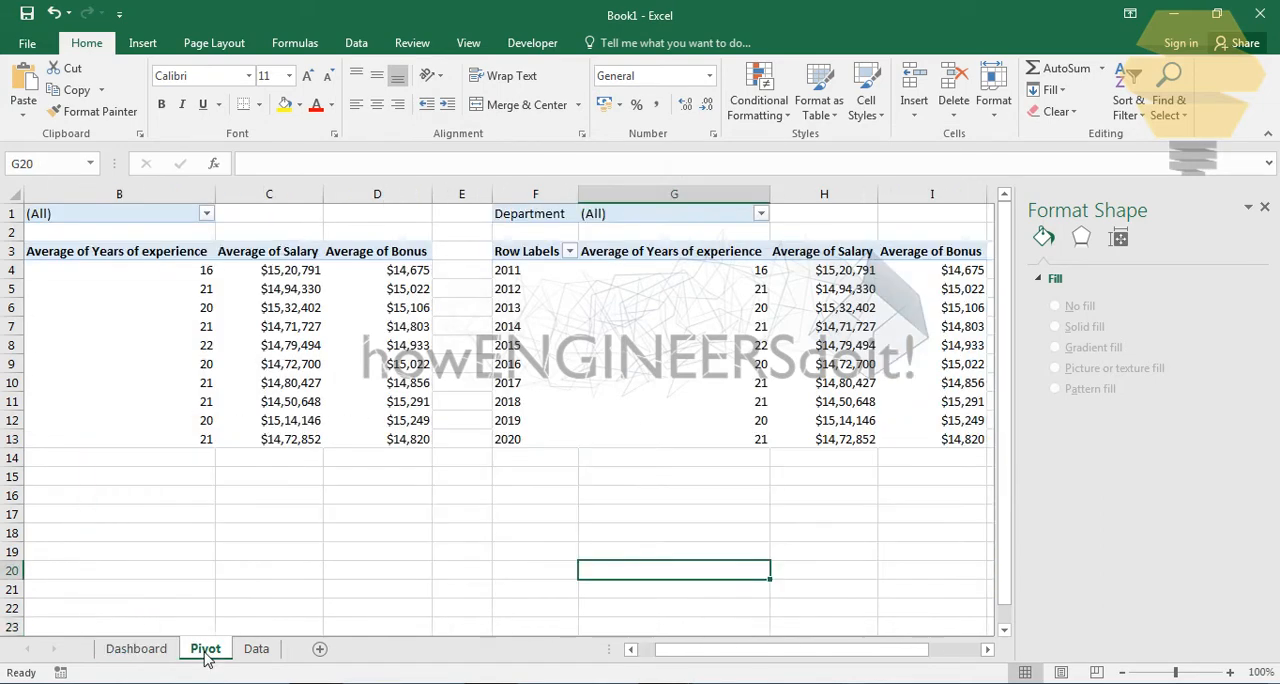
{"action": "left_click_drag", "start_coordinate": [845, 649], "coordinate": [866, 650]}
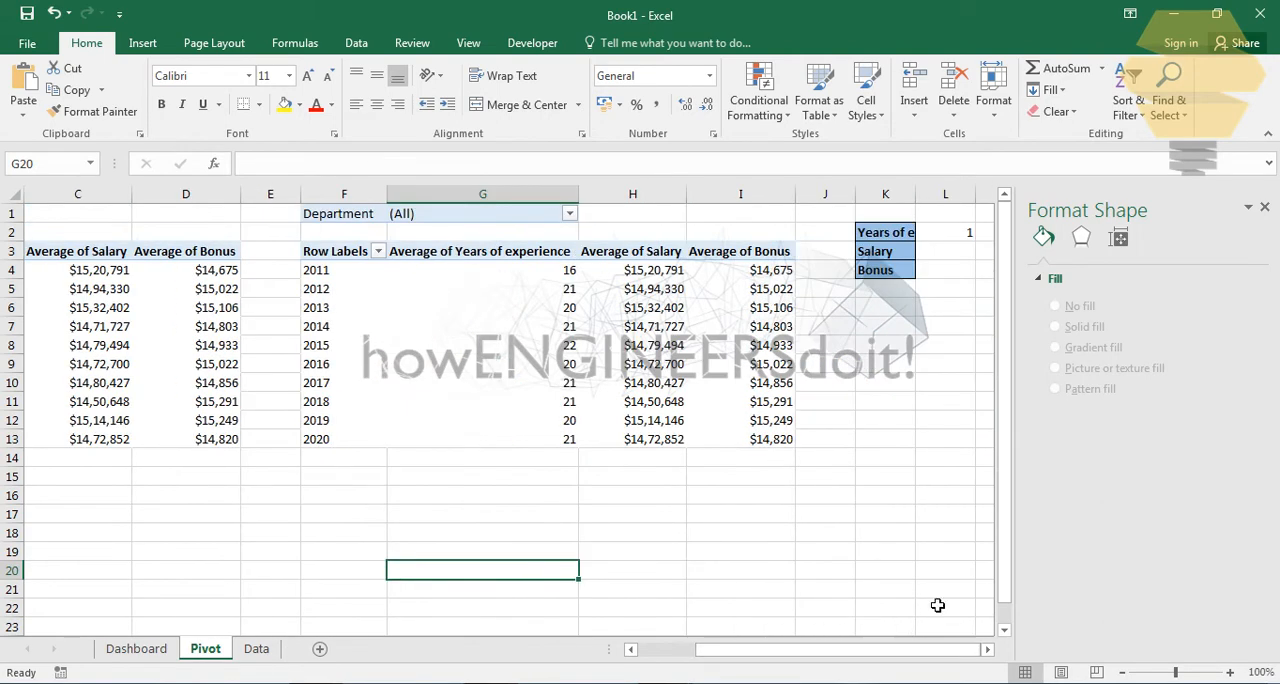
{"action": "left_click", "coordinate": [885, 345]}
{"action": "left_click", "coordinate": [987, 649]}
{"action": "left_click", "coordinate": [987, 649]}
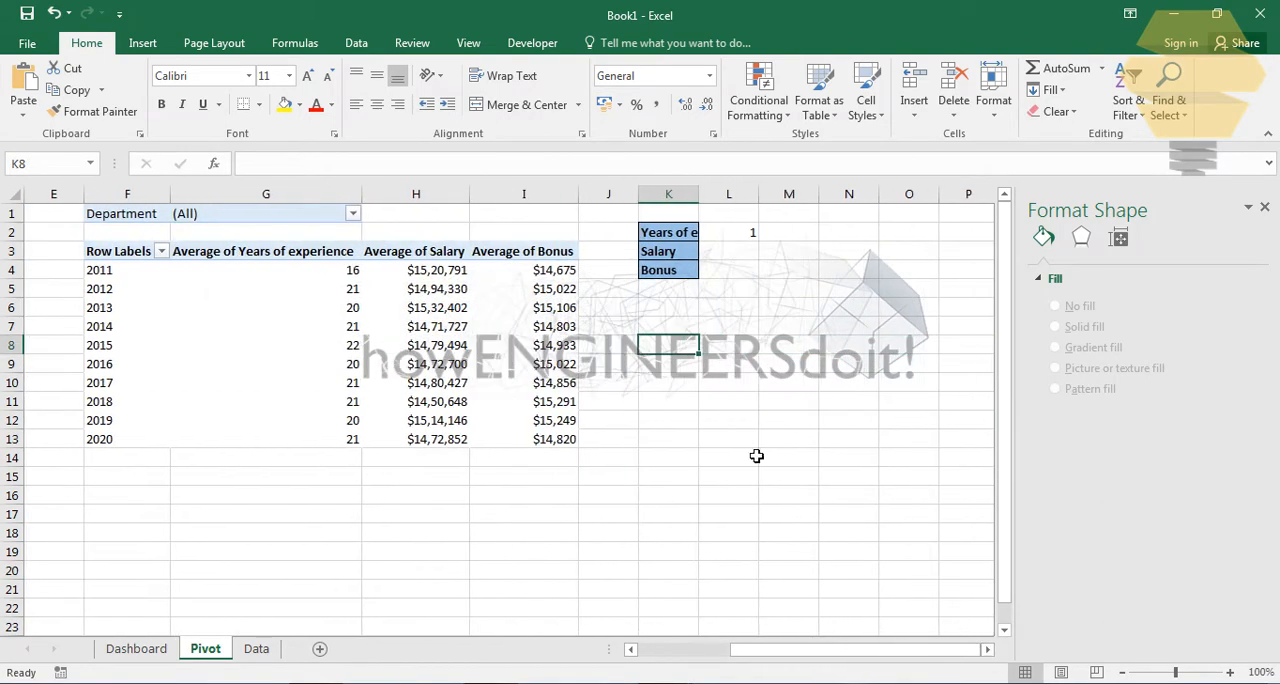
{"action": "left_click", "coordinate": [680, 306]}
{"action": "type", "text": "Range2"}
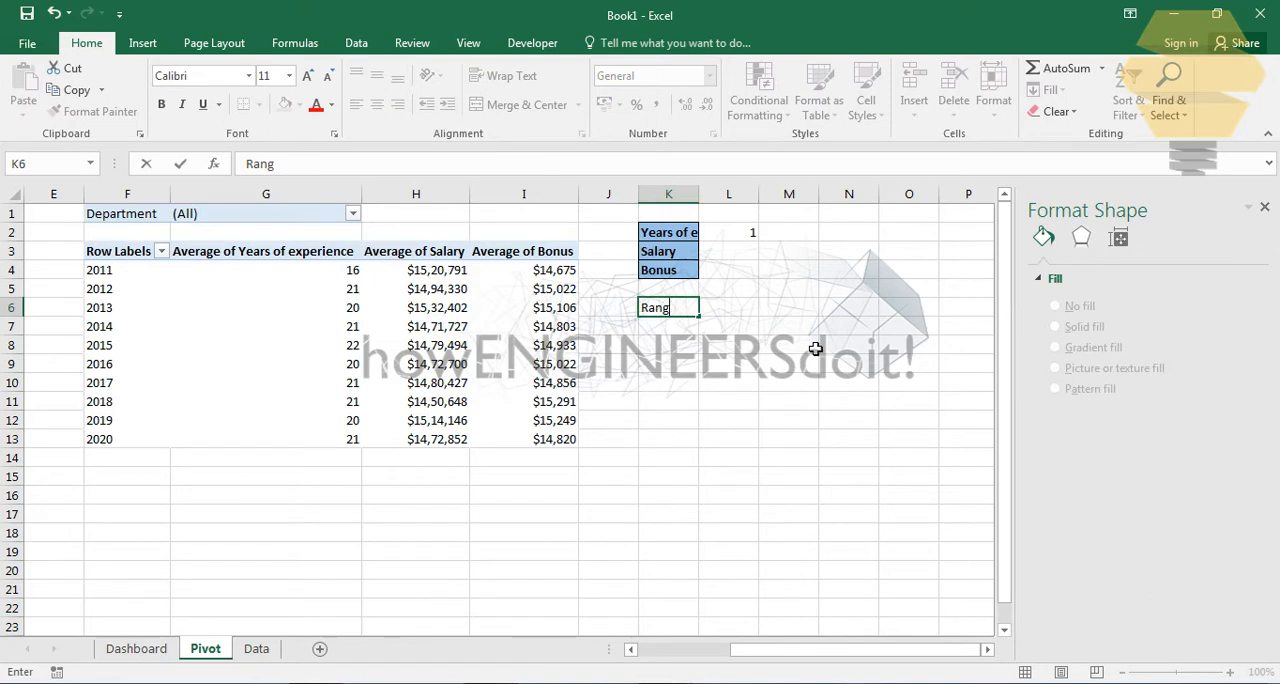
{"action": "key", "text": "BackSpace"}
{"action": "key", "text": "BackSpace"}
{"action": "key", "text": "BackSpace"}
{"action": "key", "text": "BackSpace"}
{"action": "key", "text": "Tab"}
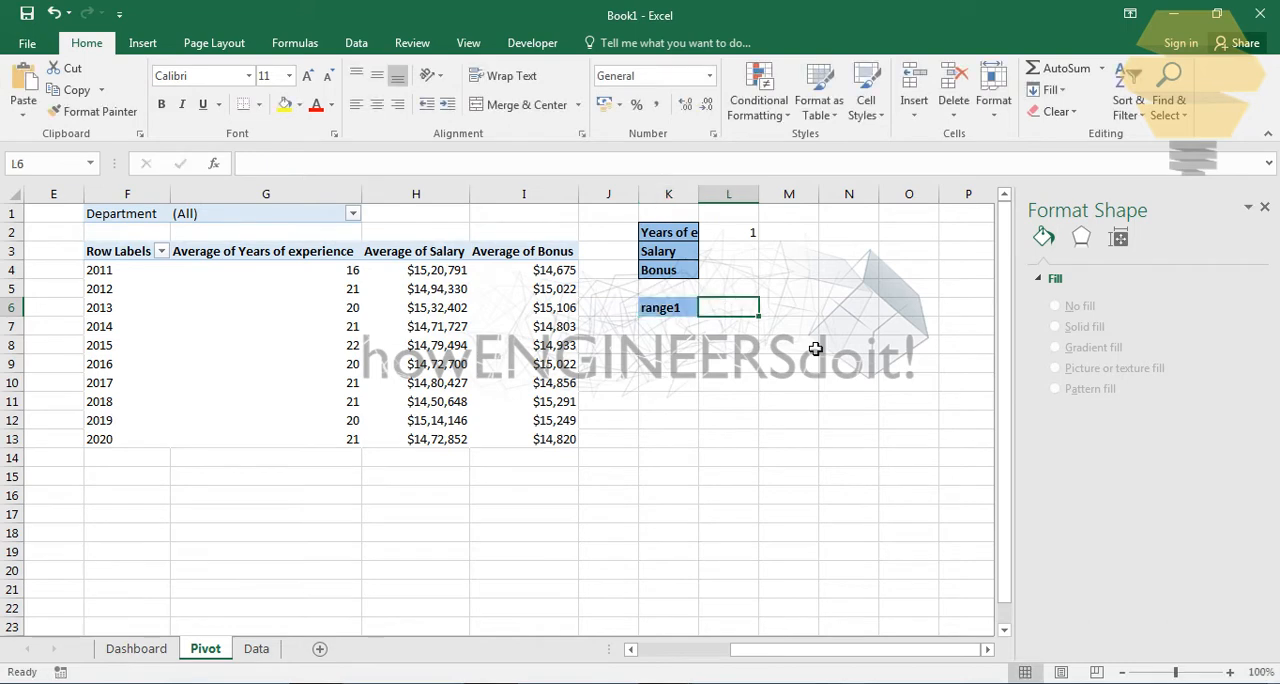
{"action": "type", "text": "range2"}
{"action": "key", "text": "Return"}
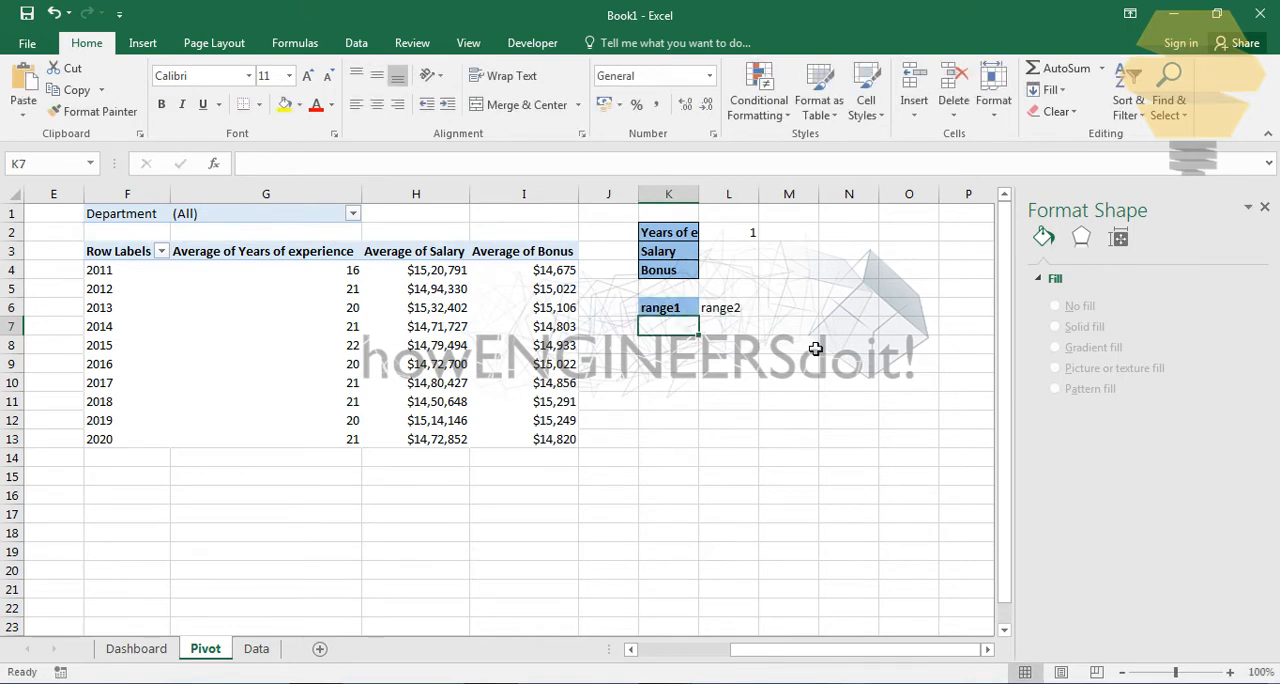
- Number the rows under the range headings 1, 2 and 3 in cells J7 to J9
{"action": "left_click", "coordinate": [754, 350]}
{"action": "left_click", "coordinate": [620, 333]}
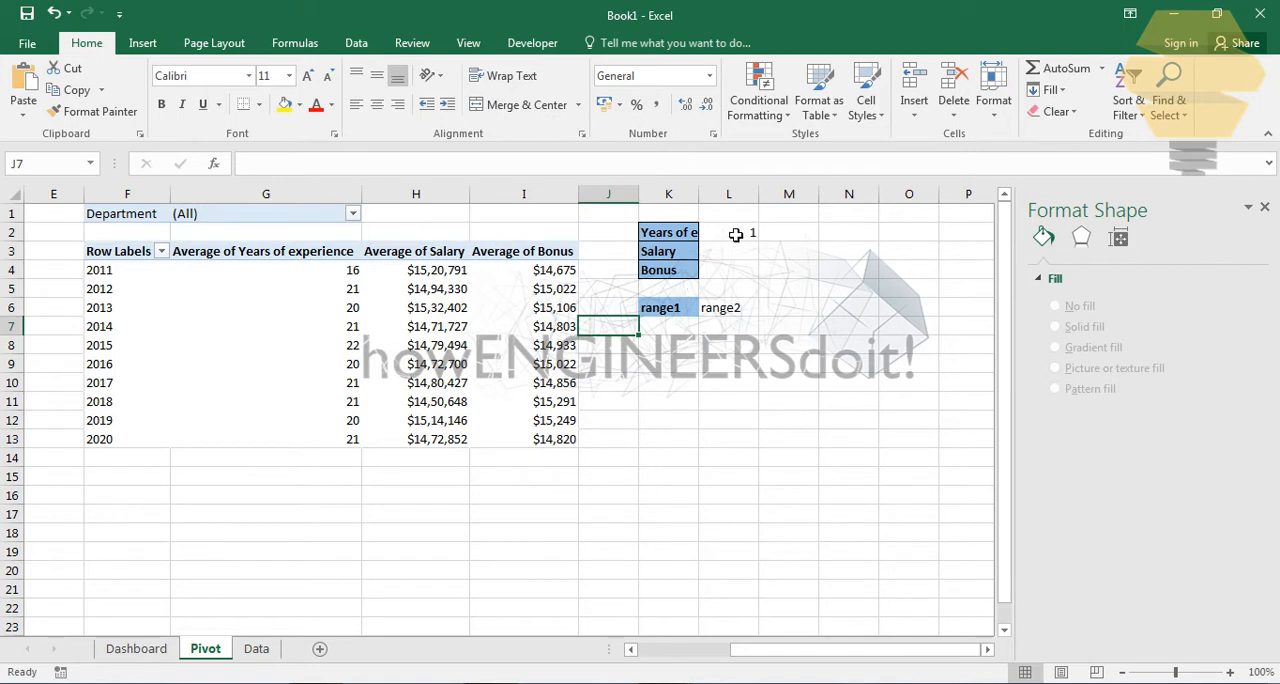
{"action": "type", "text": "1"}
{"action": "key", "text": "Return"}
{"action": "type", "text": "2"}
{"action": "key", "text": "Return"}
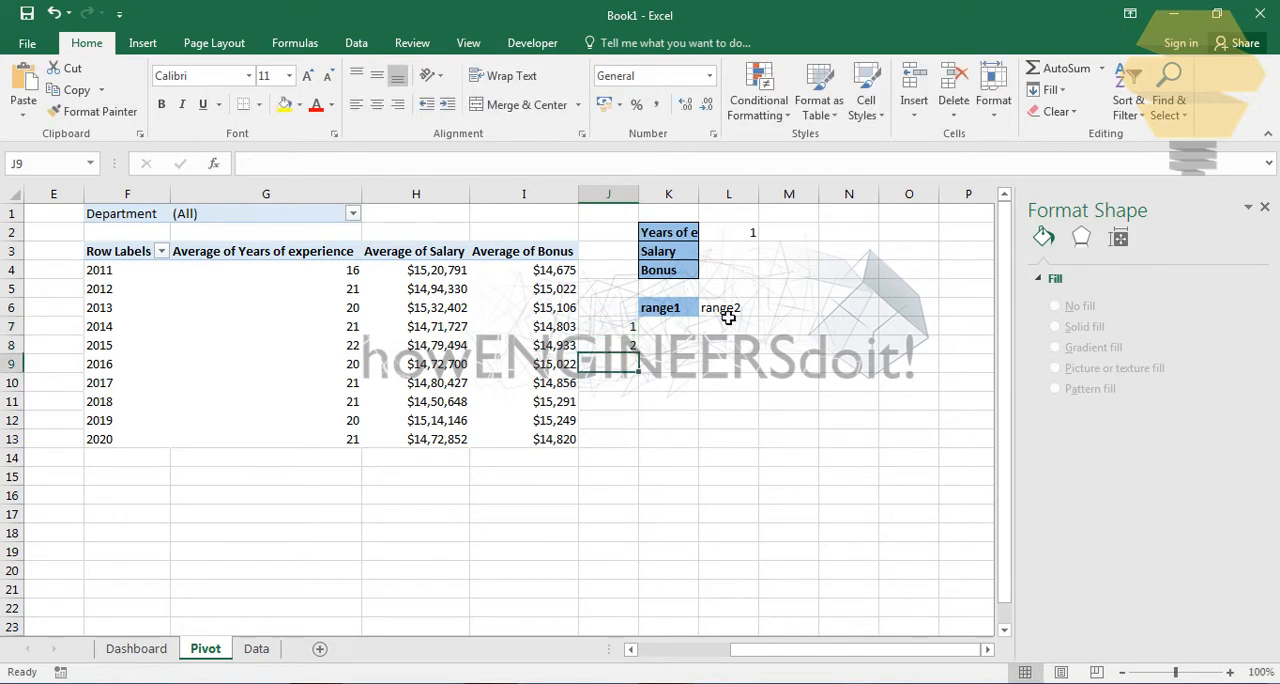
{"action": "type", "text": "3"}
{"action": "key", "text": "Return"}
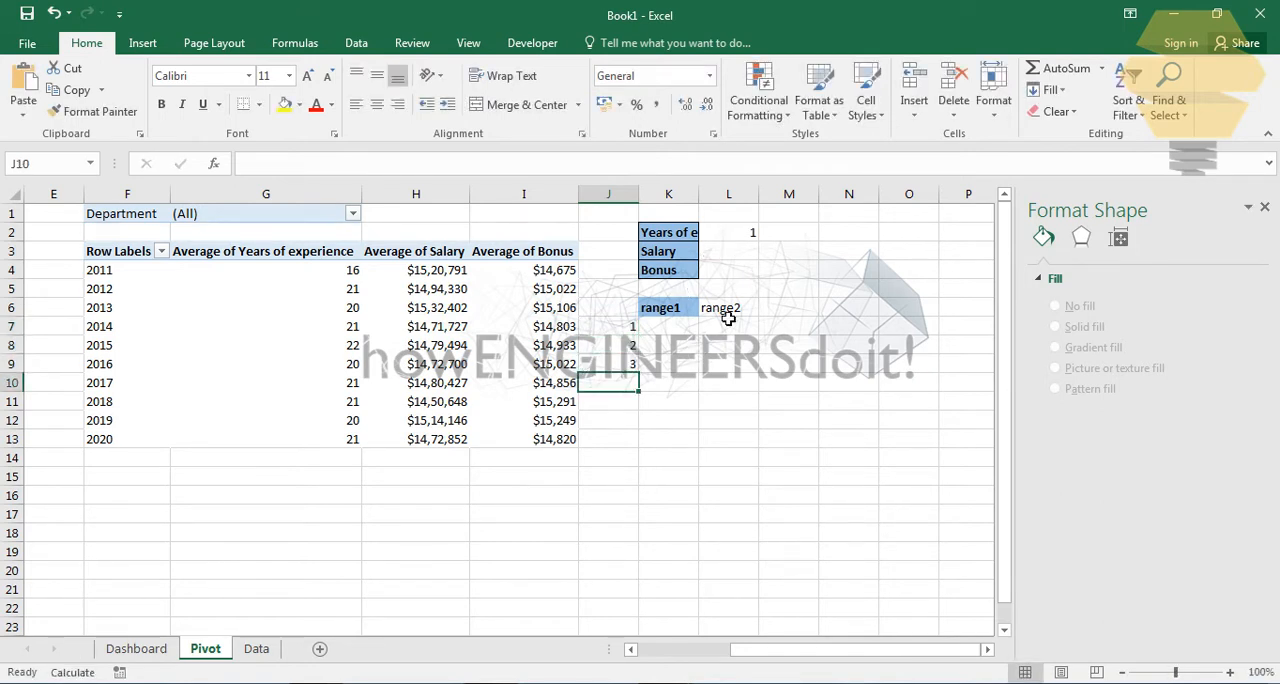
- Insert a blank column before the column holding the row numbers 1 to 3
{"action": "left_click", "coordinate": [622, 195]}
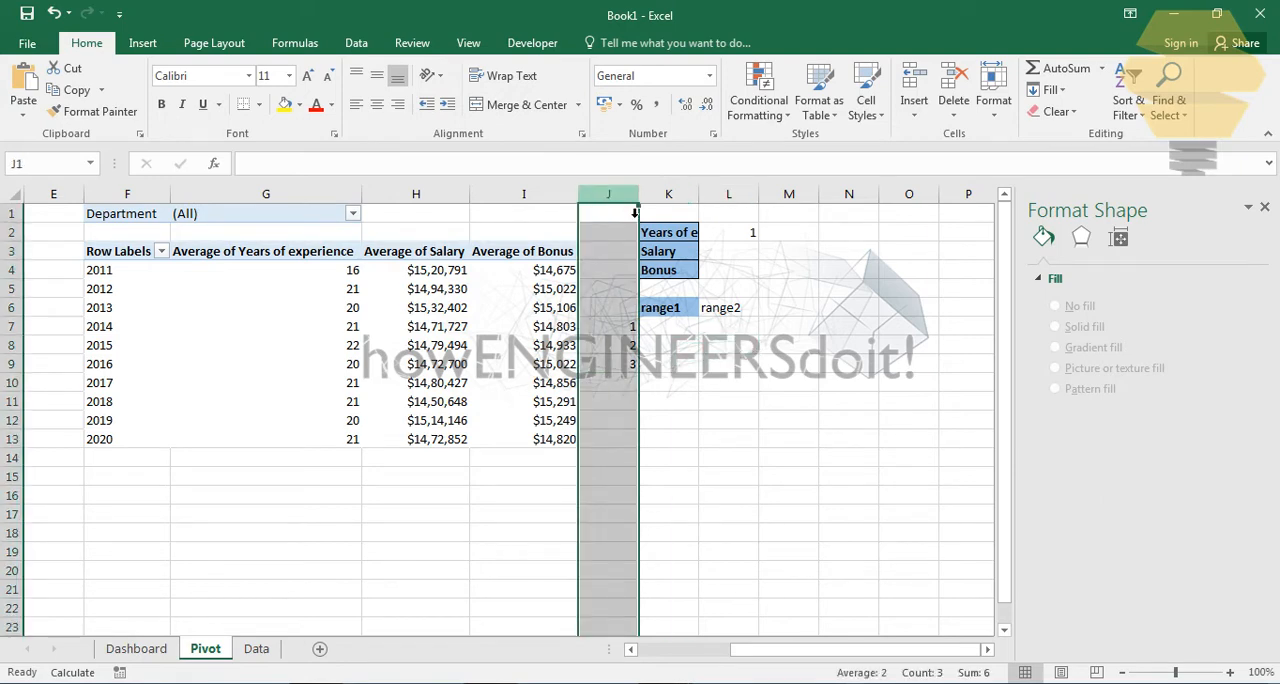
{"action": "key", "text": "ctrl+shift+plus"}
{"action": "left_click", "coordinate": [756, 438]}
{"action": "left_click", "coordinate": [712, 333]}
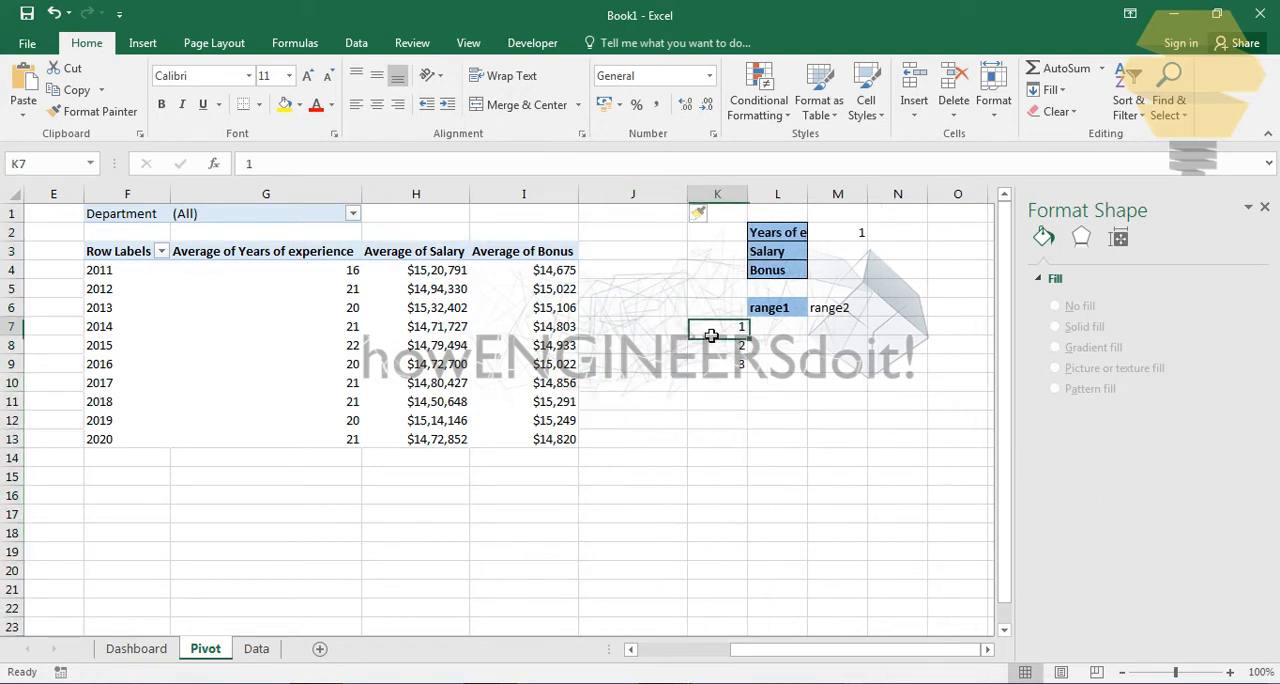
{"action": "left_click", "coordinate": [758, 327]}
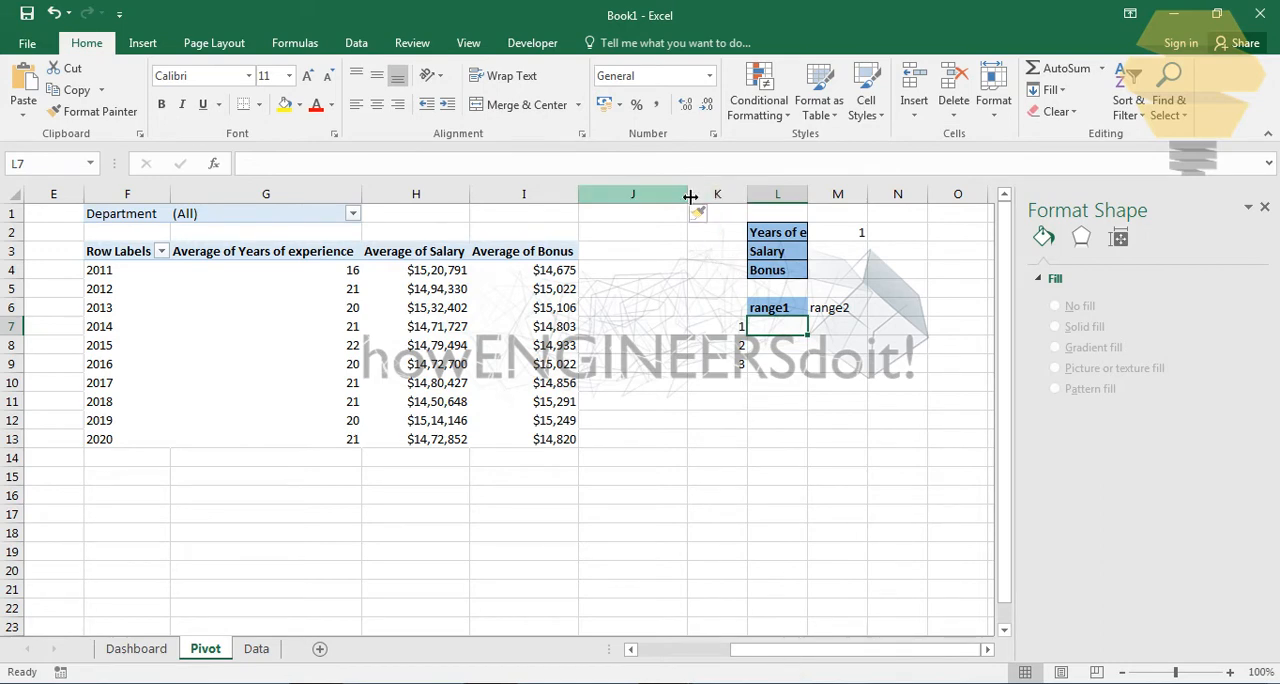
- Narrow both Average of Years of experience columns, spacer columns E and J, and the row-number column K
{"action": "left_click_drag", "start_coordinate": [689, 195], "coordinate": [651, 198]}
{"action": "left_click_drag", "start_coordinate": [746, 649], "coordinate": [648, 622]}
{"action": "left_click_drag", "start_coordinate": [303, 196], "coordinate": [187, 195]}
{"action": "left_click_drag", "start_coordinate": [746, 198], "coordinate": [634, 198]}
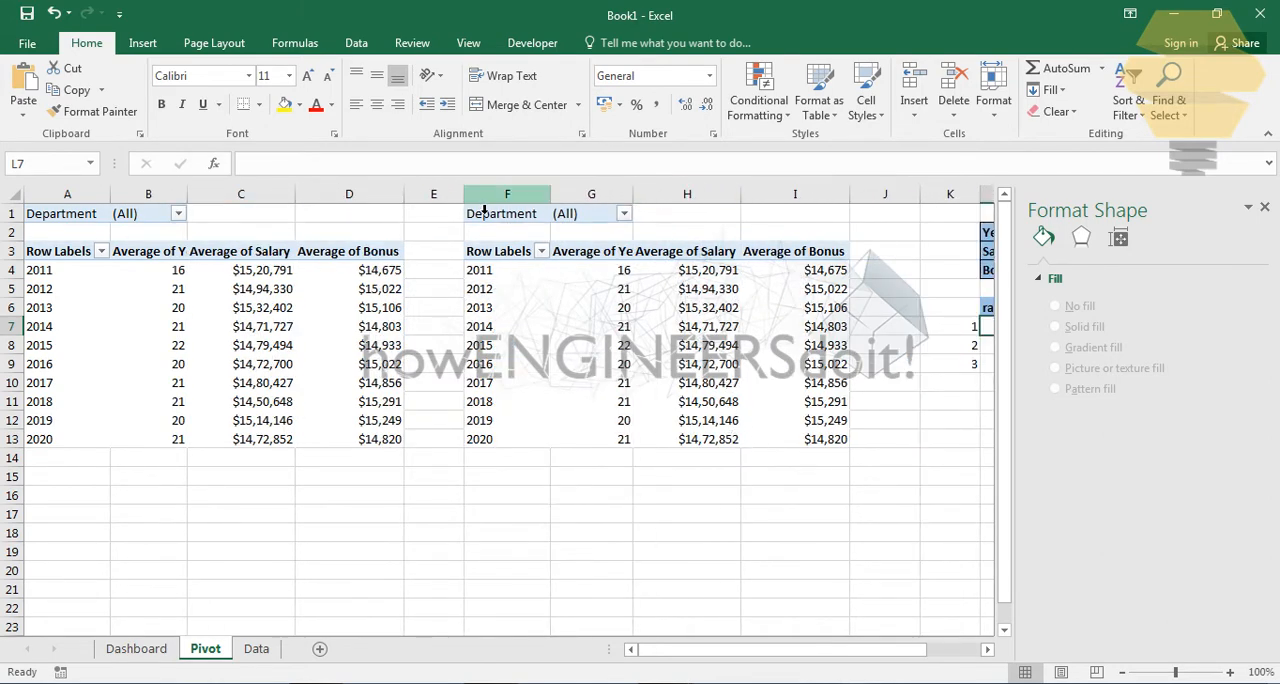
{"action": "left_click_drag", "start_coordinate": [464, 195], "coordinate": [432, 195]}
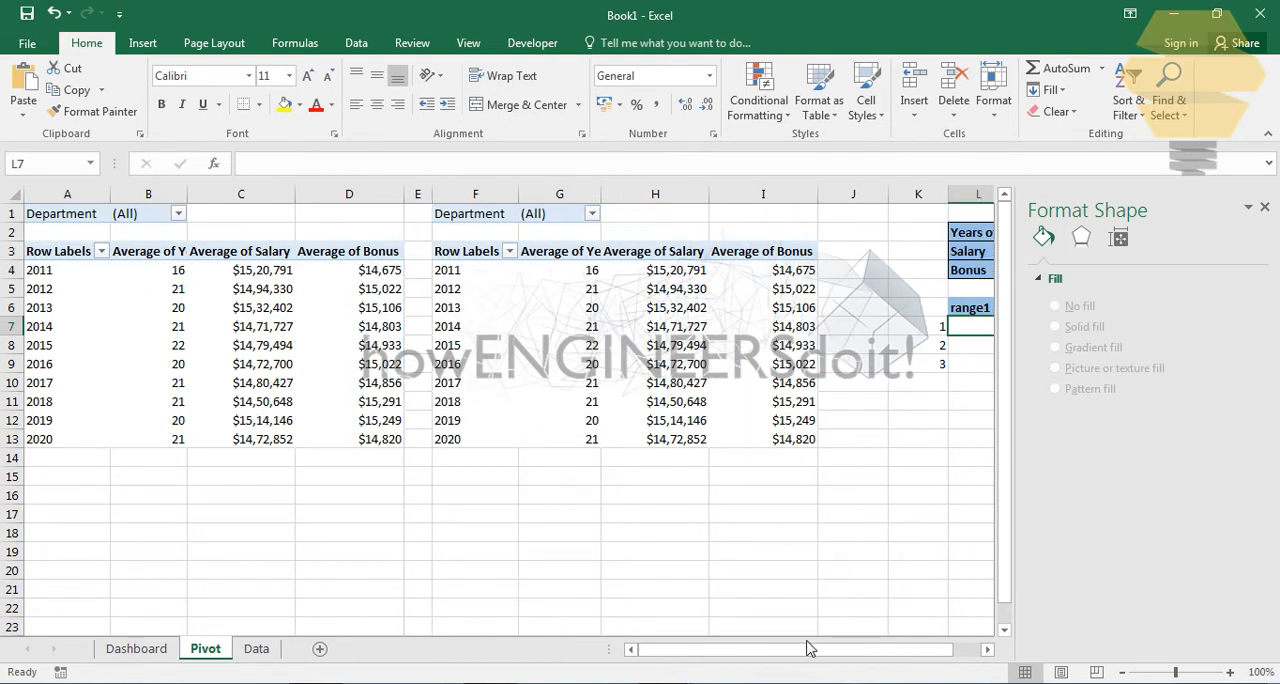
{"action": "mouse_move", "coordinate": [888, 196]}
{"action": "left_mouse_down"}
{"action": "mouse_move", "coordinate": [845, 197]}
{"action": "mouse_move", "coordinate": [886, 197]}
{"action": "mouse_move", "coordinate": [870, 198]}
{"action": "left_mouse_up"}
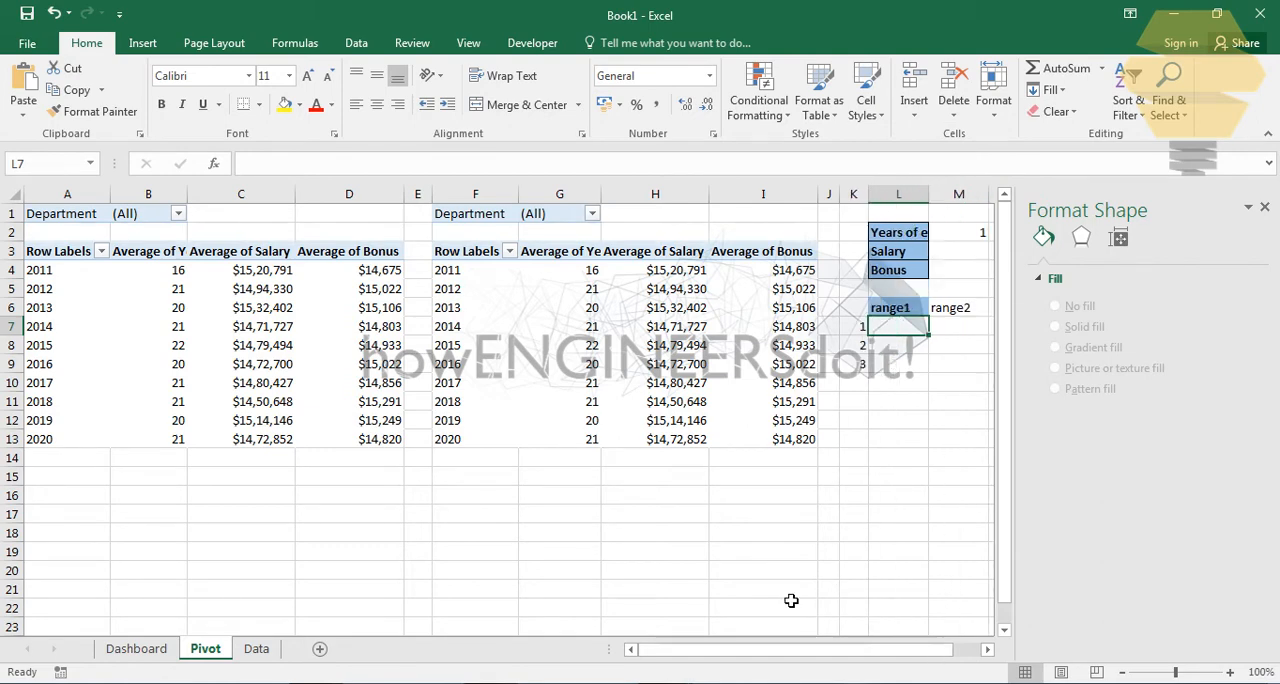
- Narrow both Row Labels columns, both Average of Bonus columns, and column G further to make the Pivot sheet compact
{"action": "left_click_drag", "start_coordinate": [118, 203], "coordinate": [82, 197]}
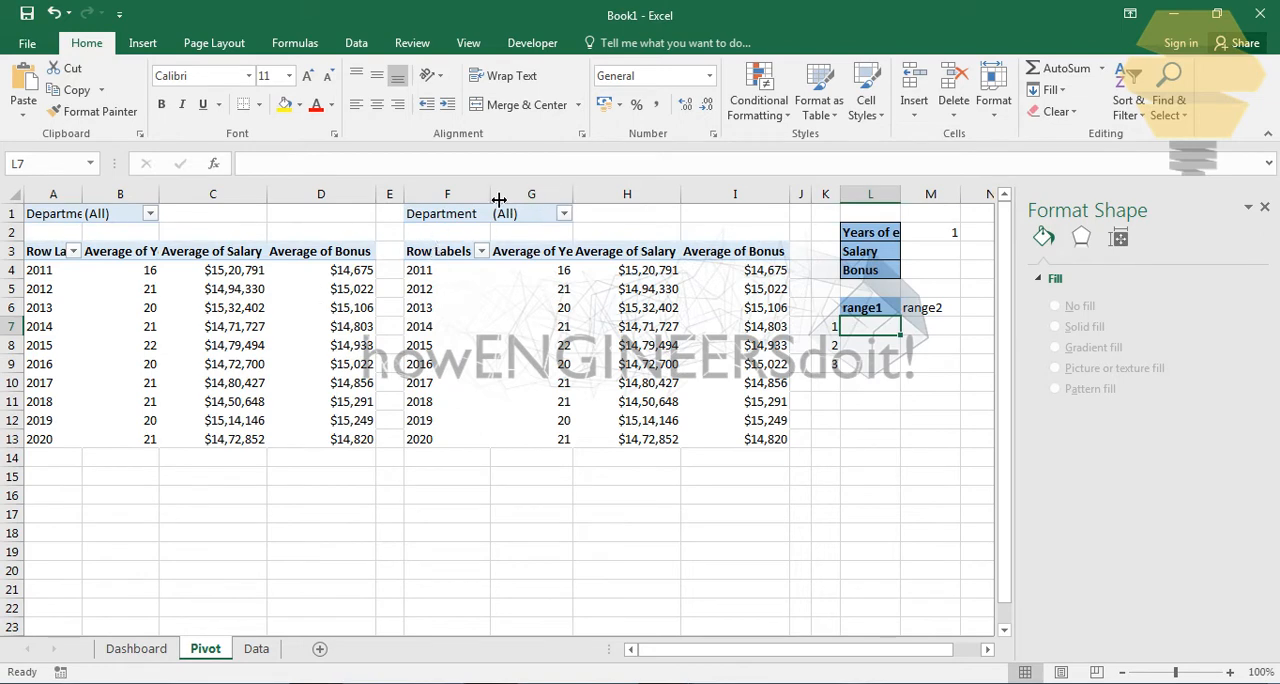
{"action": "left_click_drag", "start_coordinate": [490, 197], "coordinate": [449, 197]}
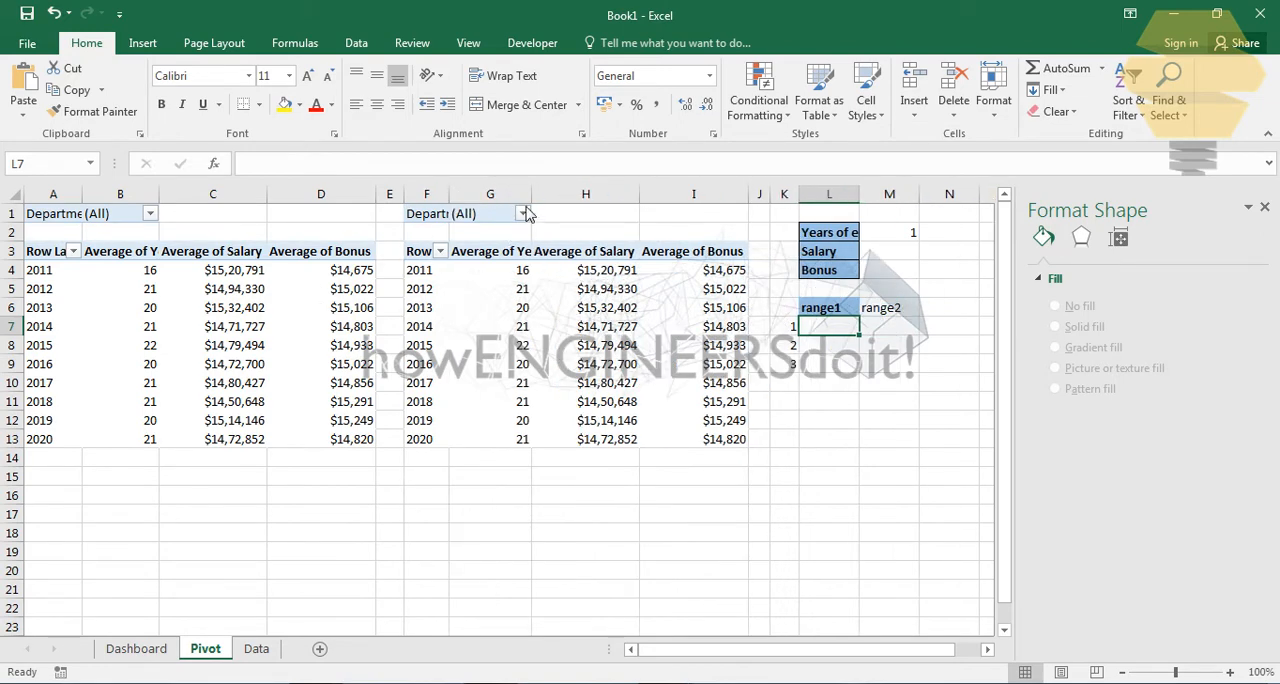
{"action": "left_click_drag", "start_coordinate": [531, 197], "coordinate": [502, 197]}
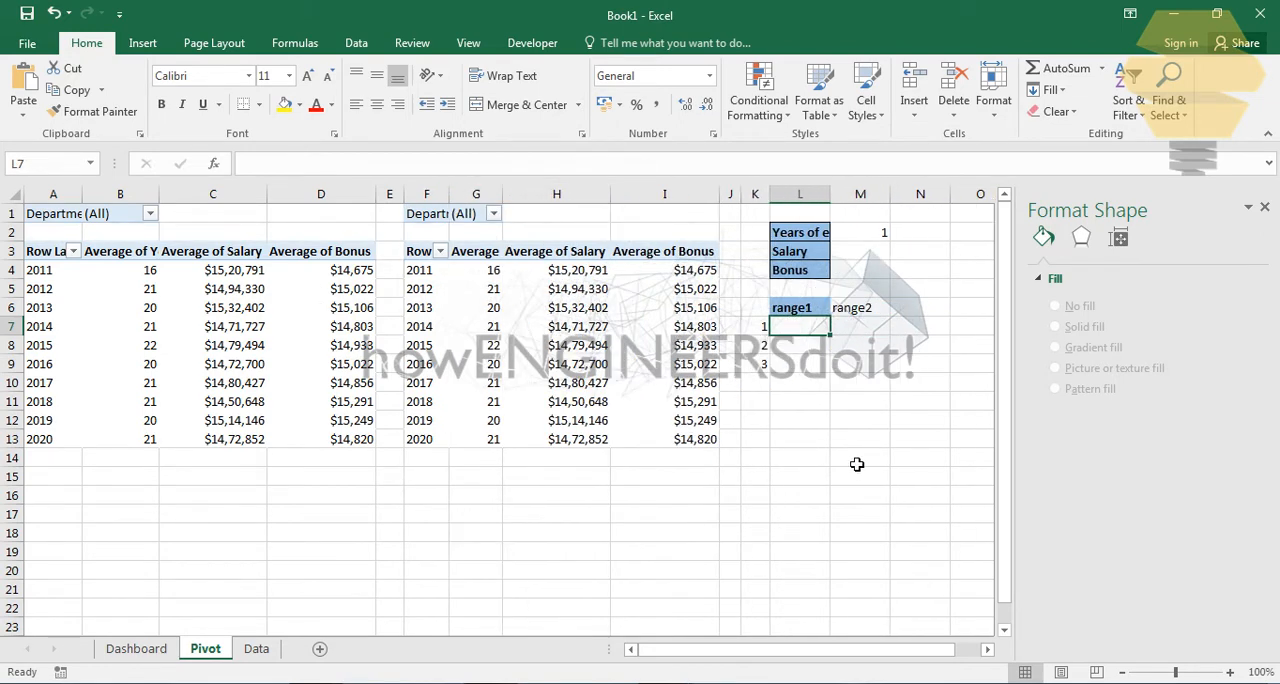
{"action": "left_click", "coordinate": [840, 440]}
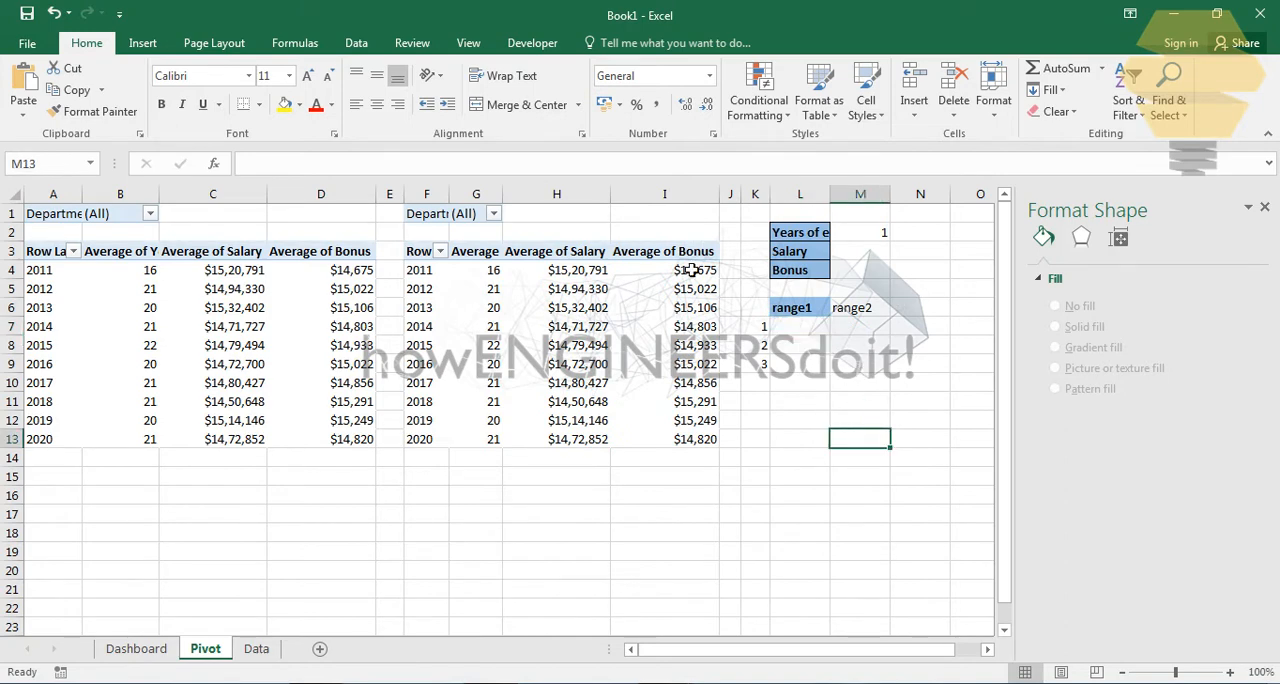
{"action": "left_click_drag", "start_coordinate": [719, 197], "coordinate": [676, 197]}
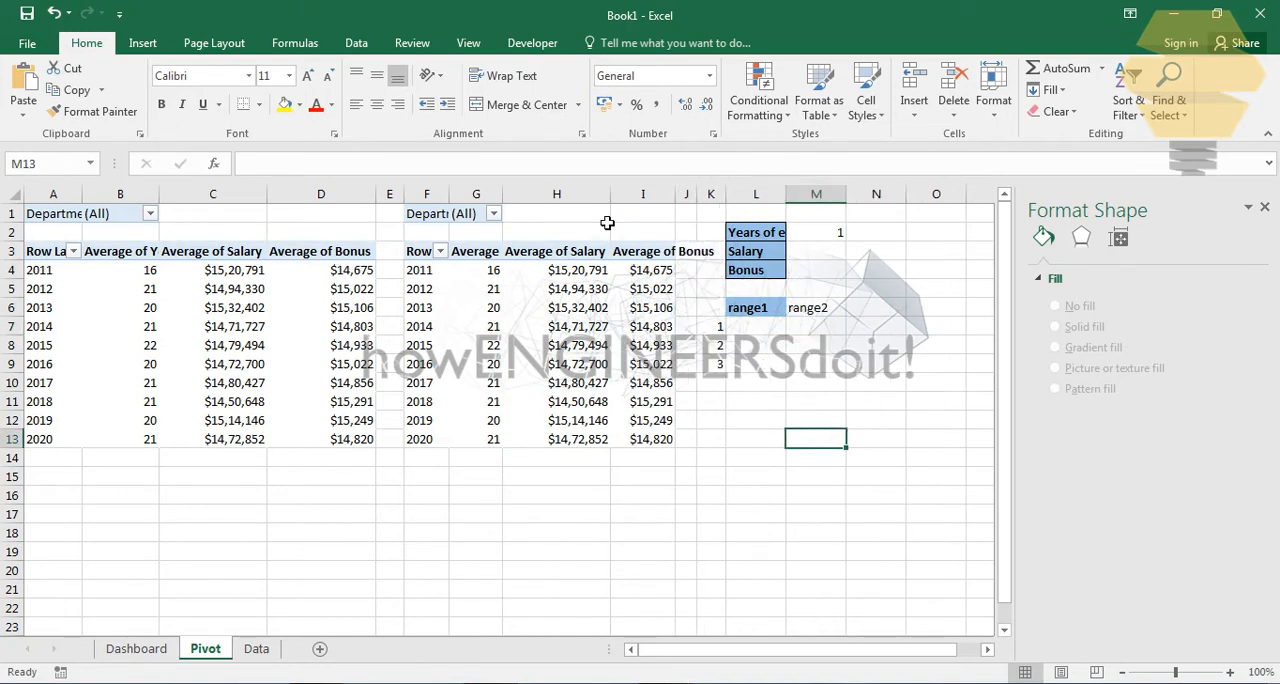
{"action": "left_click_drag", "start_coordinate": [376, 197], "coordinate": [323, 199]}
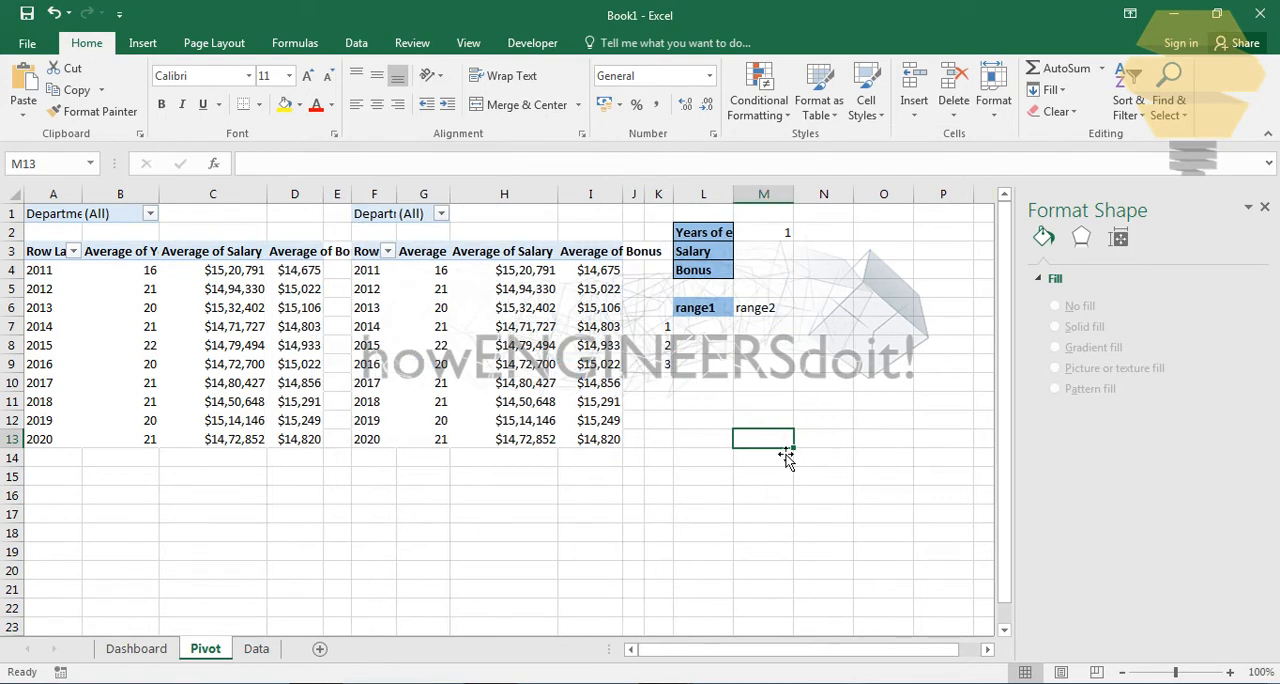
{"action": "left_click", "coordinate": [838, 386]}
{"action": "left_click", "coordinate": [878, 310]}
{"action": "left_click", "coordinate": [714, 329]}
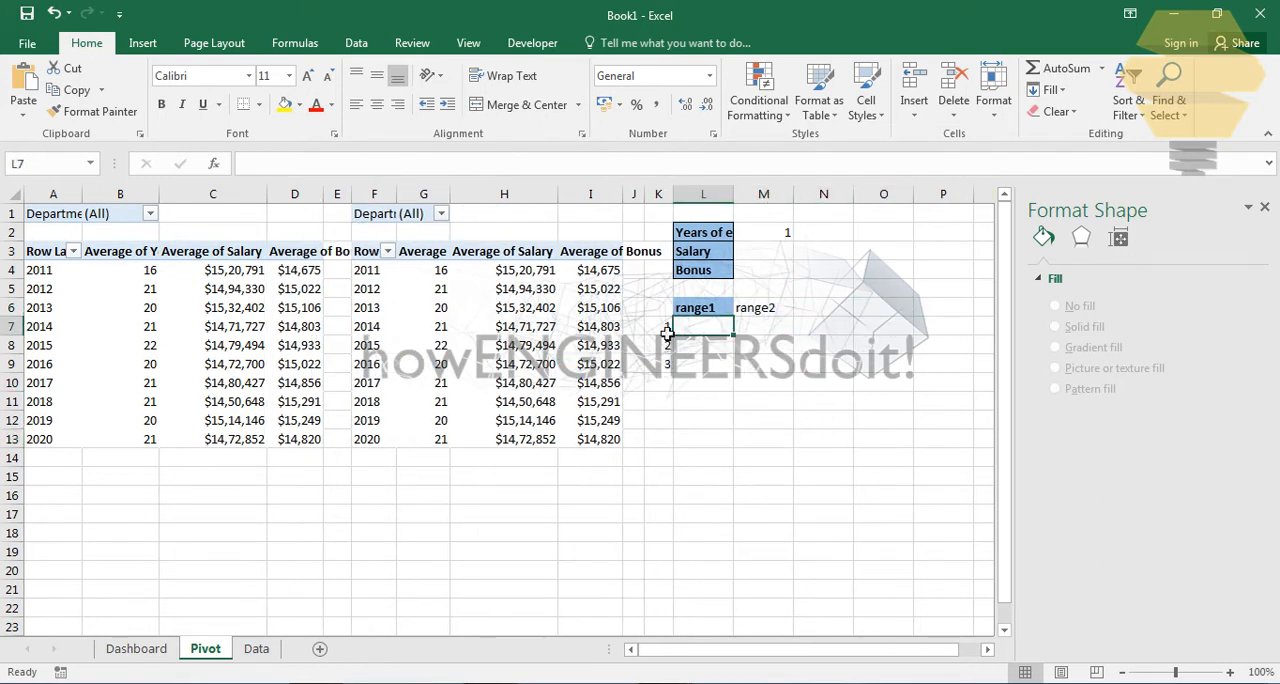
{"action": "left_click", "coordinate": [745, 648]}
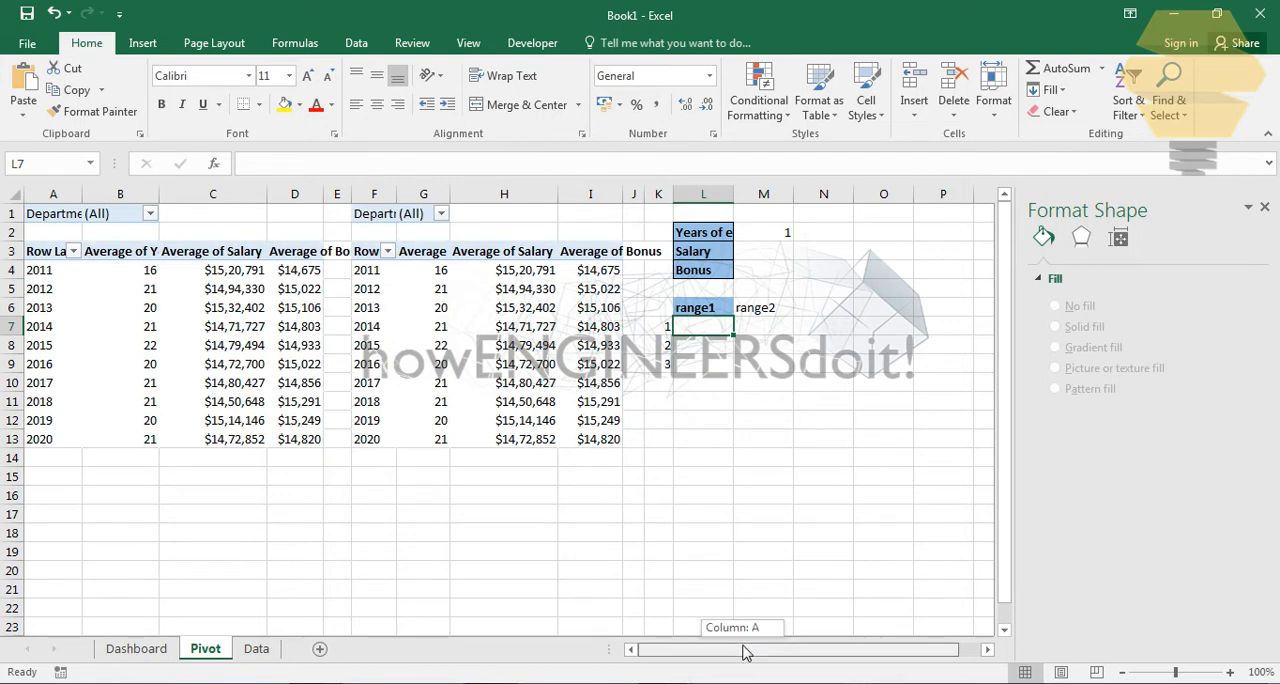
- Add a series named "Avg year of exp" to the empty Dashboard chart, with values from Pivot!$B$4:$B$13
{"action": "left_click", "coordinate": [136, 648]}
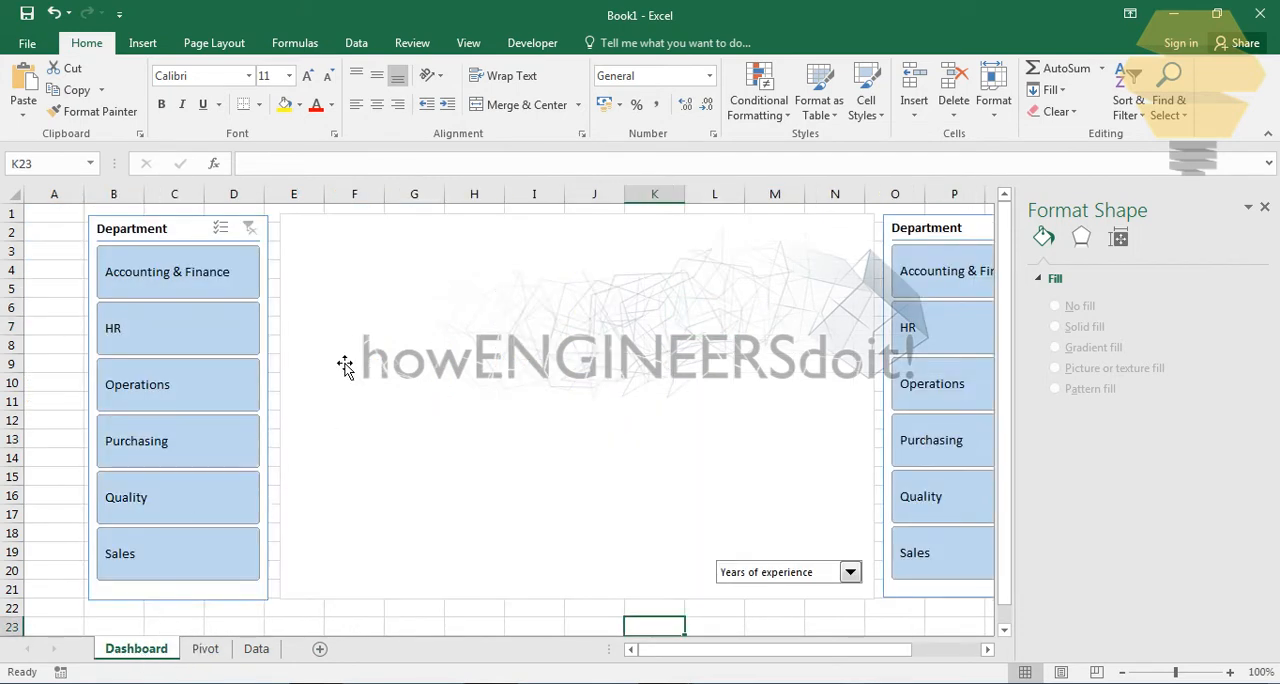
{"action": "left_click", "coordinate": [368, 266]}
{"action": "right_click", "coordinate": [463, 330]}
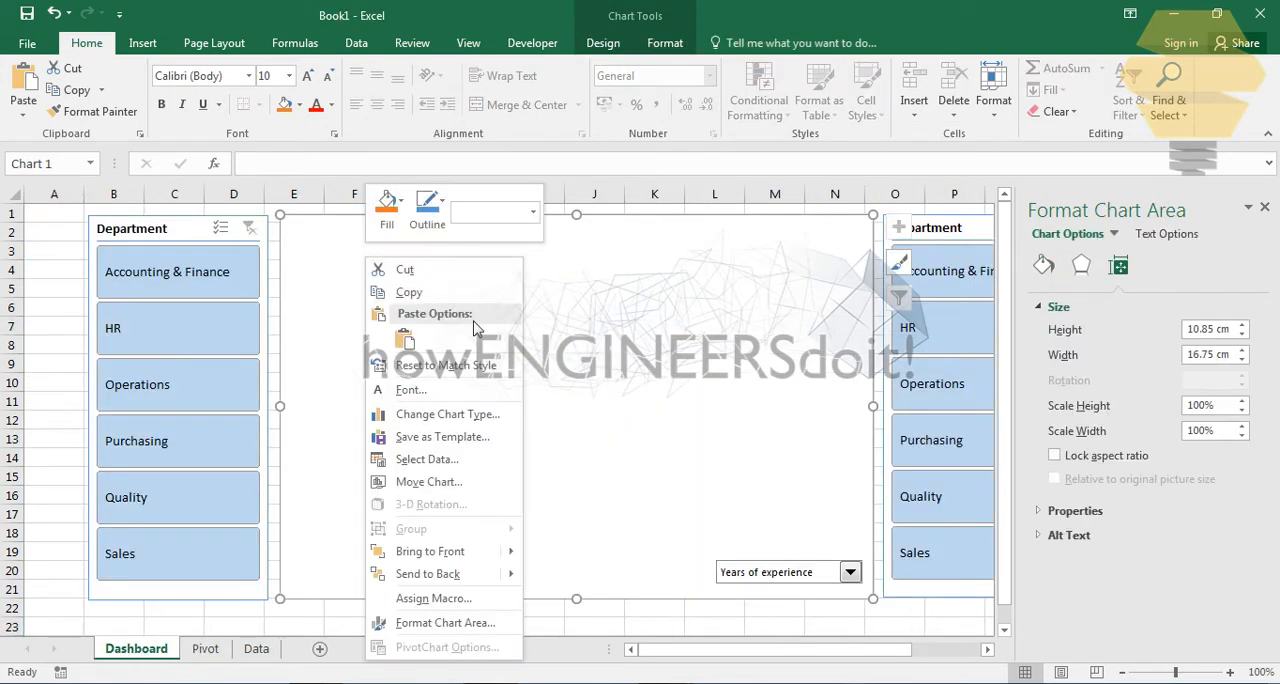
{"action": "left_click", "coordinate": [424, 459]}
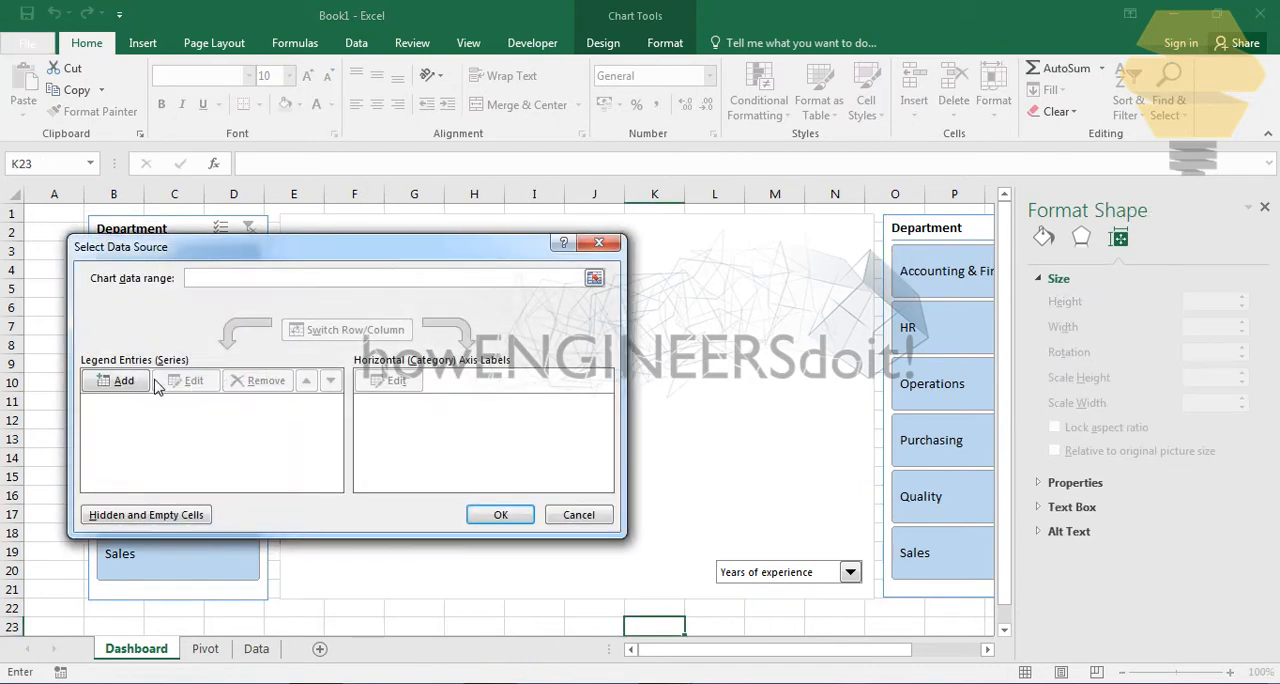
{"action": "left_click", "coordinate": [123, 381]}
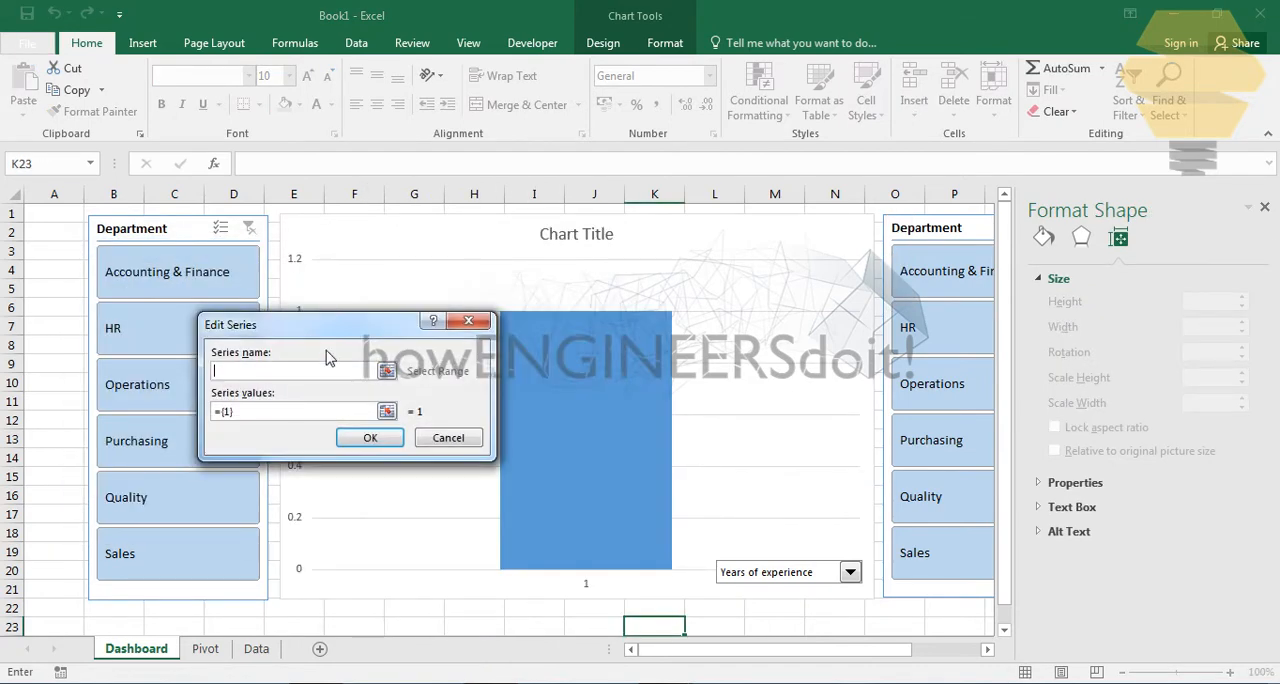
{"action": "left_click", "coordinate": [387, 413]}
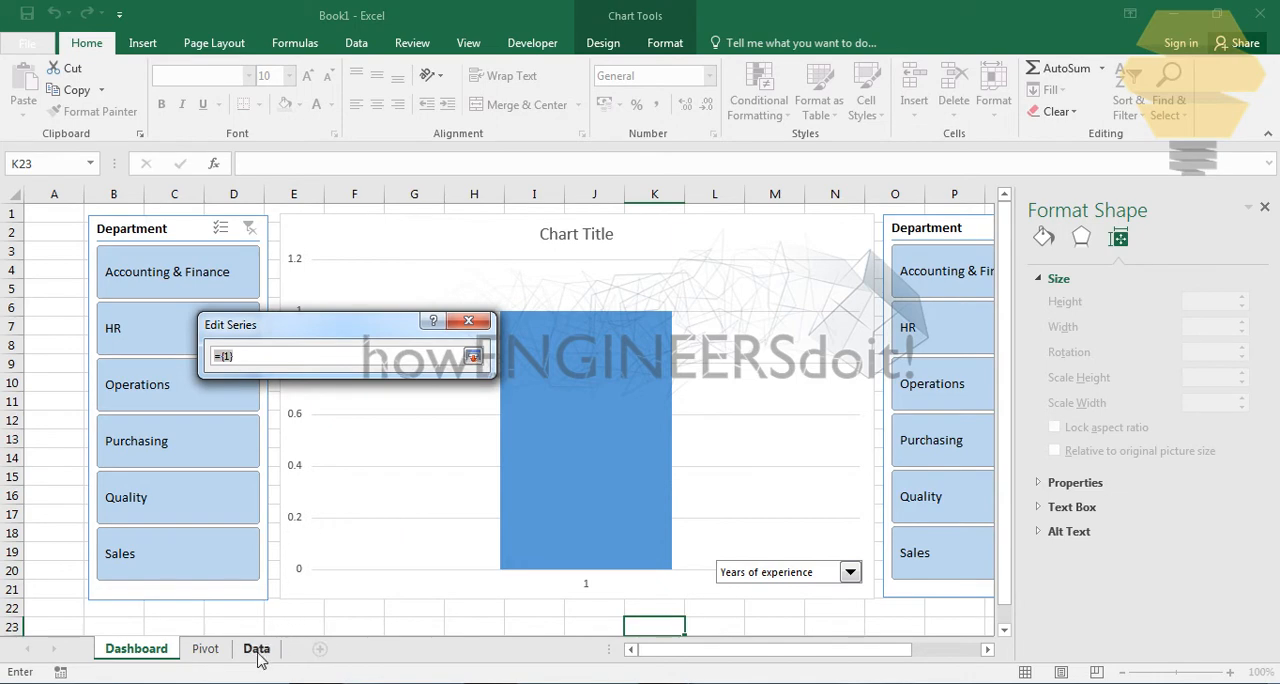
{"action": "left_click", "coordinate": [209, 648]}
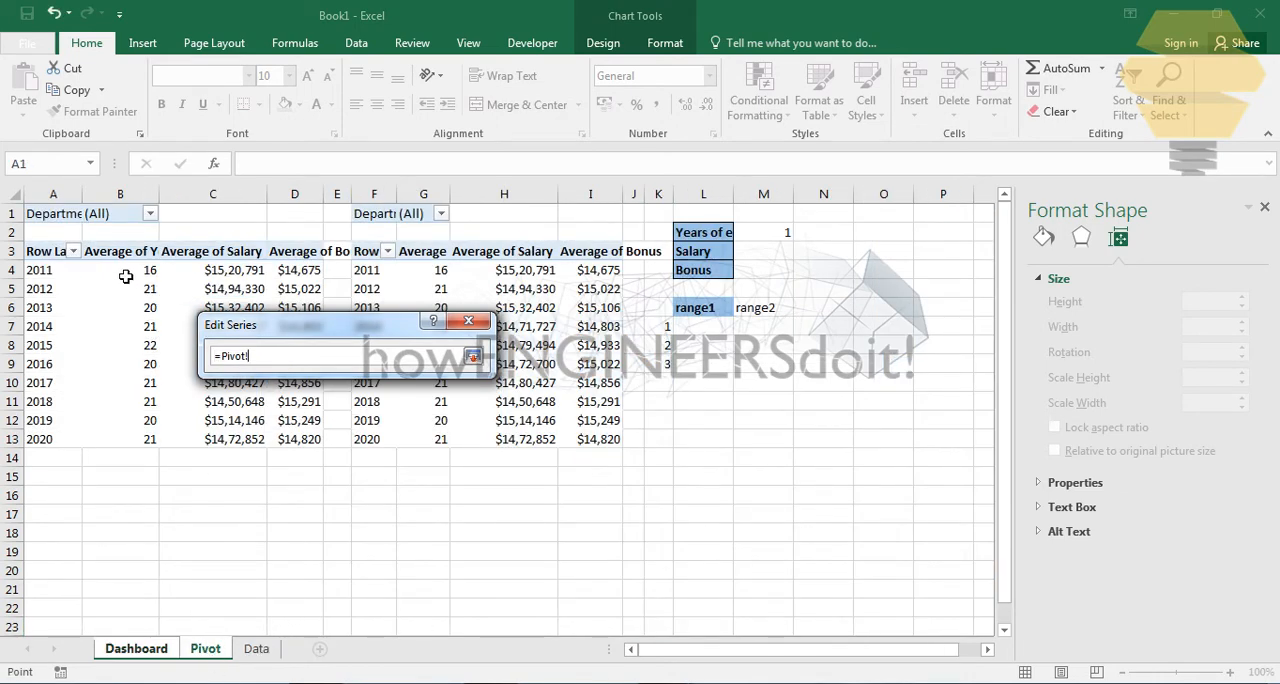
{"action": "left_click_drag", "start_coordinate": [125, 277], "coordinate": [137, 443]}
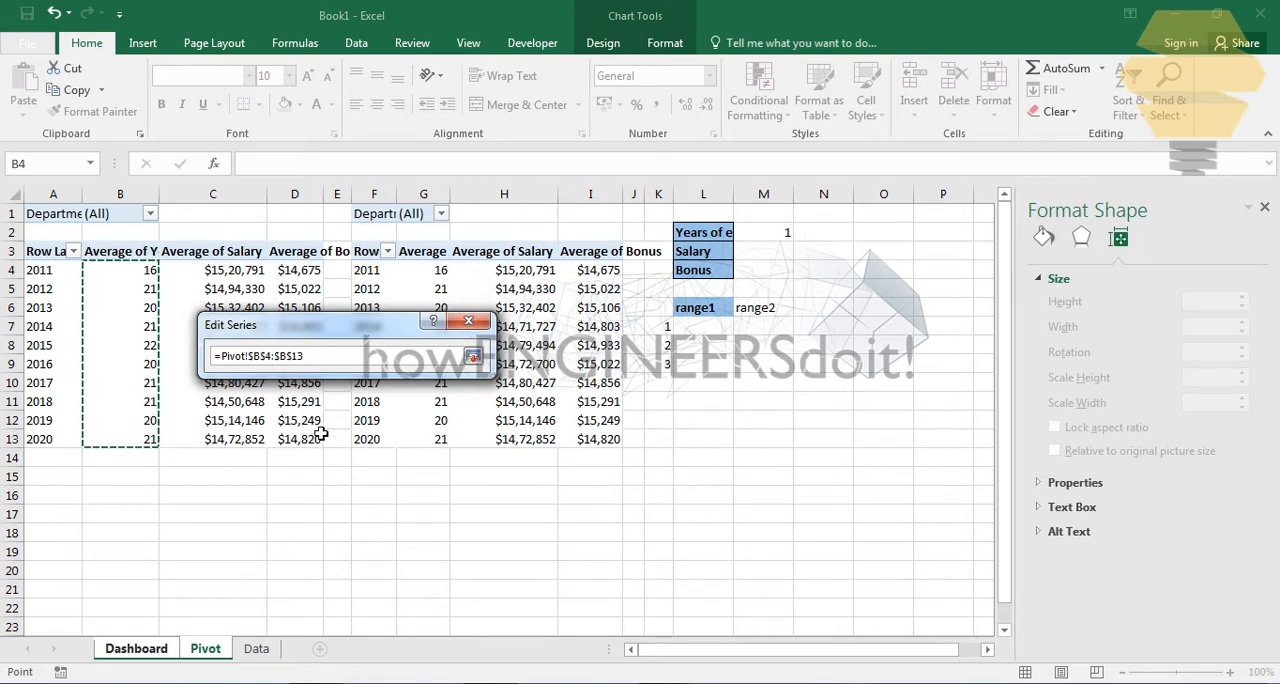
{"action": "left_click", "coordinate": [473, 357]}
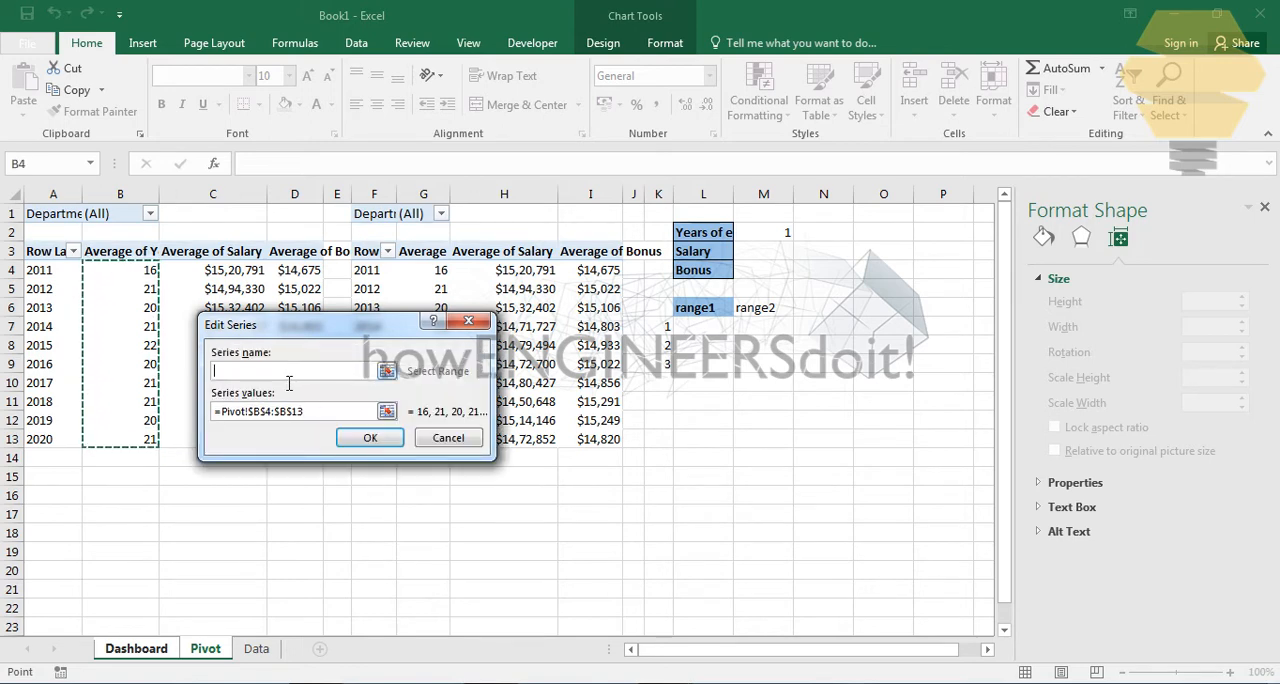
{"action": "type", "text": "Avg year of exp"}
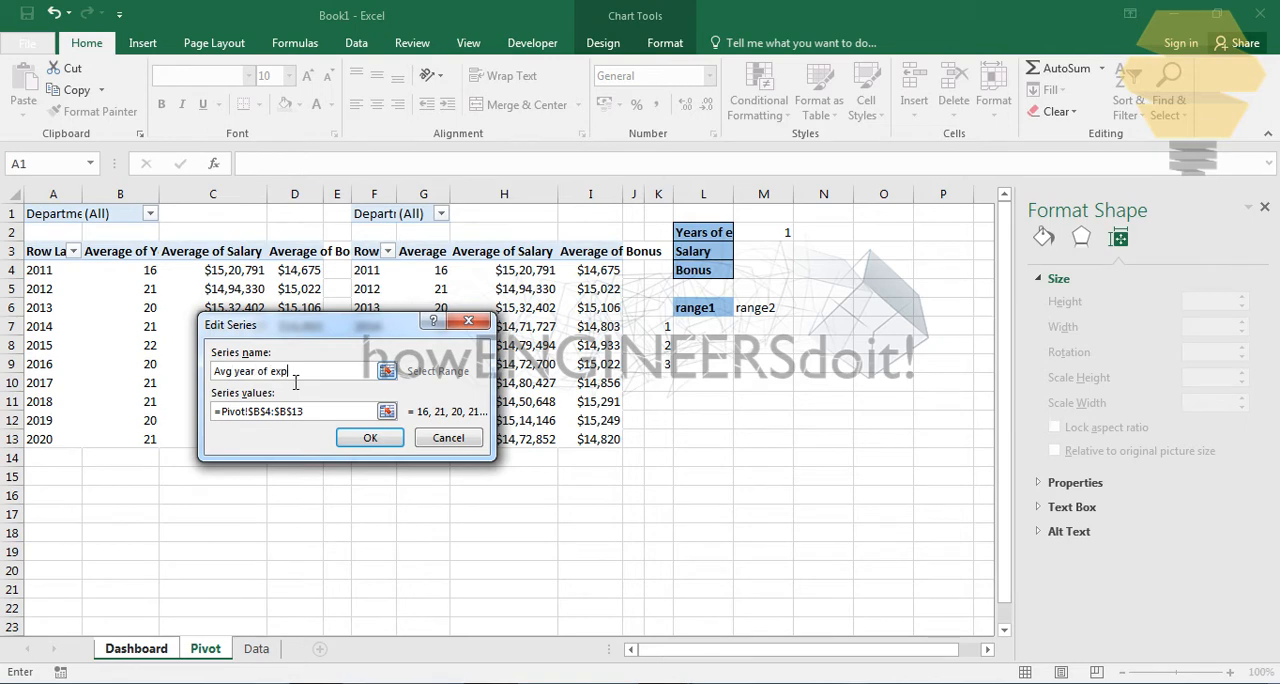
{"action": "left_click", "coordinate": [366, 440]}
- Add a second chart series named "Avg year of exp2" with values from Pivot!$G$4:$G$13
{"action": "left_click", "coordinate": [125, 382]}
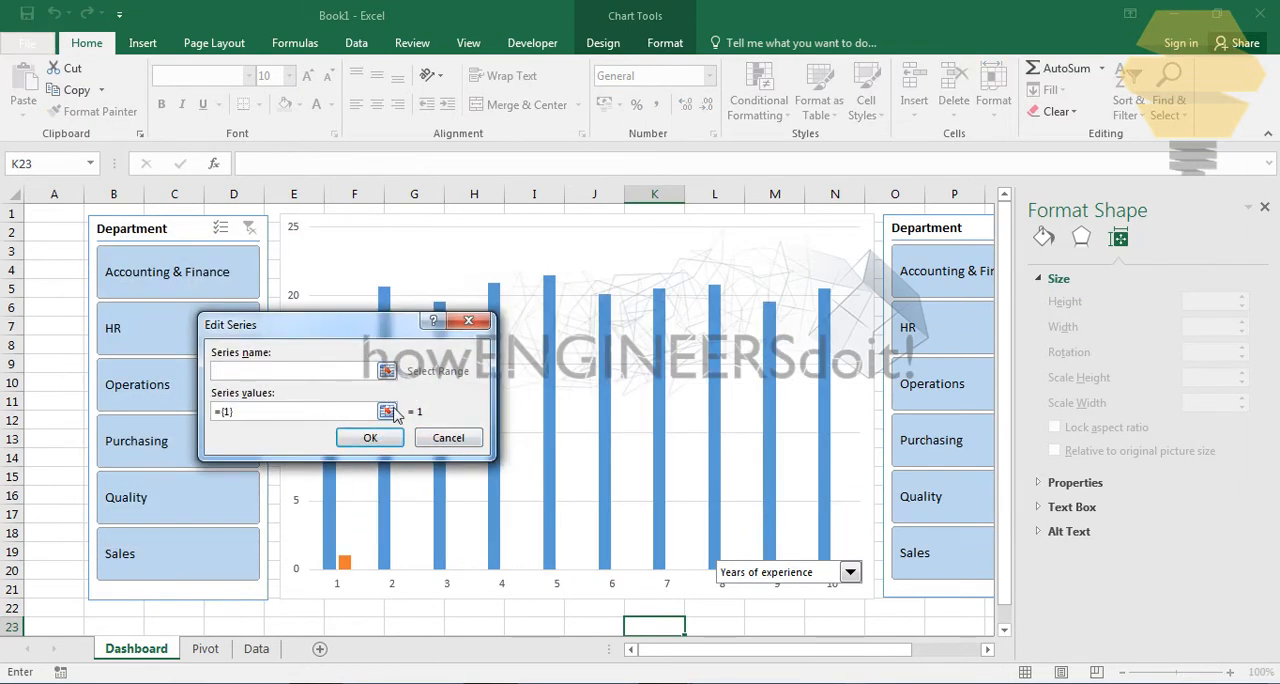
{"action": "left_click", "coordinate": [386, 411]}
{"action": "left_click", "coordinate": [205, 648]}
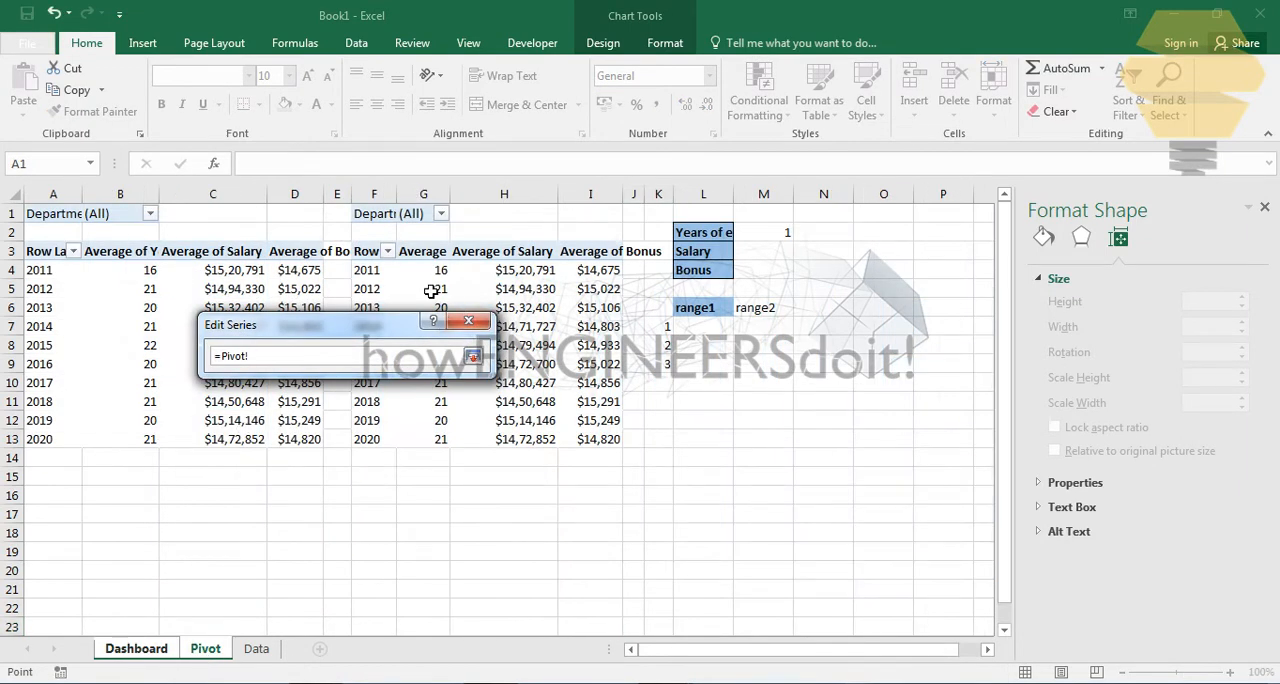
{"action": "left_click_drag", "start_coordinate": [425, 271], "coordinate": [434, 440]}
{"action": "left_click", "coordinate": [474, 357]}
{"action": "left_click", "coordinate": [266, 374]}
{"action": "type", "text": "Avg year of exp2"}
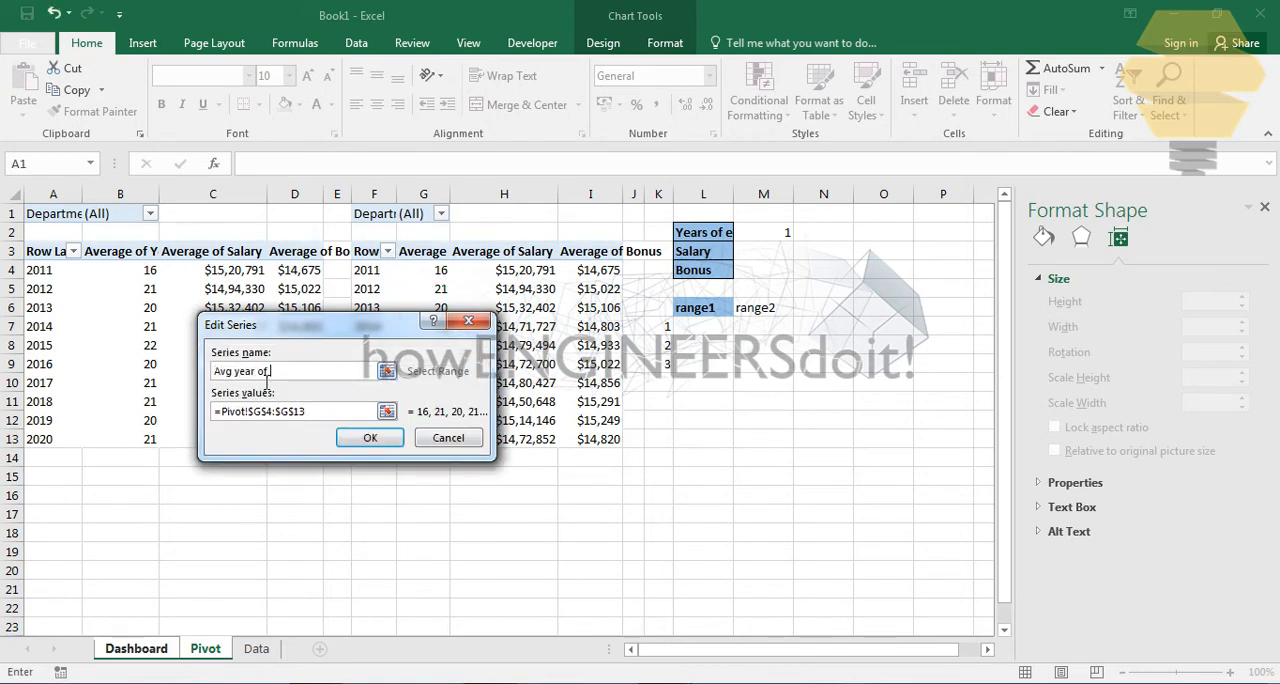
{"action": "left_click", "coordinate": [374, 437]}
- Set the chart's horizontal axis labels to the years in Pivot!$A$4:$A$13 and accept the data source
{"action": "left_click", "coordinate": [393, 380]}
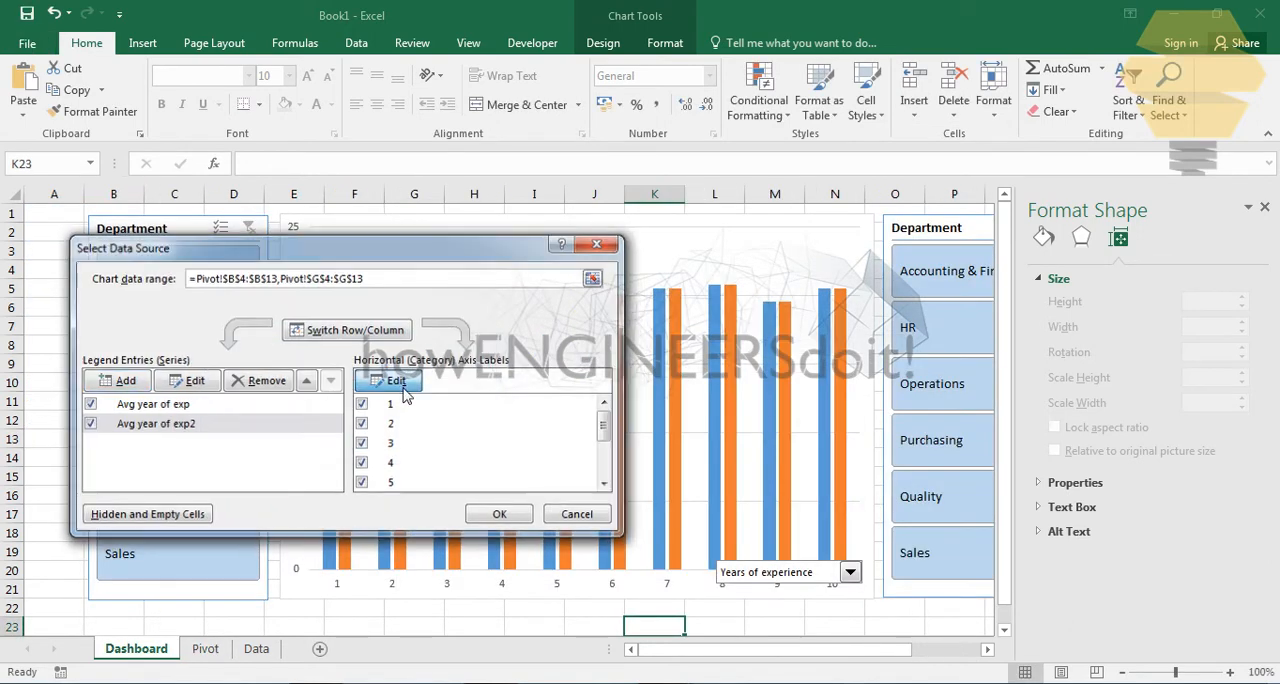
{"action": "left_click", "coordinate": [386, 394]}
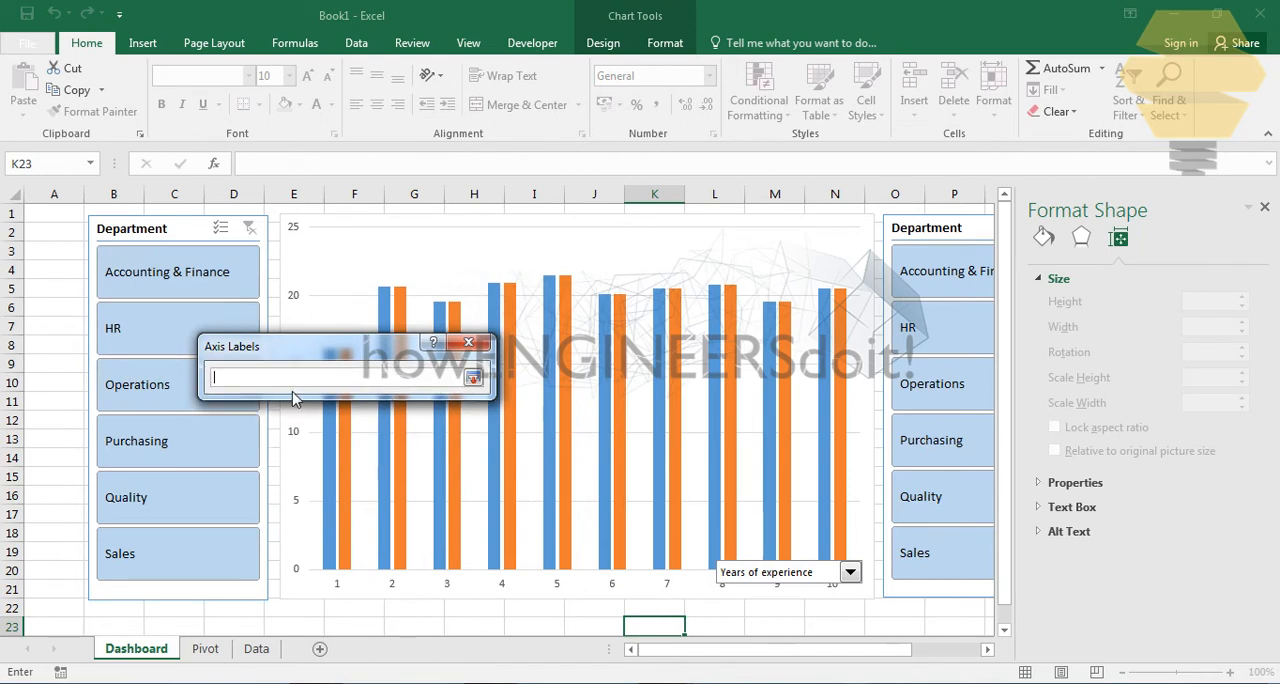
{"action": "left_click", "coordinate": [208, 654]}
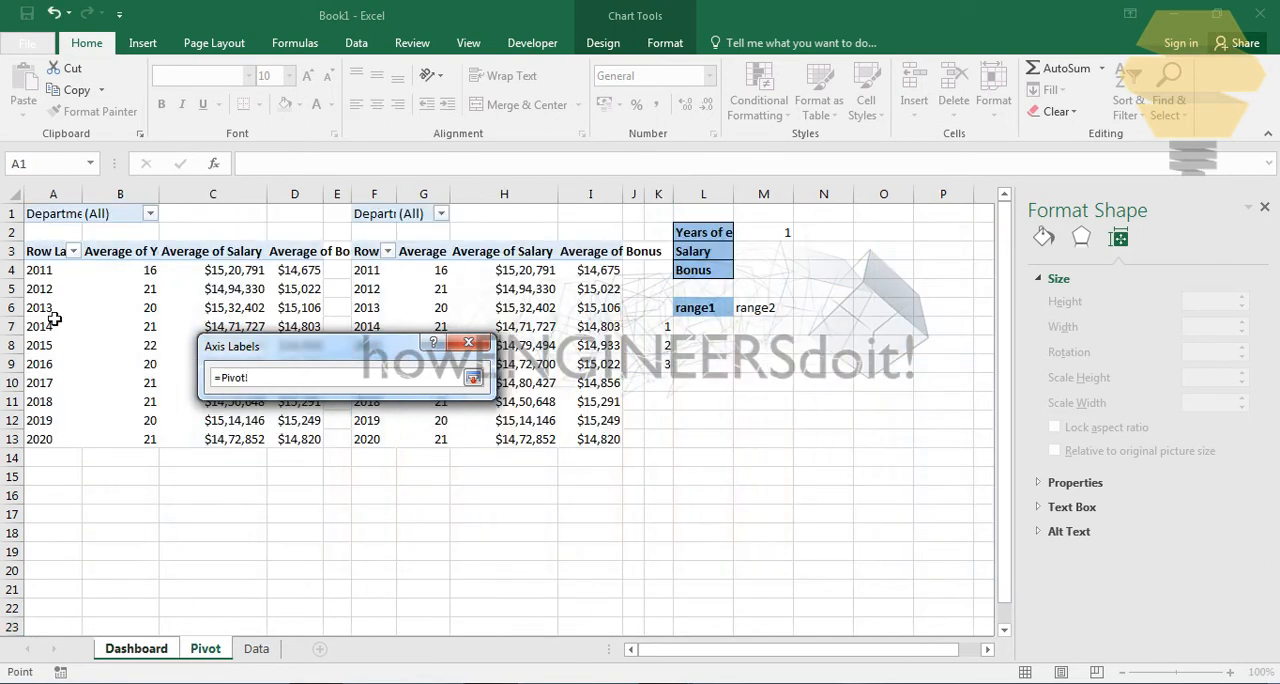
{"action": "left_click_drag", "start_coordinate": [52, 270], "coordinate": [51, 318]}
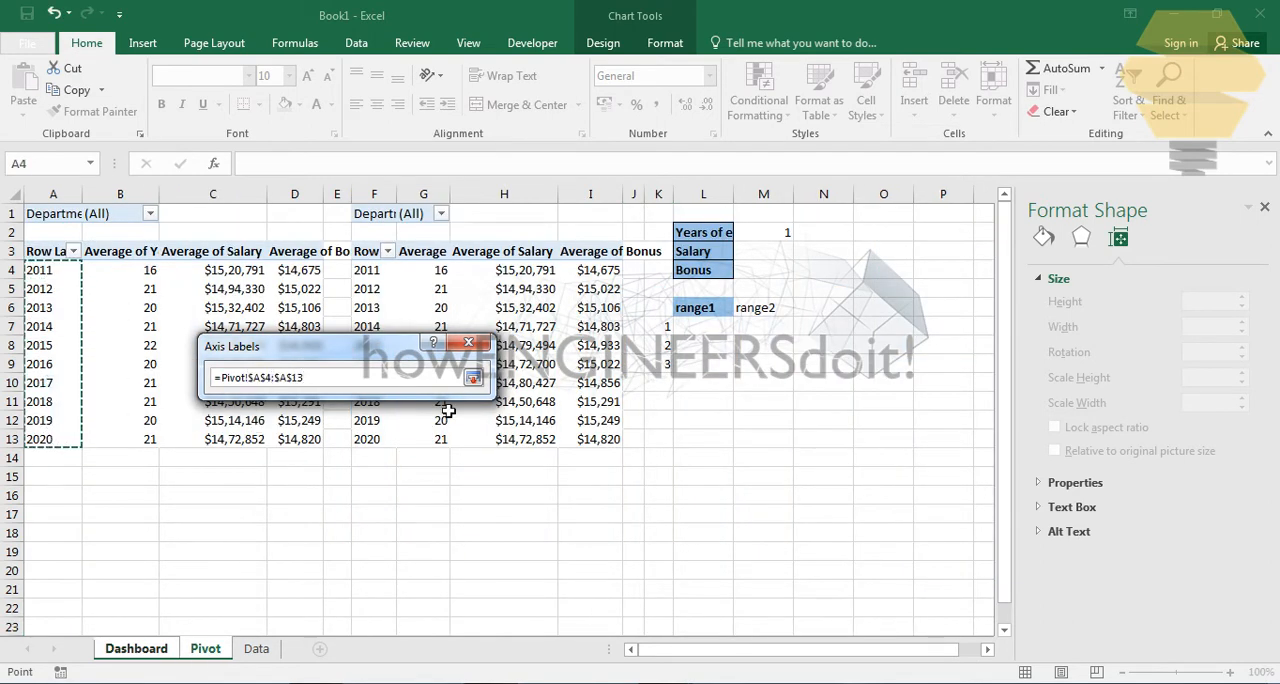
{"action": "left_click", "coordinate": [472, 377]}
{"action": "left_click", "coordinate": [369, 419]}
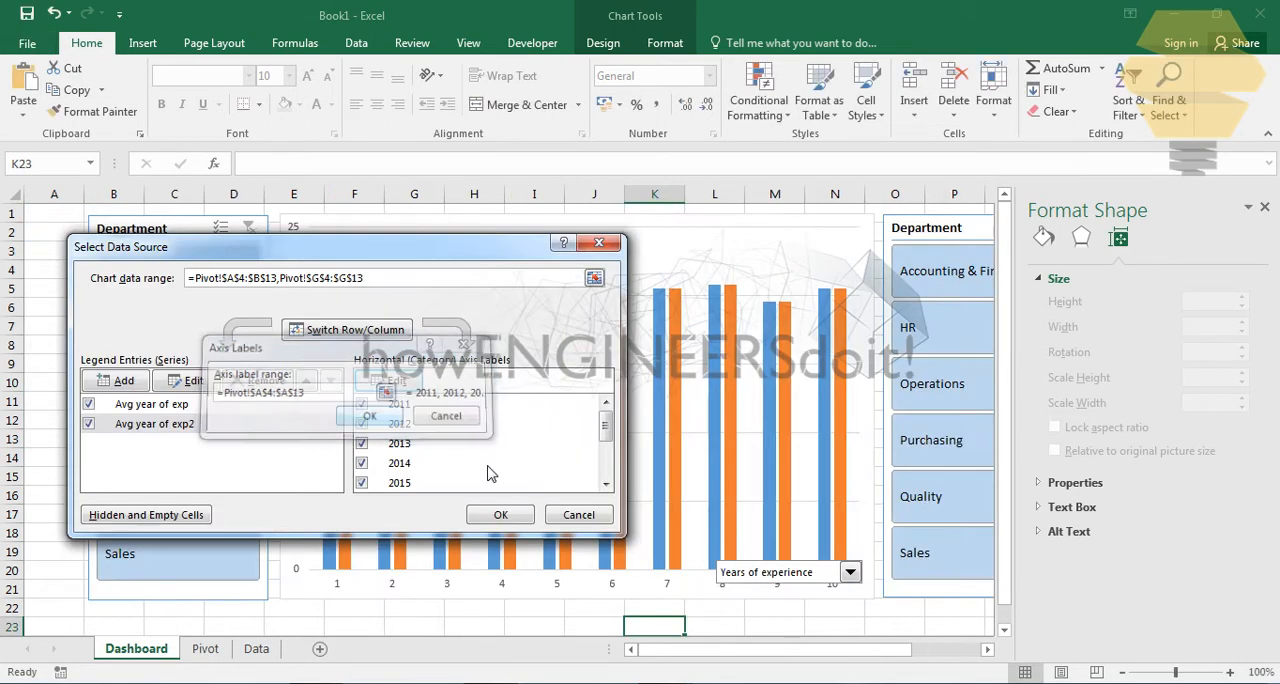
{"action": "left_click", "coordinate": [503, 515]}
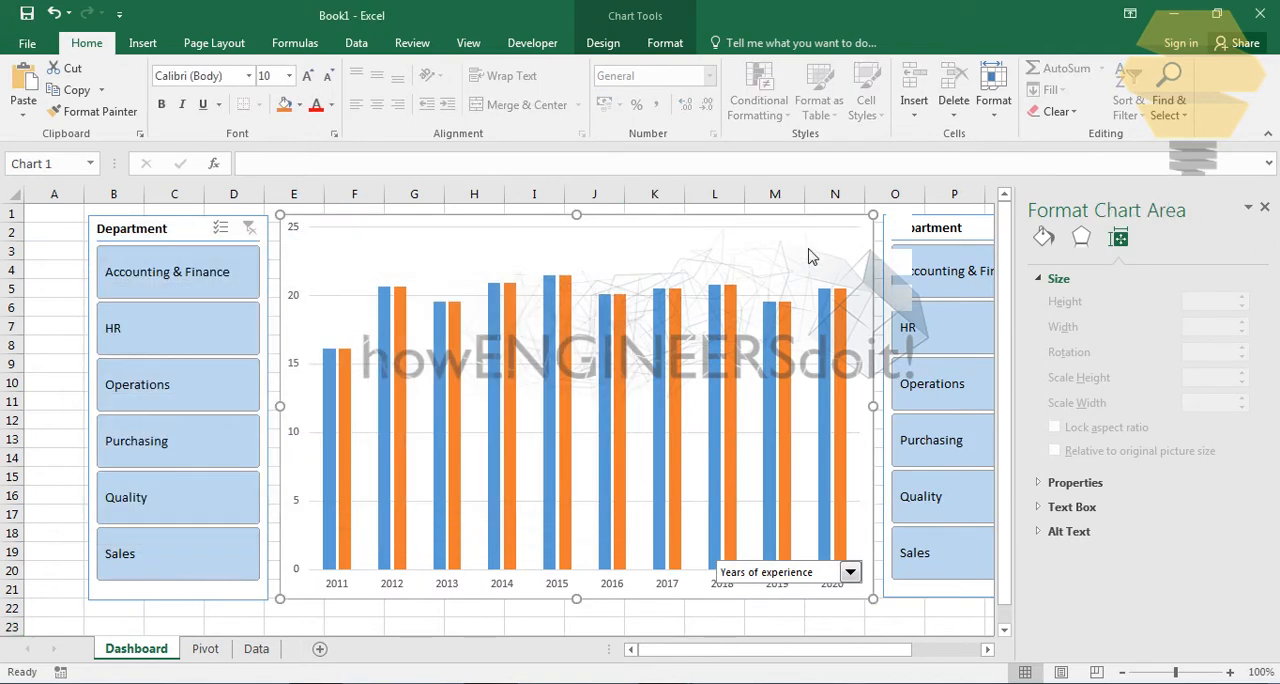
- Change the chart to a custom Combo type with both Avg year of exp and Avg year of exp2 as Line
{"action": "right_click", "coordinate": [857, 244]}
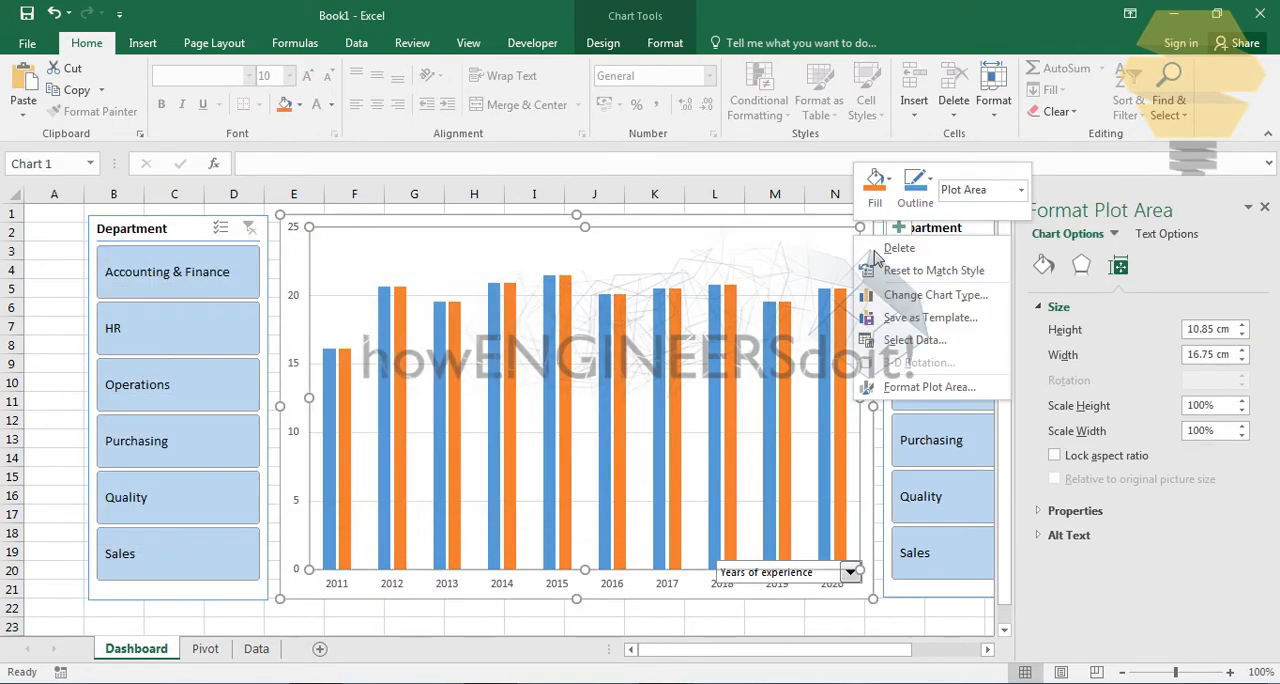
{"action": "left_click", "coordinate": [925, 296]}
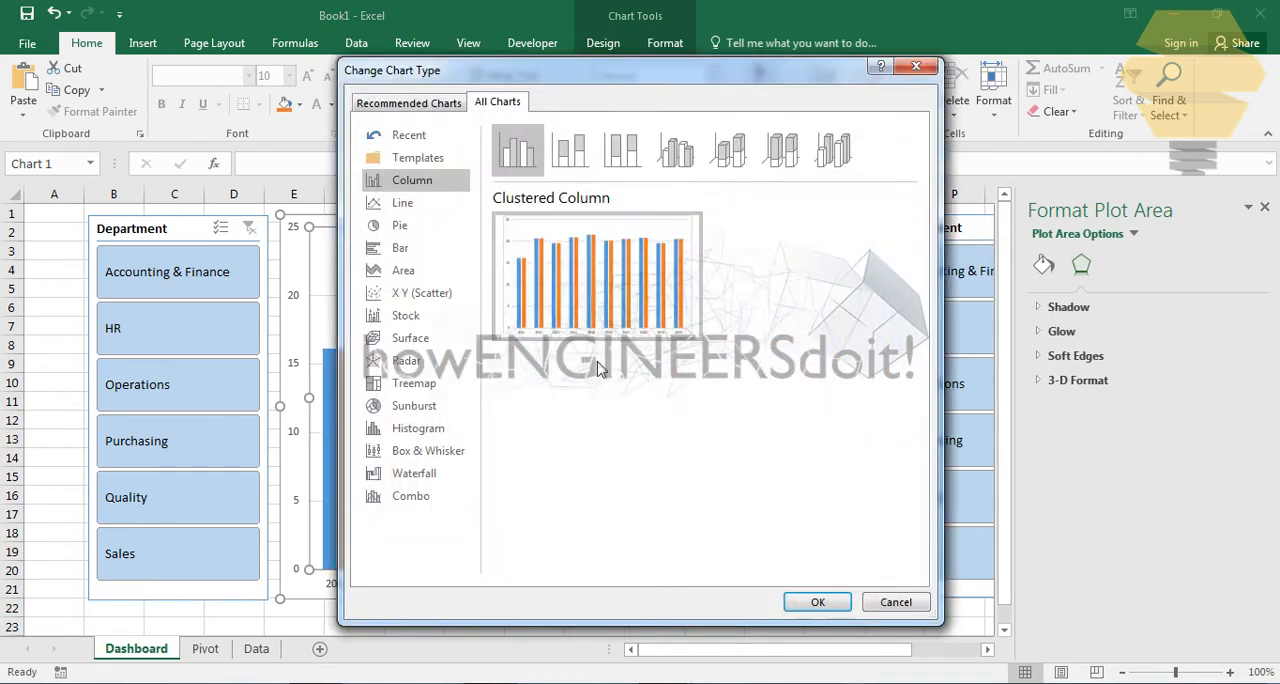
{"action": "left_click", "coordinate": [412, 496]}
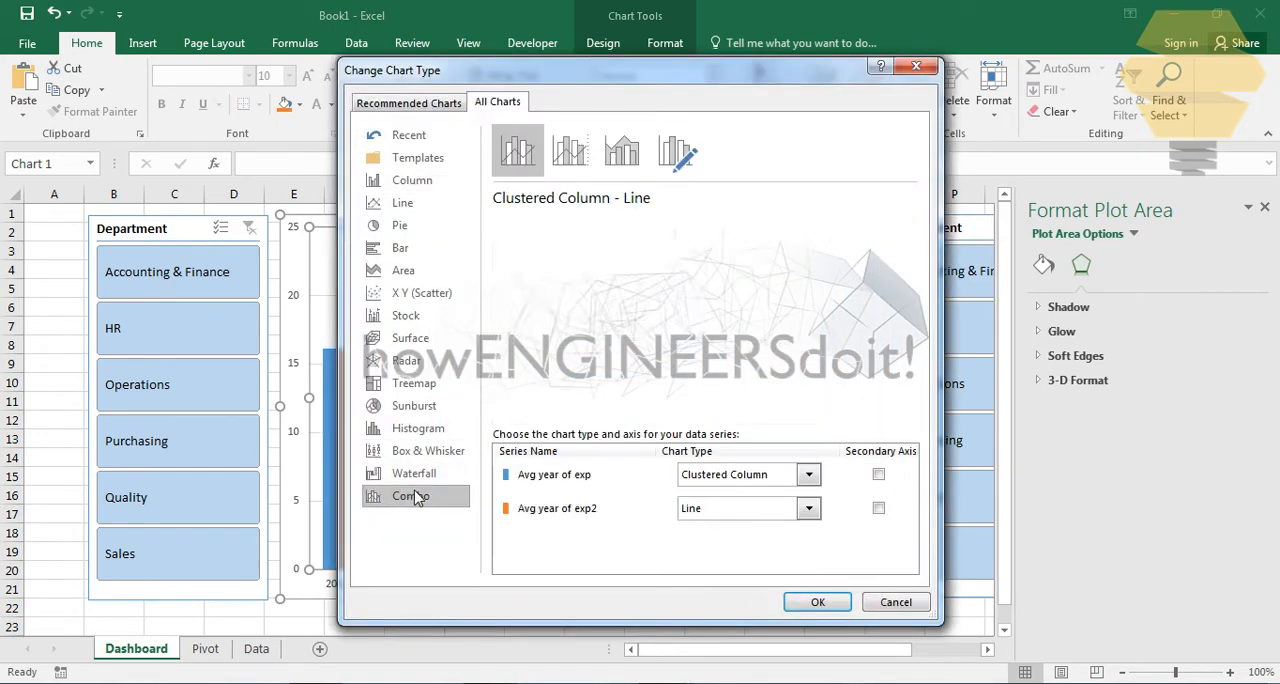
{"action": "left_click", "coordinate": [808, 475]}
{"action": "left_click", "coordinate": [706, 310]}
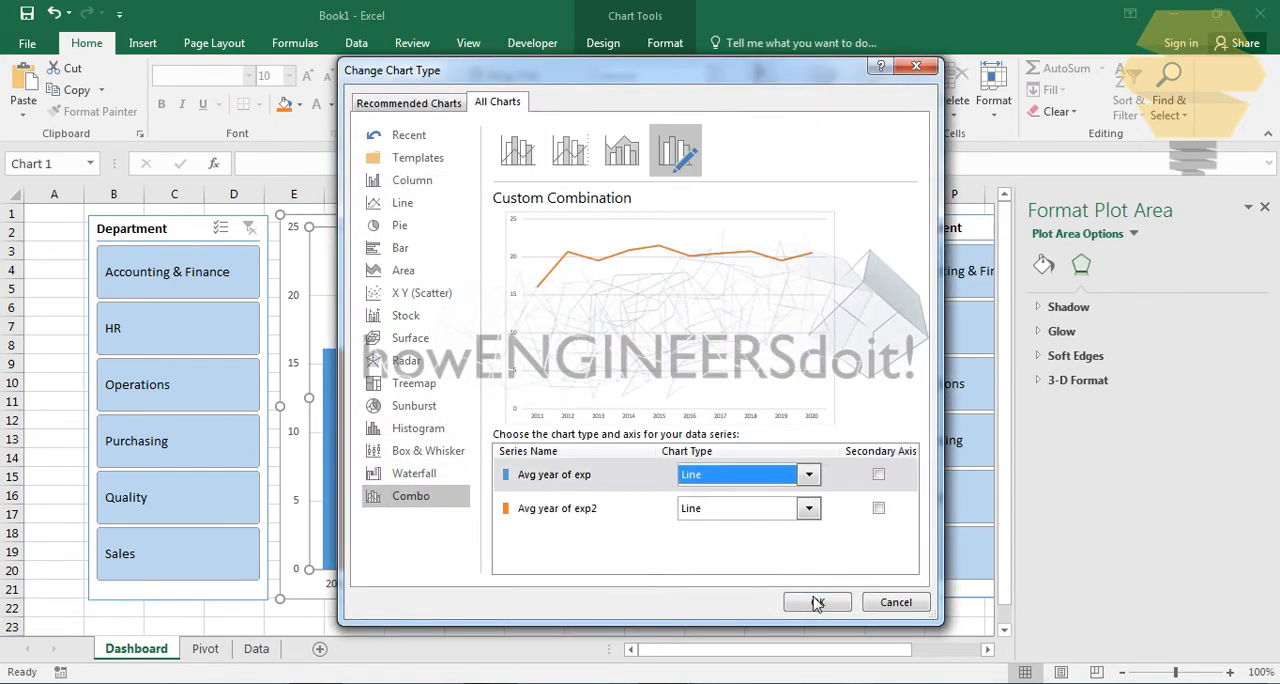
{"action": "left_click", "coordinate": [817, 603]}
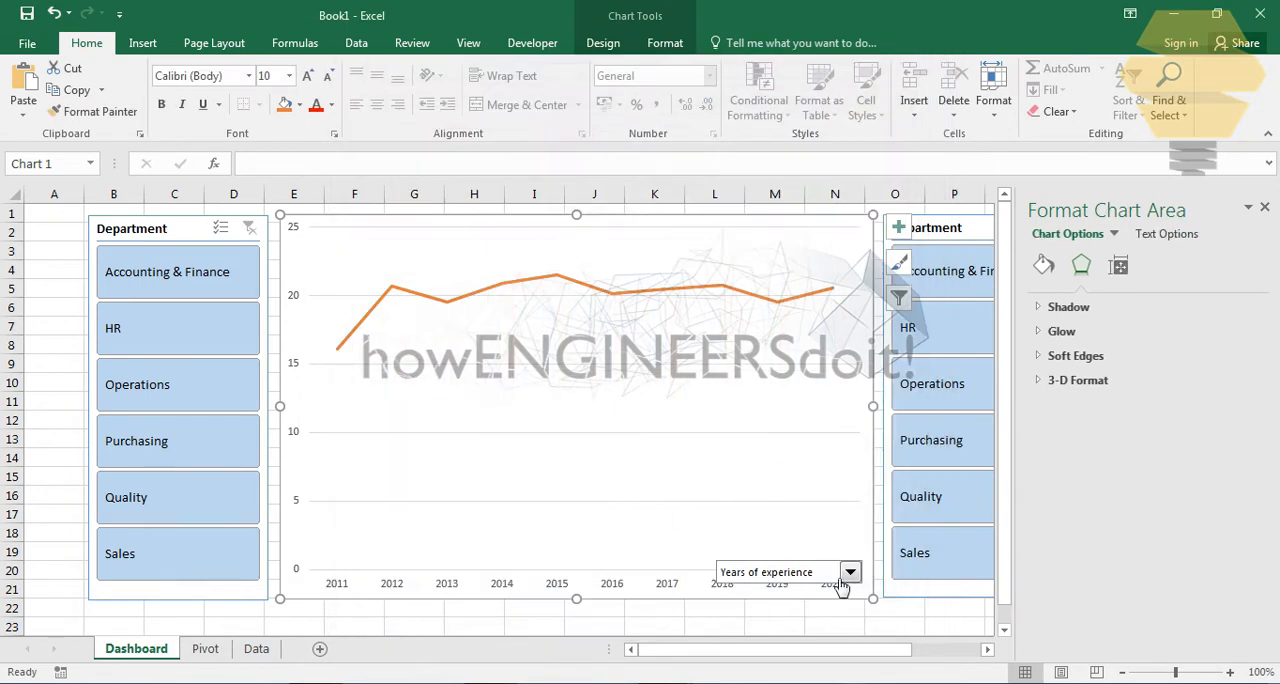
- Move the Years of experience combo box up so it clears the chart's year labels
{"action": "left_click", "coordinate": [811, 571]}
{"action": "left_click", "coordinate": [811, 571]}
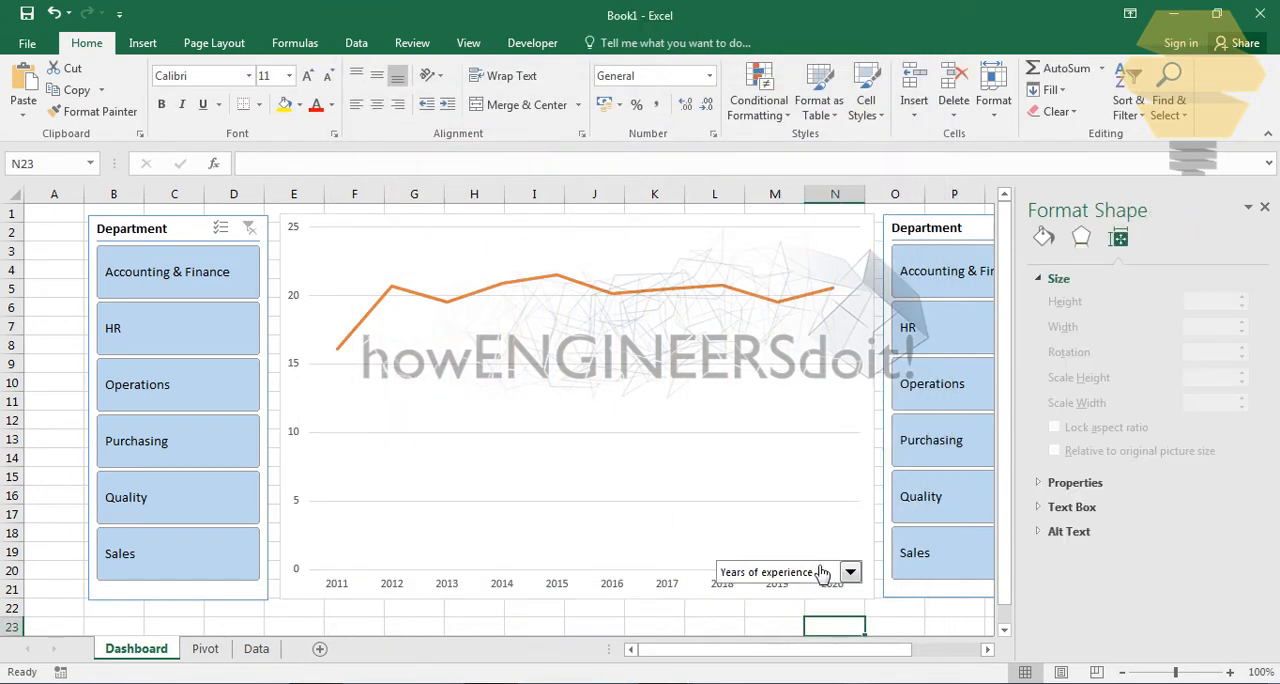
{"action": "right_click", "coordinate": [818, 571]}
{"action": "left_click", "coordinate": [818, 572]}
{"action": "left_click_drag", "start_coordinate": [817, 572], "coordinate": [818, 548]}
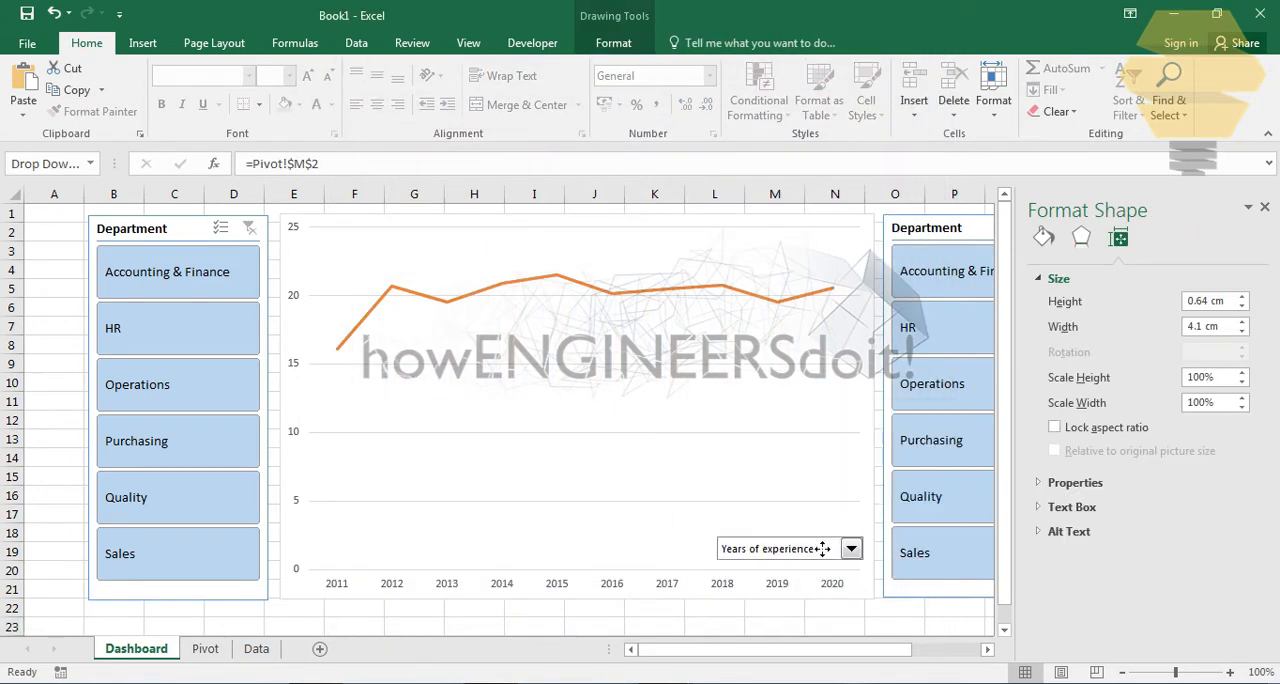
{"action": "left_click", "coordinate": [846, 625]}
- Apply the dark chart style with the black gradient background to the line chart and close the formatting pane
{"action": "left_click", "coordinate": [806, 296]}
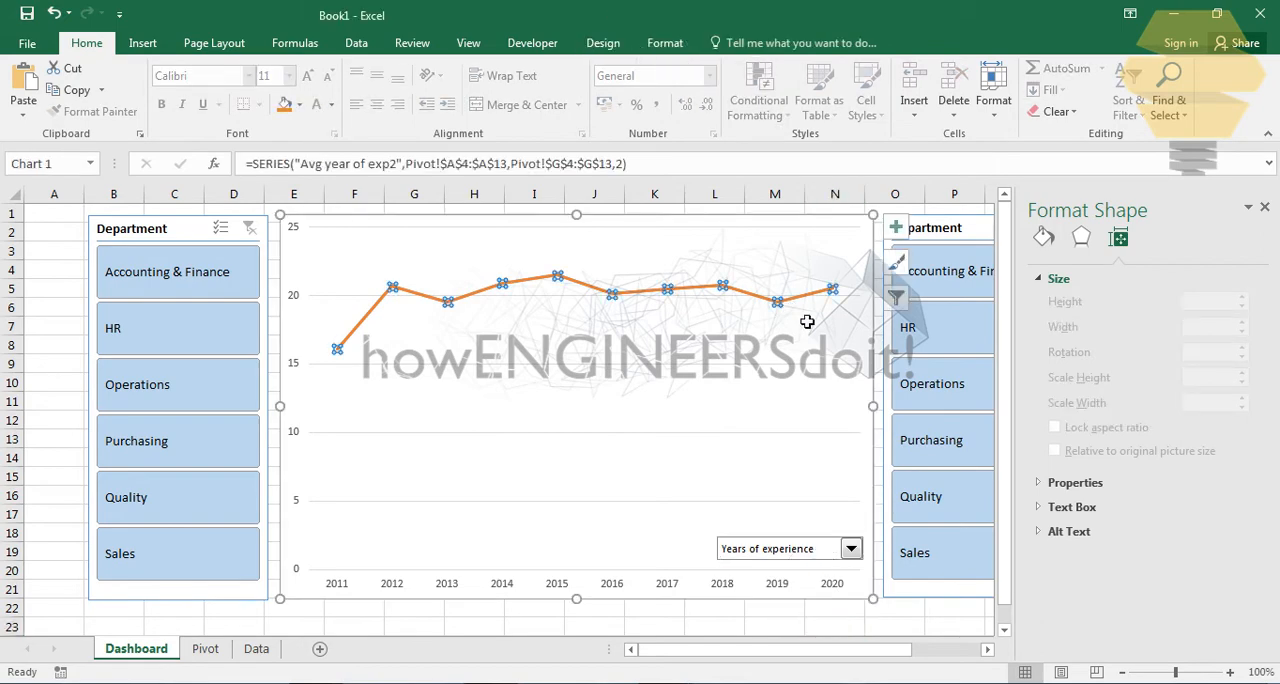
{"action": "left_click", "coordinate": [835, 247]}
{"action": "left_click", "coordinate": [665, 43]}
{"action": "left_click", "coordinate": [603, 43]}
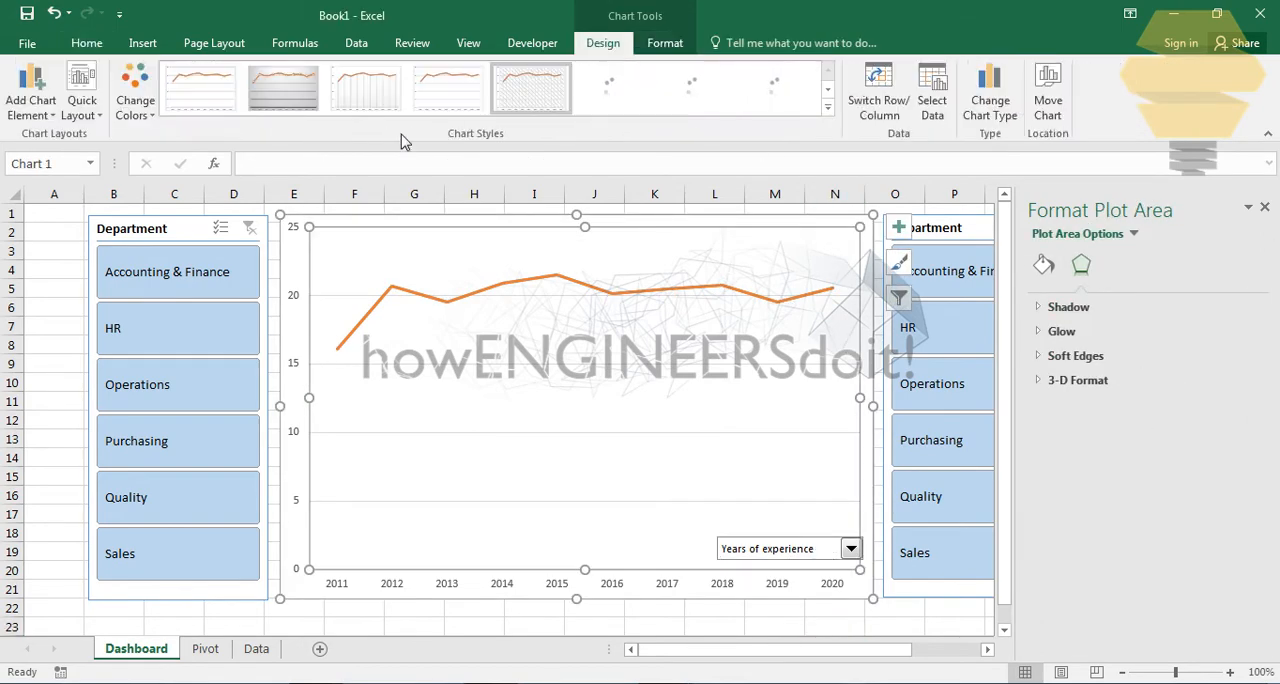
{"action": "left_click", "coordinate": [613, 90]}
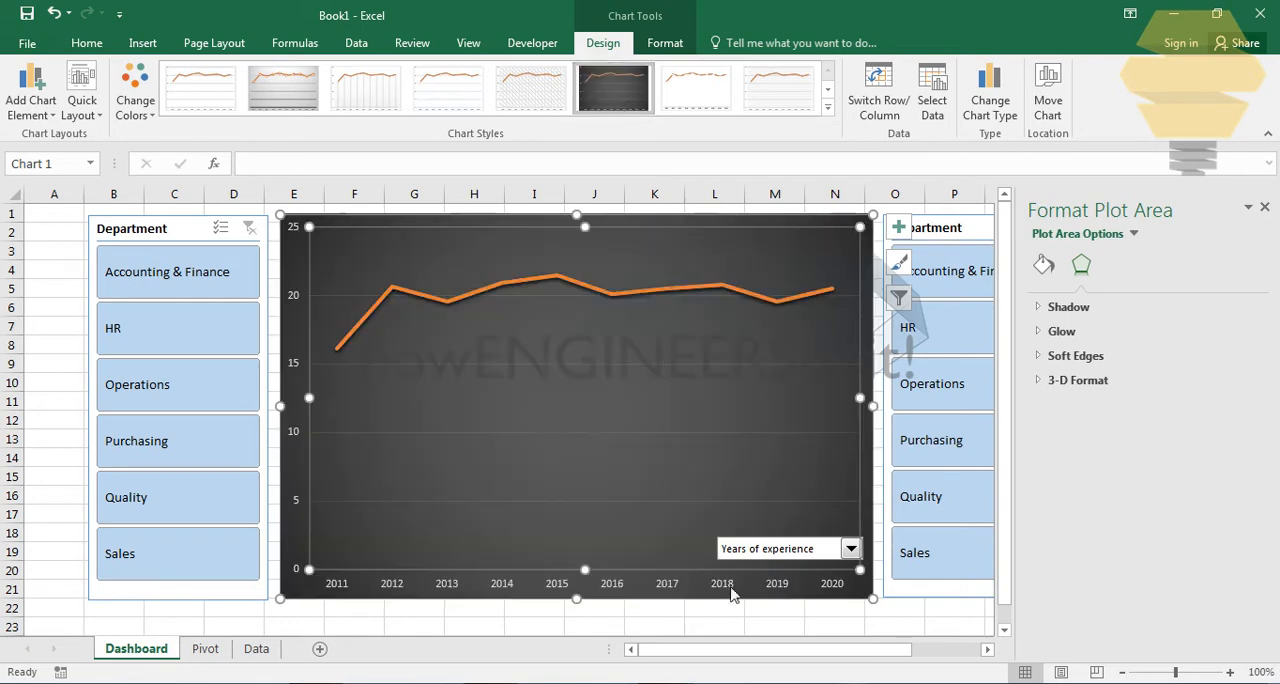
{"action": "left_click", "coordinate": [858, 626]}
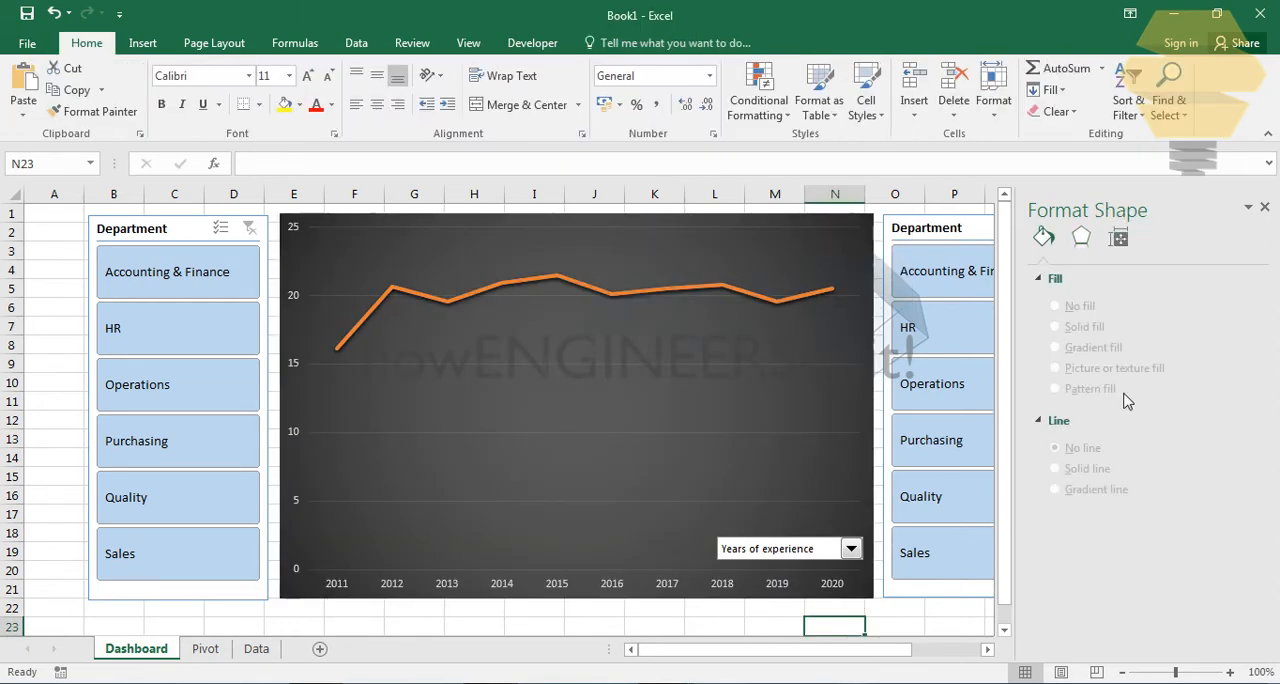
{"action": "left_click", "coordinate": [1264, 207]}
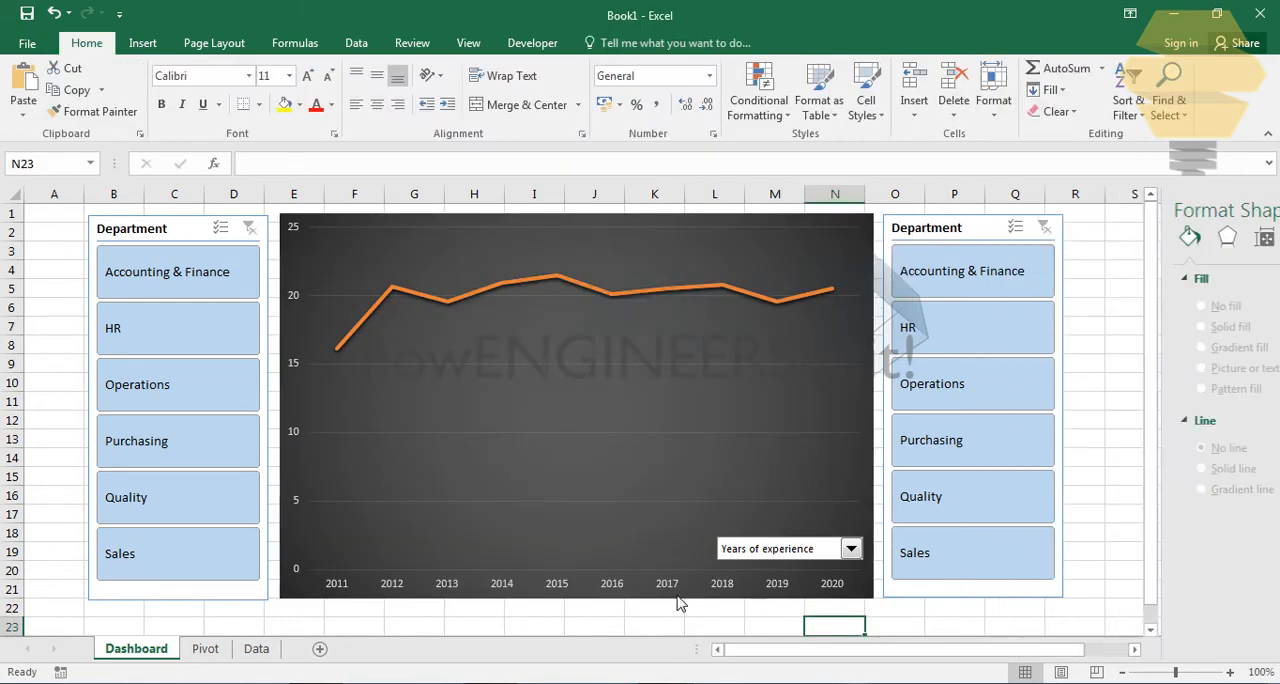
- Filter the first Department slicer to Accounting & Finance and the second one to Purchasing
{"action": "left_click", "coordinate": [1103, 362]}
{"action": "left_click", "coordinate": [127, 284]}
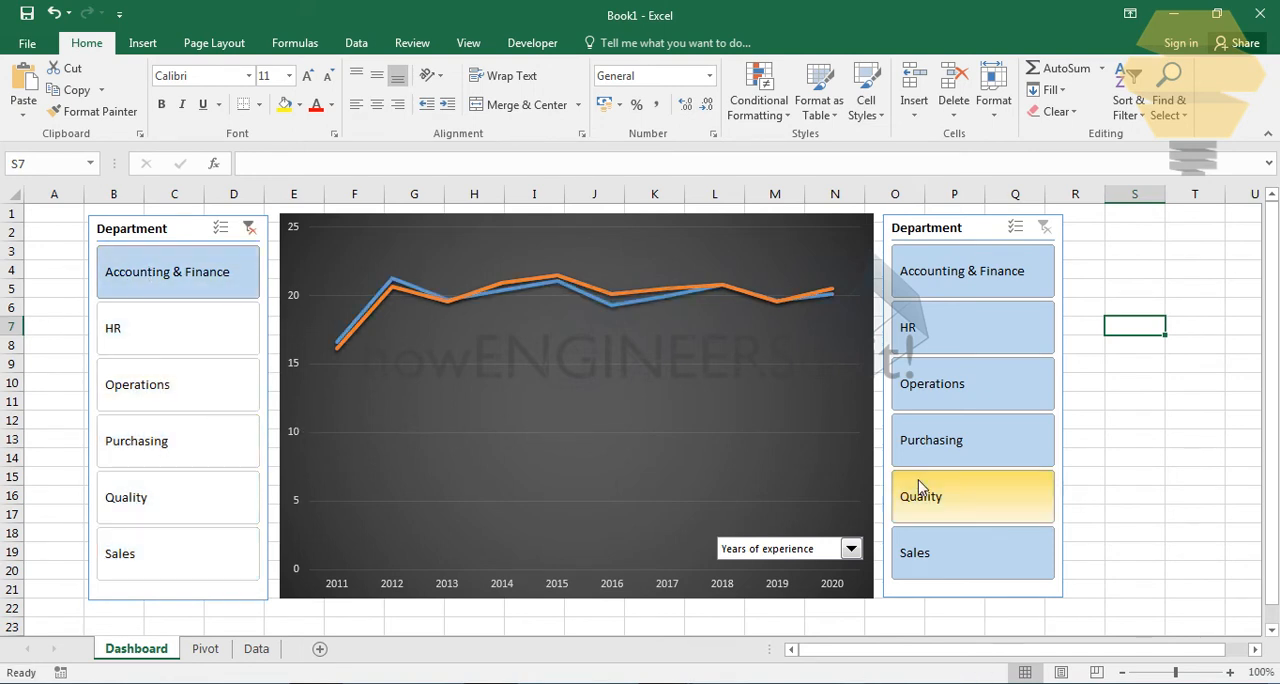
{"action": "left_click", "coordinate": [950, 441]}
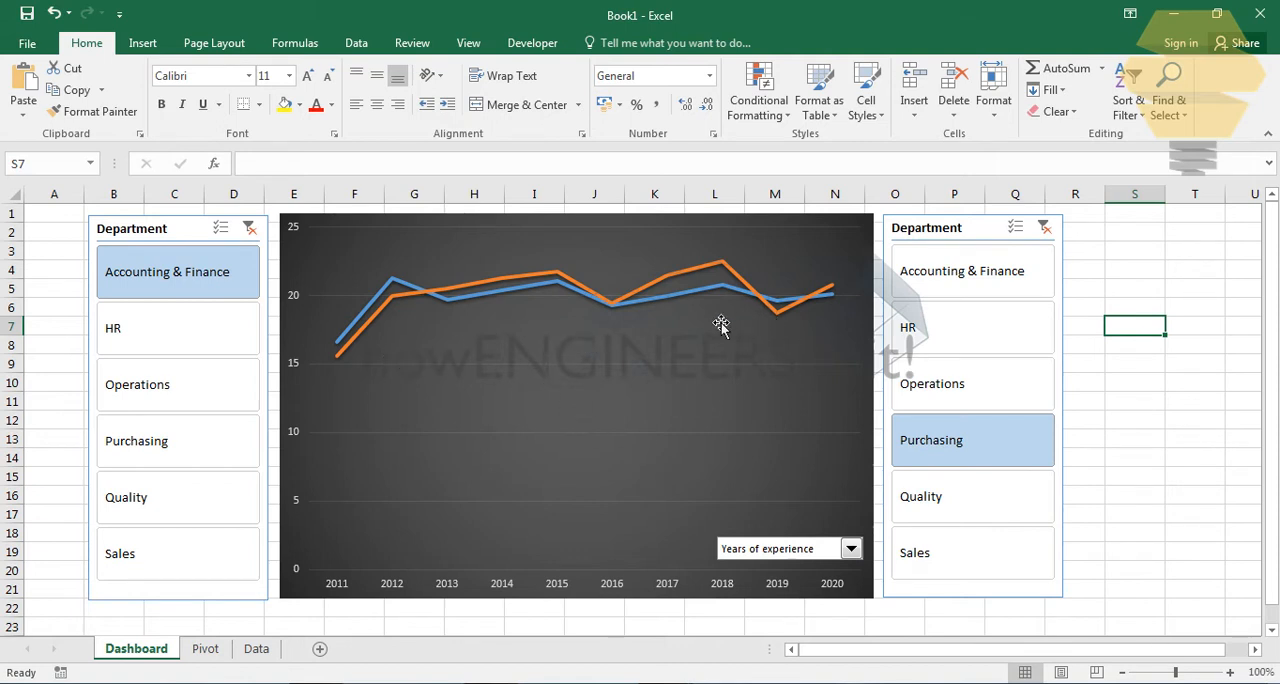
- Test the combo box with Salary and Bonus, return it to Years of experience, and check the Pivot sheet
{"action": "left_click", "coordinate": [814, 550]}
{"action": "left_click", "coordinate": [762, 580]}
{"action": "left_click", "coordinate": [760, 590]}
{"action": "left_click", "coordinate": [766, 549]}
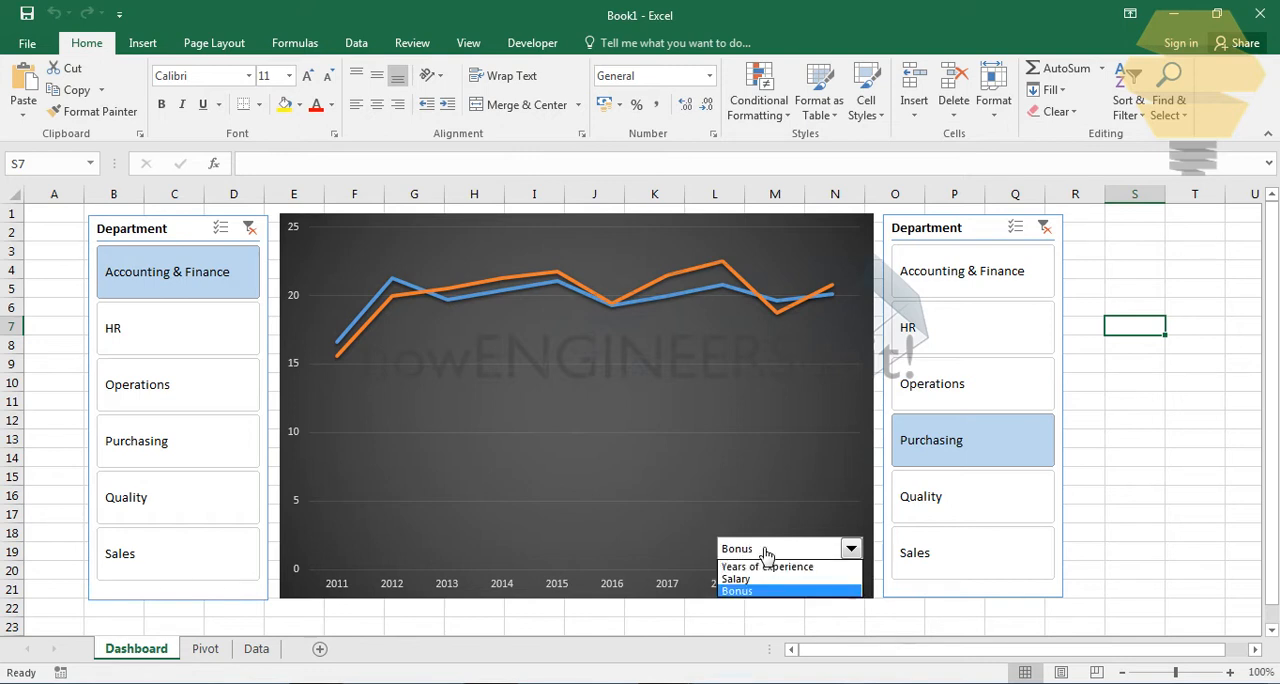
{"action": "left_click", "coordinate": [758, 567]}
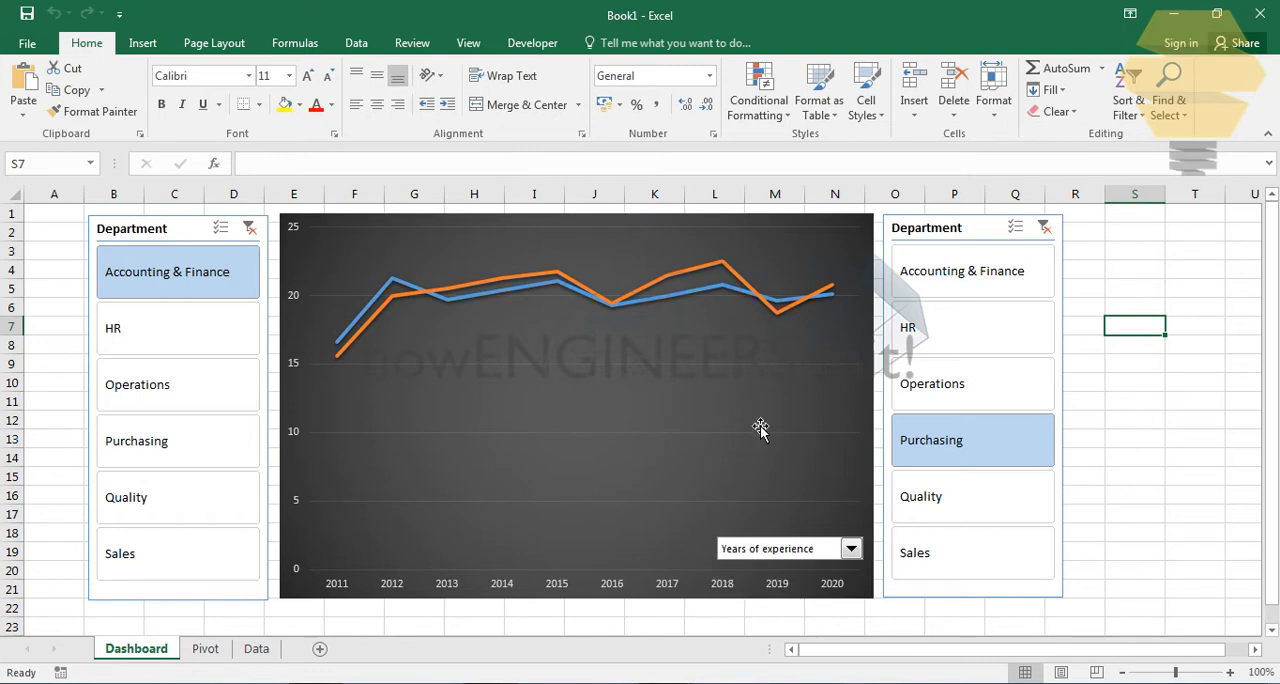
{"action": "left_click", "coordinate": [207, 650]}
{"action": "left_click", "coordinate": [150, 649]}
- Choose Salary in the dashboard's combo box and go to the Pivot sheet
{"action": "left_click", "coordinate": [773, 552]}
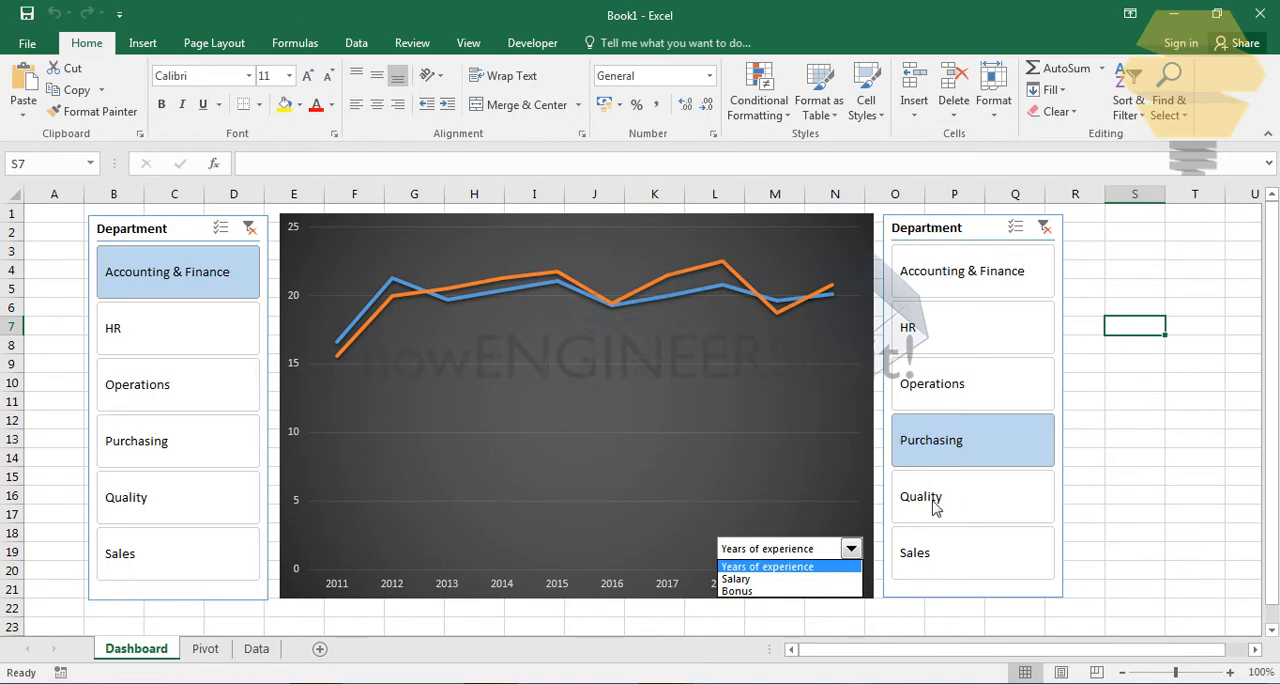
{"action": "left_click", "coordinate": [745, 580]}
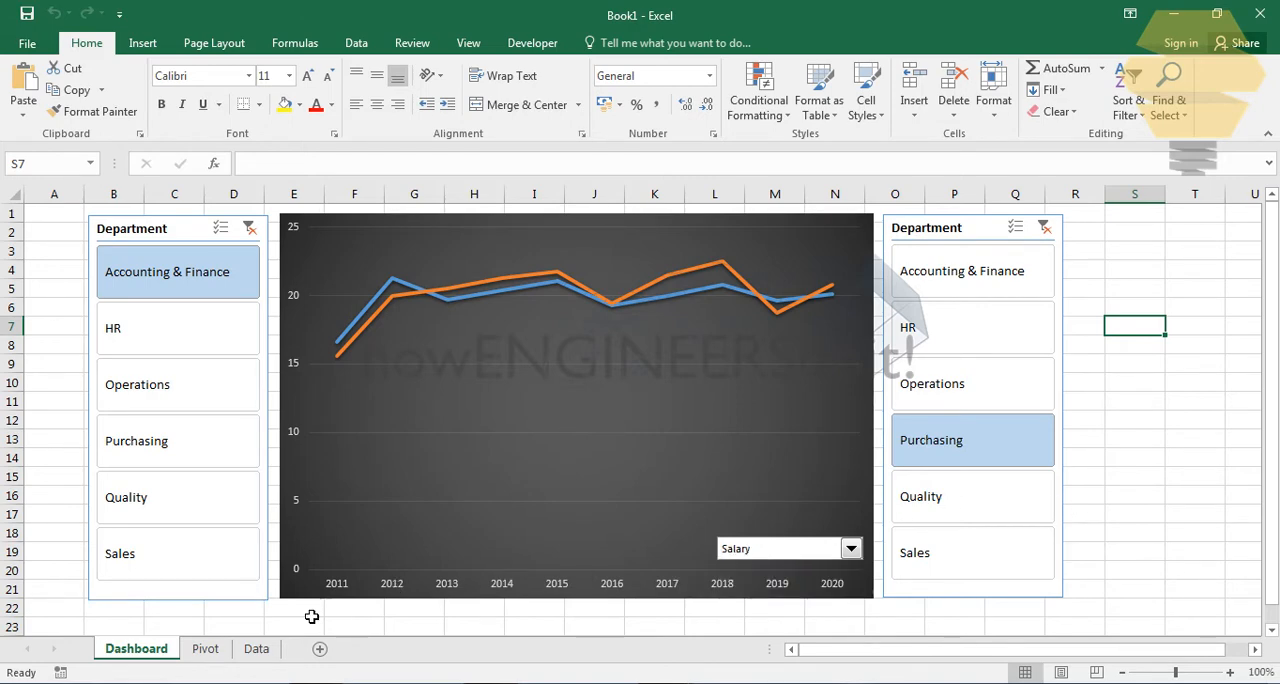
{"action": "left_click", "coordinate": [210, 648]}
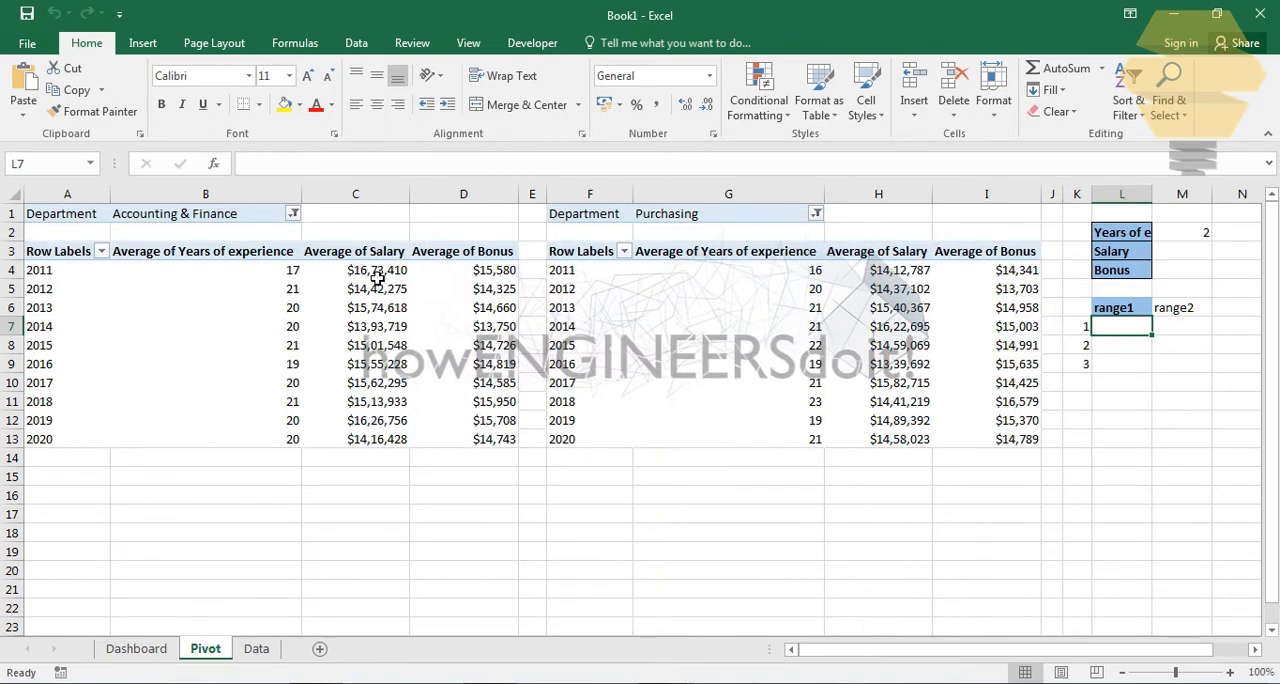
- Enter the range text B4:B13 in cell L7 under range1 on the Pivot sheet
{"action": "left_click", "coordinate": [1144, 351]}
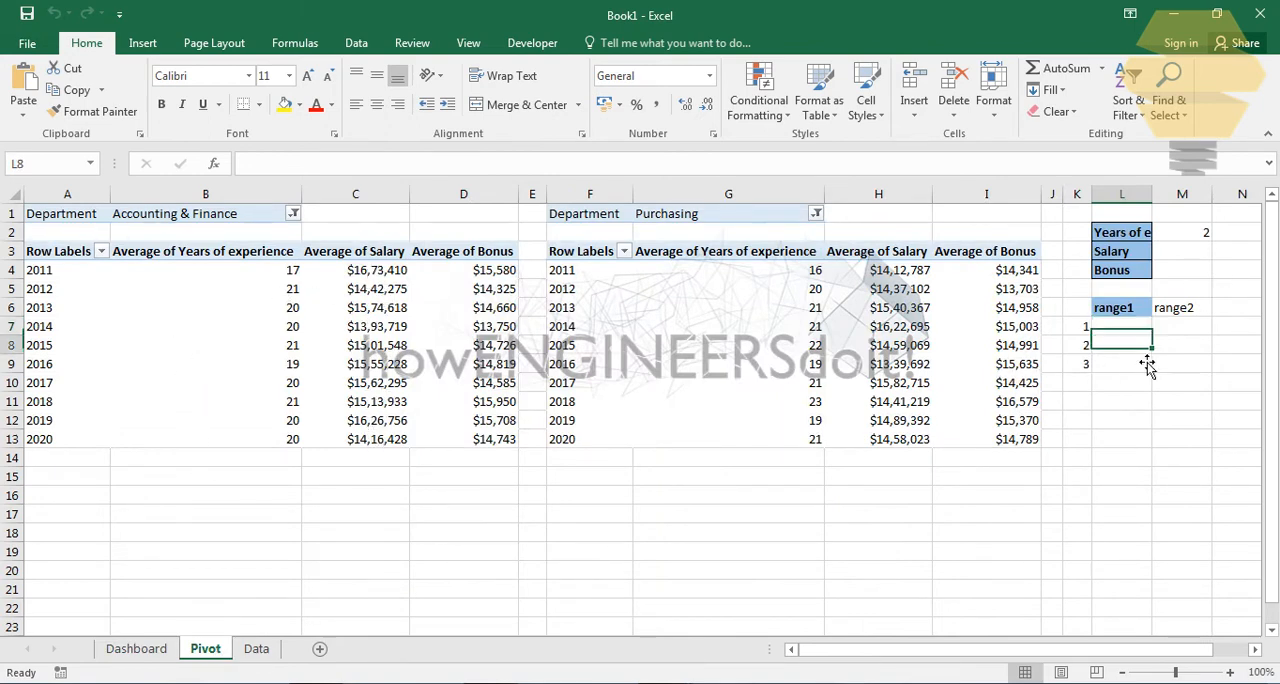
{"action": "left_click", "coordinate": [1124, 331]}
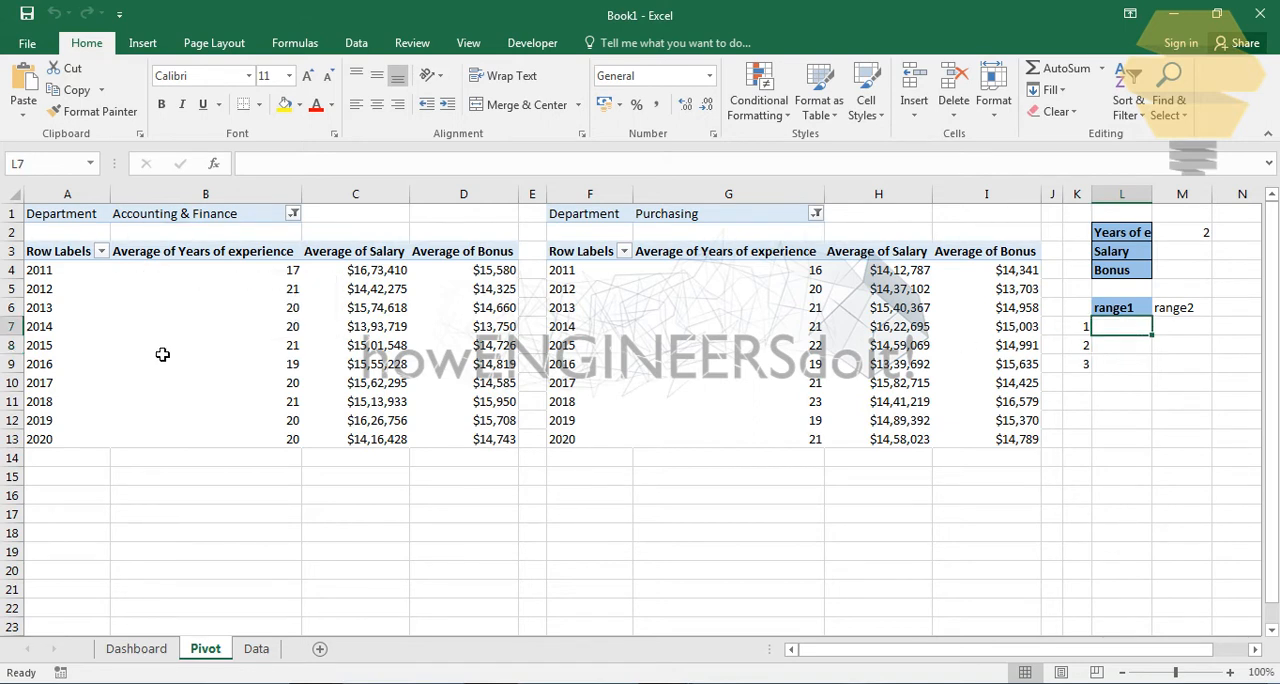
{"action": "left_click", "coordinate": [1061, 334]}
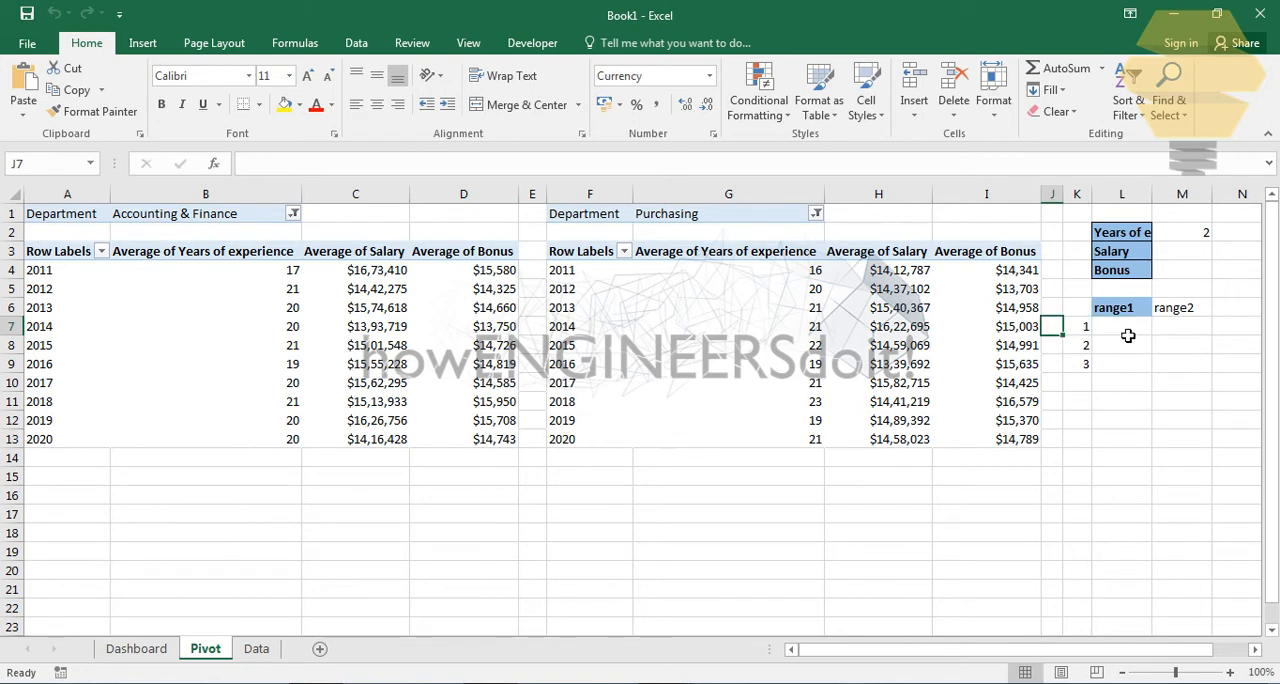
{"action": "left_click", "coordinate": [1129, 335]}
{"action": "type", "text": "B4"}
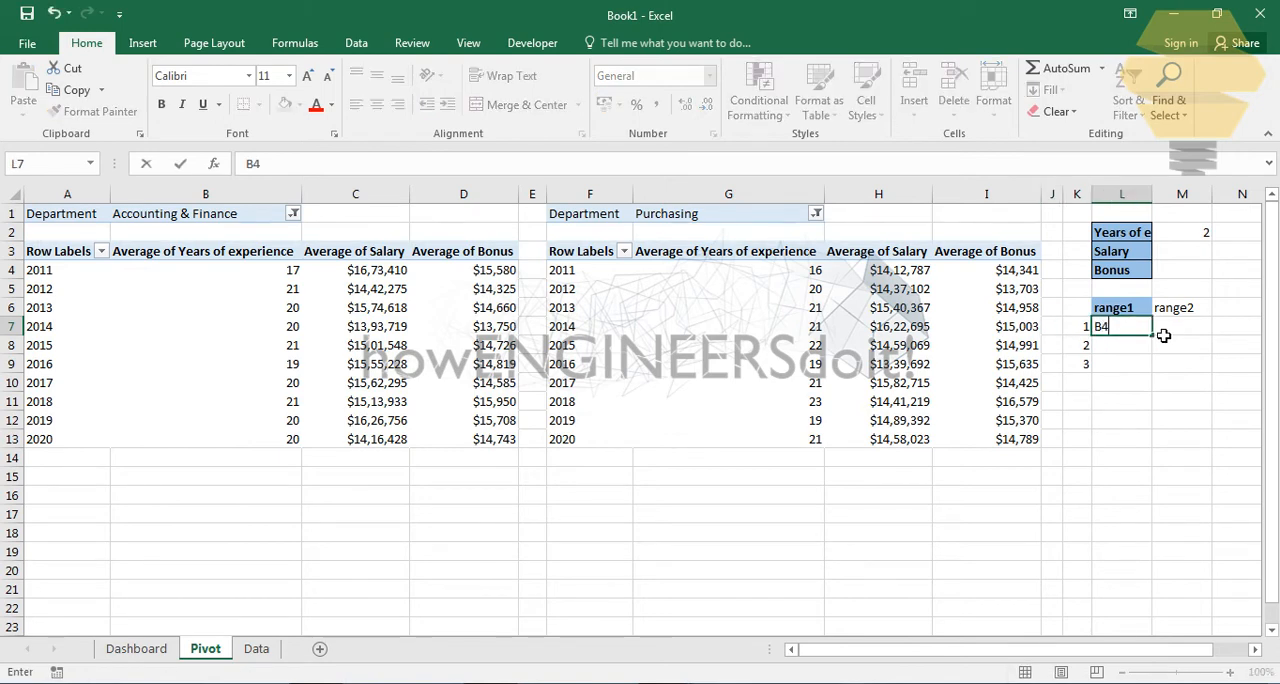
{"action": "type", "text": ":B13"}
{"action": "key", "text": "Return"}
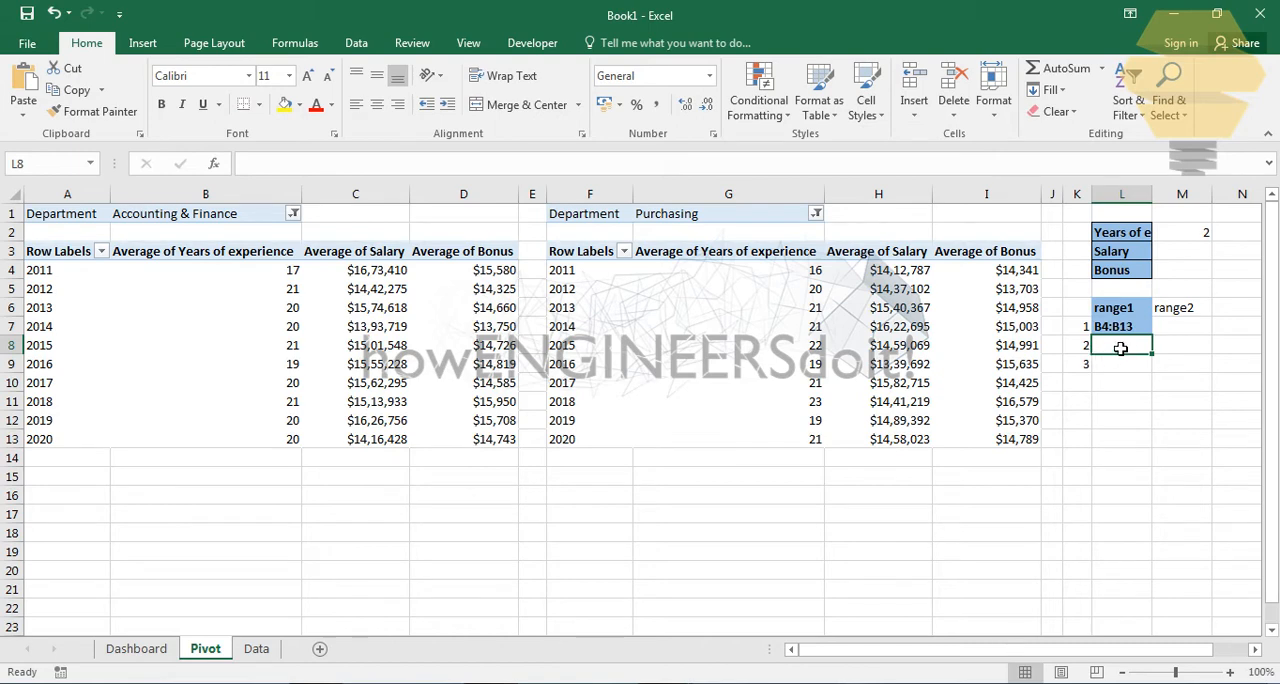
- Enter the column letters B, C and D in cells J7 to J9, beside the index numbers 1 to 3
{"action": "left_click", "coordinate": [1062, 333]}
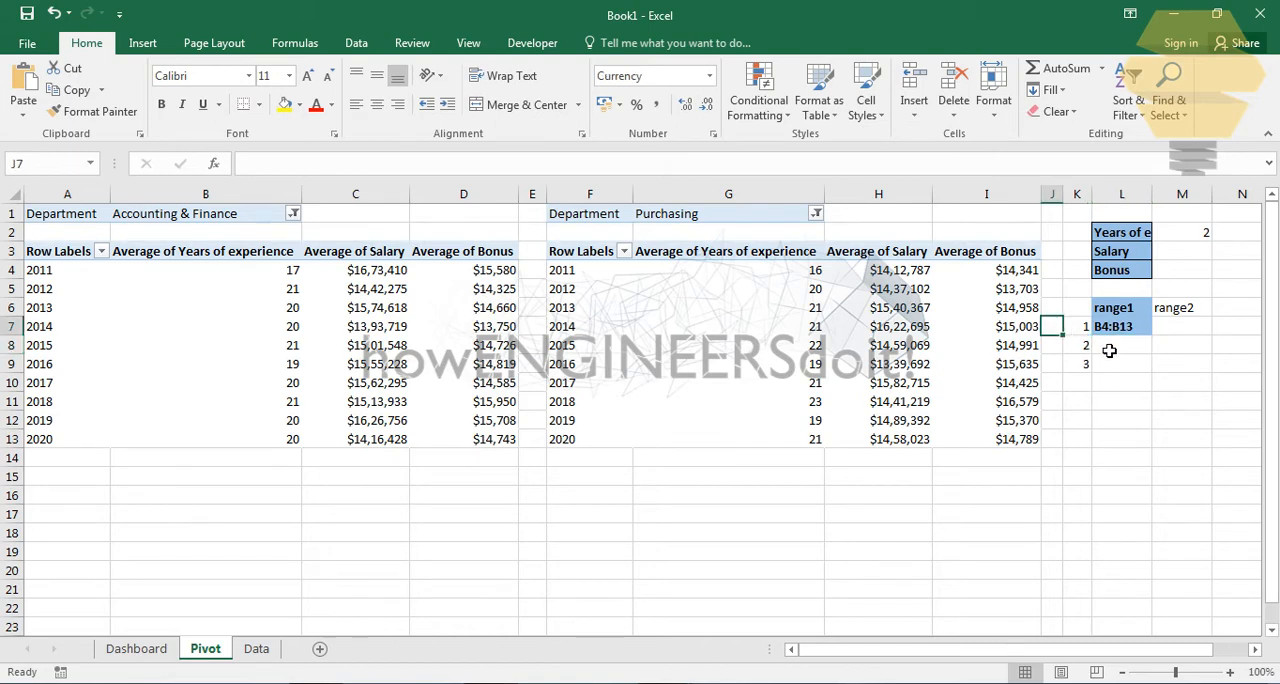
{"action": "type", "text": "B"}
{"action": "key", "text": "Return"}
{"action": "type", "text": "C"}
{"action": "key", "text": "Return"}
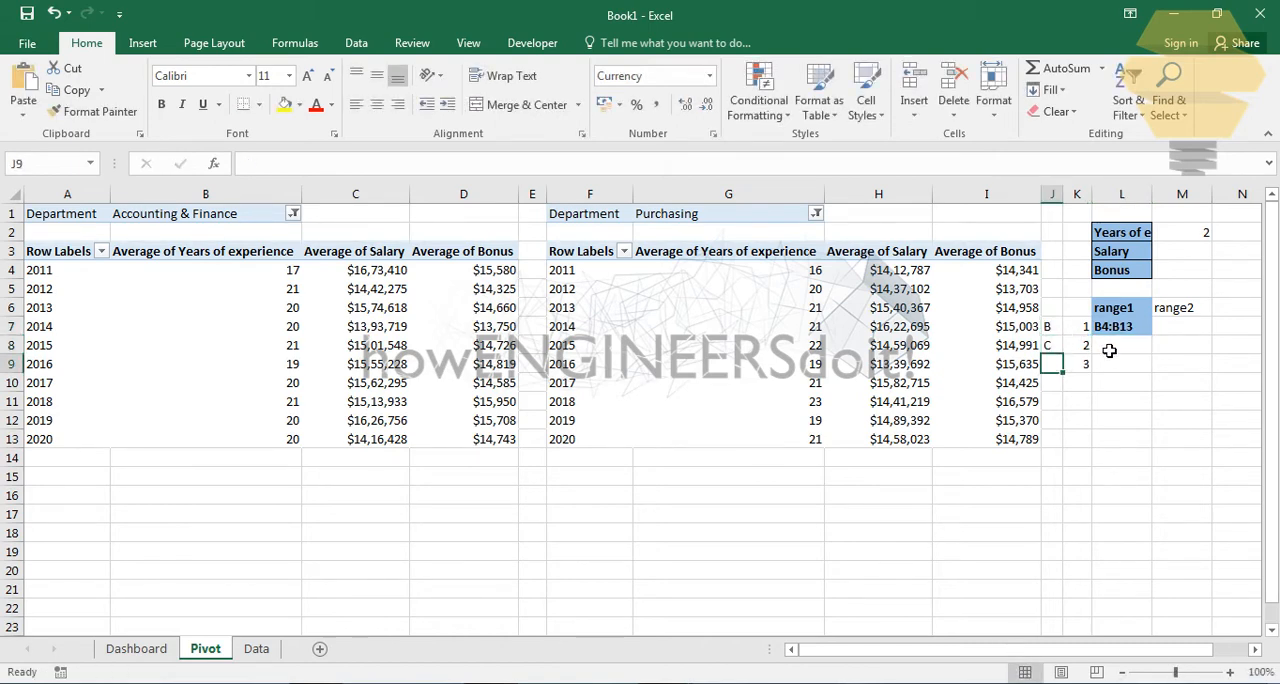
{"action": "left_click_drag", "start_coordinate": [1052, 330], "coordinate": [1066, 378]}
{"action": "left_click", "coordinate": [1060, 405]}
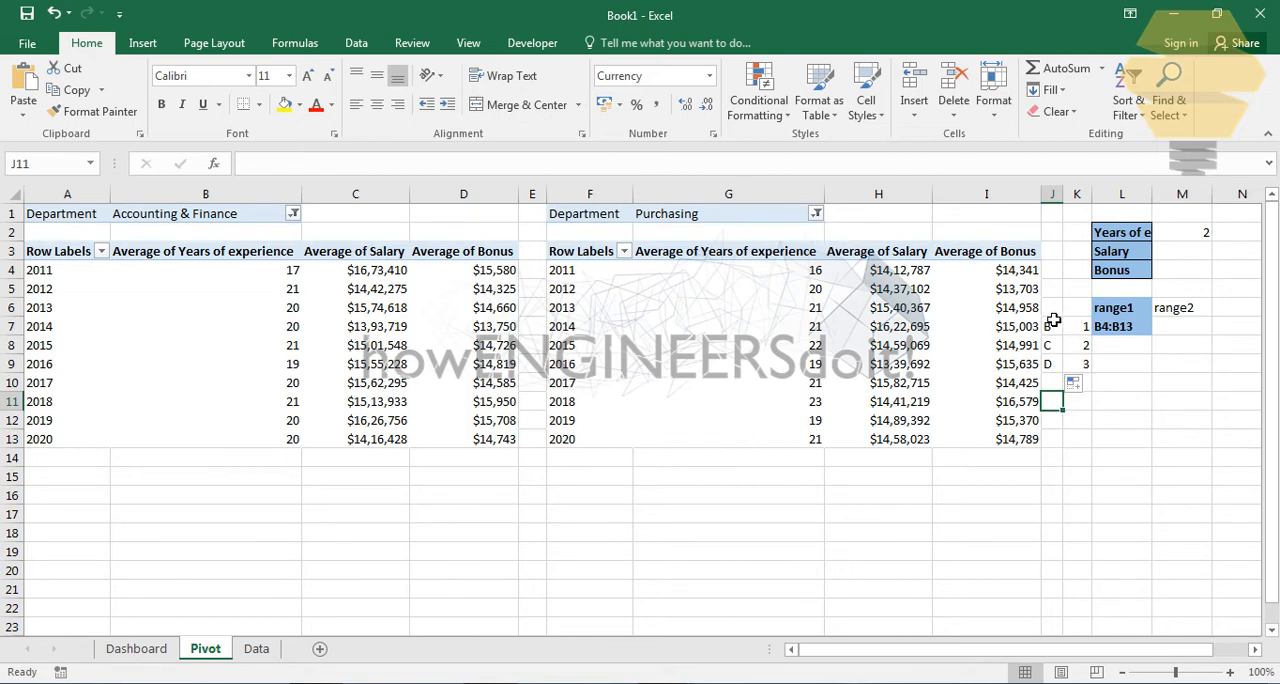
{"action": "left_click_drag", "start_coordinate": [1057, 331], "coordinate": [1061, 369]}
{"action": "left_click", "coordinate": [1084, 365]}
{"action": "left_click", "coordinate": [1085, 347]}
{"action": "left_click", "coordinate": [1084, 329]}
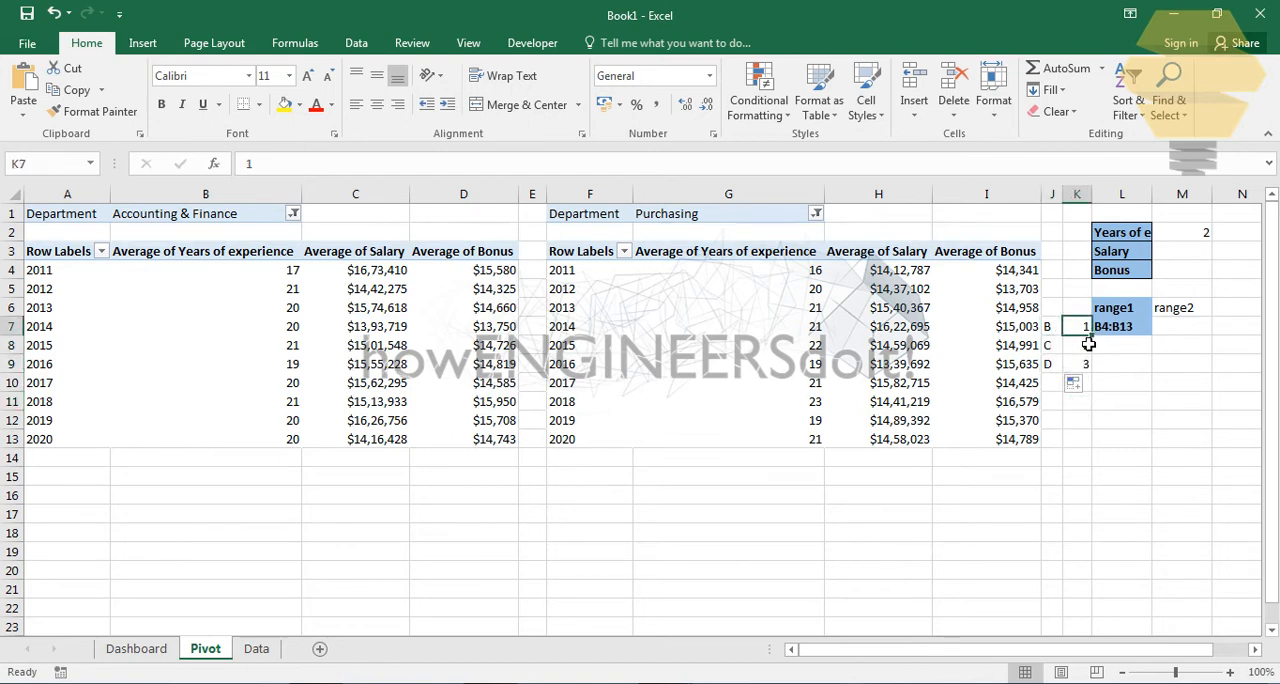
{"action": "left_click", "coordinate": [1082, 350]}
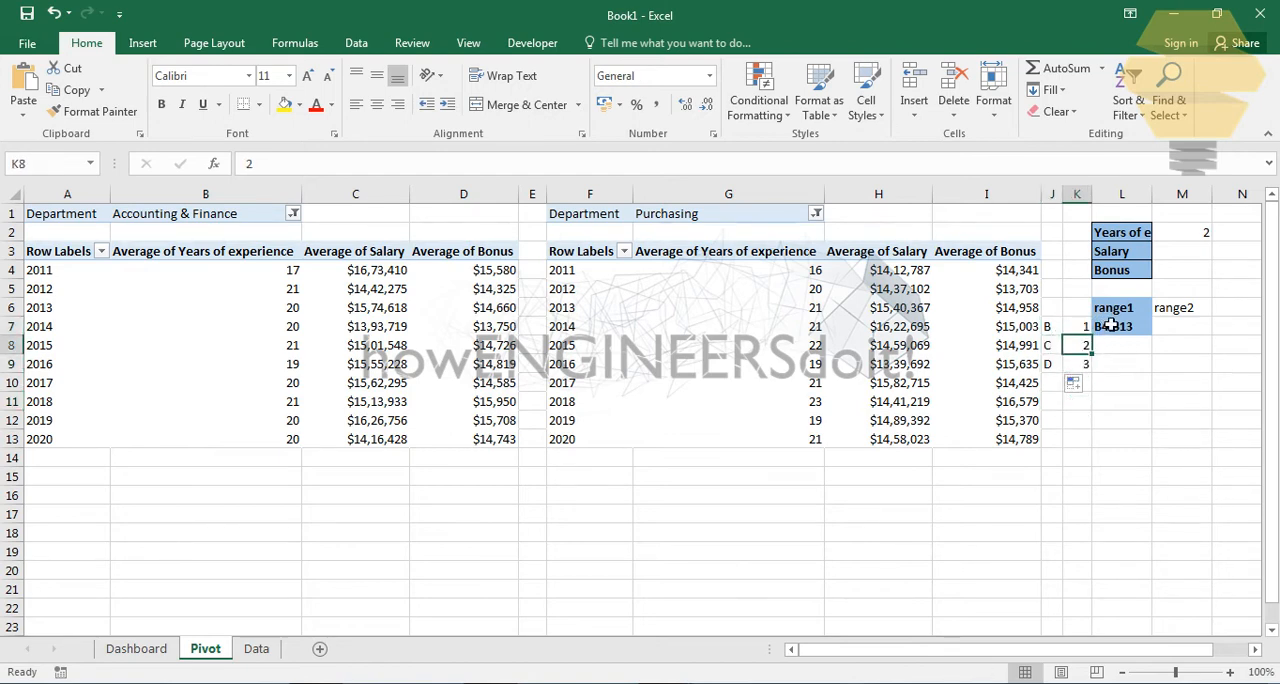
- Replace the range text in L7 with a concatenation formula starting from the column letter in J7, =J7&
{"action": "left_click", "coordinate": [1112, 330]}
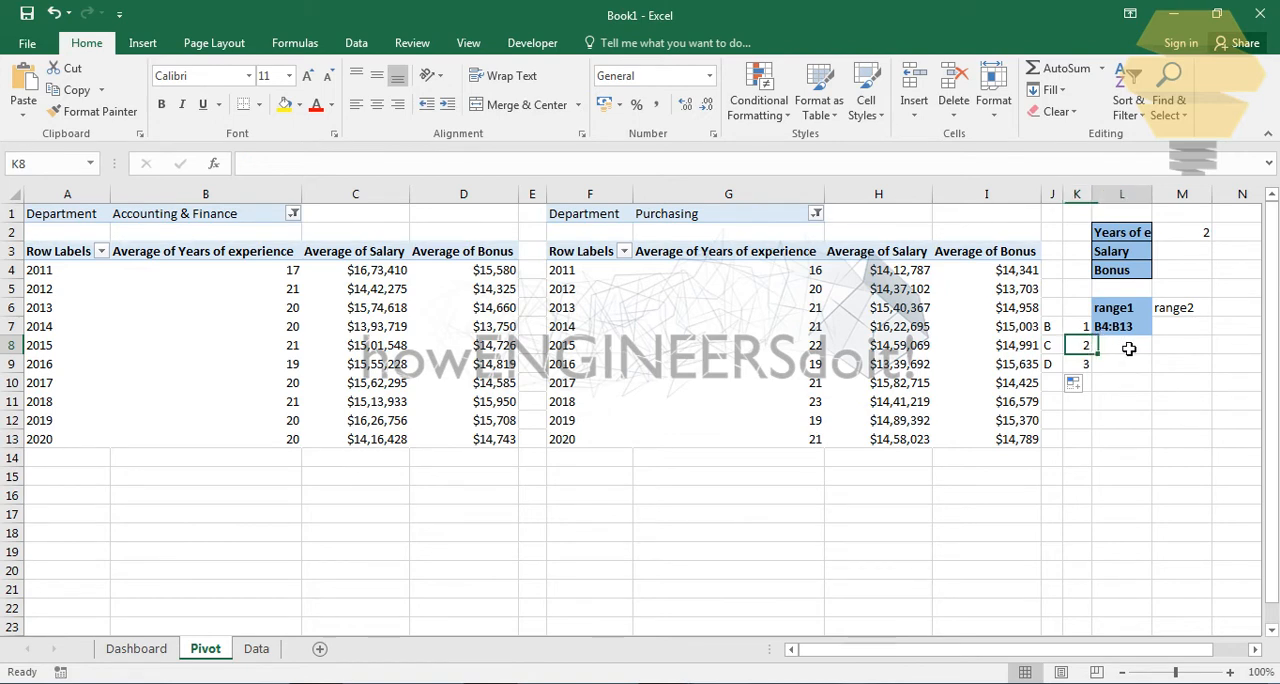
{"action": "type", "text": "="}
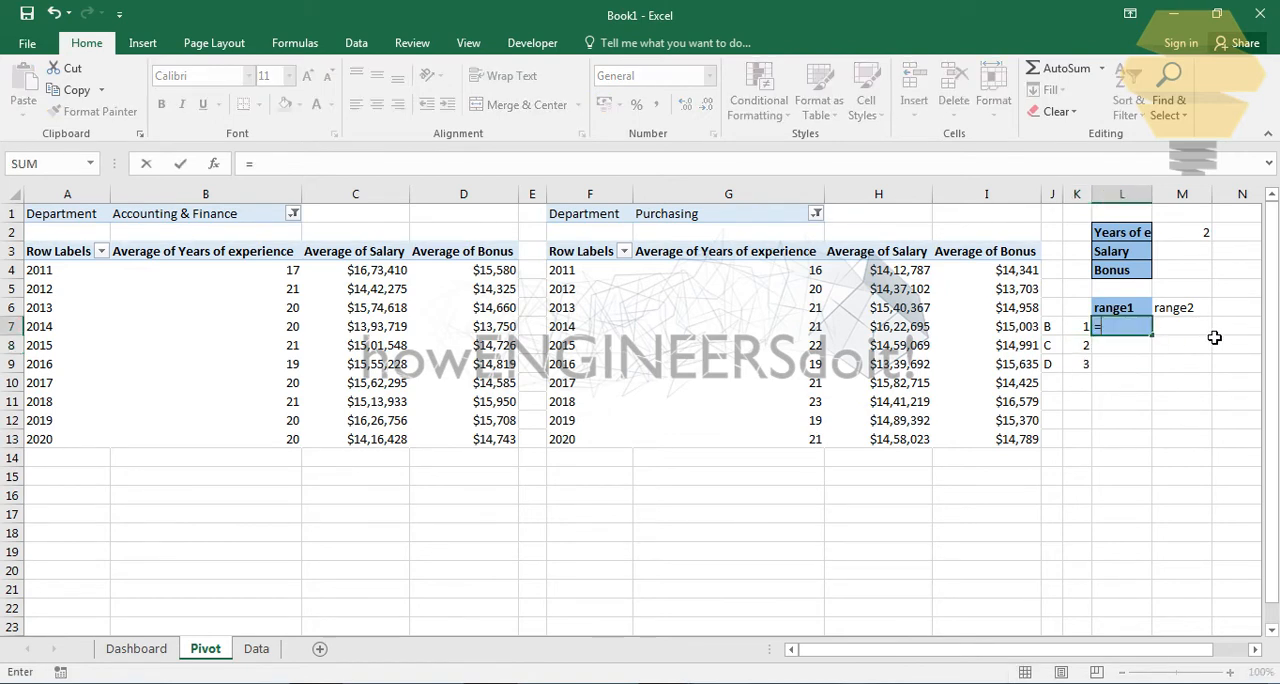
{"action": "left_click", "coordinate": [1056, 328]}
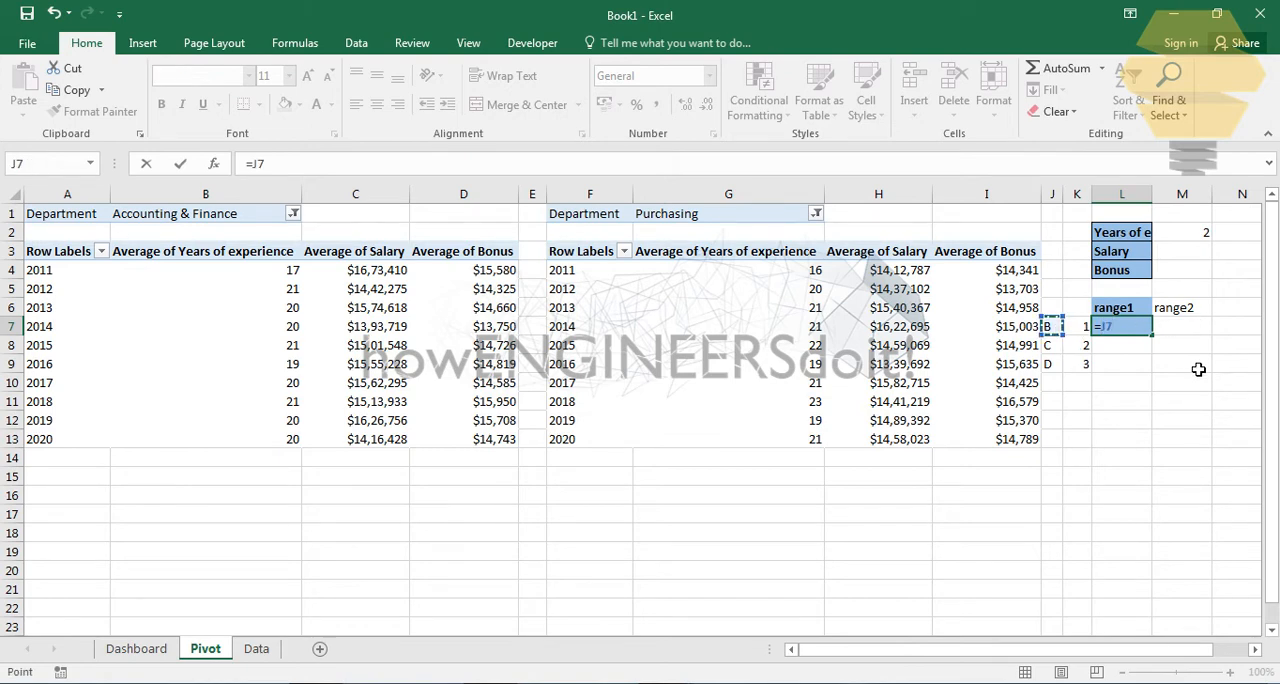
{"action": "type", "text": "&\"4:"}
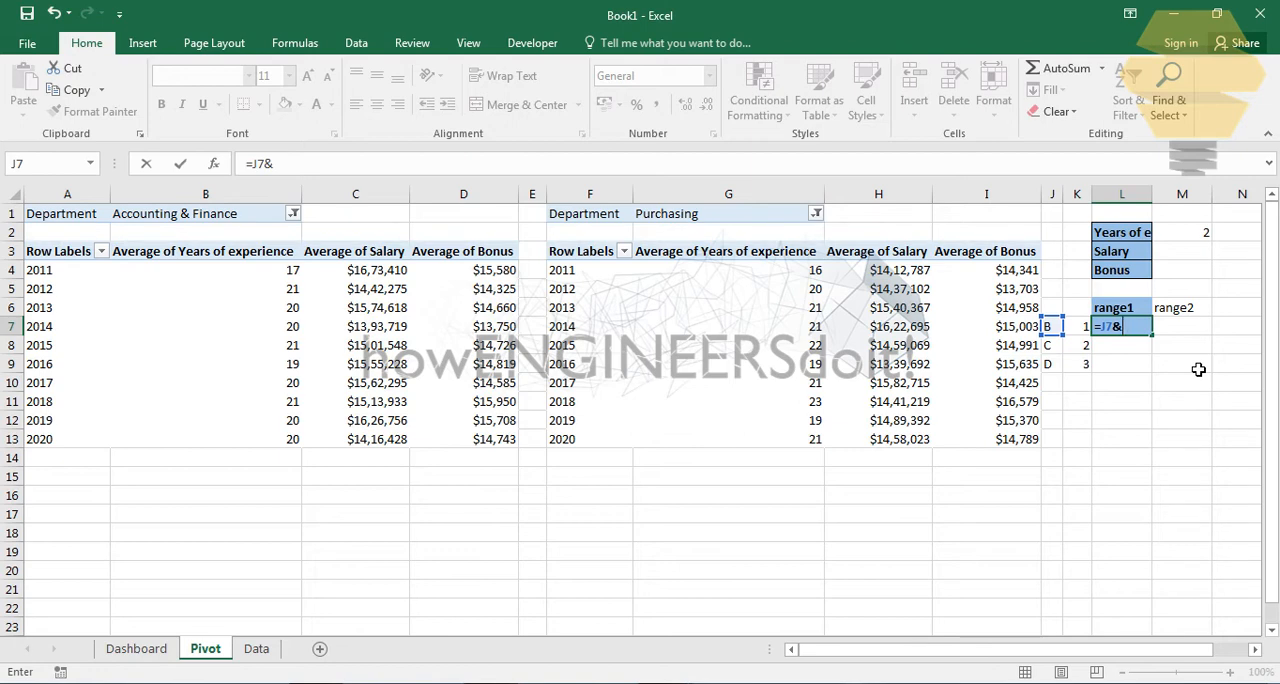
- Extend the formula in L7 on the Pivot sheet to =J7&"4:"&13
{"action": "type", "text": ":"}
{"action": "key", "text": "Return"}
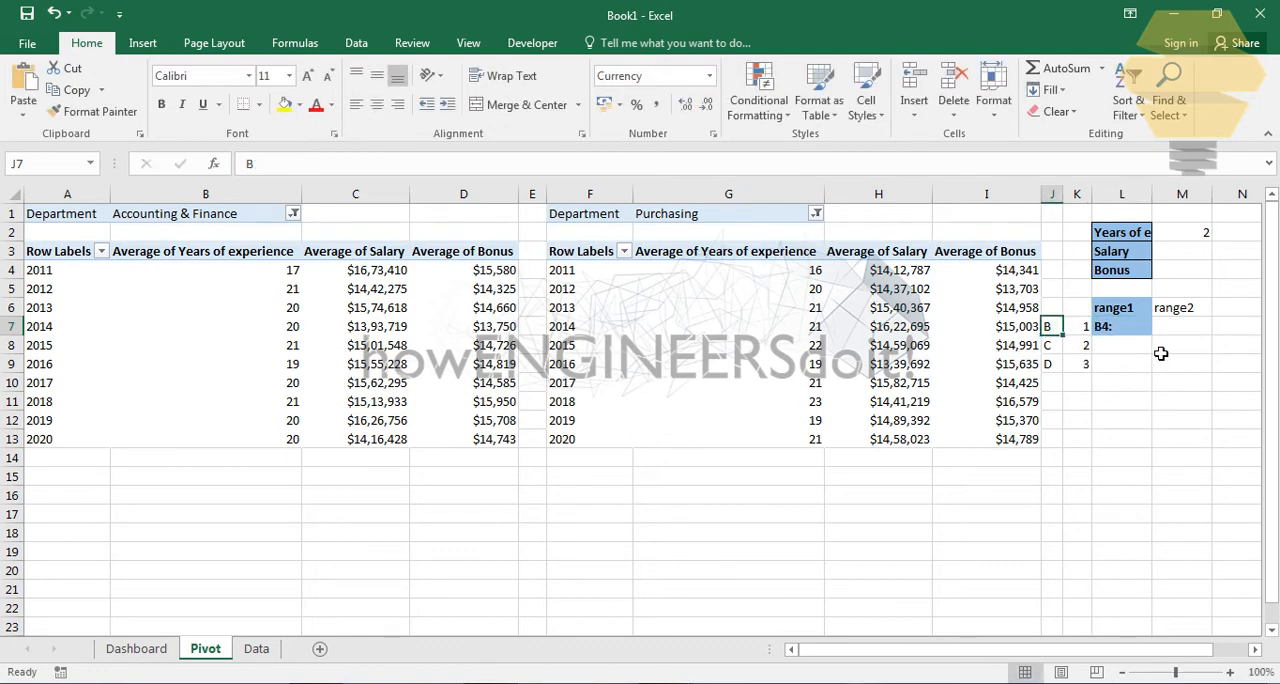
{"action": "left_click", "coordinate": [1124, 331]}
{"action": "left_click", "coordinate": [388, 170]}
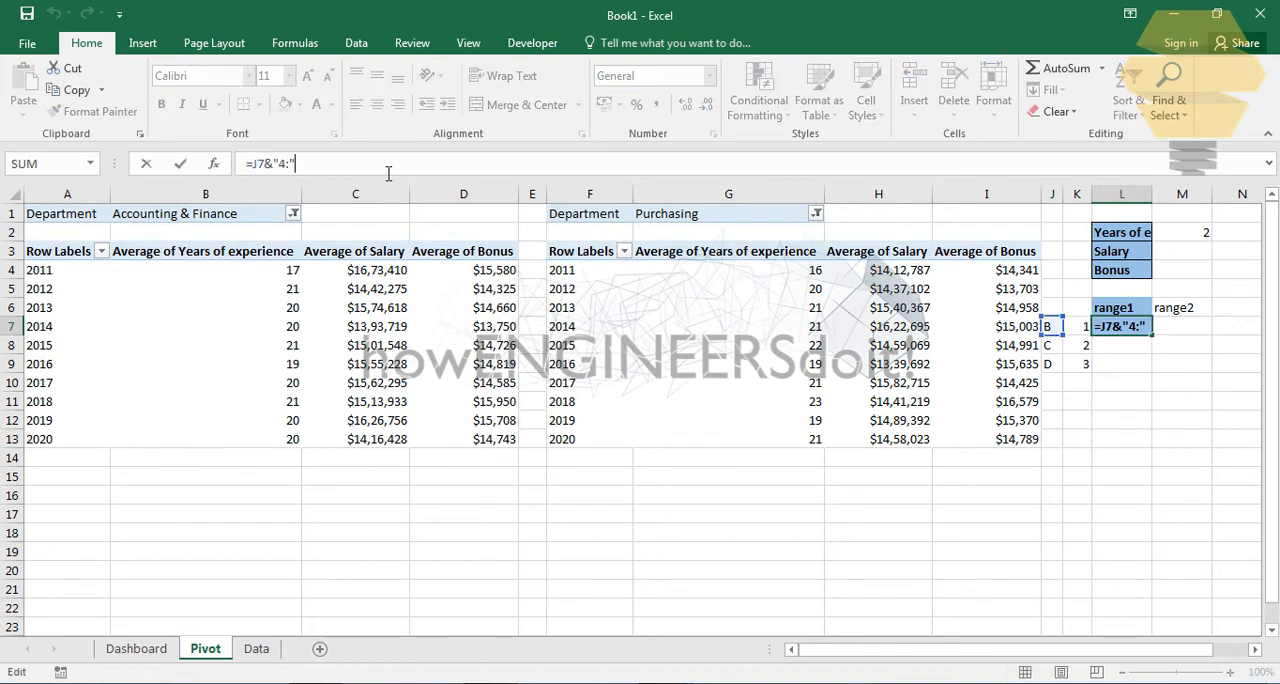
{"action": "type", "text": "&13"}
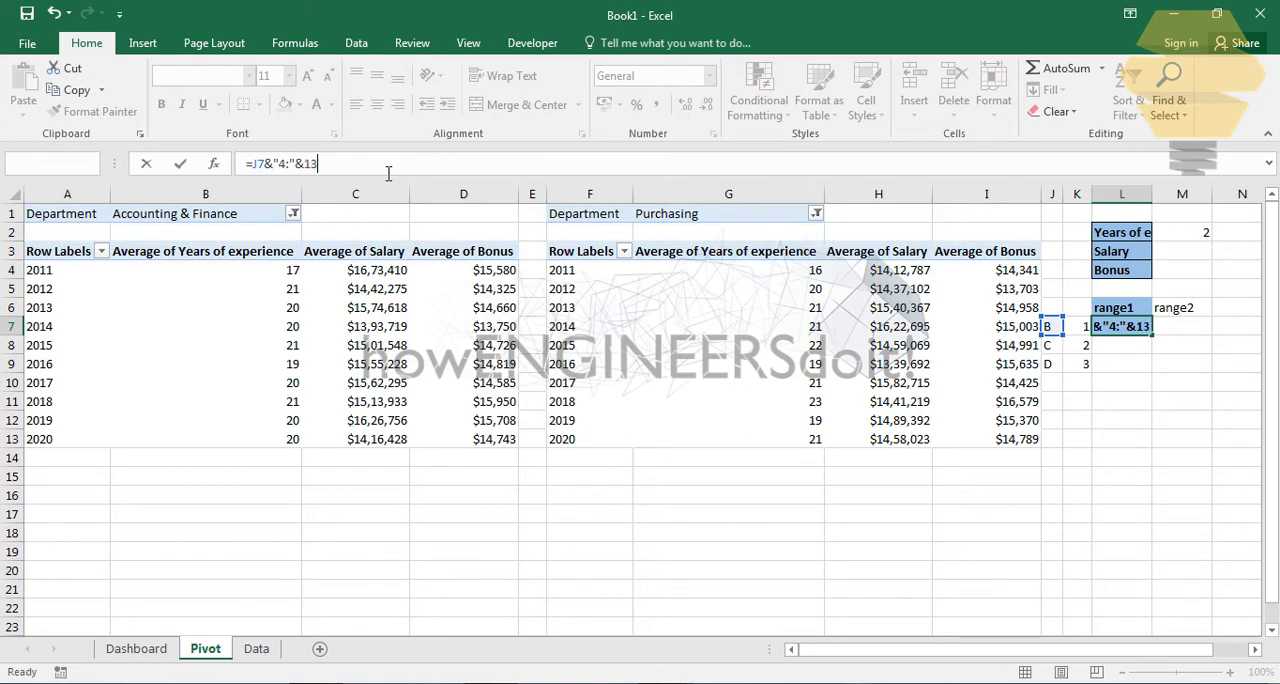
{"action": "key", "text": "Return"}
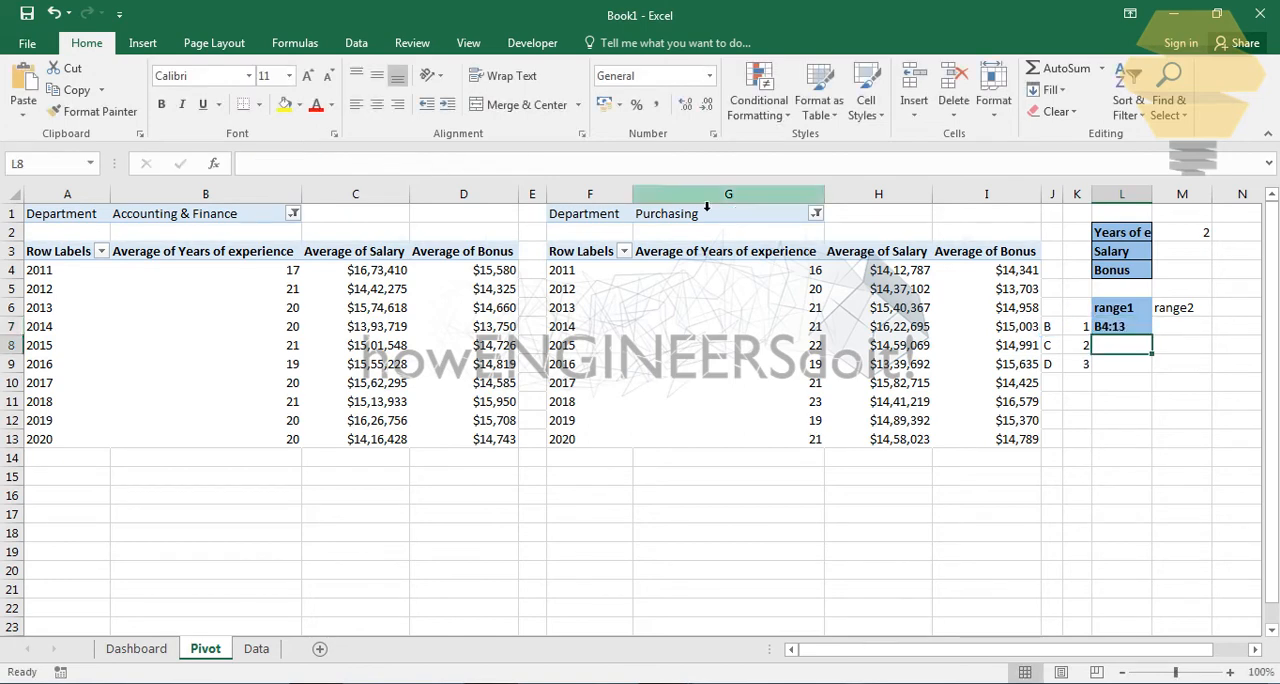
- Insert a second reference to J7 before the 13 in L7, making the formula =J7&"4:"&J7&13
{"action": "left_click", "coordinate": [1128, 332]}
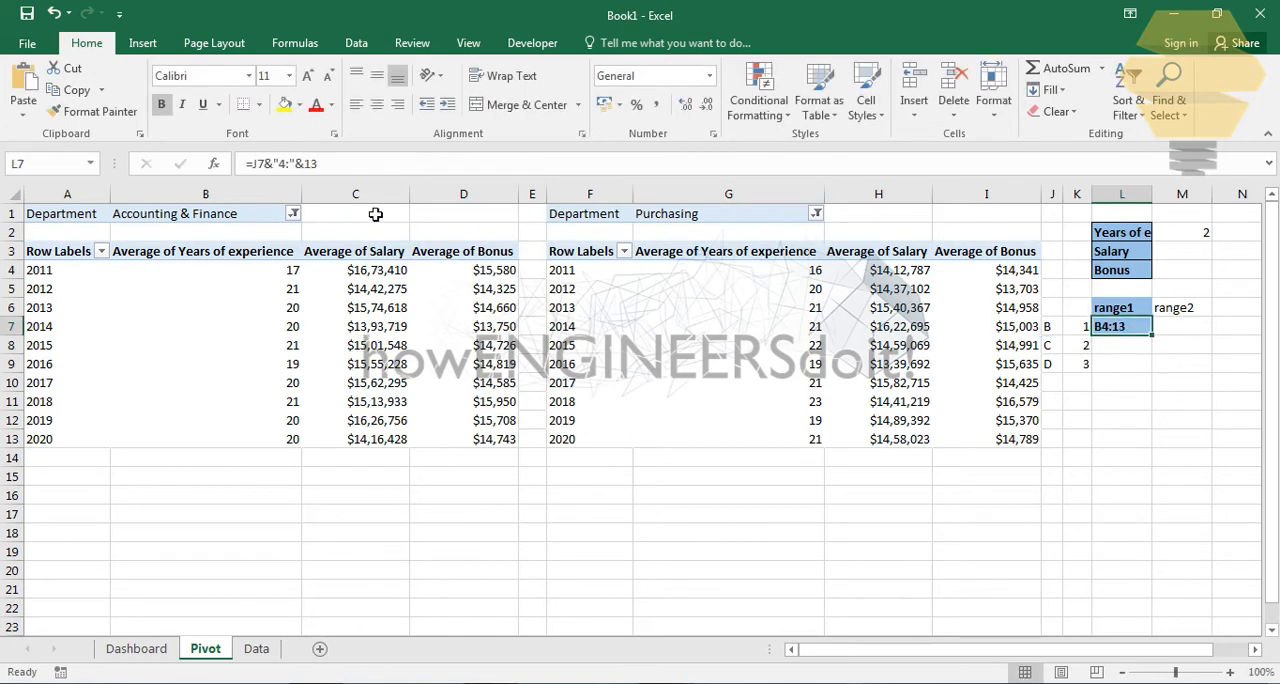
{"action": "left_click", "coordinate": [308, 168]}
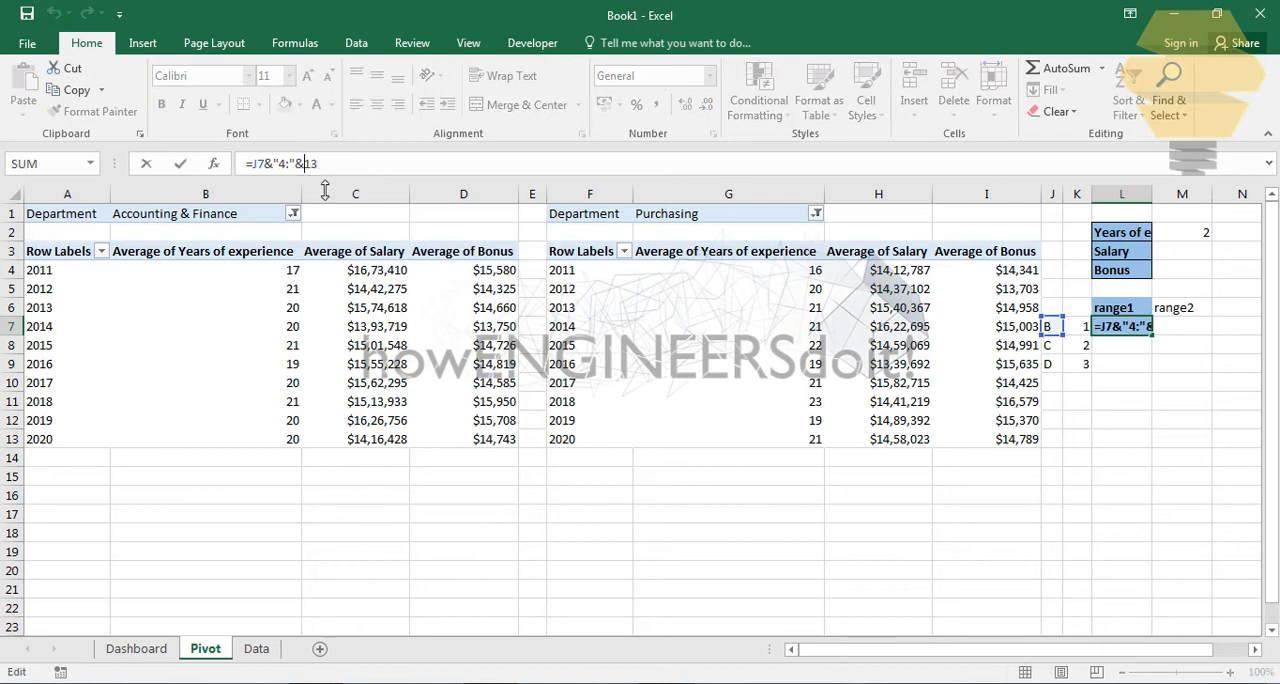
{"action": "left_click", "coordinate": [1053, 332]}
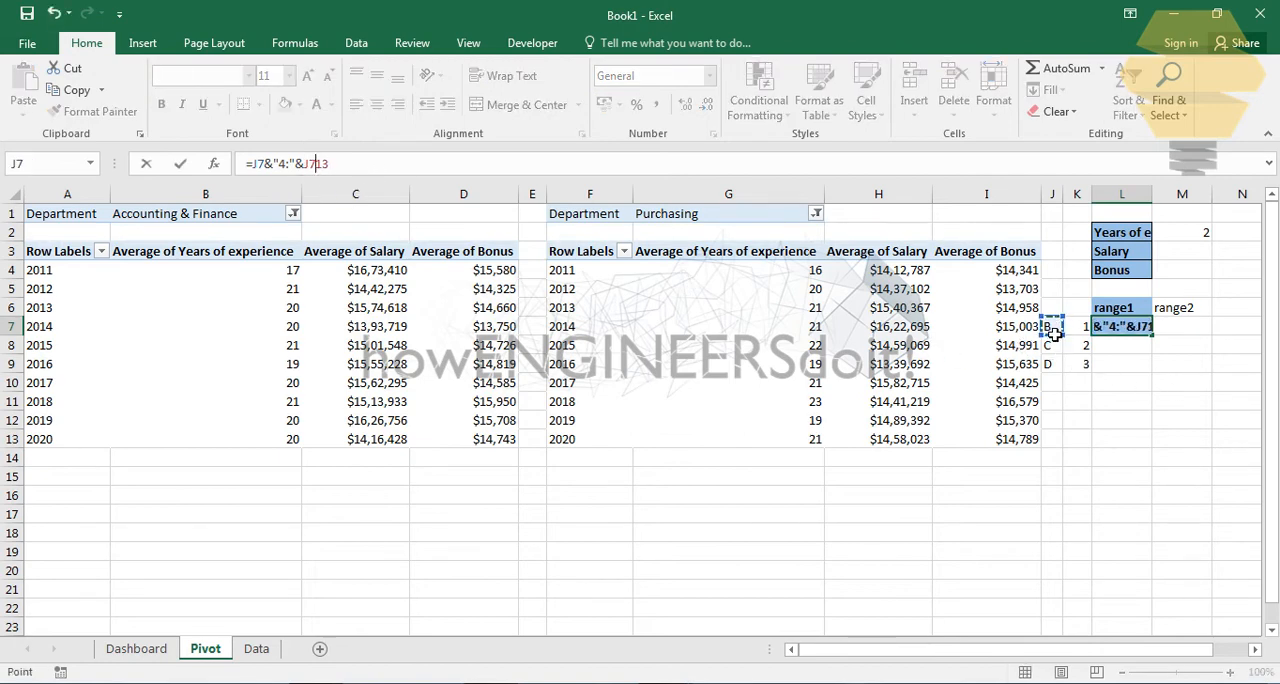
{"action": "type", "text": "&"}
{"action": "key", "text": "Return"}
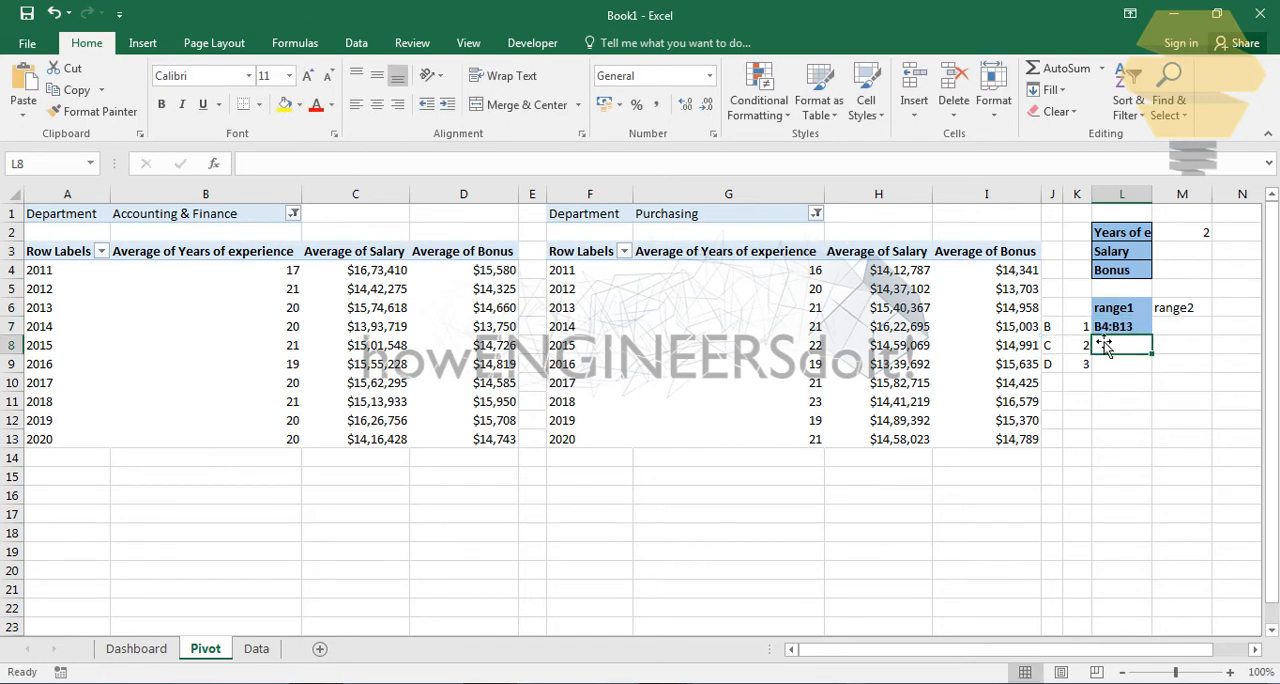
- Fill the range1 formula from L7 down to L9
{"action": "left_click", "coordinate": [1134, 330]}
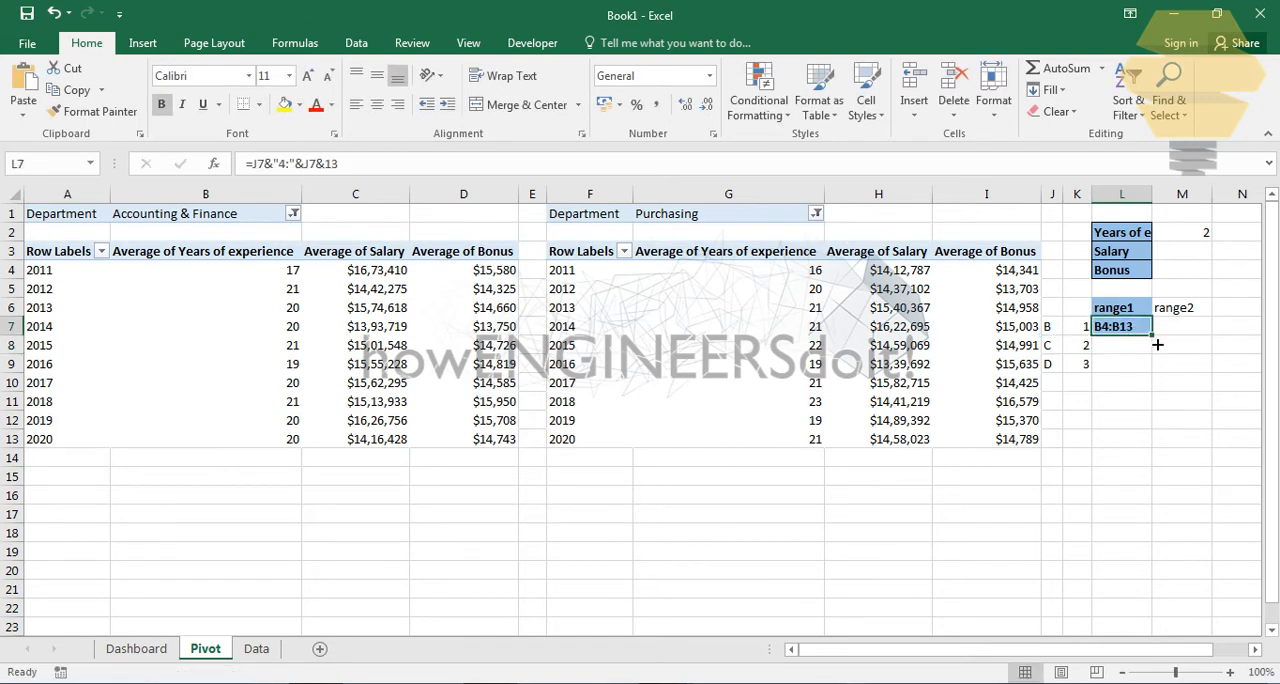
{"action": "left_click_drag", "start_coordinate": [1157, 345], "coordinate": [1157, 376]}
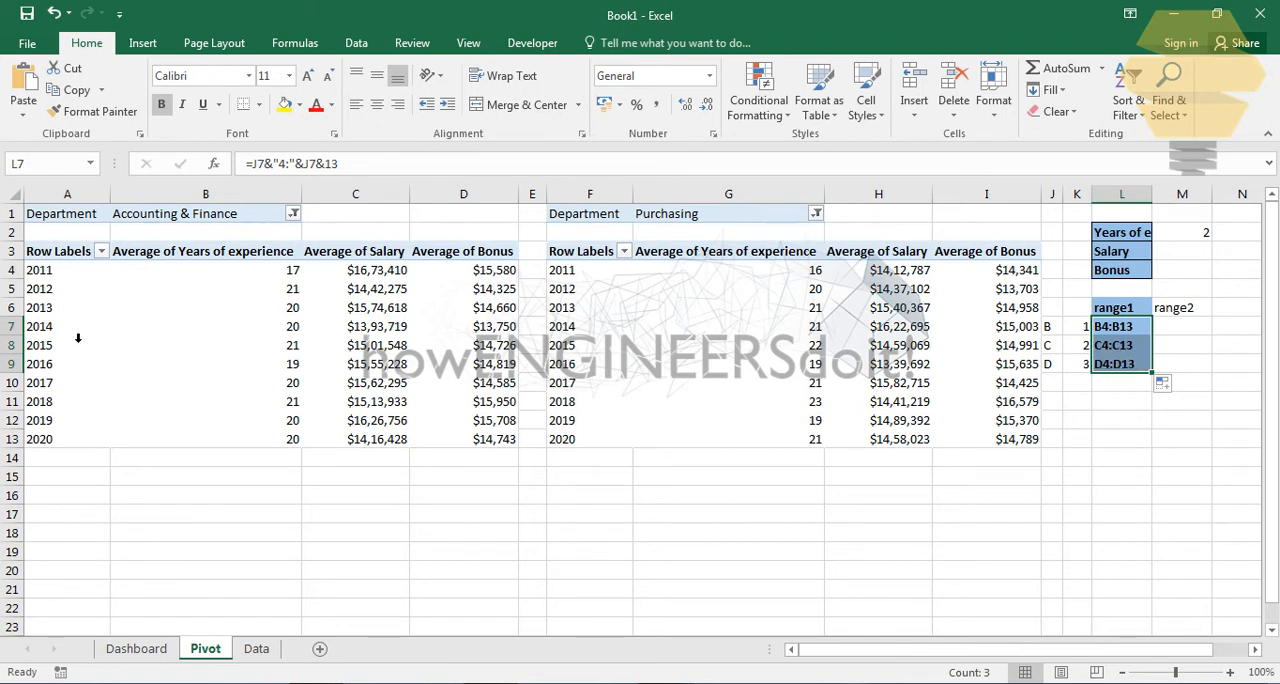
{"action": "left_click", "coordinate": [1140, 438]}
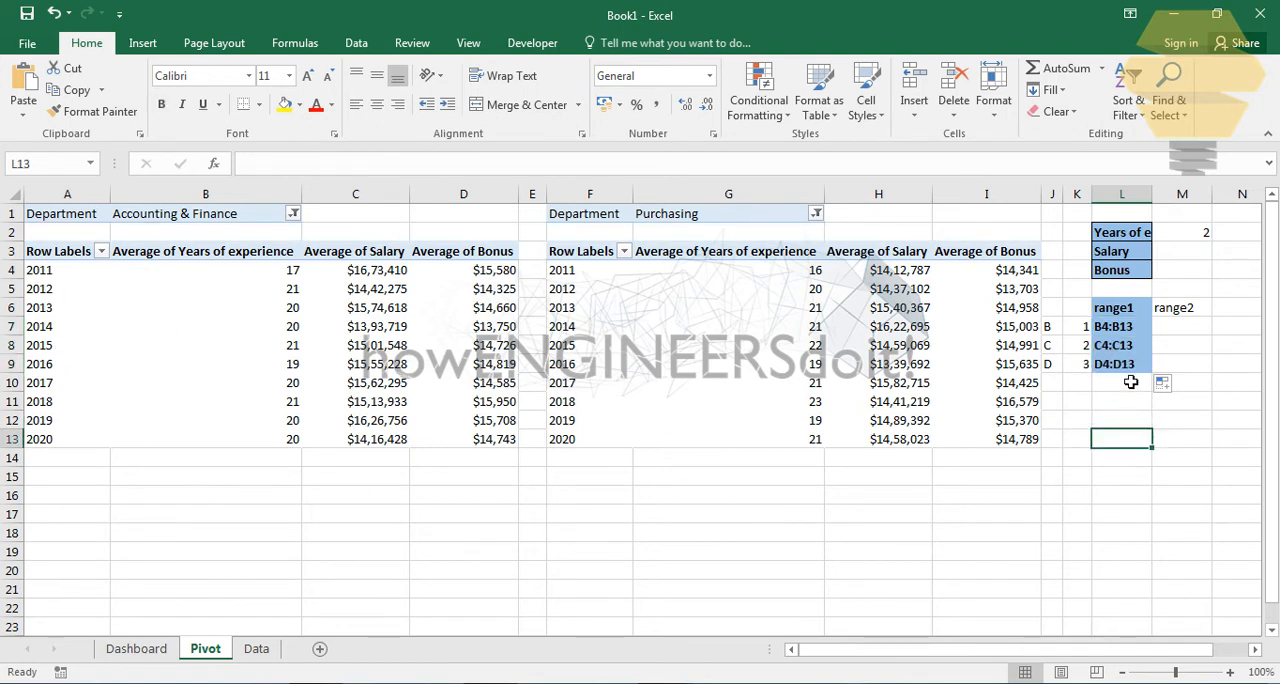
- Copy the formula text of L7 unchanged into M7 under range2
{"action": "left_click", "coordinate": [1125, 333]}
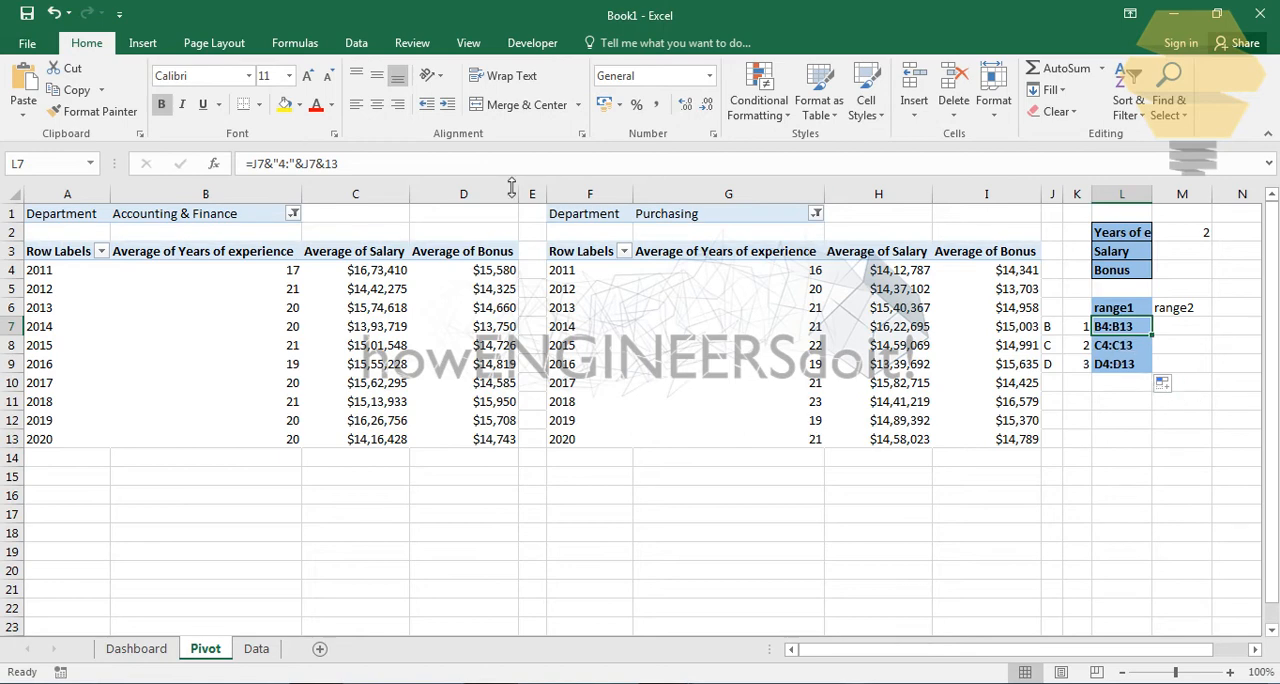
{"action": "left_click_drag", "start_coordinate": [424, 172], "coordinate": [5, 153]}
{"action": "key", "text": "ctrl+c"}
{"action": "key", "text": "Escape"}
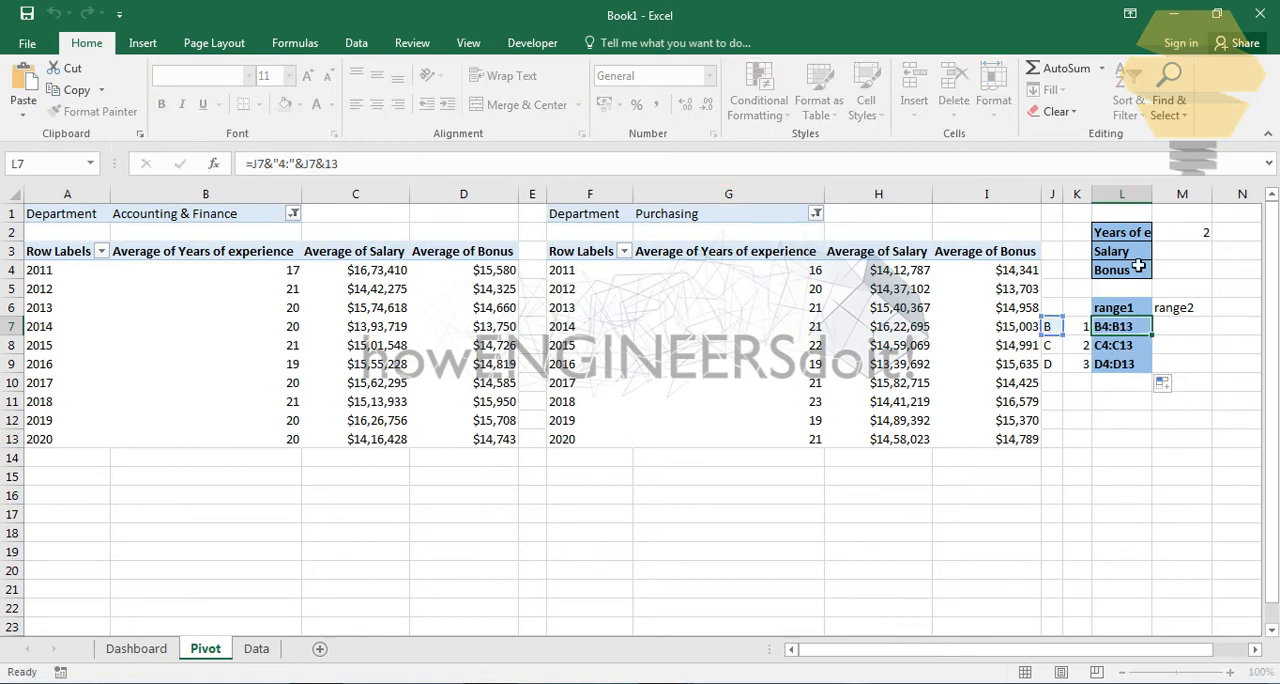
{"action": "left_click", "coordinate": [1182, 327]}
{"action": "left_click", "coordinate": [265, 164]}
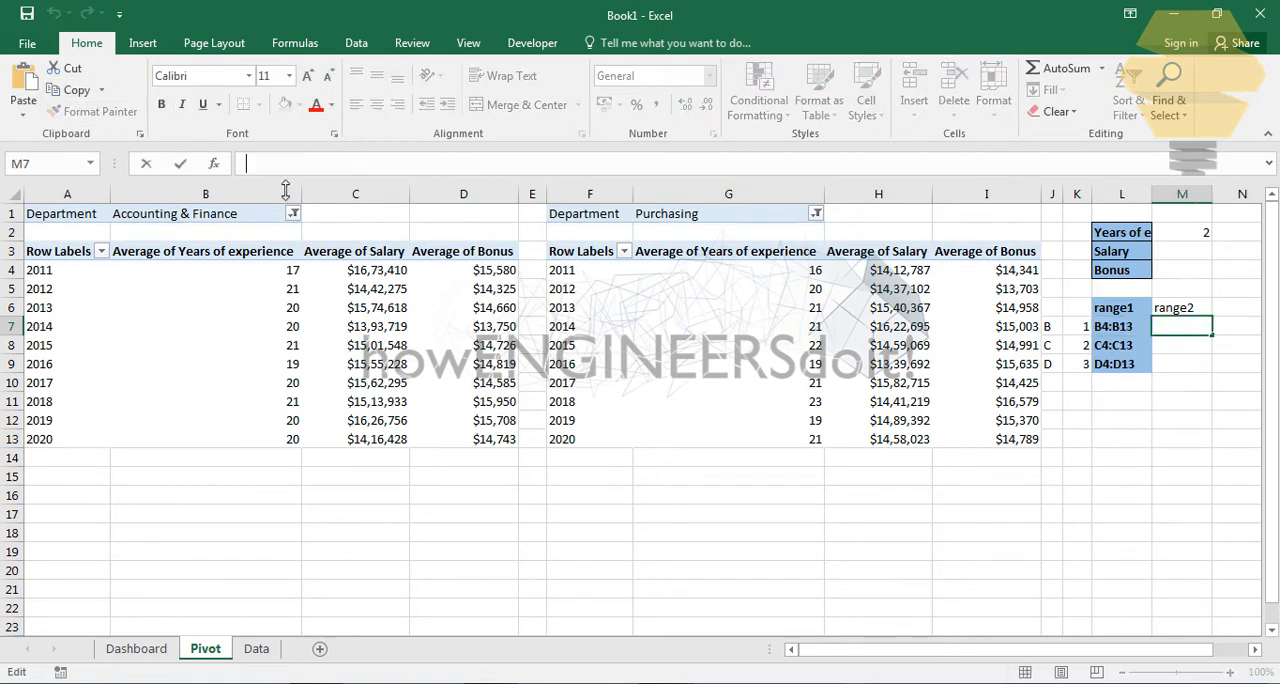
{"action": "key", "text": "ctrl+v"}
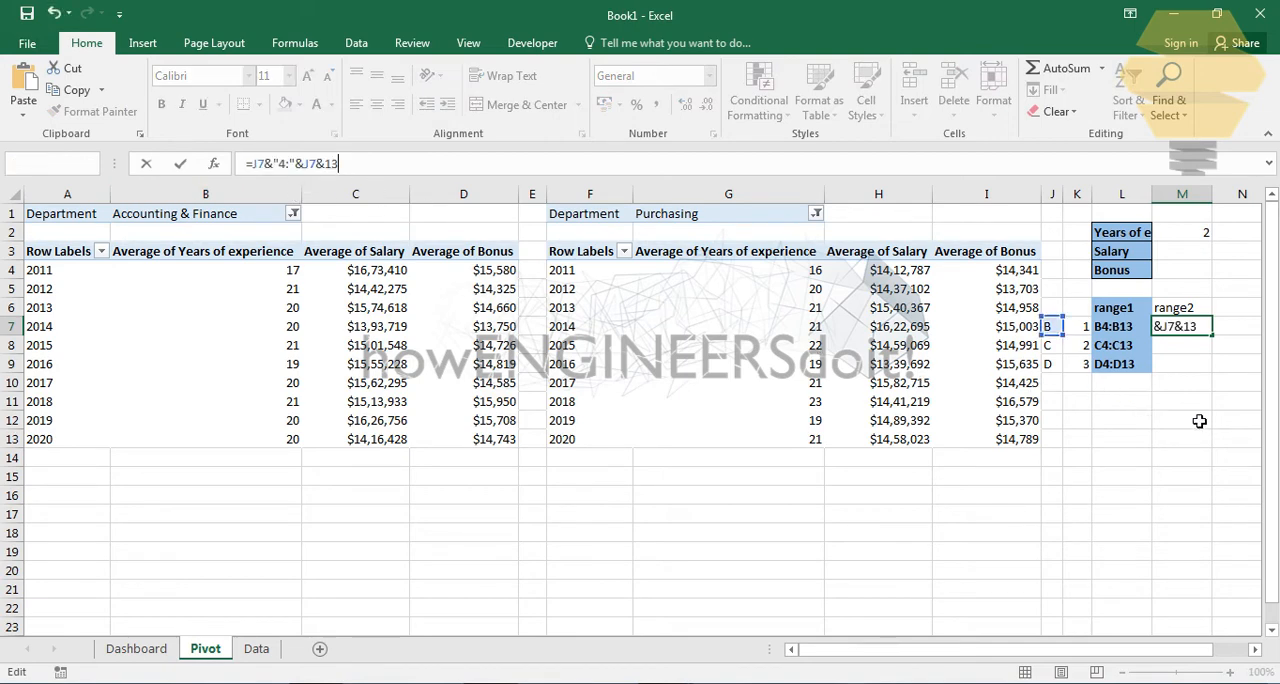
{"action": "key", "text": "Return"}
{"action": "left_click", "coordinate": [1205, 419]}
- Enter the column letters G, H and I in cells N7 to N9, beside the range2 column
{"action": "left_click", "coordinate": [1255, 650]}
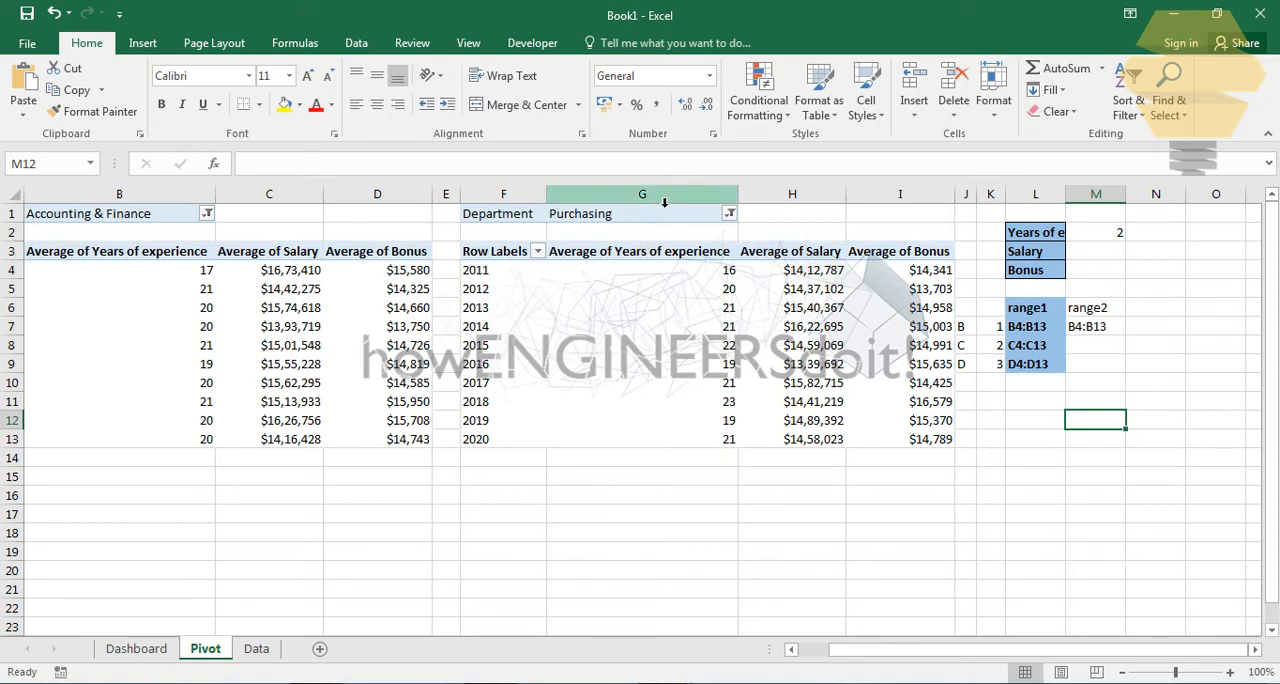
{"action": "left_click", "coordinate": [1168, 330]}
{"action": "type", "text": "G"}
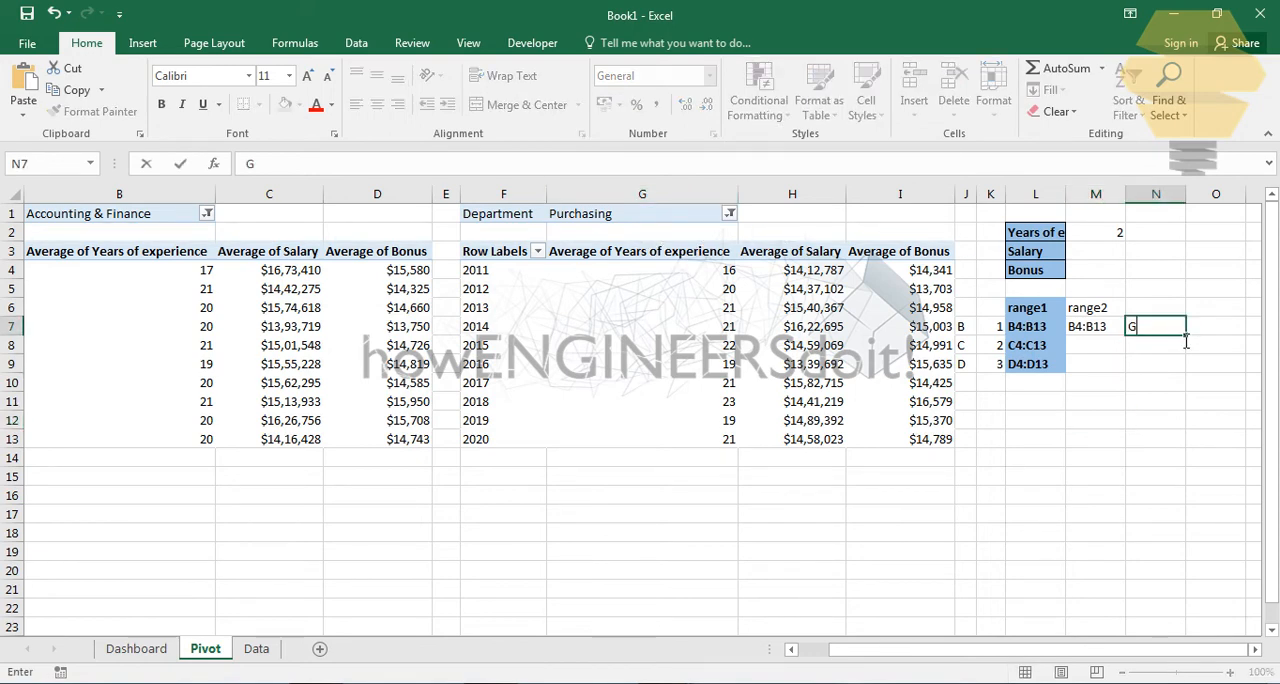
{"action": "key", "text": "Return"}
{"action": "type", "text": "H"}
{"action": "key", "text": "Return"}
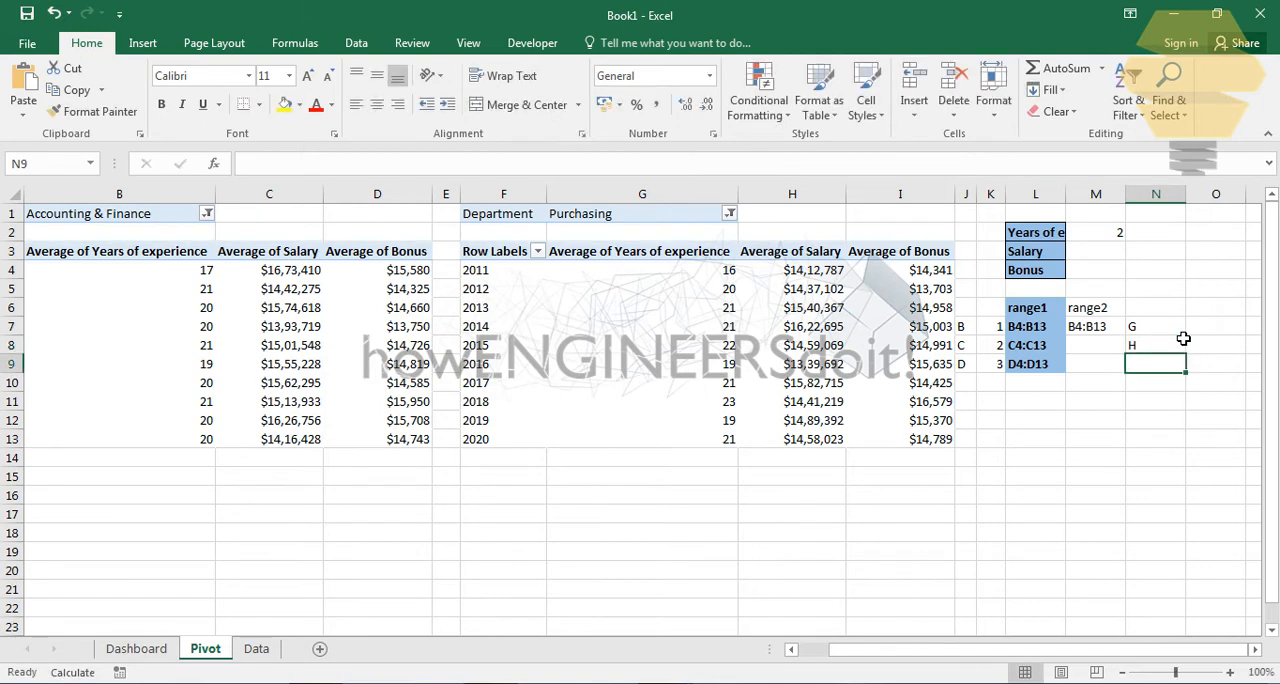
{"action": "type", "text": "I"}
{"action": "key", "text": "Return"}
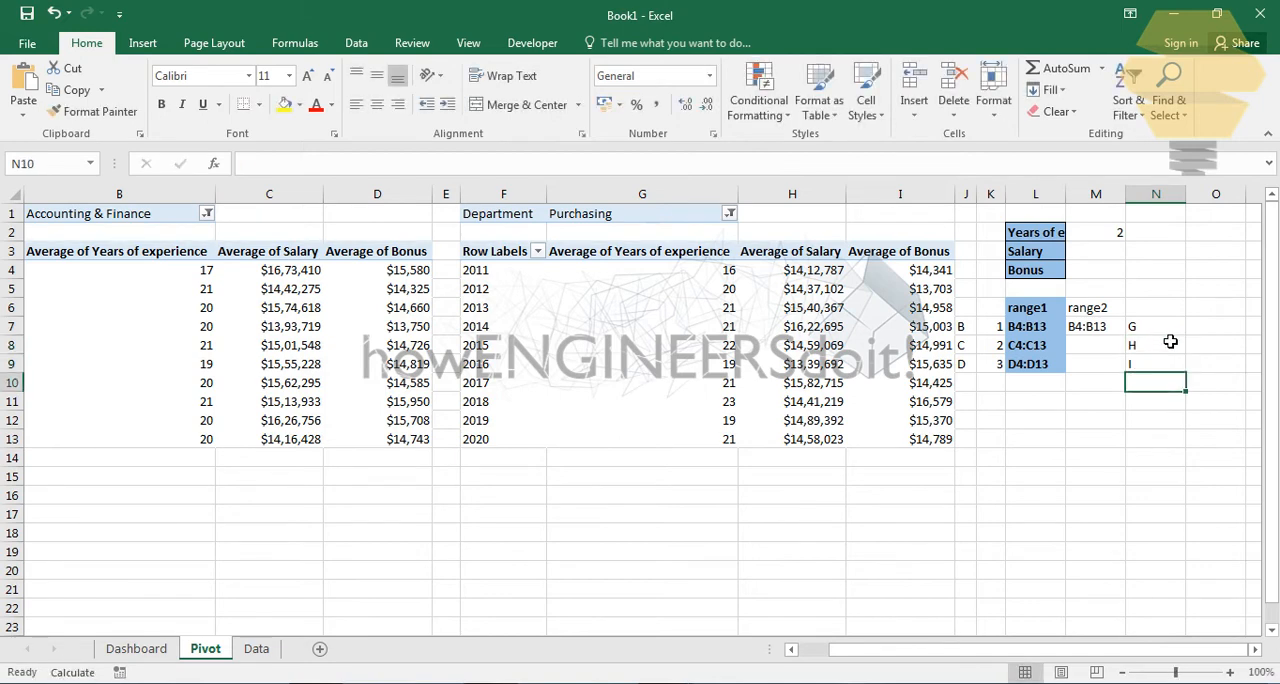
- Try extending the letter series from N7 down to N19, and clear the extra letters in N10 to N19
{"action": "left_click_drag", "start_coordinate": [970, 330], "coordinate": [967, 366]}
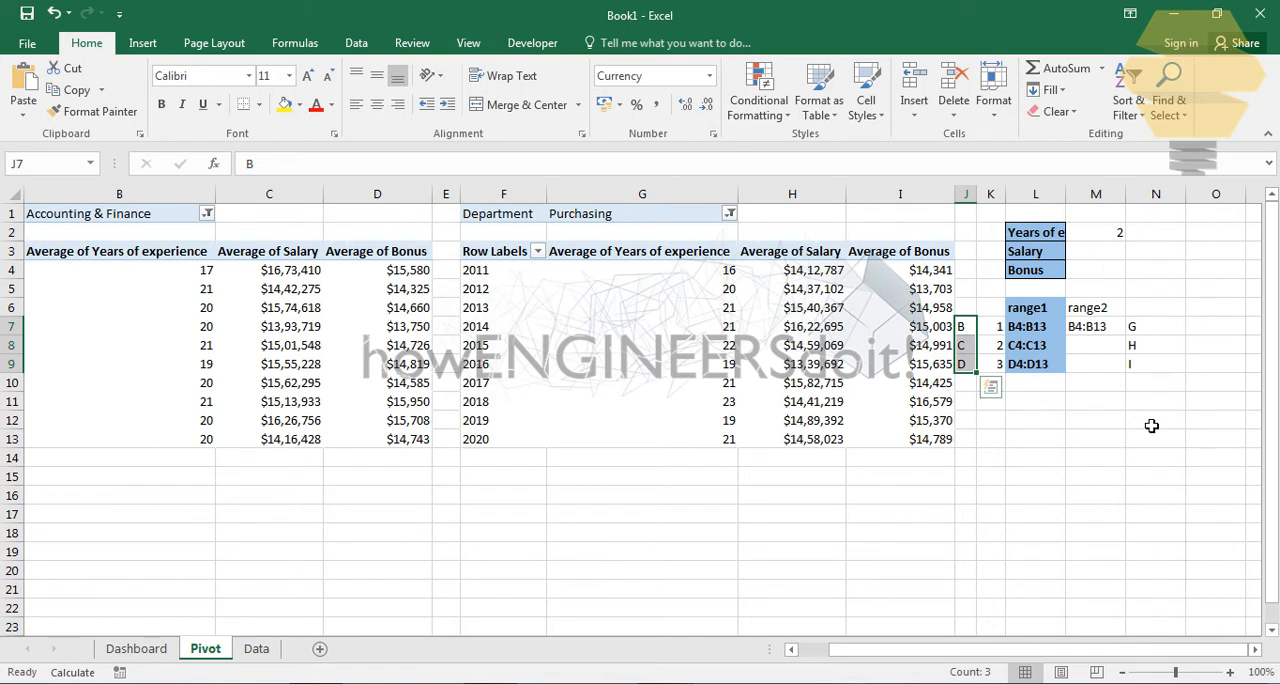
{"action": "left_click_drag", "start_coordinate": [1151, 332], "coordinate": [1181, 558]}
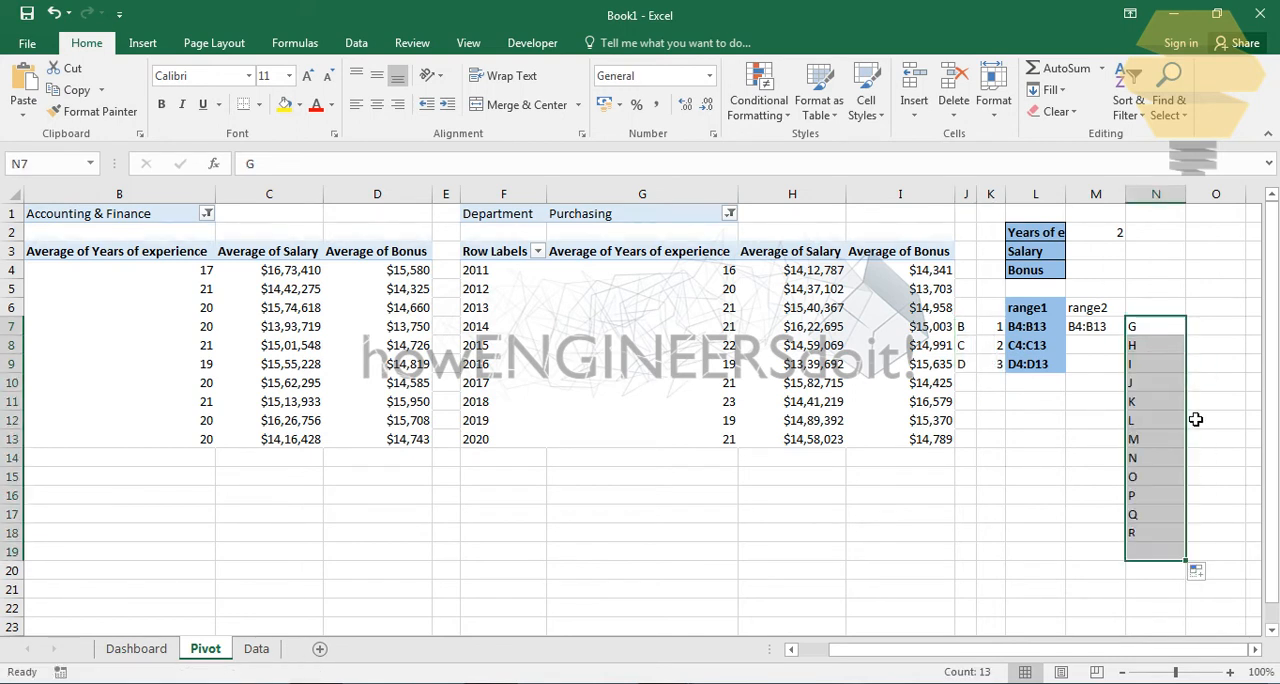
{"action": "left_click", "coordinate": [1158, 384]}
{"action": "left_click_drag", "start_coordinate": [1150, 391], "coordinate": [1148, 551]}
{"action": "key", "text": "Delete"}
{"action": "left_click", "coordinate": [1202, 385]}
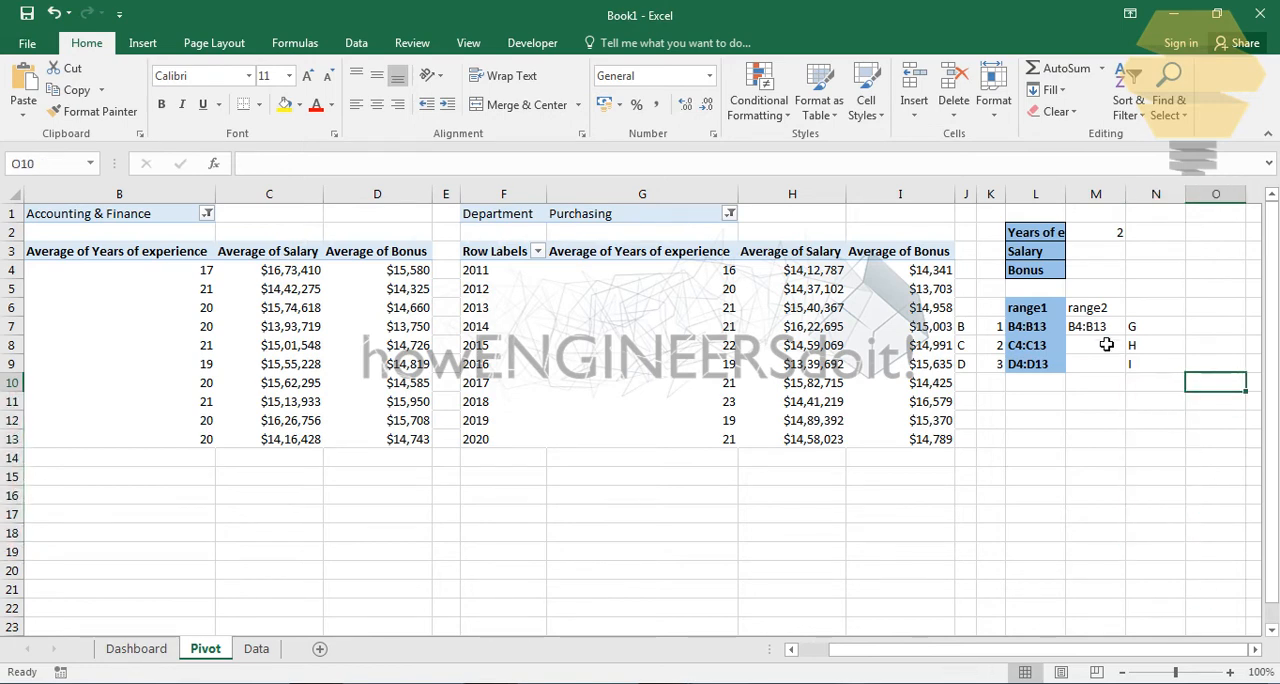
- Redirect both J7 references in the M7 formula to N7, making it =N7&"4:"&N7&13
{"action": "left_click", "coordinate": [1105, 340]}
{"action": "double_click", "coordinate": [1117, 334]}
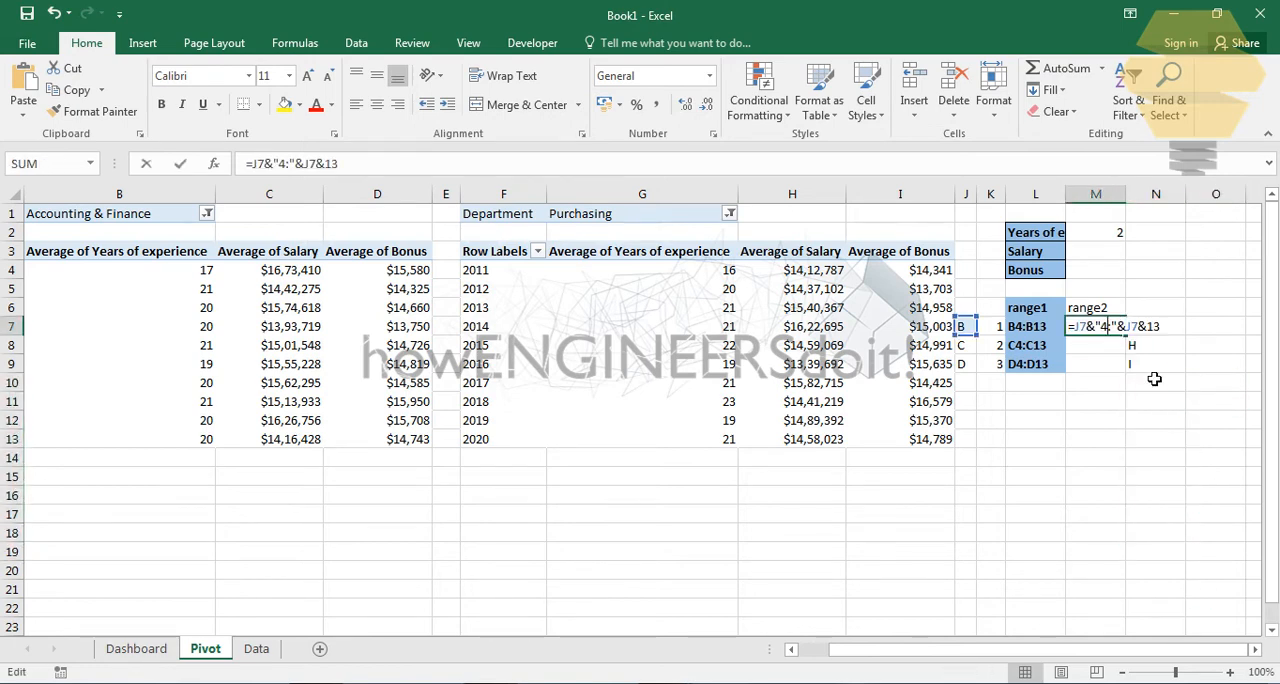
{"action": "left_click_drag", "start_coordinate": [978, 328], "coordinate": [1131, 337]}
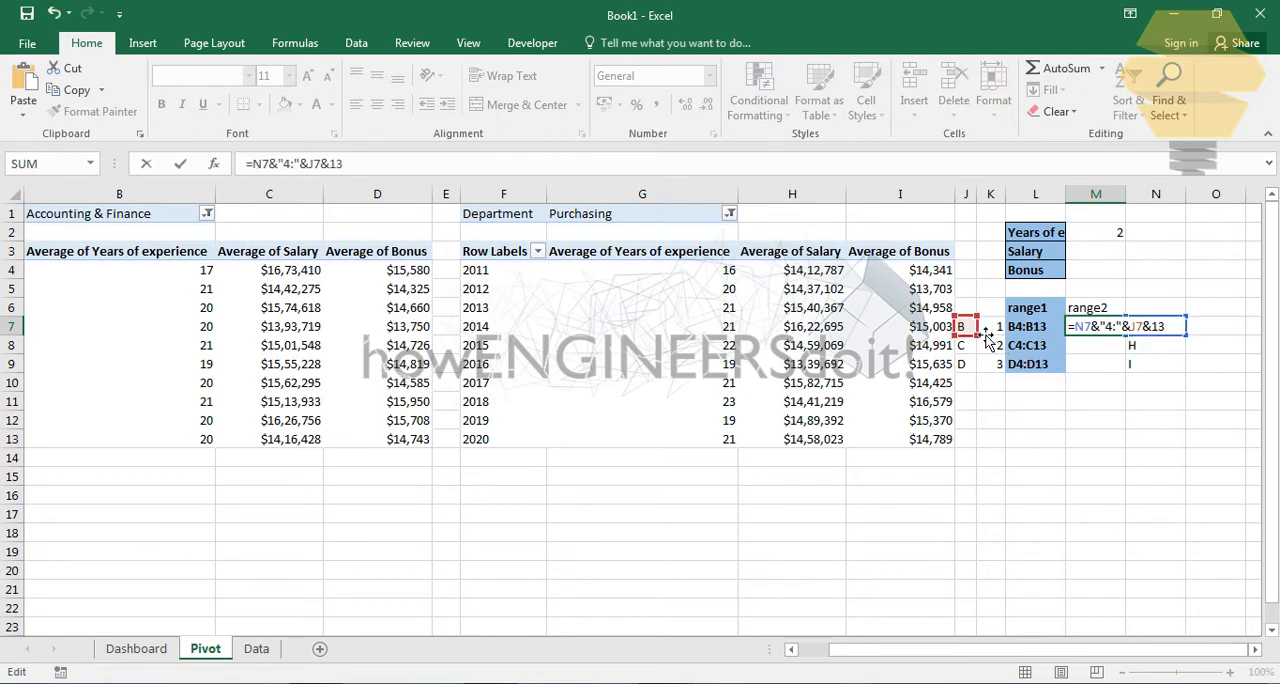
{"action": "left_click_drag", "start_coordinate": [986, 340], "coordinate": [1168, 339]}
{"action": "left_click", "coordinate": [1137, 401]}
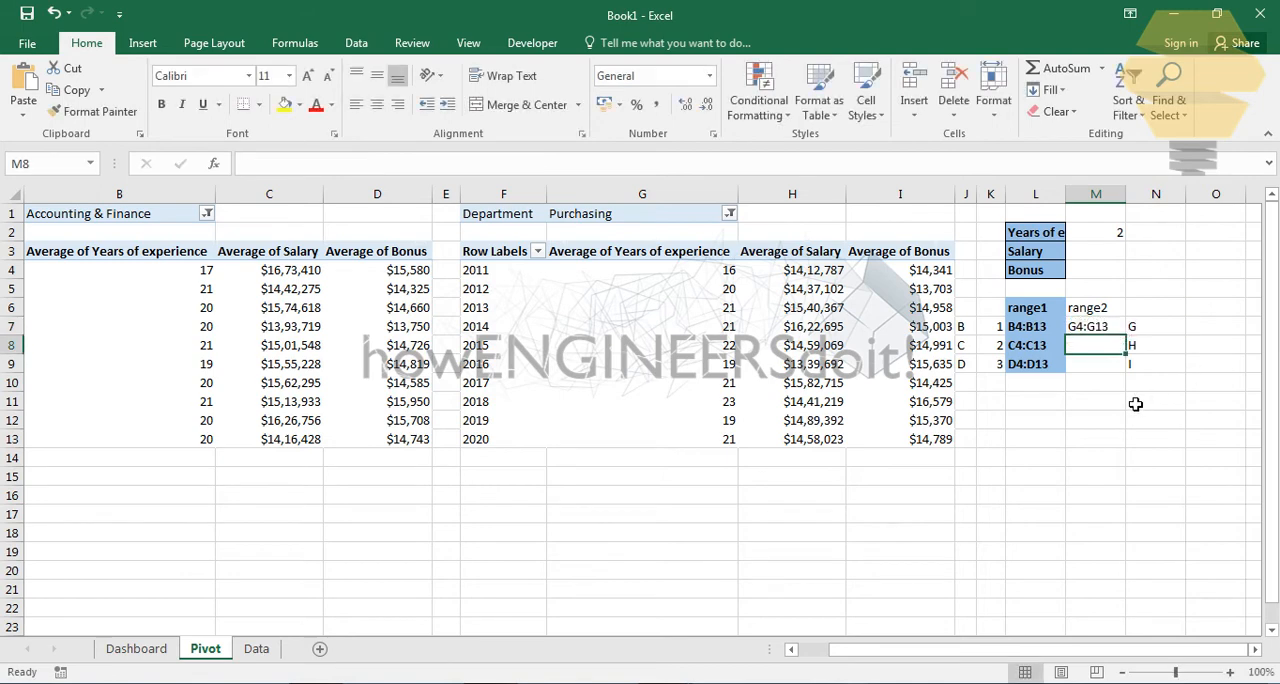
- Fill the range2 formula from M7 down to M9 and check the filled cells
{"action": "left_click", "coordinate": [1094, 328]}
{"action": "left_click_drag", "start_coordinate": [1131, 345], "coordinate": [1131, 380]}
{"action": "left_click", "coordinate": [1085, 422]}
{"action": "left_click", "coordinate": [1098, 333]}
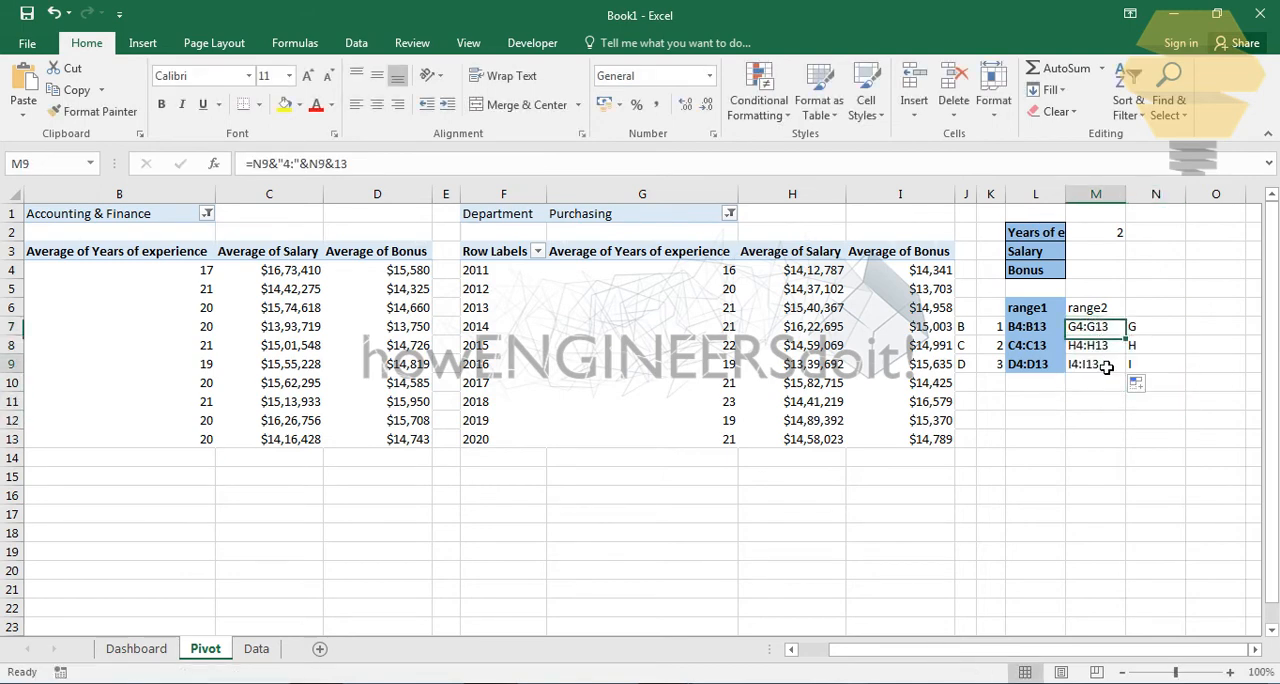
{"action": "key", "text": "Down"}
{"action": "key", "text": "Down"}
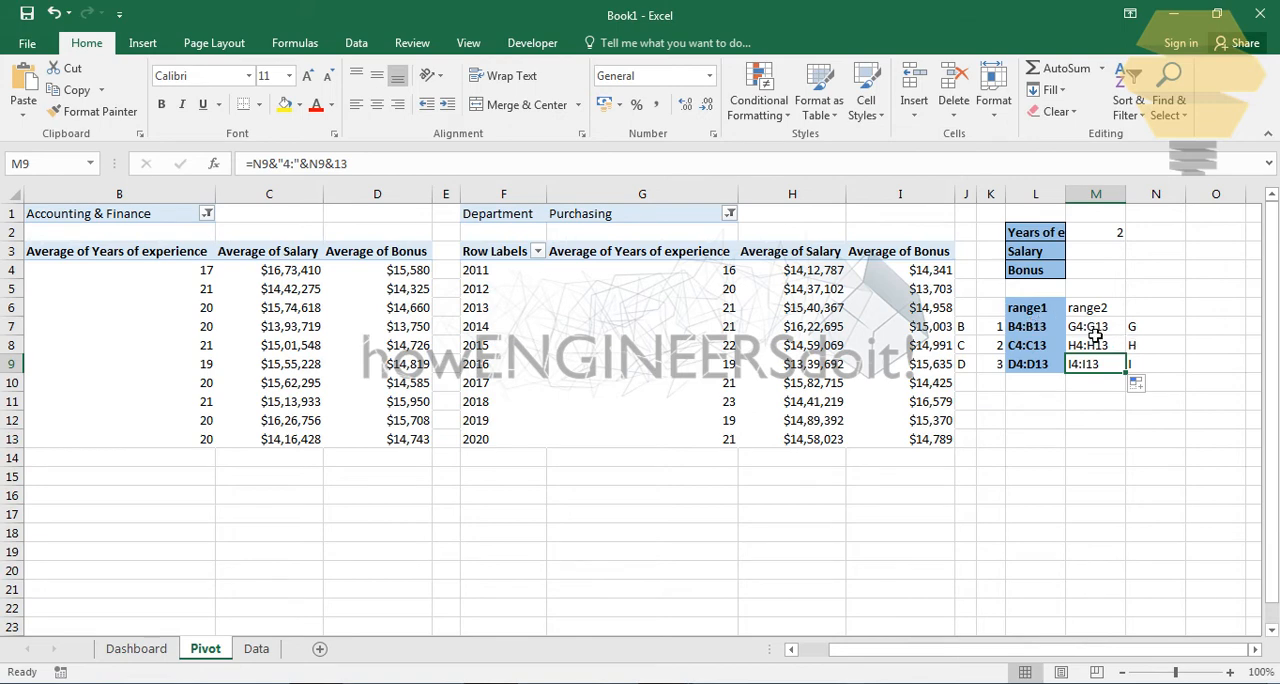
{"action": "left_click", "coordinate": [1094, 332]}
{"action": "left_click", "coordinate": [1098, 346]}
{"action": "left_click", "coordinate": [1105, 369]}
- Enter the headings Range1 in N1 and Range2 in O1
{"action": "left_click", "coordinate": [1142, 292]}
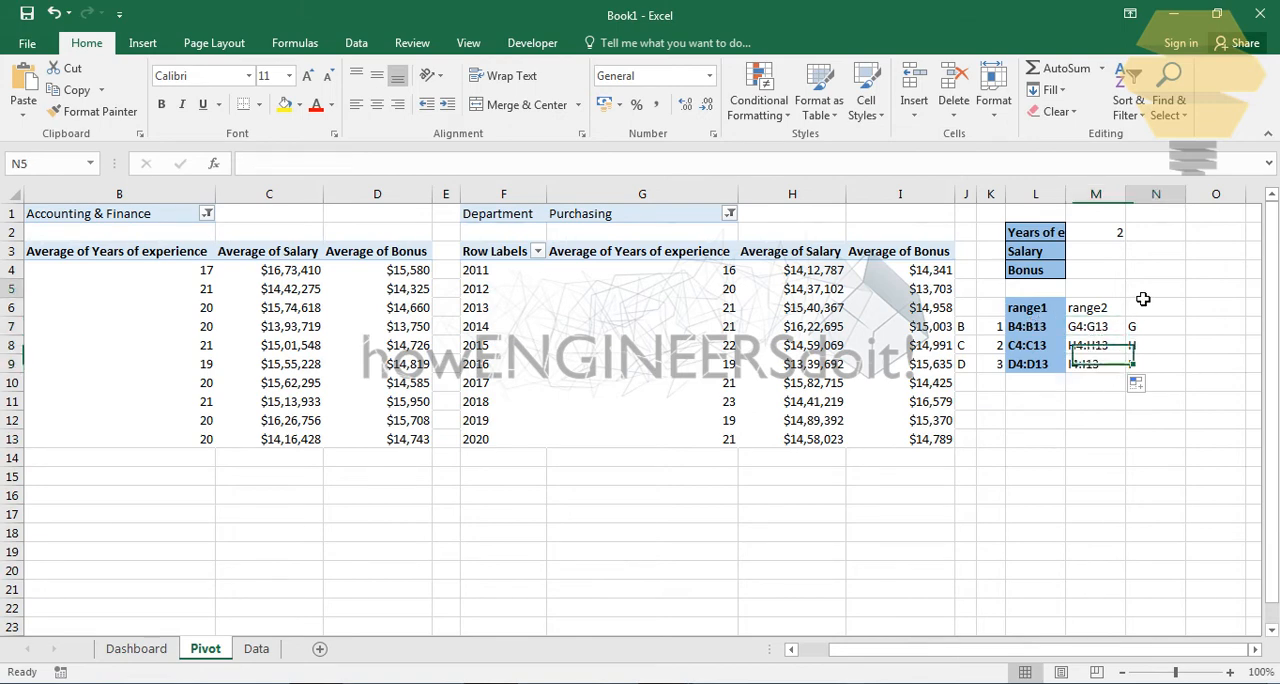
{"action": "left_click", "coordinate": [1162, 239]}
{"action": "left_click", "coordinate": [1176, 216]}
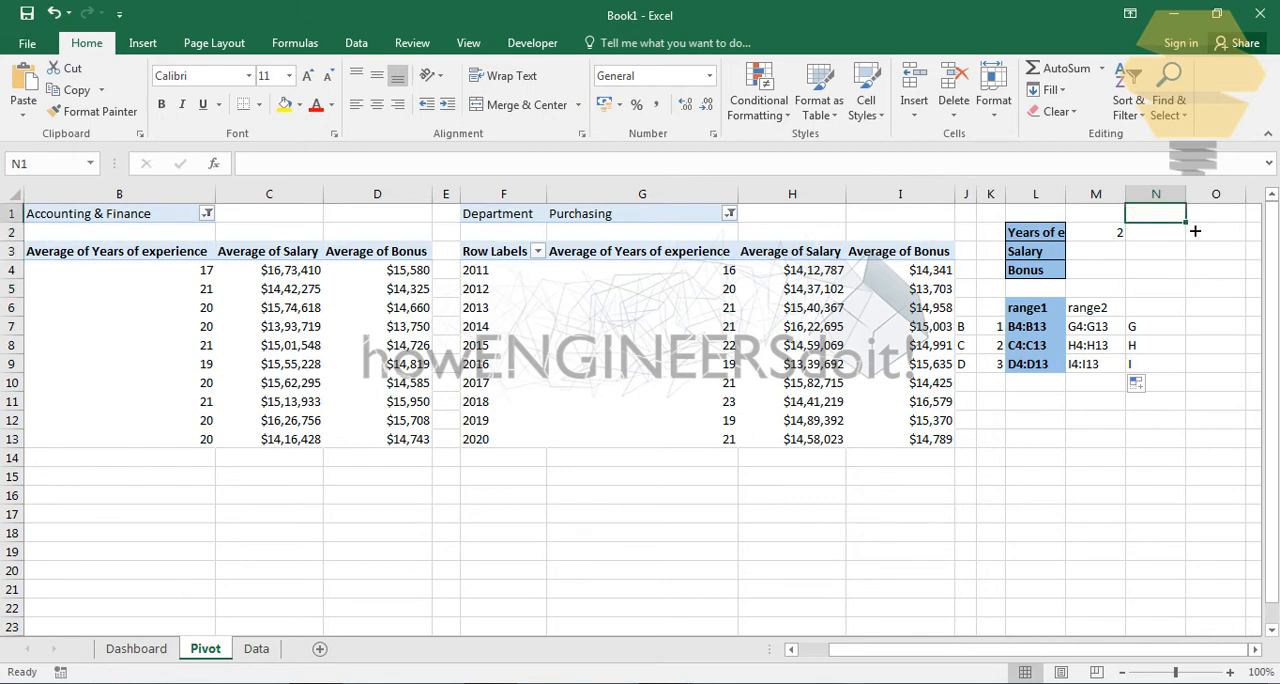
{"action": "type", "text": "Range1"}
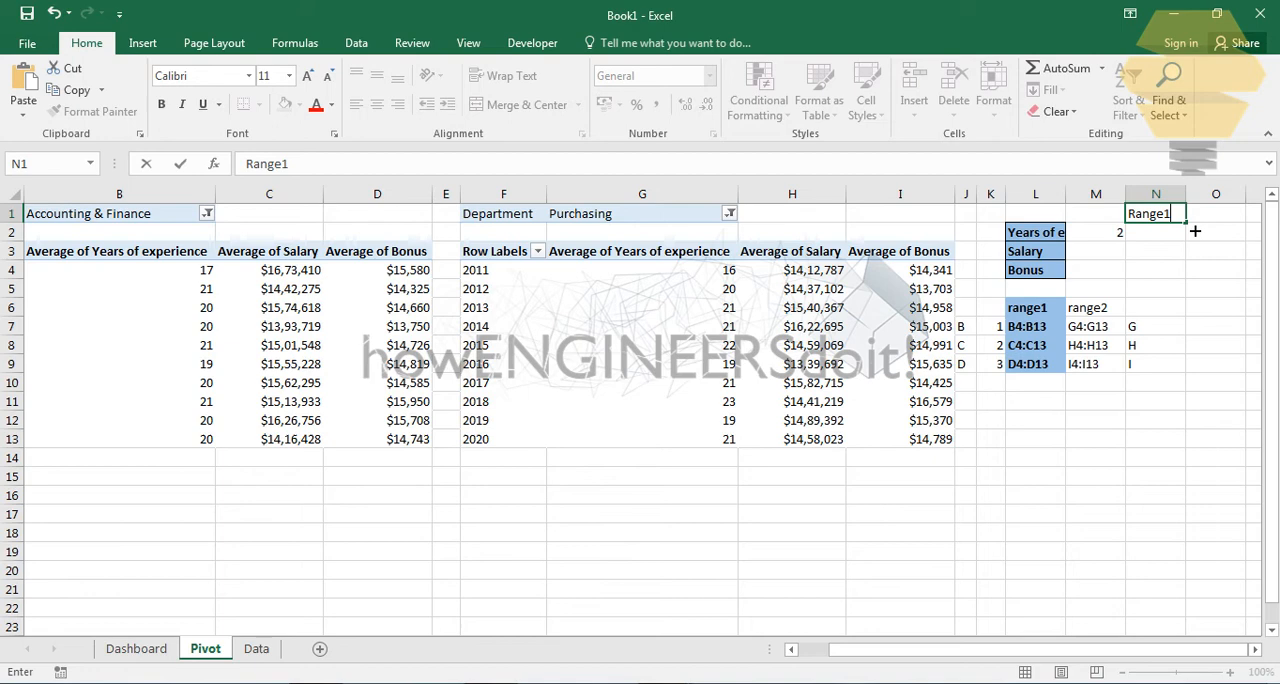
{"action": "key", "text": "Tab"}
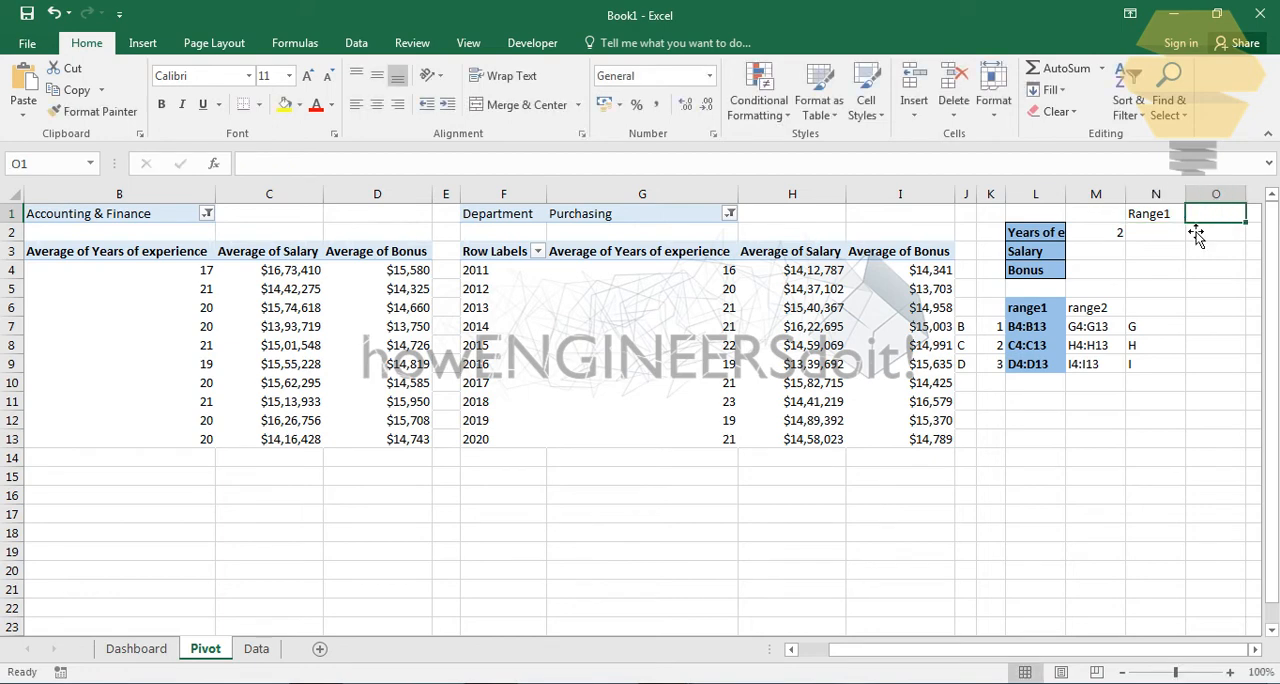
{"action": "type", "text": "Ra"}
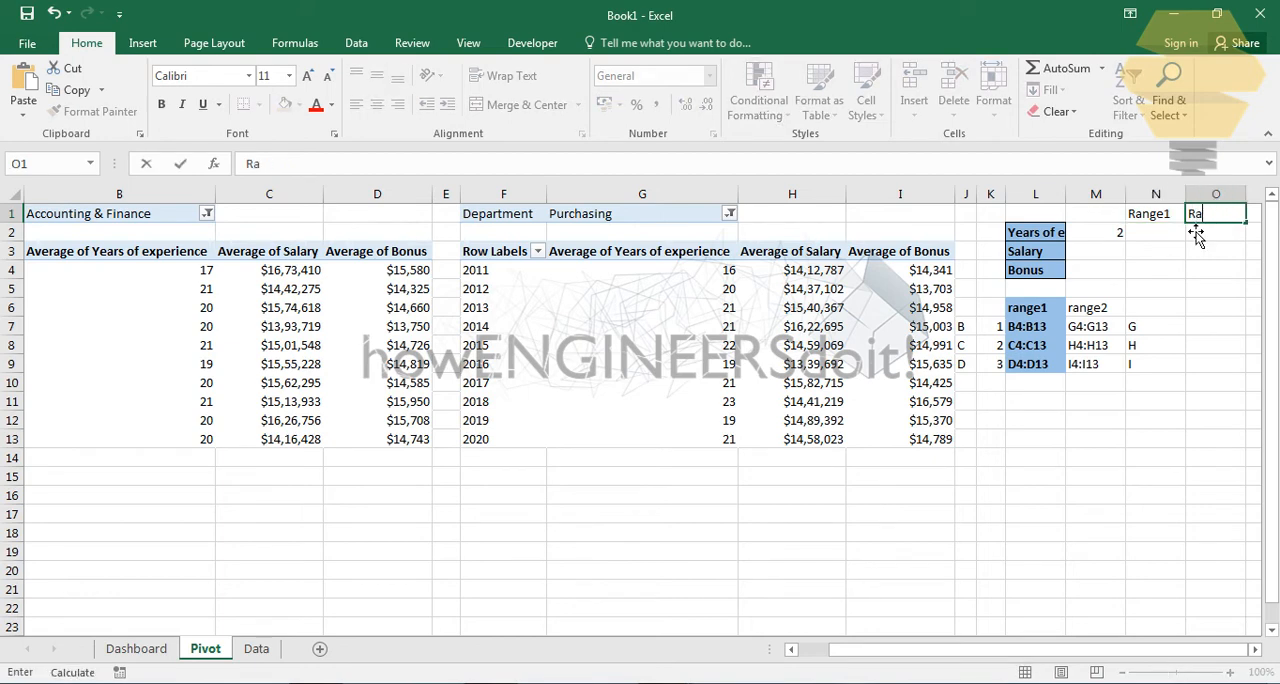
{"action": "type", "text": "gge2"}
{"action": "key", "text": "Return"}
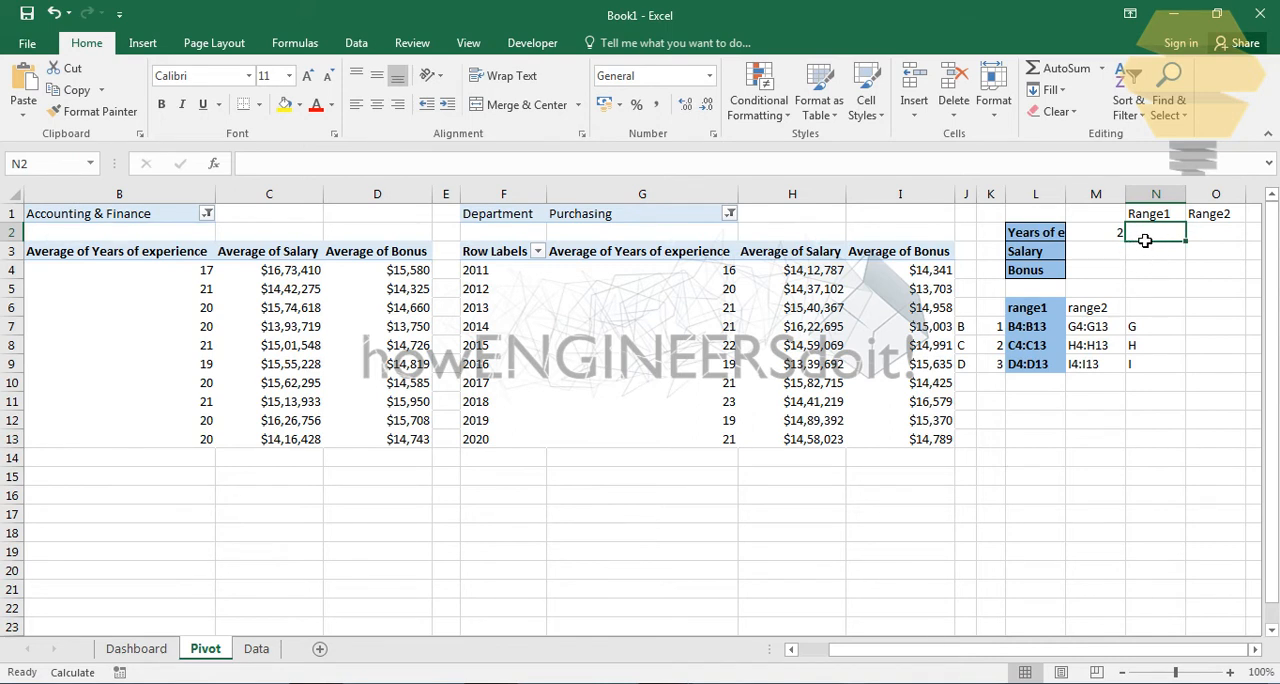
- Enter ="Pivot!"&VLOOKUP(M2,K7:L9,2,FALSE) in N2 under the Range1 heading
{"action": "type", "text": "="}
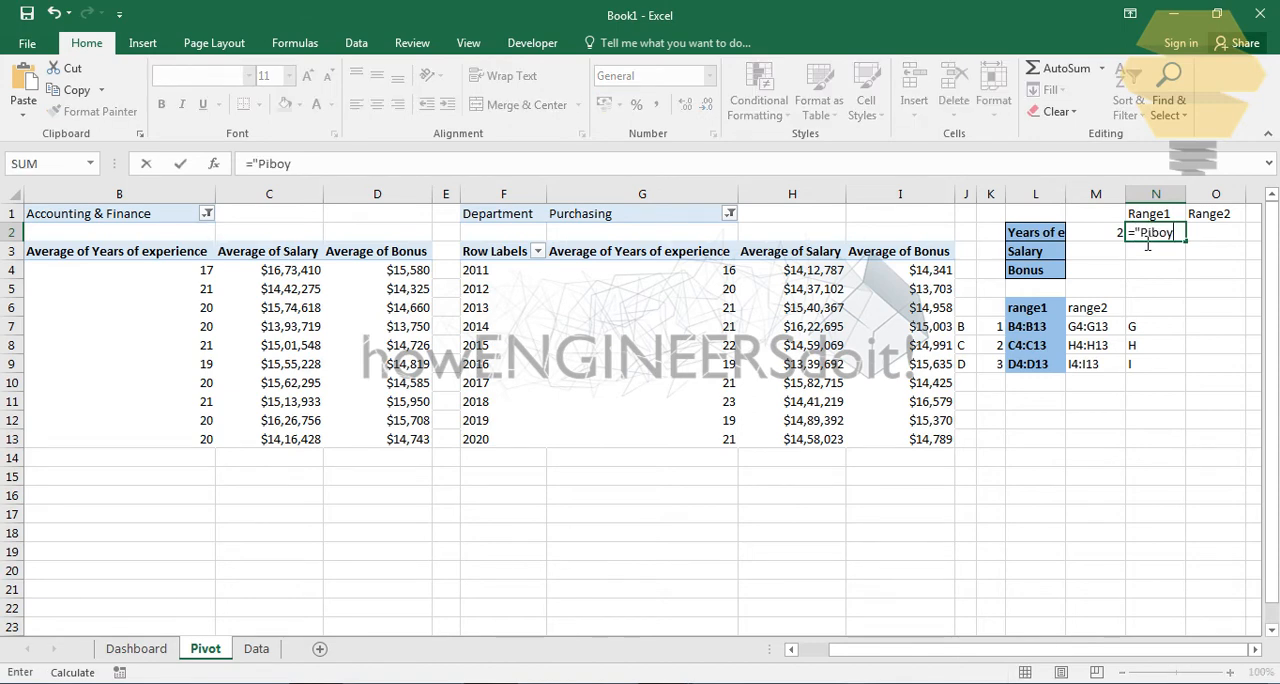
{"action": "type", "text": "\"Pivot!\"&"}
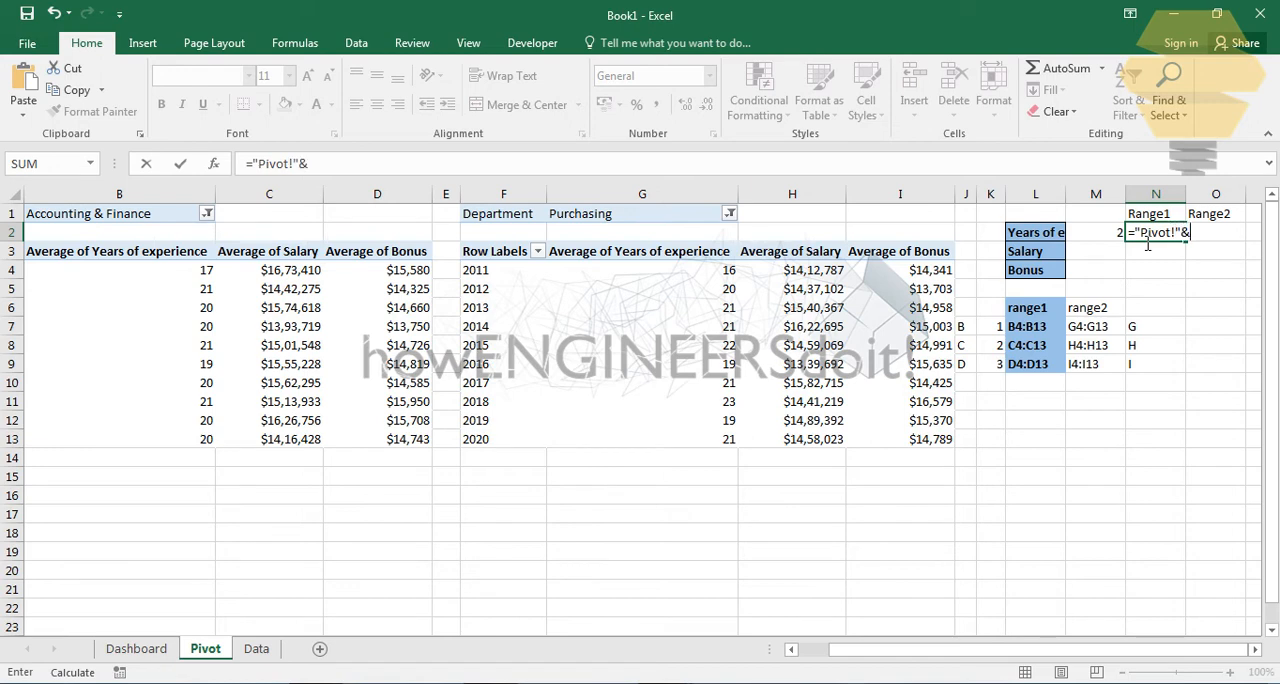
{"action": "type", "text": "vloo"}
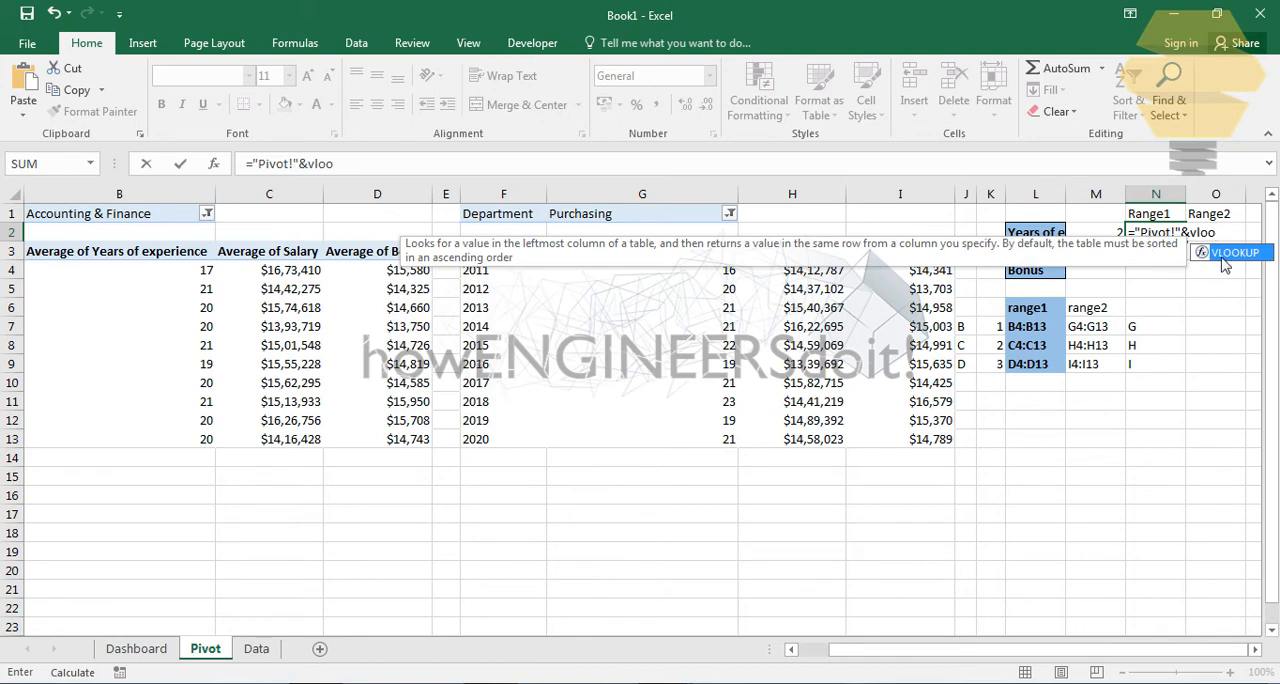
{"action": "double_click", "coordinate": [1226, 254]}
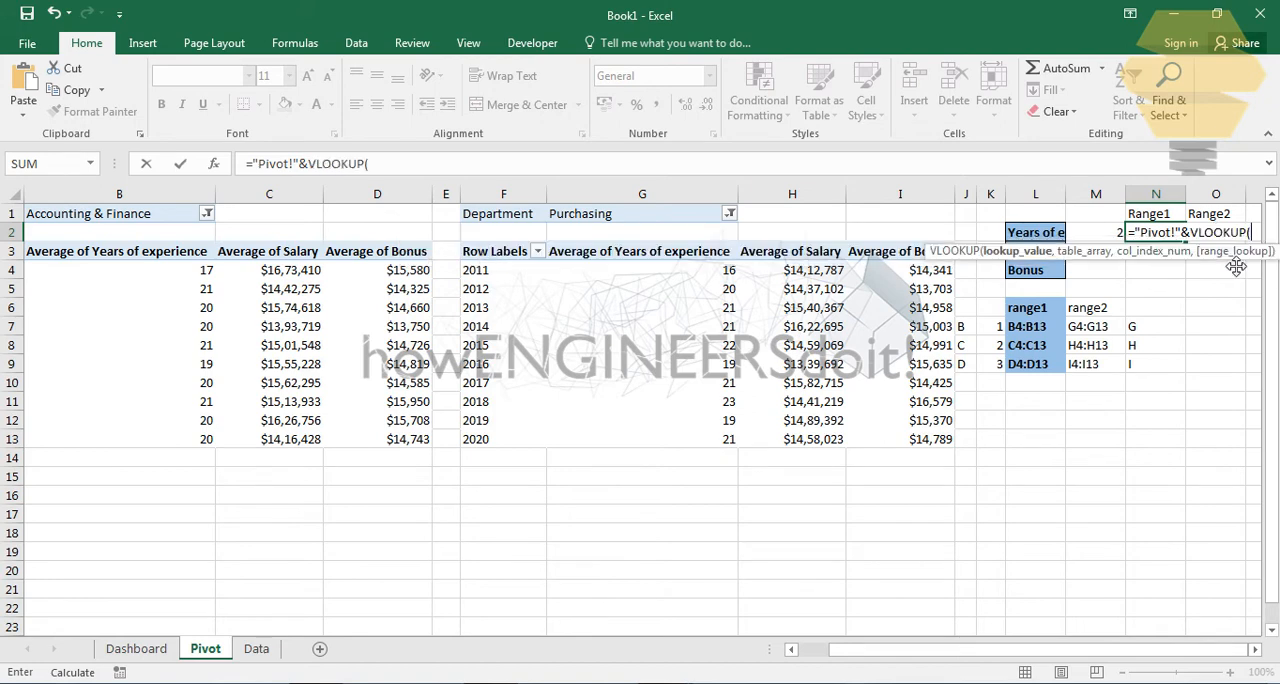
{"action": "left_click", "coordinate": [1100, 232]}
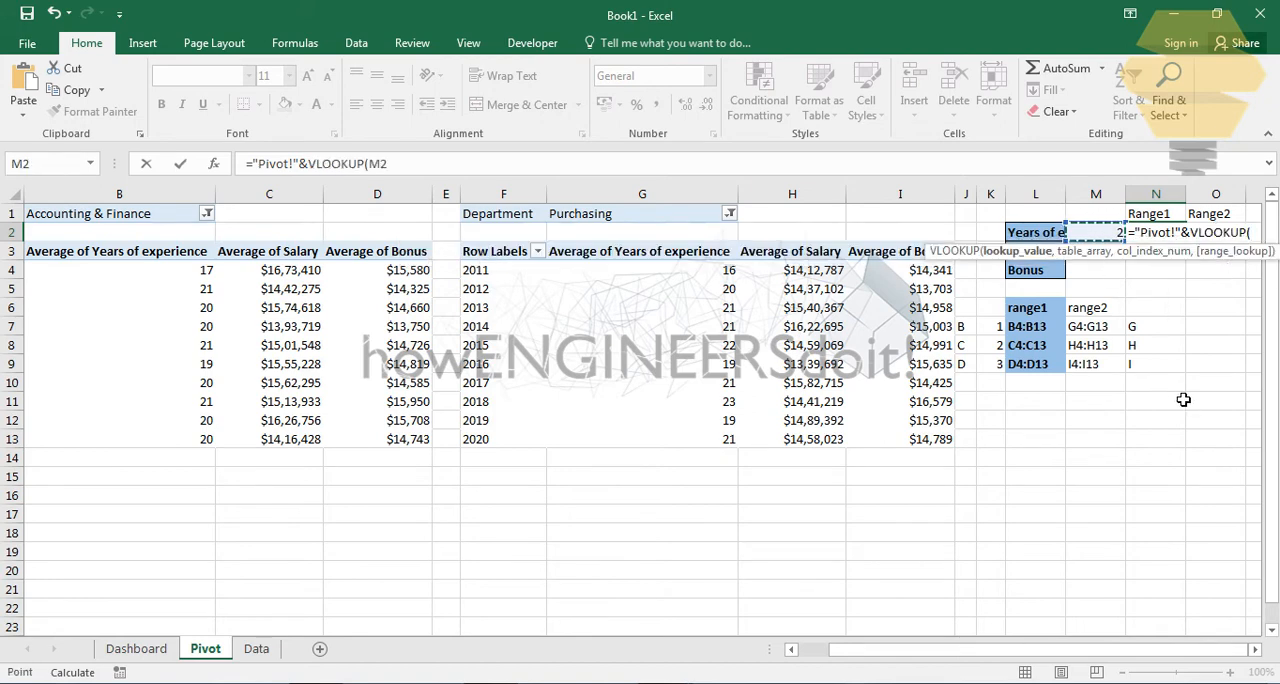
{"action": "type", "text": ","}
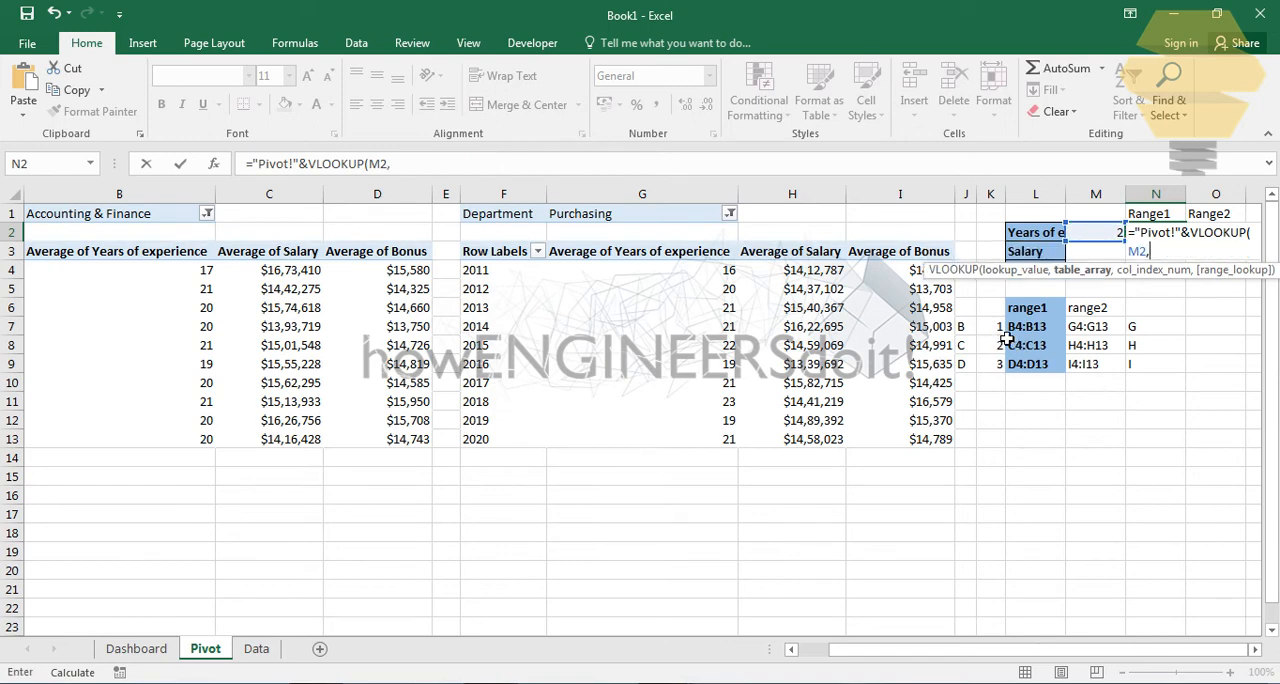
{"action": "left_click_drag", "start_coordinate": [1000, 334], "coordinate": [1062, 366]}
{"action": "type", "text": ","}
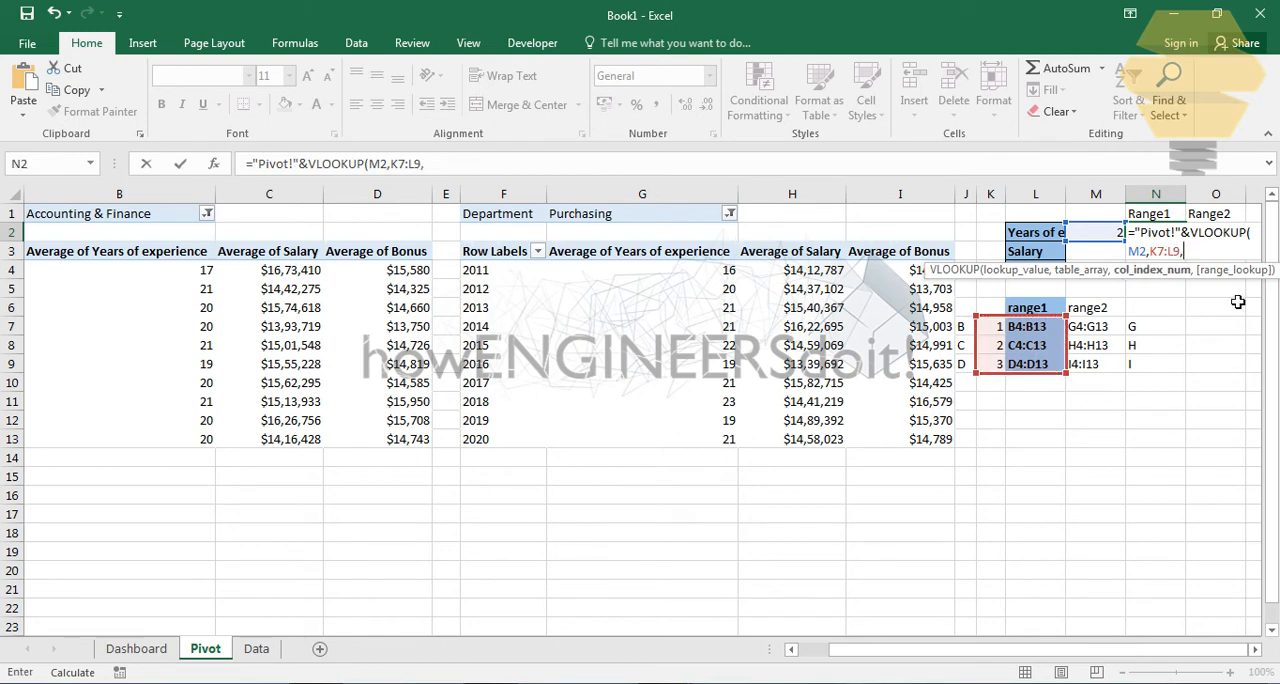
{"action": "type", "text": "2,"}
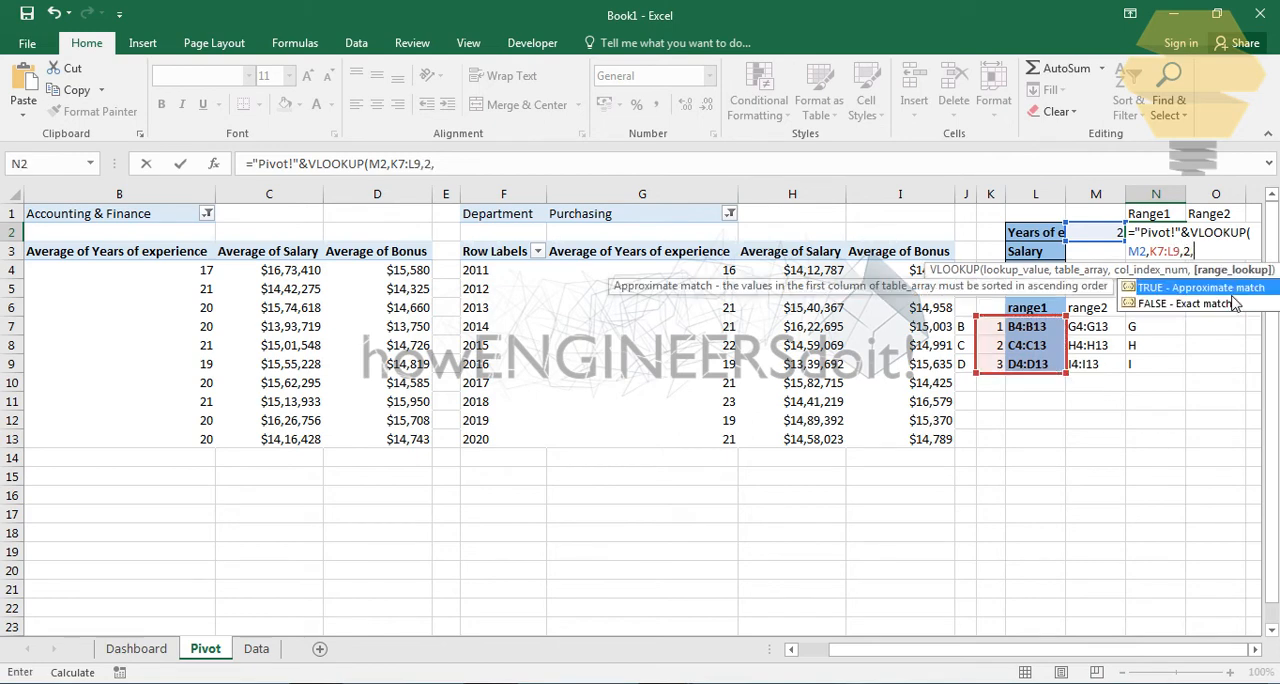
{"action": "double_click", "coordinate": [1230, 304]}
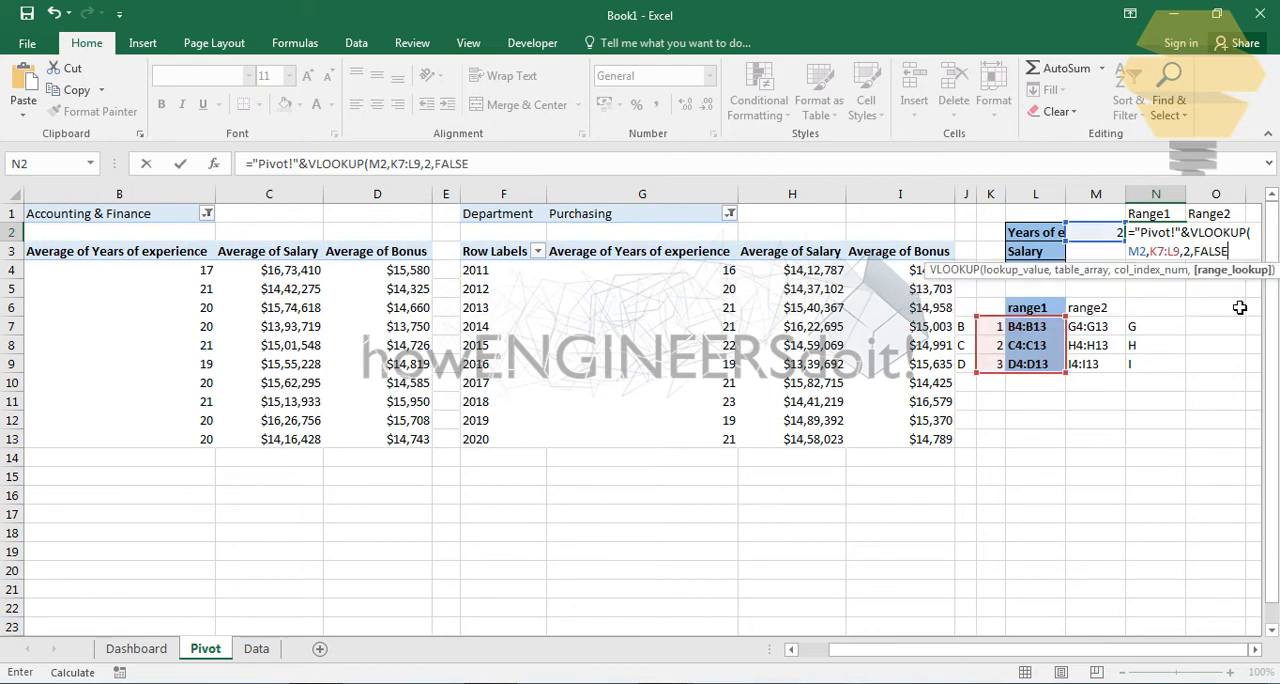
{"action": "type", "text": ")"}
{"action": "key", "text": "Return"}
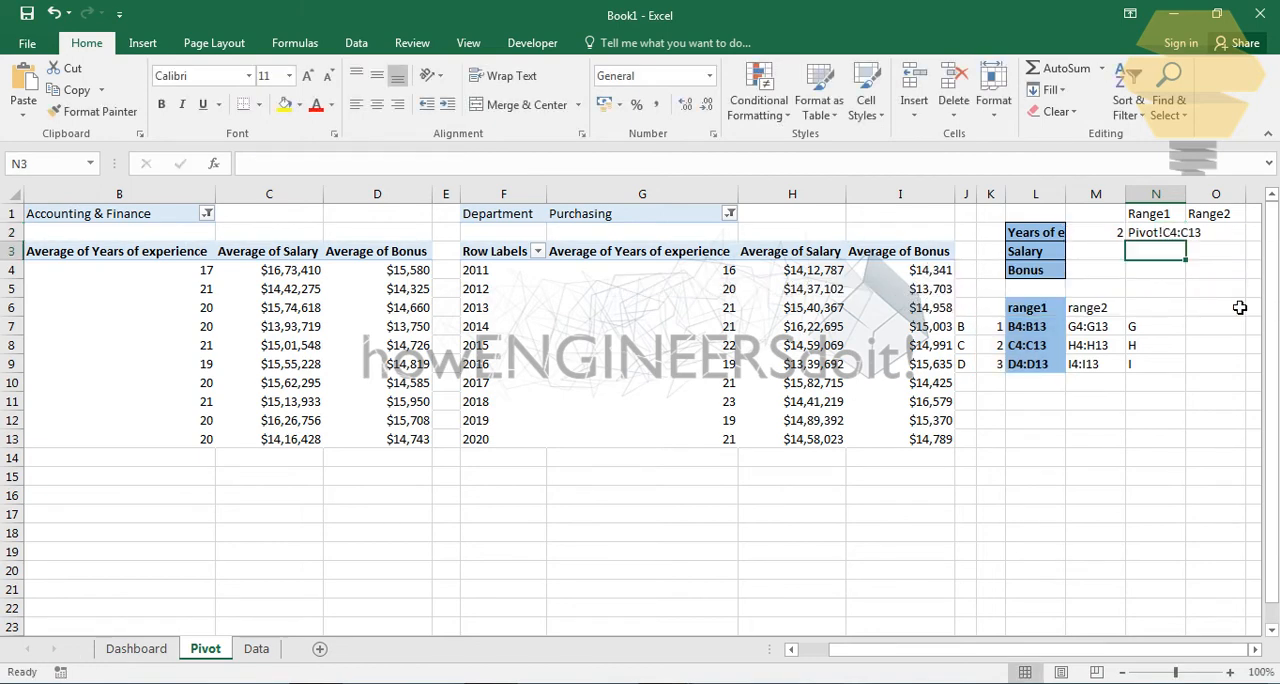
- Enter ="Pivot!"&VLOOKUP(M2,K7:M9,3,FALSE) in O2 under the Range2 heading
{"action": "left_click", "coordinate": [1255, 649]}
{"action": "left_click", "coordinate": [1051, 252]}
{"action": "left_click", "coordinate": [1044, 238]}
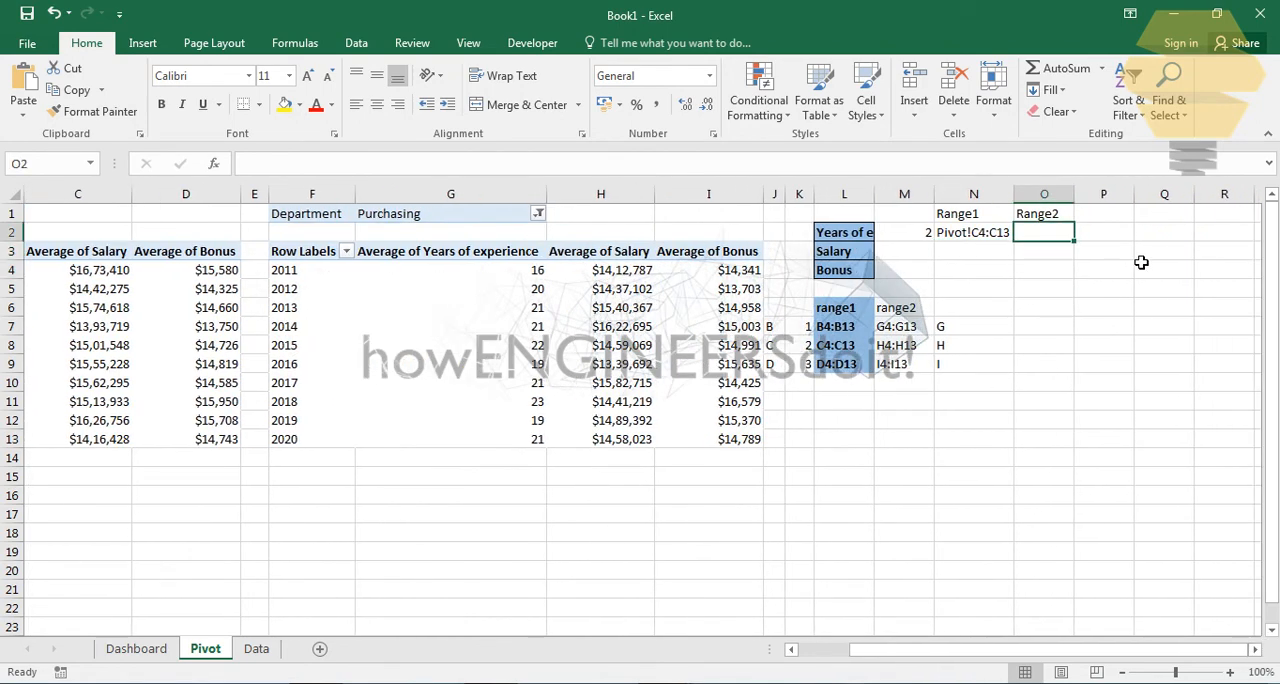
{"action": "type", "text": "="}
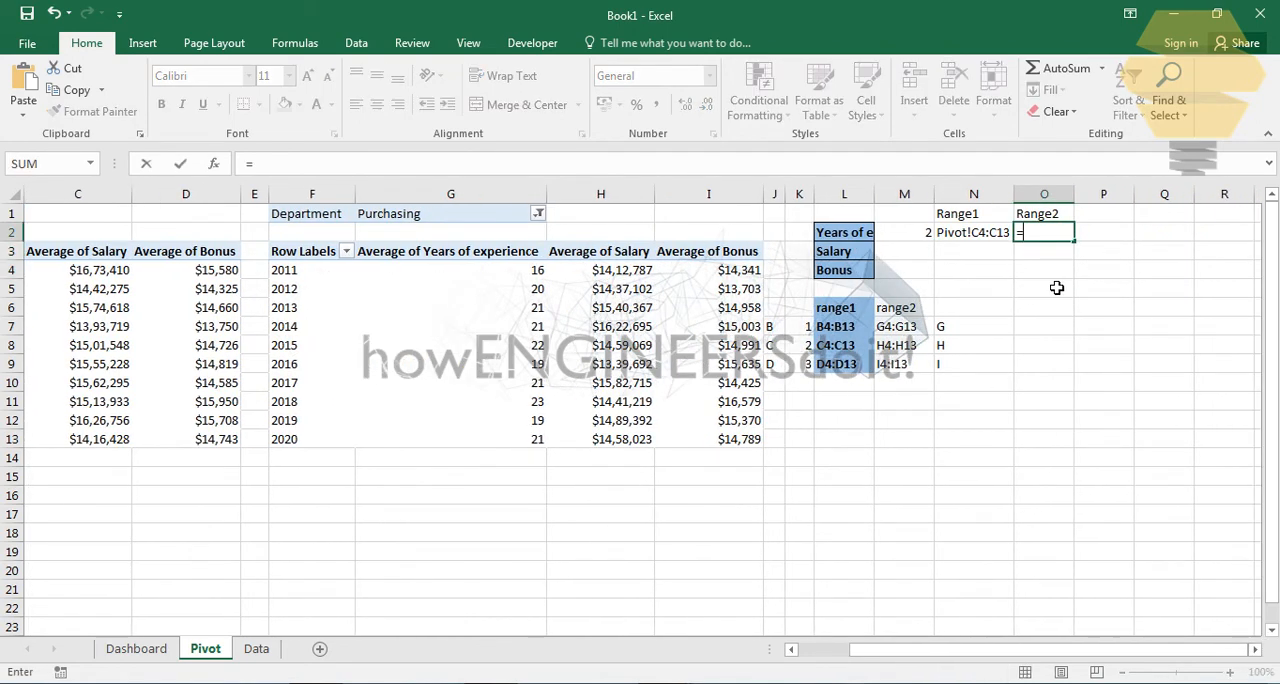
{"action": "type", "text": "\"O"}
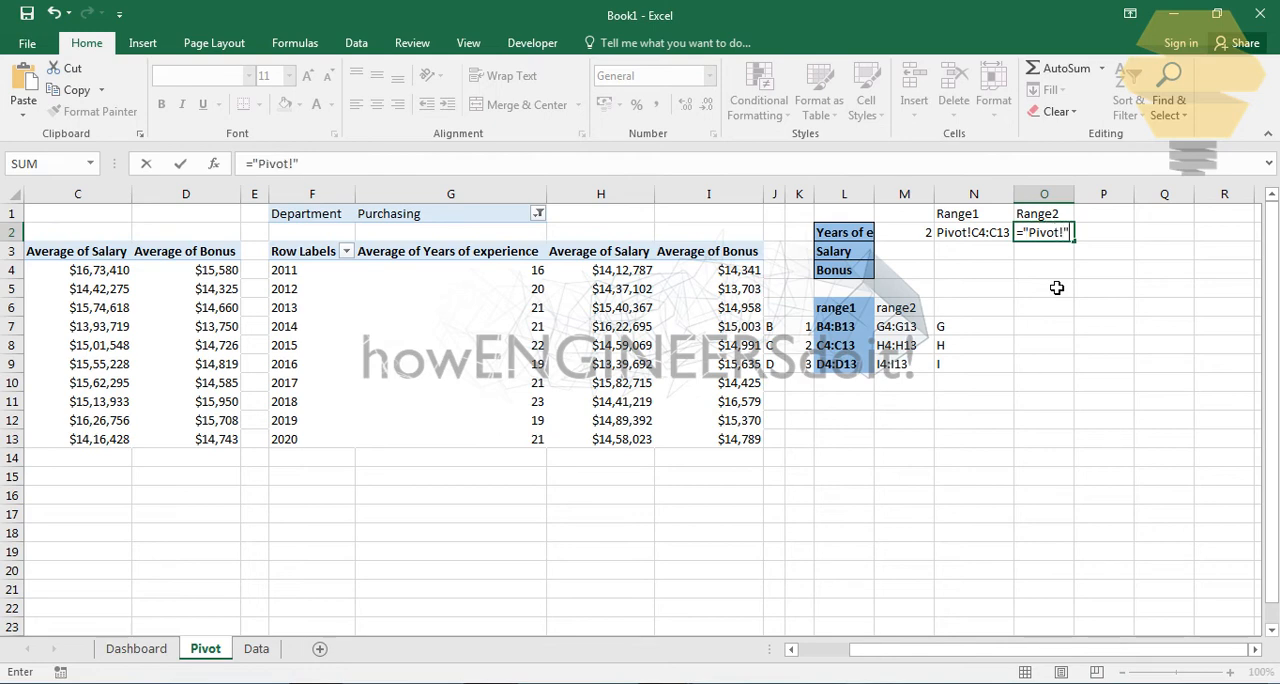
{"action": "type", "text": "ivot!\"&vlook"}
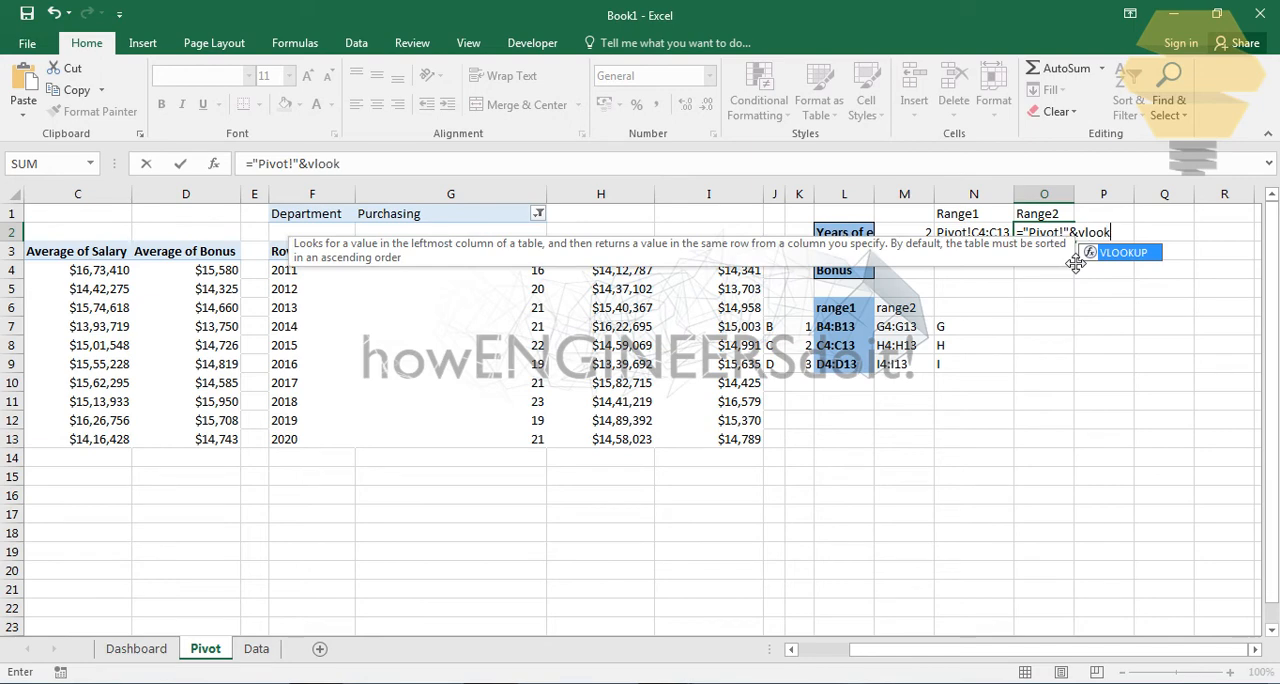
{"action": "double_click", "coordinate": [1128, 253]}
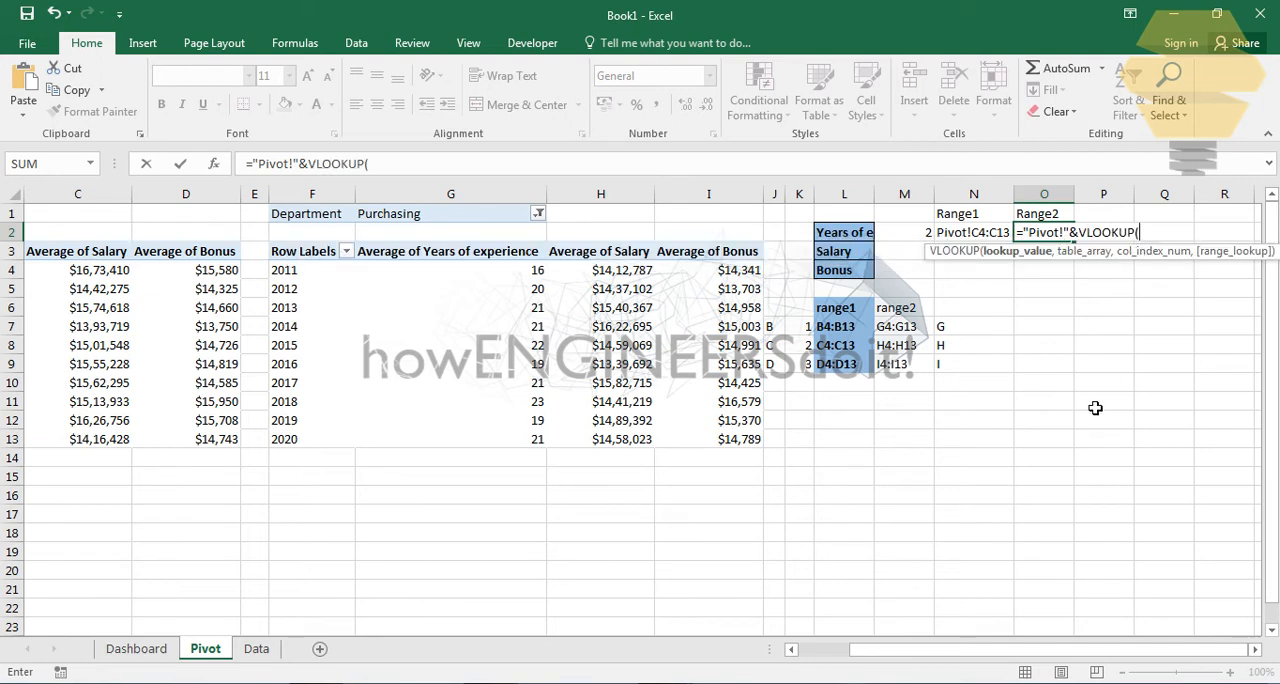
{"action": "left_click", "coordinate": [914, 236]}
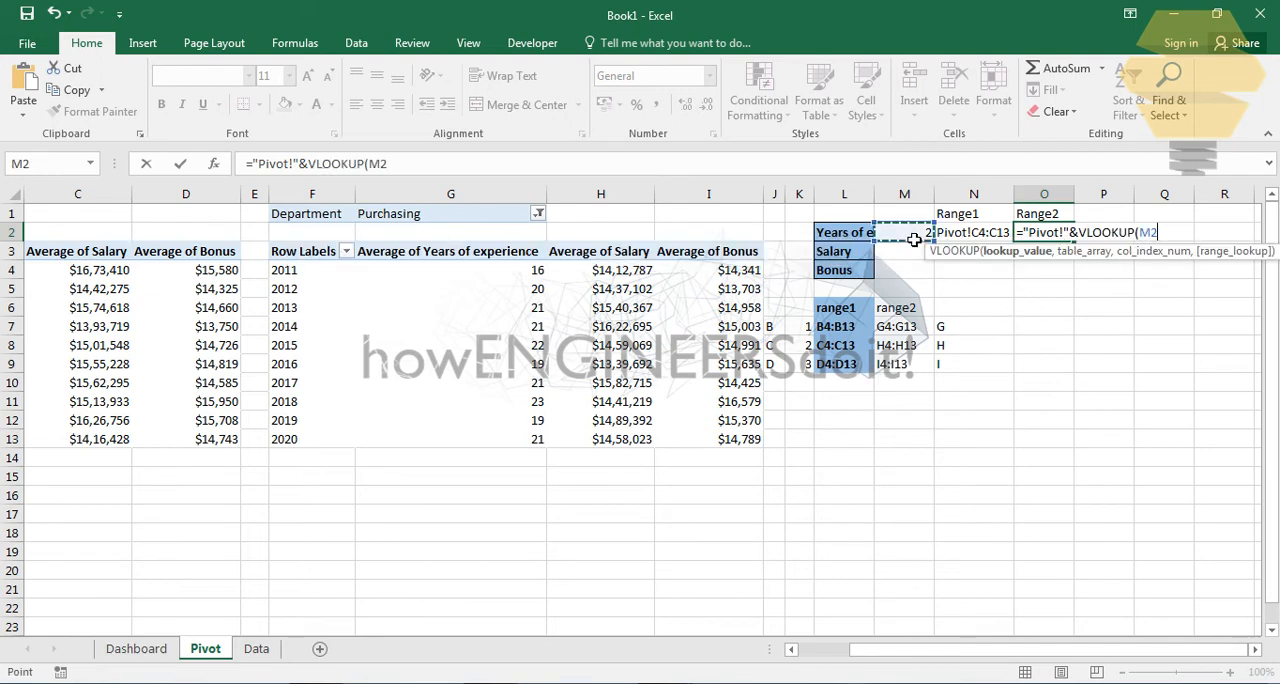
{"action": "type", "text": ","}
{"action": "left_click_drag", "start_coordinate": [803, 328], "coordinate": [910, 366]}
{"action": "type", "text": ","}
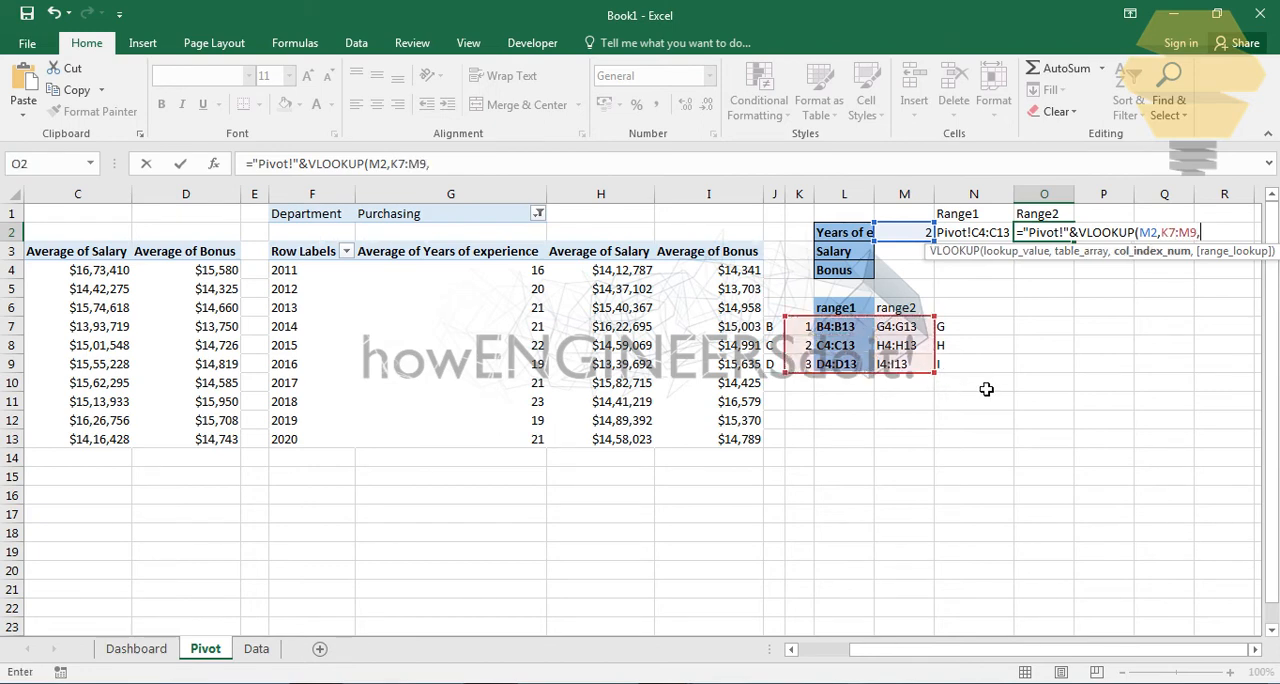
{"action": "type", "text": "3,"}
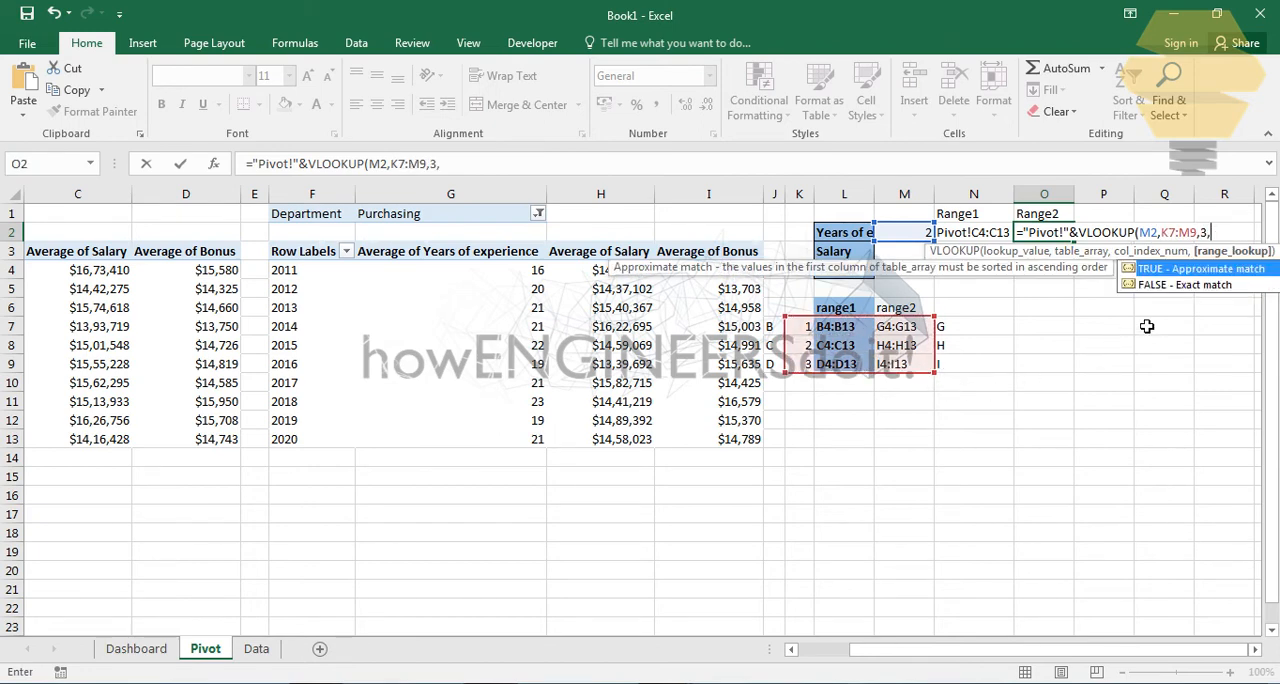
{"action": "double_click", "coordinate": [1190, 286]}
{"action": "key", "text": "Return"}
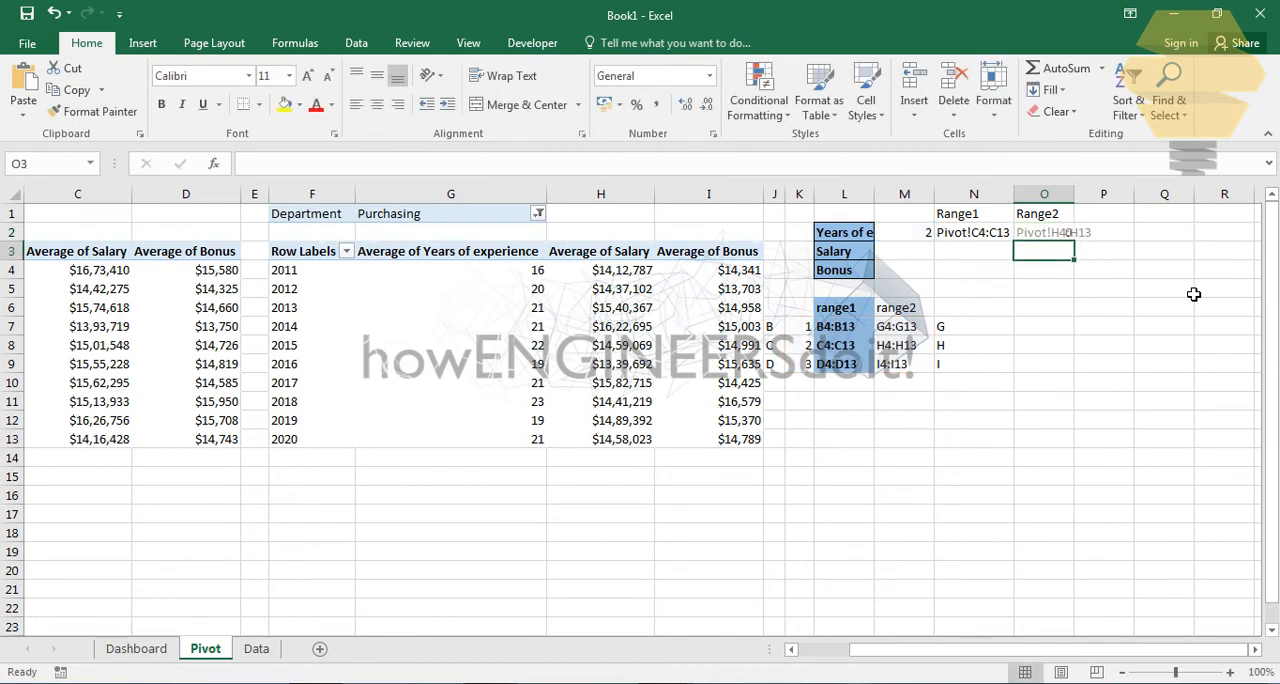
- Check the Range1 and Range2 references in N2 and O2 against the combo box index in M2
{"action": "left_click", "coordinate": [1007, 256]}
{"action": "left_click", "coordinate": [1054, 257]}
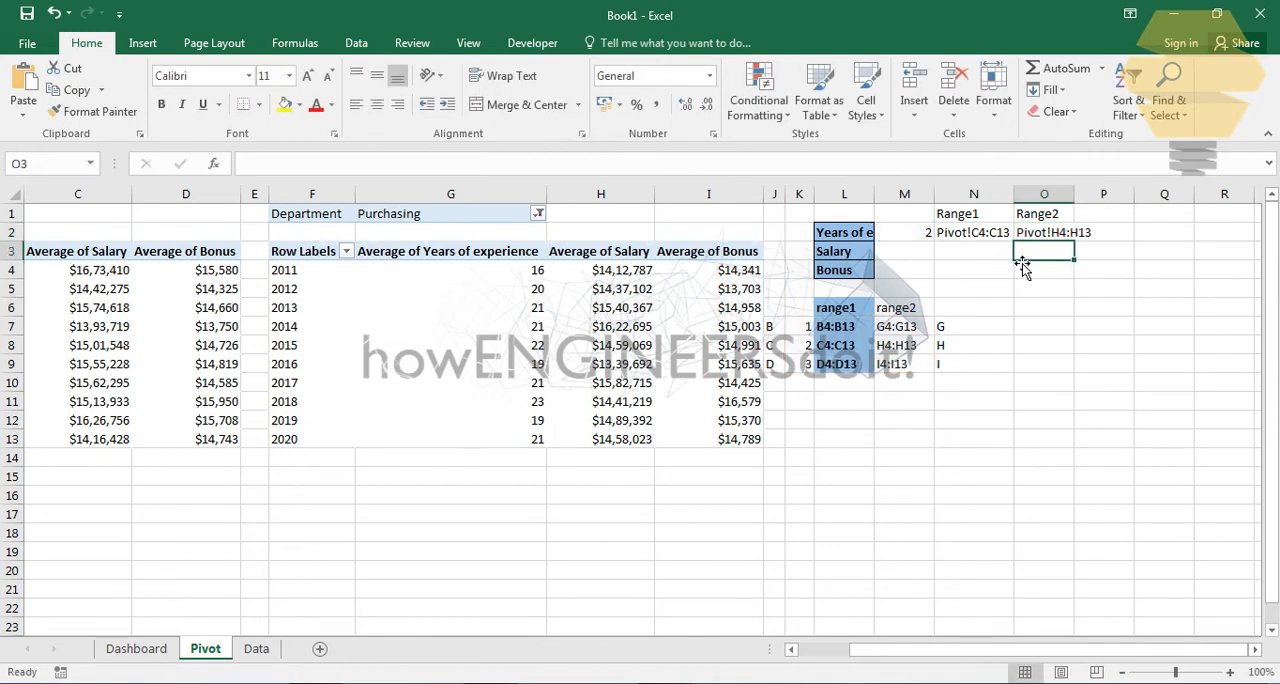
{"action": "left_click", "coordinate": [992, 256]}
{"action": "left_click", "coordinate": [1049, 254]}
{"action": "left_click", "coordinate": [1000, 256]}
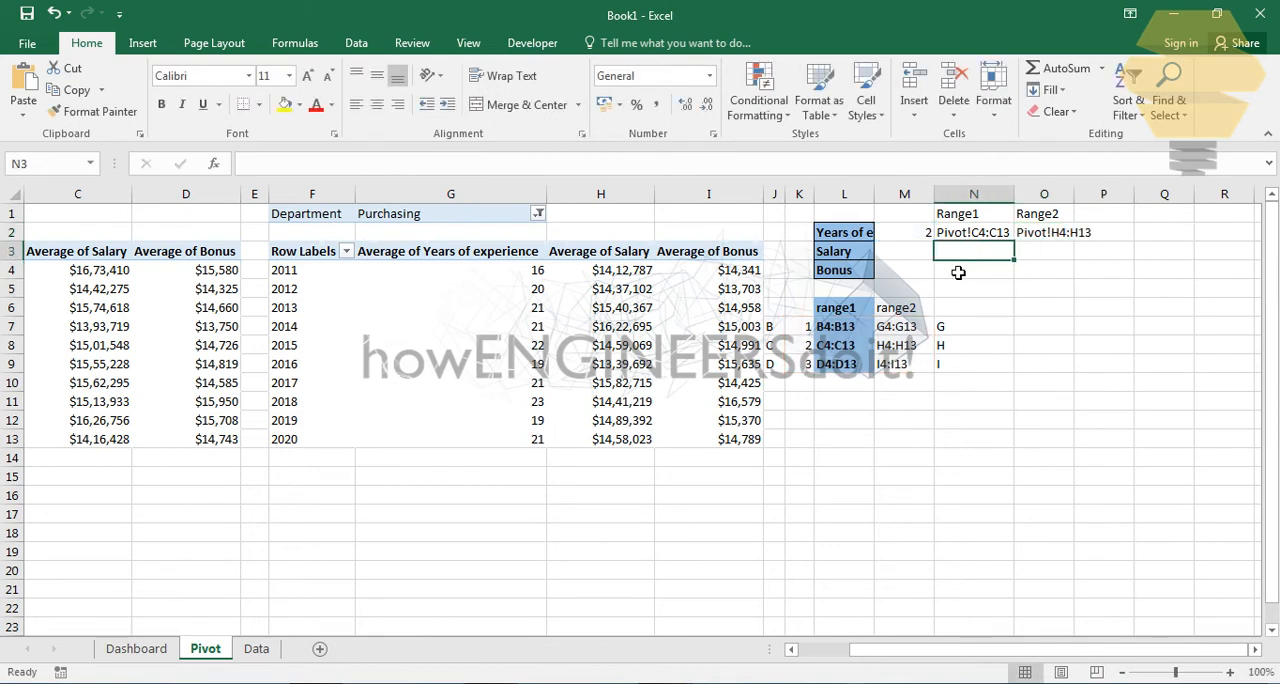
{"action": "left_click", "coordinate": [920, 234]}
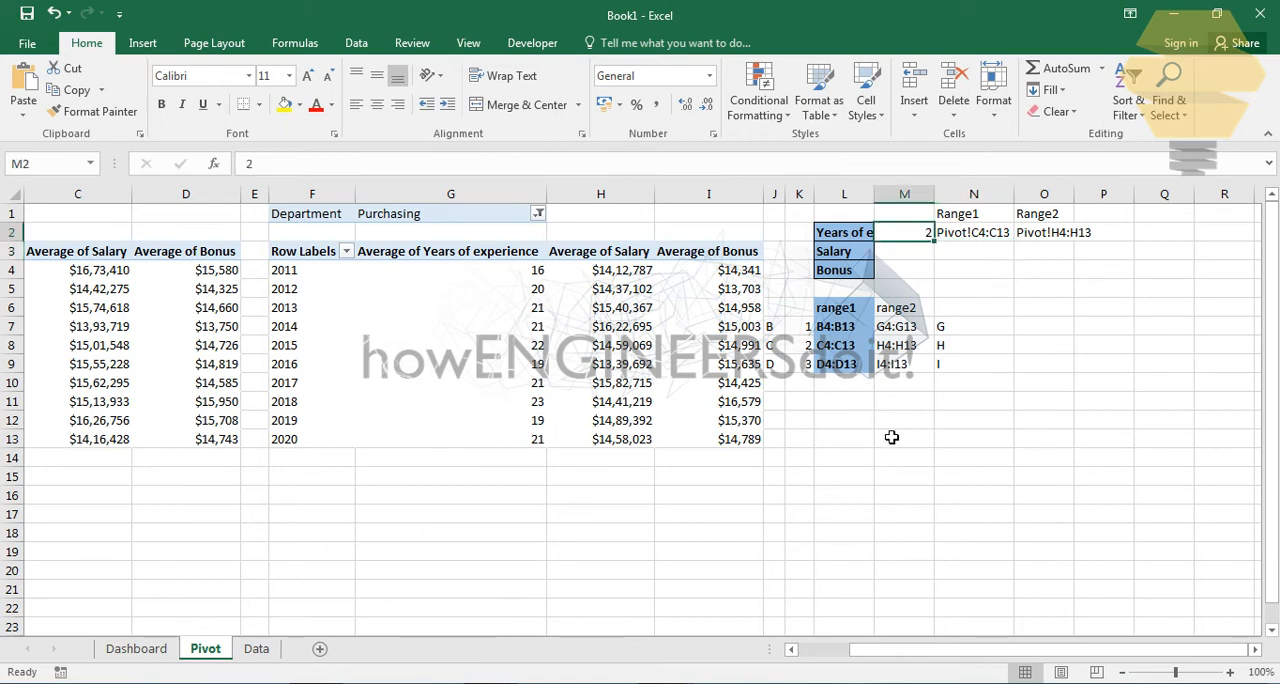
- Switch the combo box on the Dashboard sheet's chart to Bonus
{"action": "left_click_drag", "start_coordinate": [955, 650], "coordinate": [851, 646]}
{"action": "left_click", "coordinate": [136, 648]}
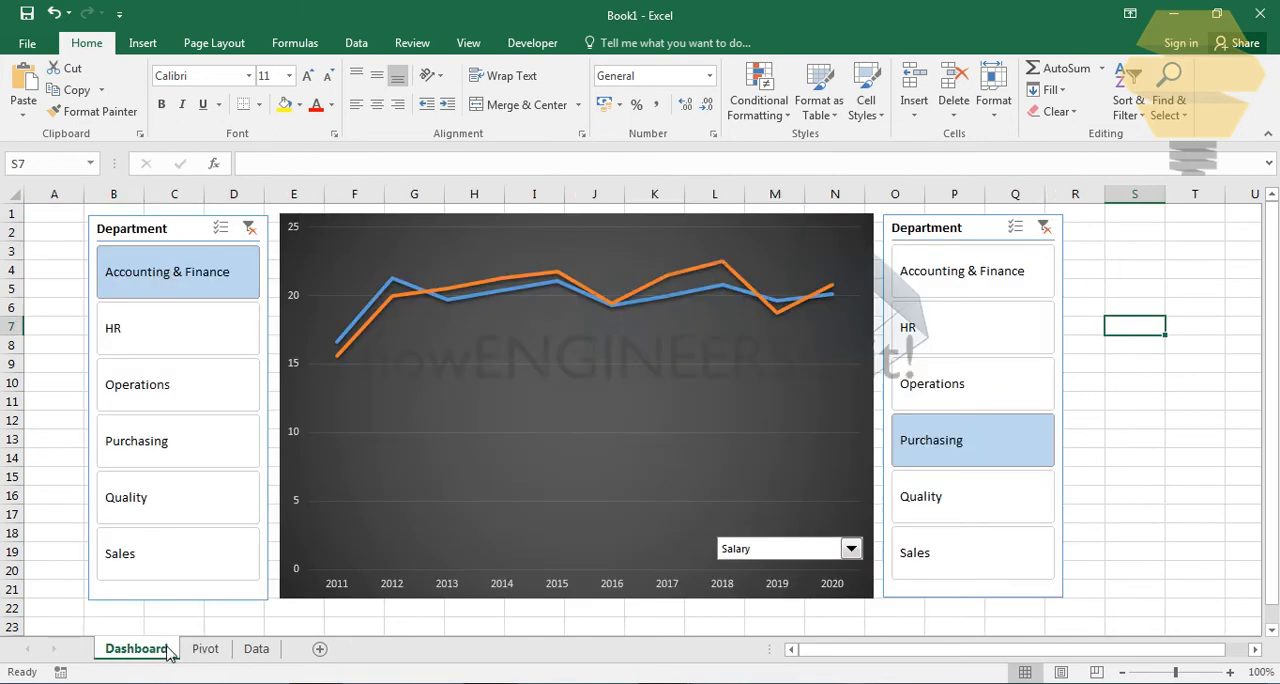
{"action": "left_click", "coordinate": [851, 548]}
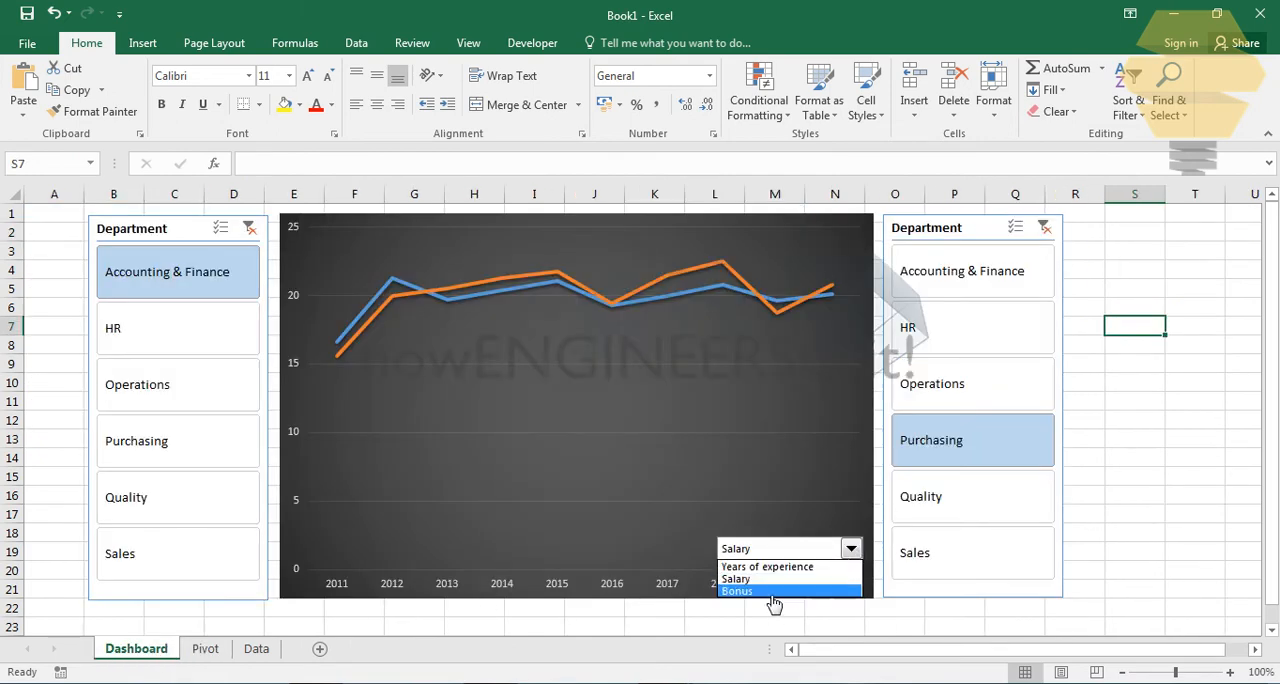
{"action": "left_click", "coordinate": [718, 588]}
- Examine M2 and the Range1 and Range2 references on the Pivot sheet against the bonus columns of both pivot tables
{"action": "left_click", "coordinate": [256, 648]}
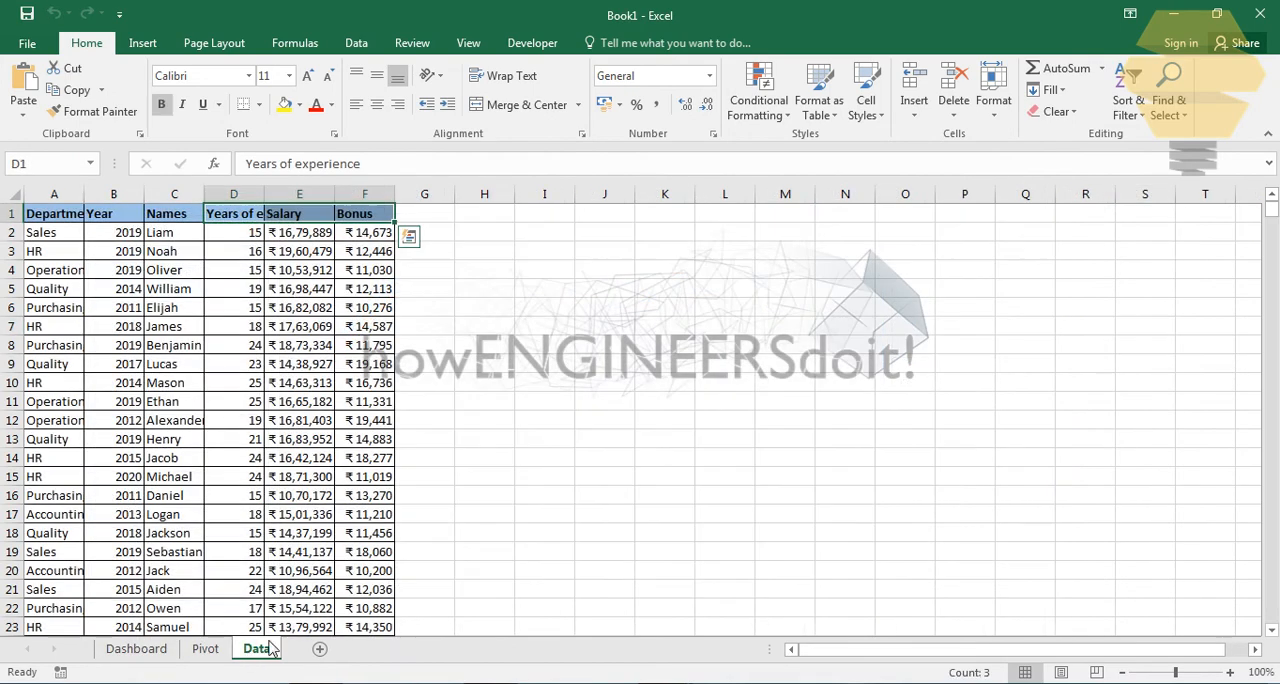
{"action": "left_click", "coordinate": [220, 647]}
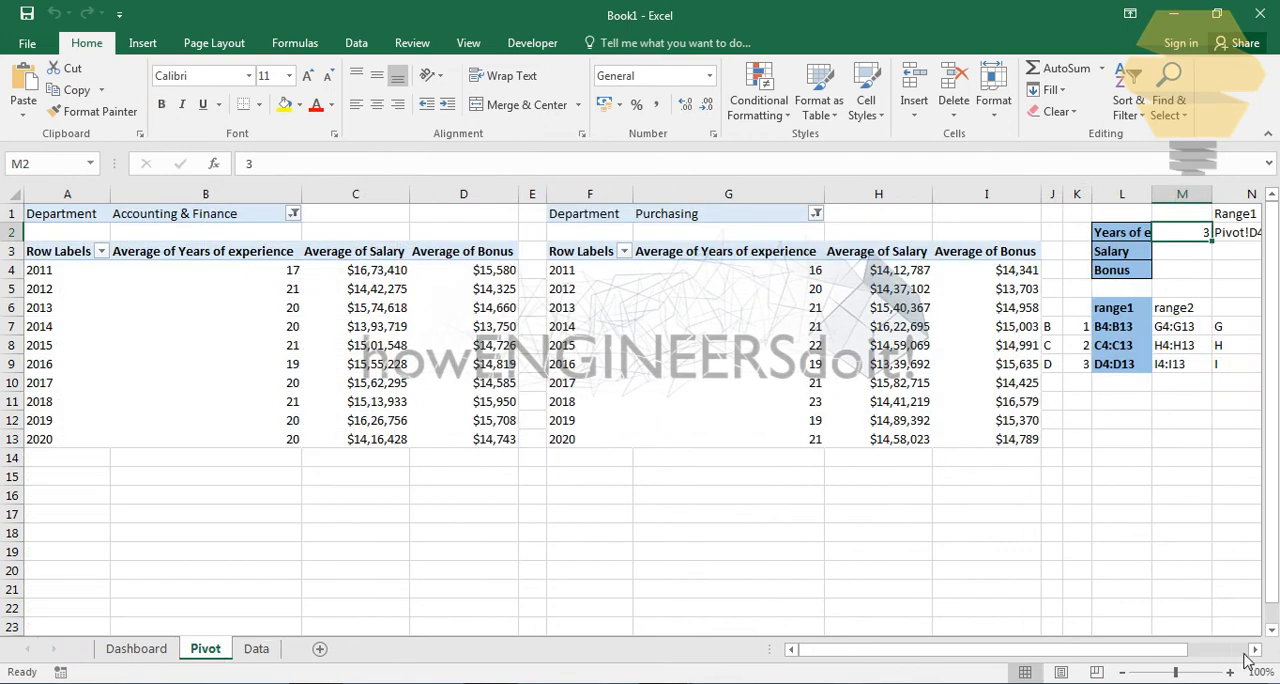
{"action": "left_click", "coordinate": [1255, 649]}
{"action": "left_click", "coordinate": [1255, 649]}
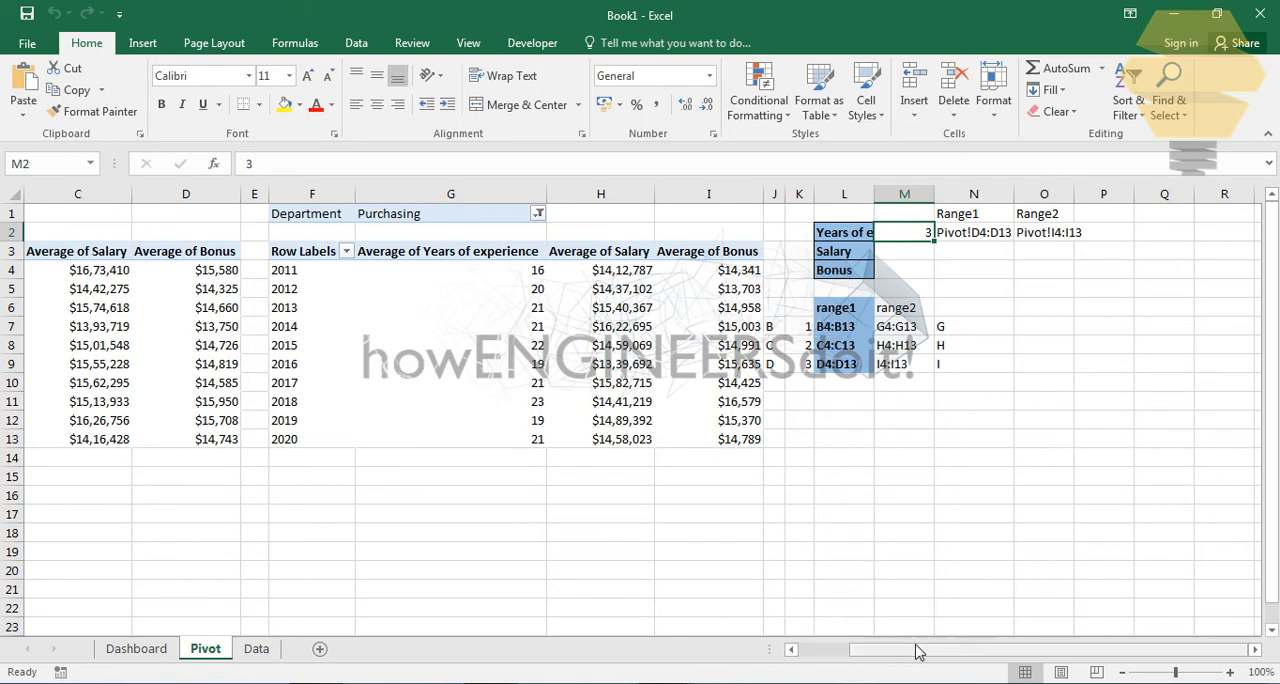
{"action": "left_click_drag", "start_coordinate": [914, 649], "coordinate": [749, 634]}
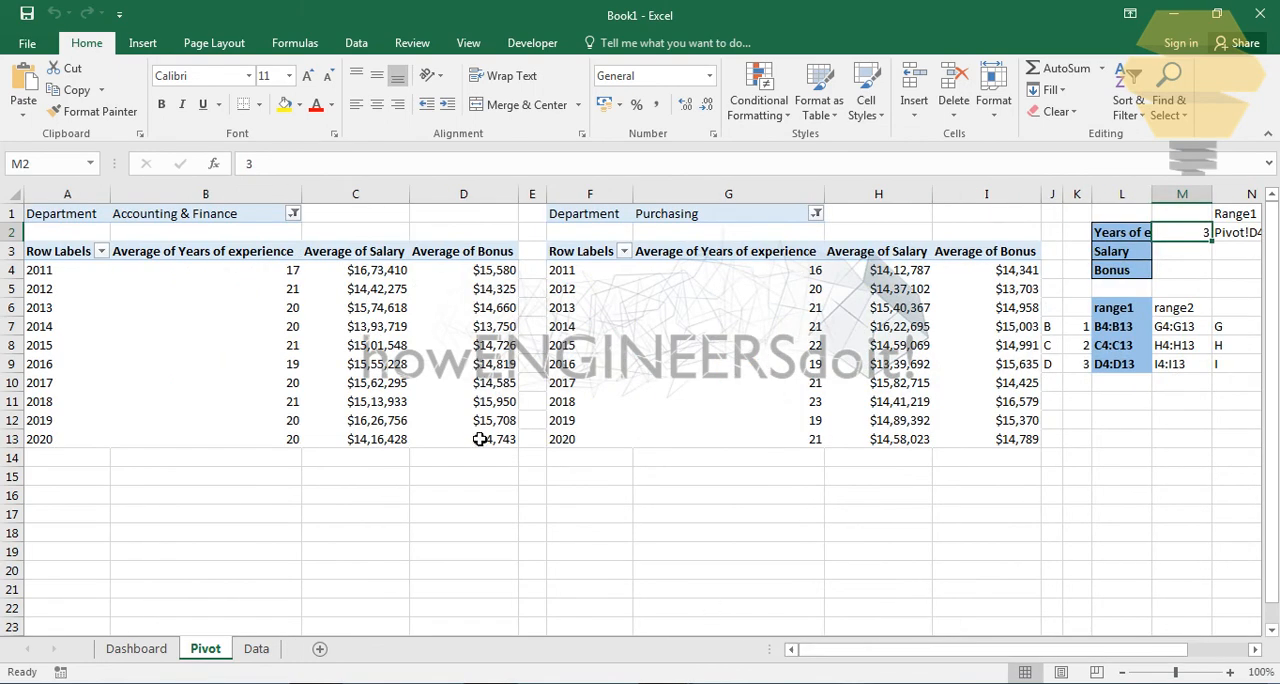
{"action": "left_click_drag", "start_coordinate": [917, 650], "coordinate": [1043, 664]}
{"action": "left_click", "coordinate": [1060, 420]}
{"action": "left_click", "coordinate": [1048, 313]}
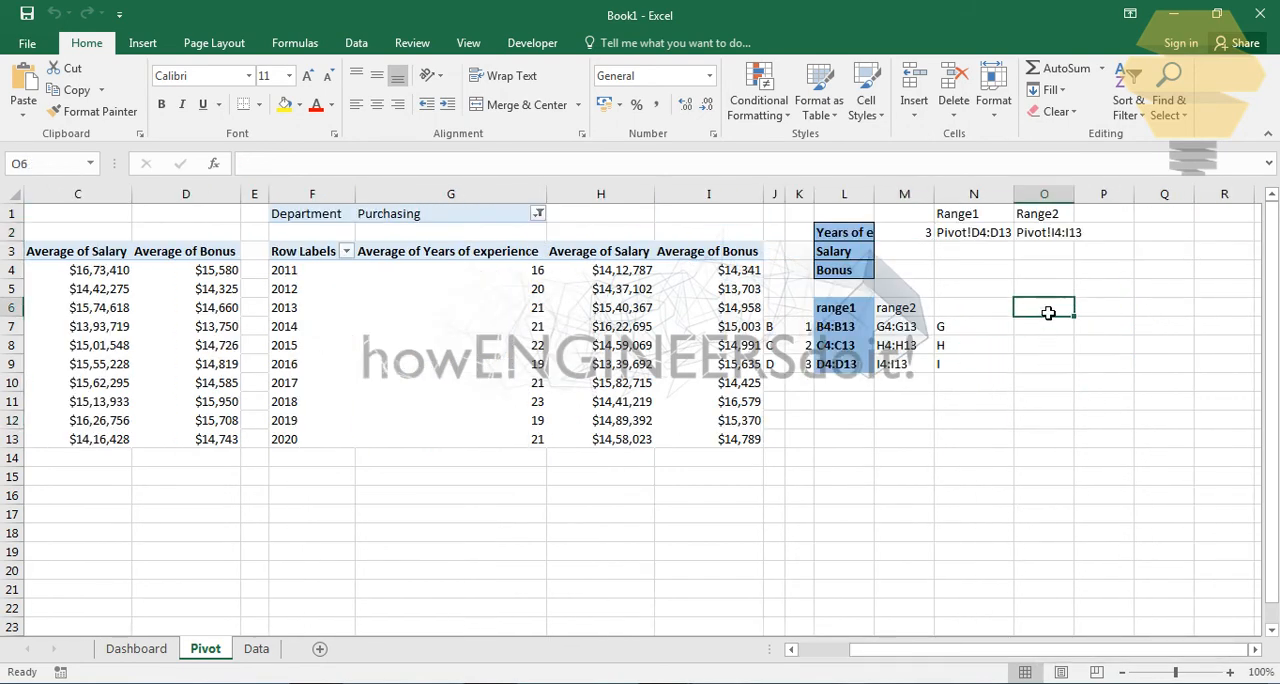
- Define a workbook-scoped name Range1 that refers to =INDIRECT(Pivot!$N$2)
{"action": "left_click", "coordinate": [295, 43]}
{"action": "left_click", "coordinate": [525, 95]}
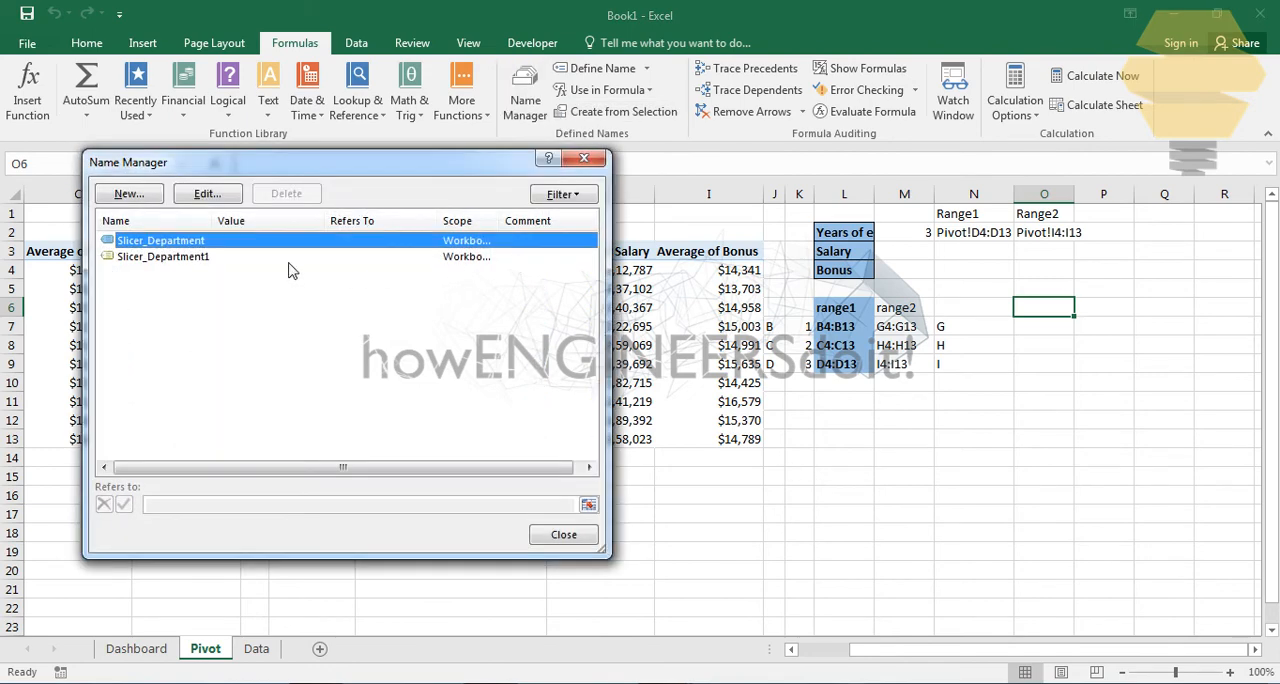
{"action": "left_click", "coordinate": [128, 194]}
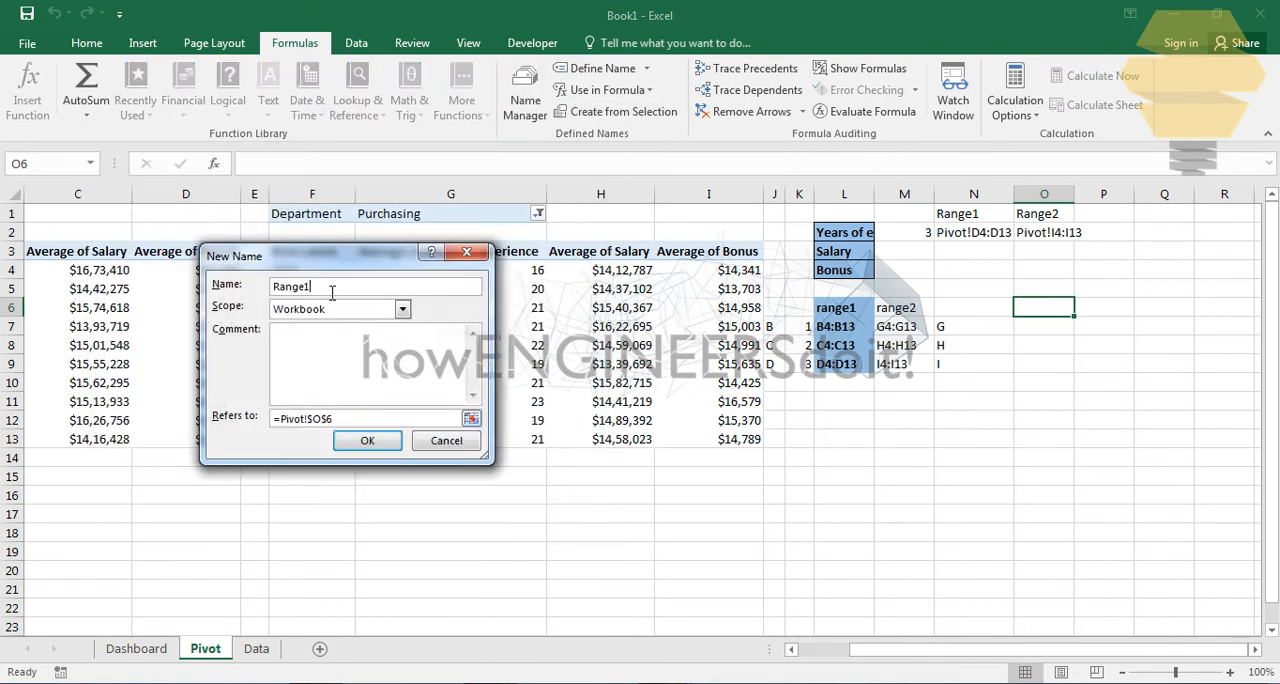
{"action": "left_click_drag", "start_coordinate": [362, 423], "coordinate": [14, 343]}
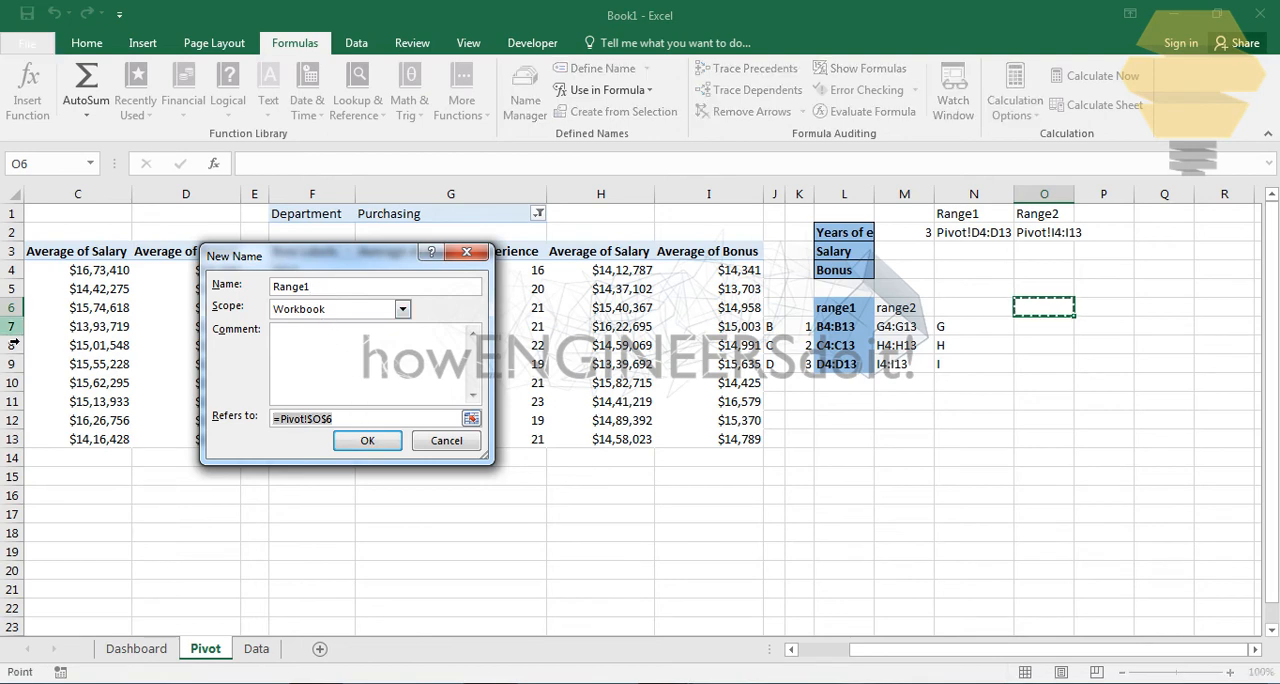
{"action": "type", "text": "=i"}
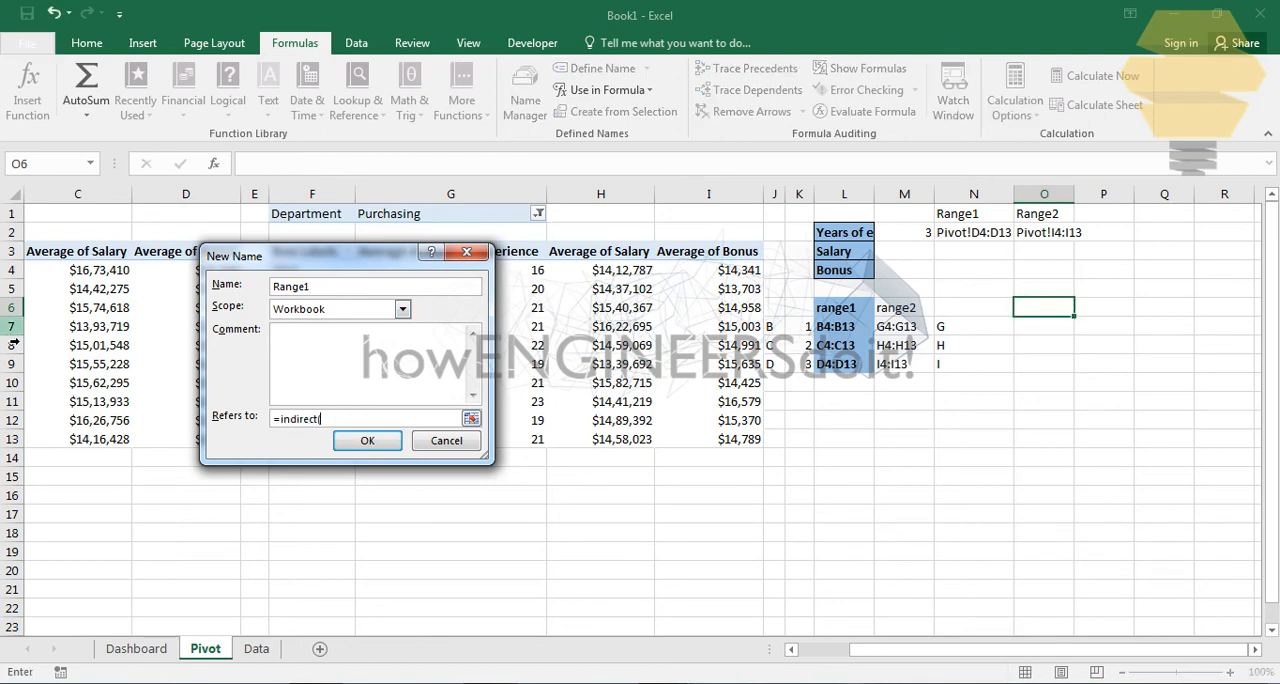
{"action": "type", "text": "ndirect("}
{"action": "left_click", "coordinate": [995, 235]}
{"action": "type", "text": ")"}
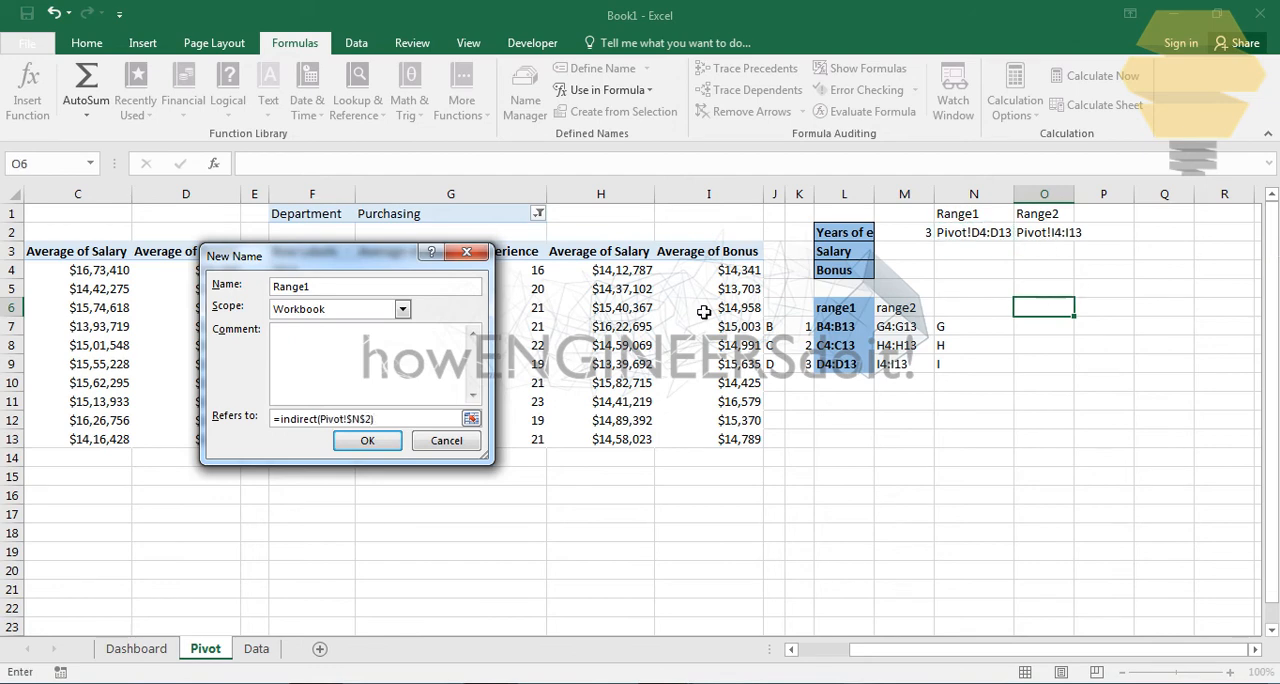
{"action": "left_click", "coordinate": [377, 443]}
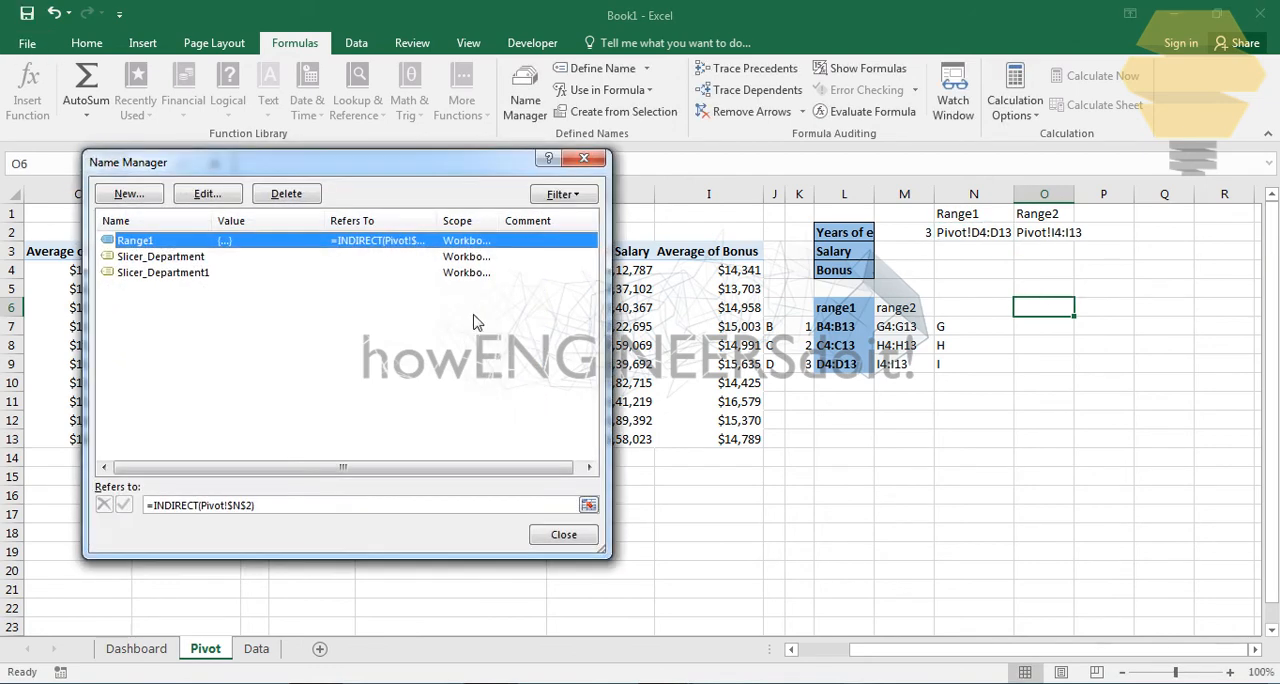
- Define a workbook-scoped name Range2 that refers to =INDIRECT(Pivot!$O$2)
{"action": "left_click", "coordinate": [128, 194]}
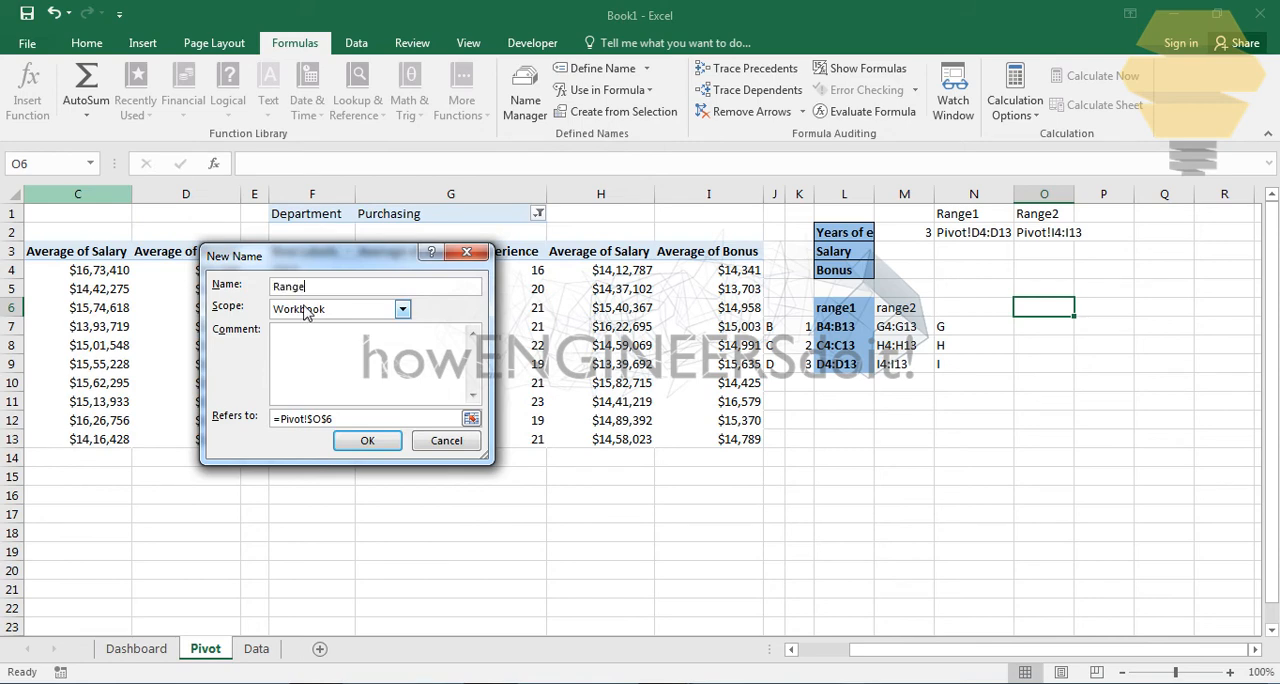
{"action": "left_click_drag", "start_coordinate": [345, 420], "coordinate": [14, 424]}
{"action": "type", "text": "=in"}
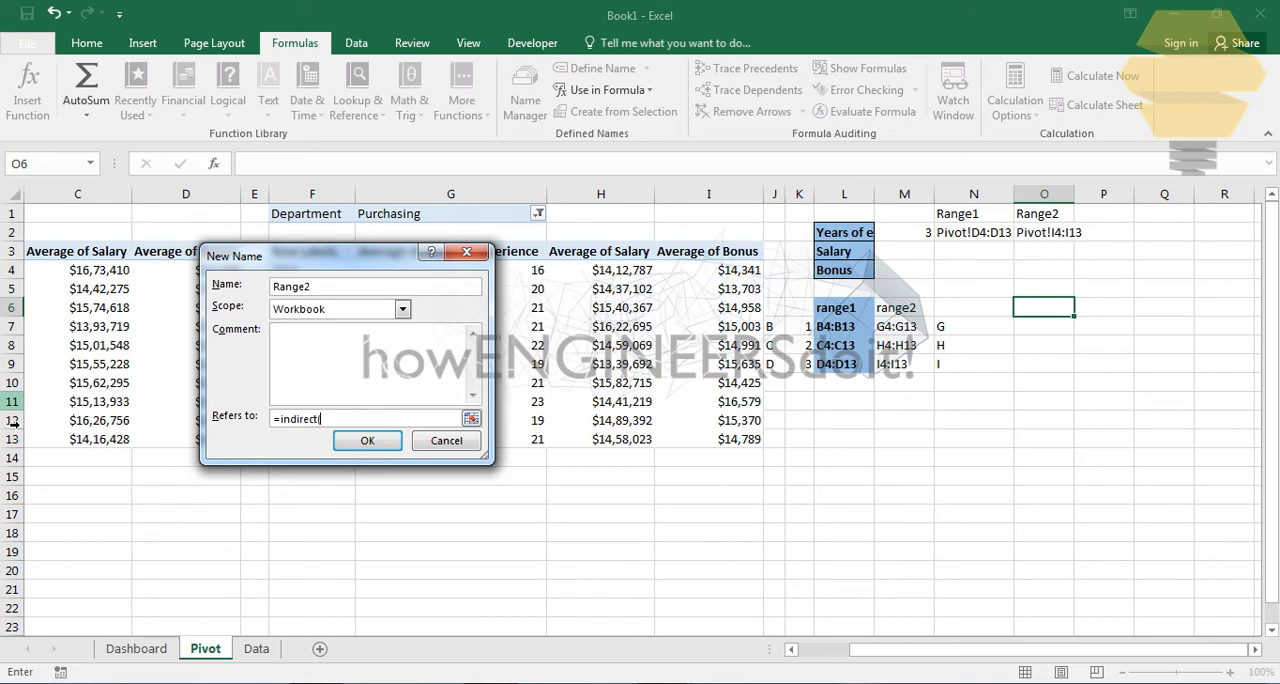
{"action": "type", "text": "direct("}
{"action": "left_click", "coordinate": [1068, 232]}
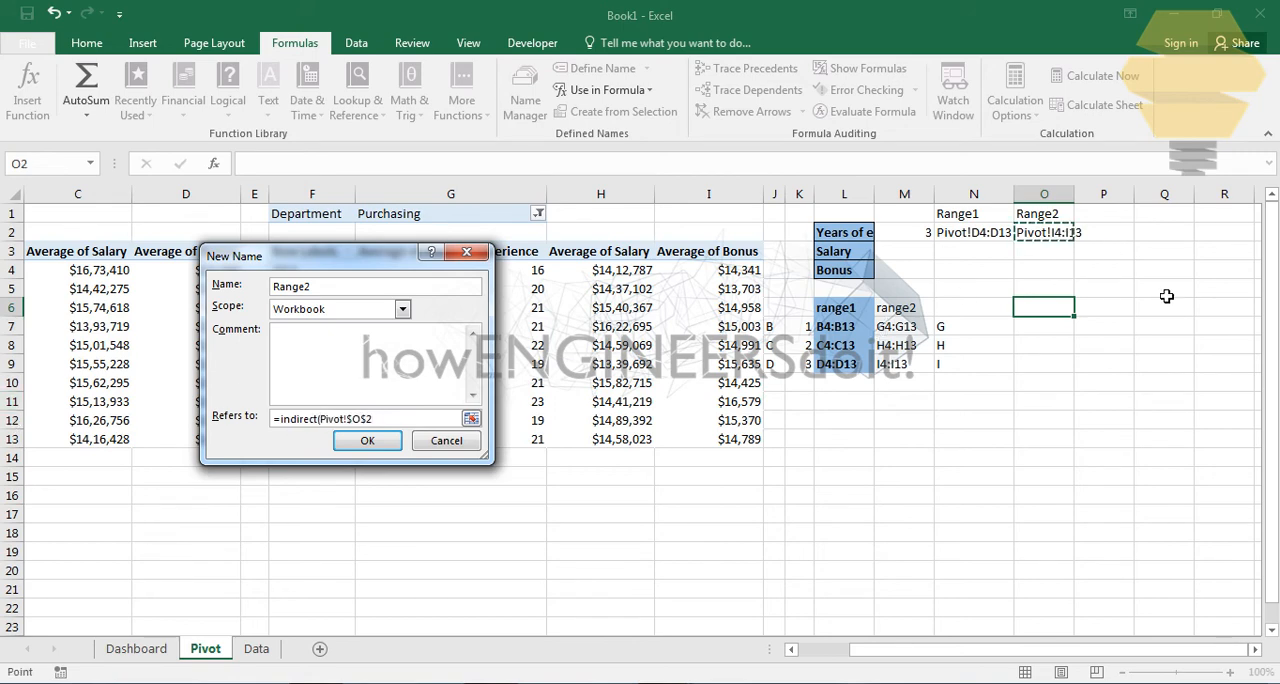
{"action": "type", "text": ")"}
{"action": "key", "text": "Return"}
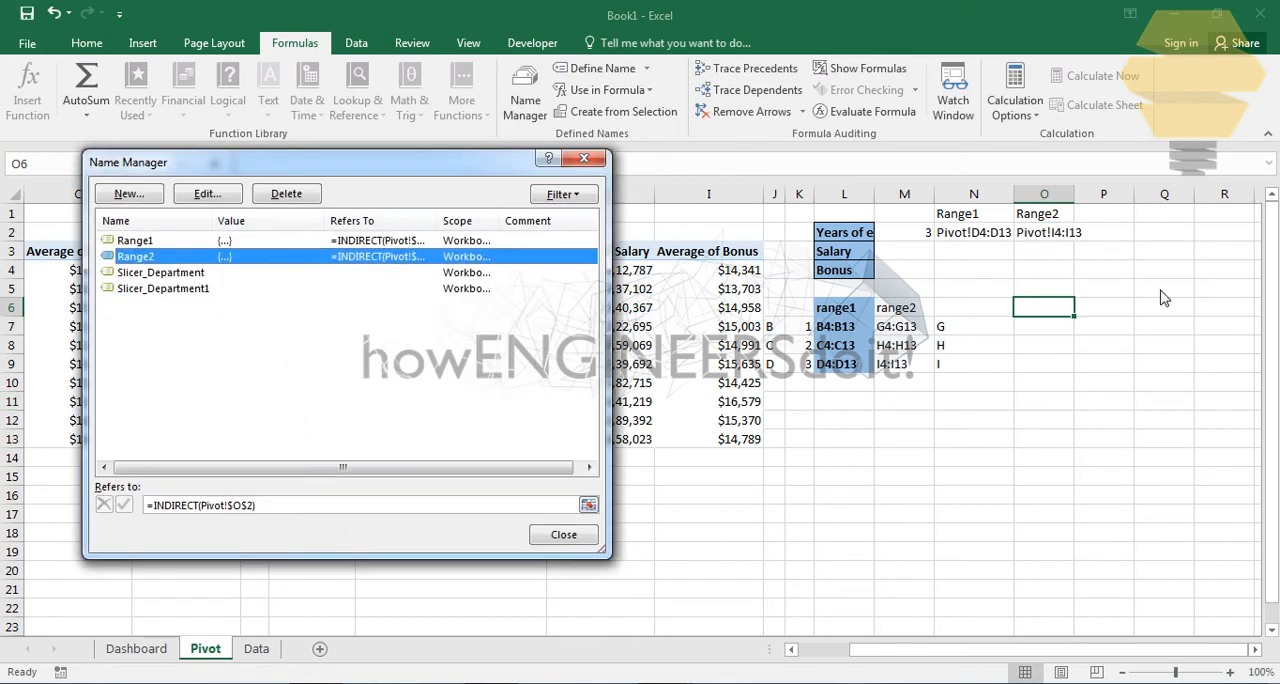
{"action": "left_click", "coordinate": [564, 536]}
{"action": "left_click", "coordinate": [904, 457]}
- Set the values of the Dashboard chart's series "Avg year of exp" to =Pivot!Range1
{"action": "left_click", "coordinate": [128, 656]}
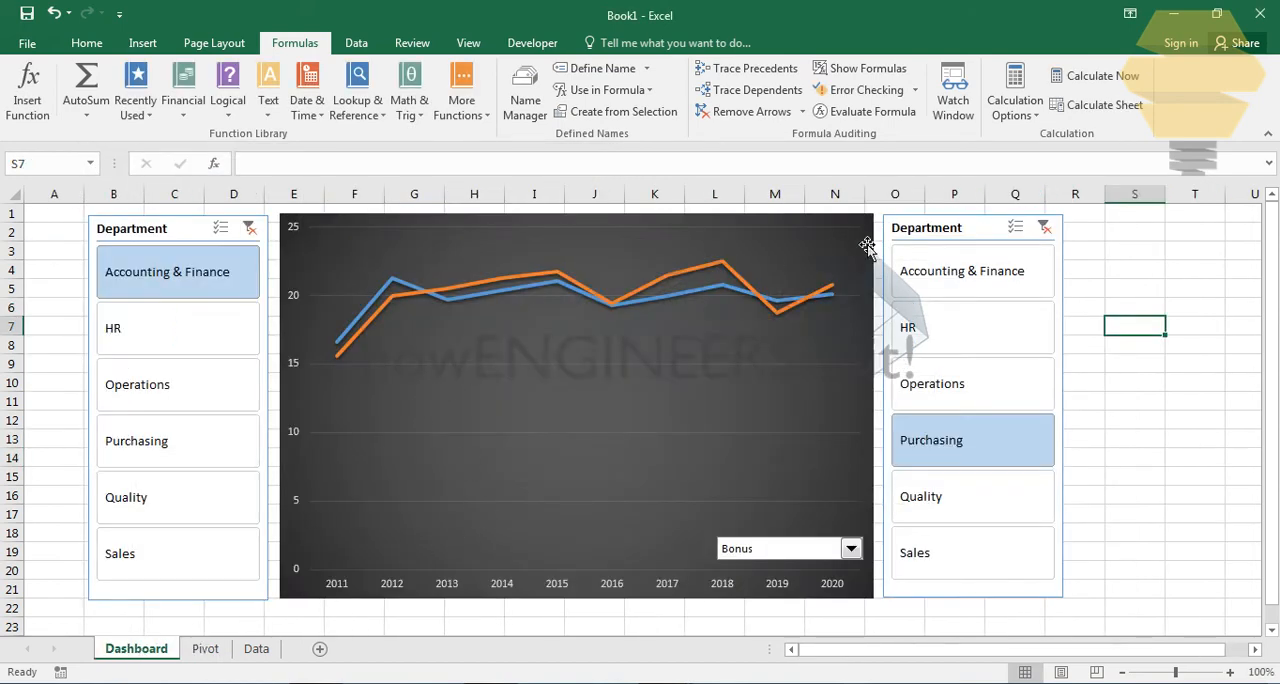
{"action": "right_click", "coordinate": [872, 244]}
{"action": "left_click", "coordinate": [911, 339]}
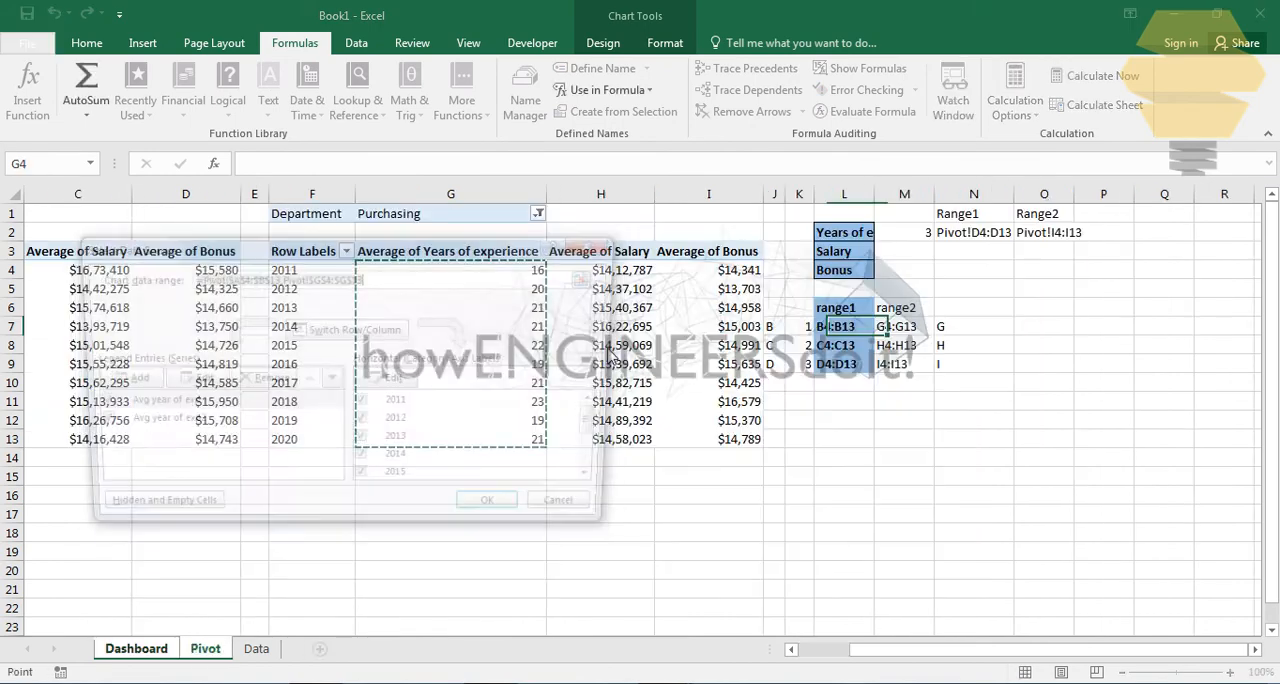
{"action": "left_click", "coordinate": [168, 405]}
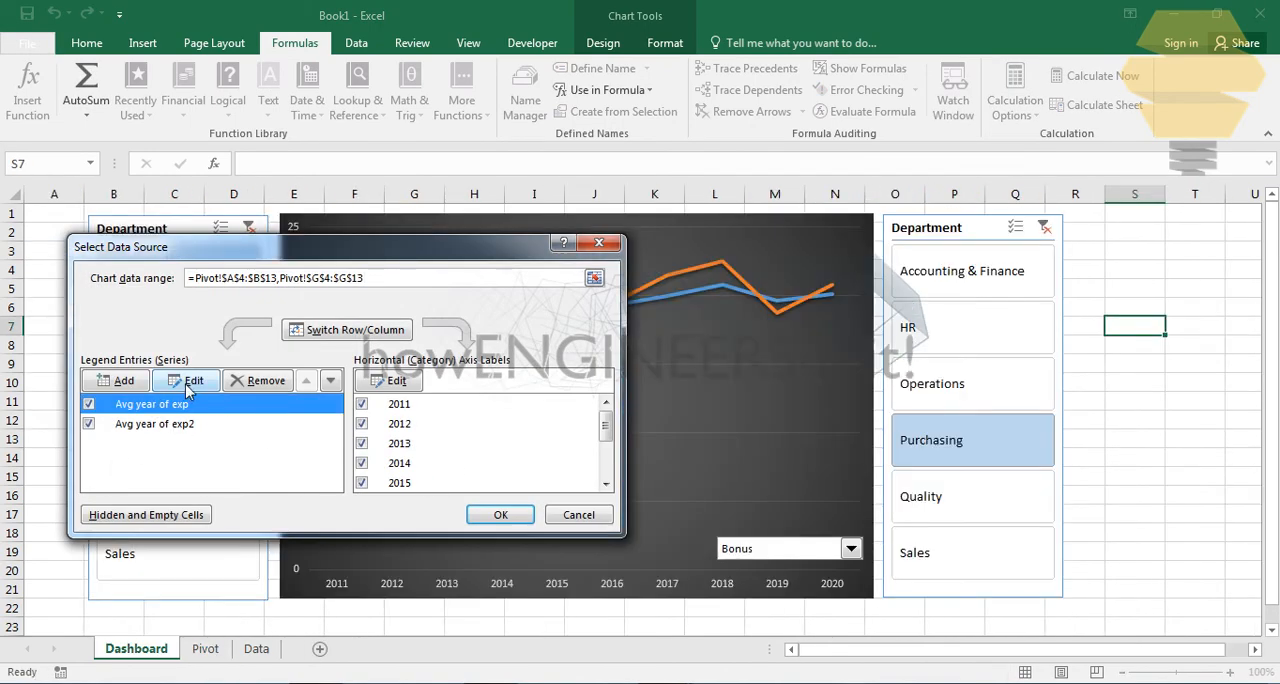
{"action": "left_click", "coordinate": [187, 382]}
{"action": "left_click", "coordinate": [316, 416]}
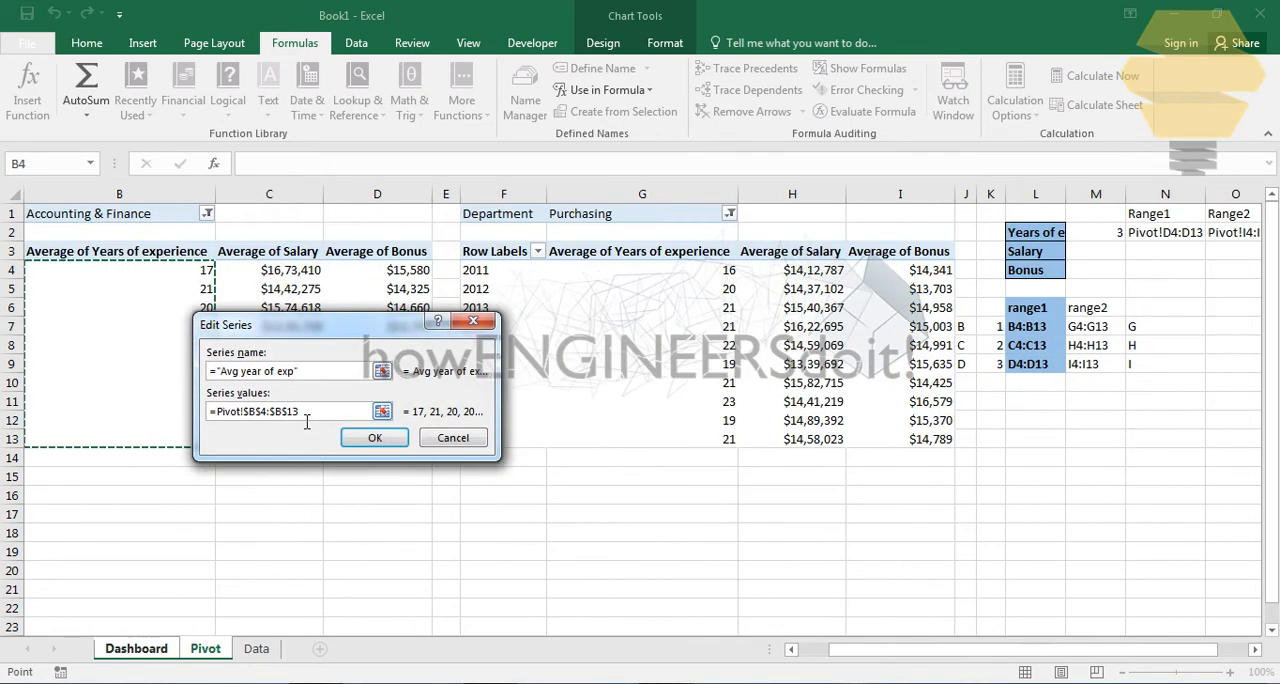
{"action": "left_click_drag", "start_coordinate": [307, 421], "coordinate": [252, 421]}
{"action": "key", "text": "BackSpace"}
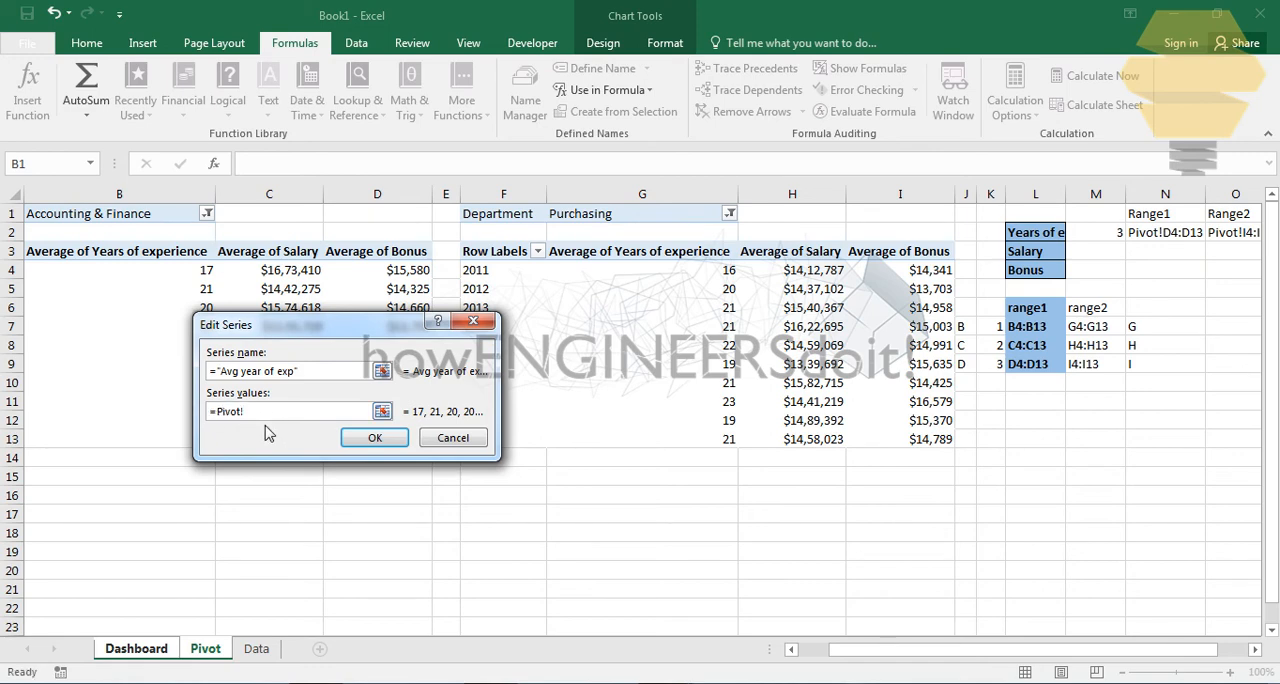
{"action": "key", "text": "F3"}
{"action": "double_click", "coordinate": [262, 314]}
{"action": "left_click", "coordinate": [375, 437]}
- Set the values of the series "Avg year of exp2" to =Pivot!Range2 and apply the chart's data source changes
{"action": "left_click", "coordinate": [165, 430]}
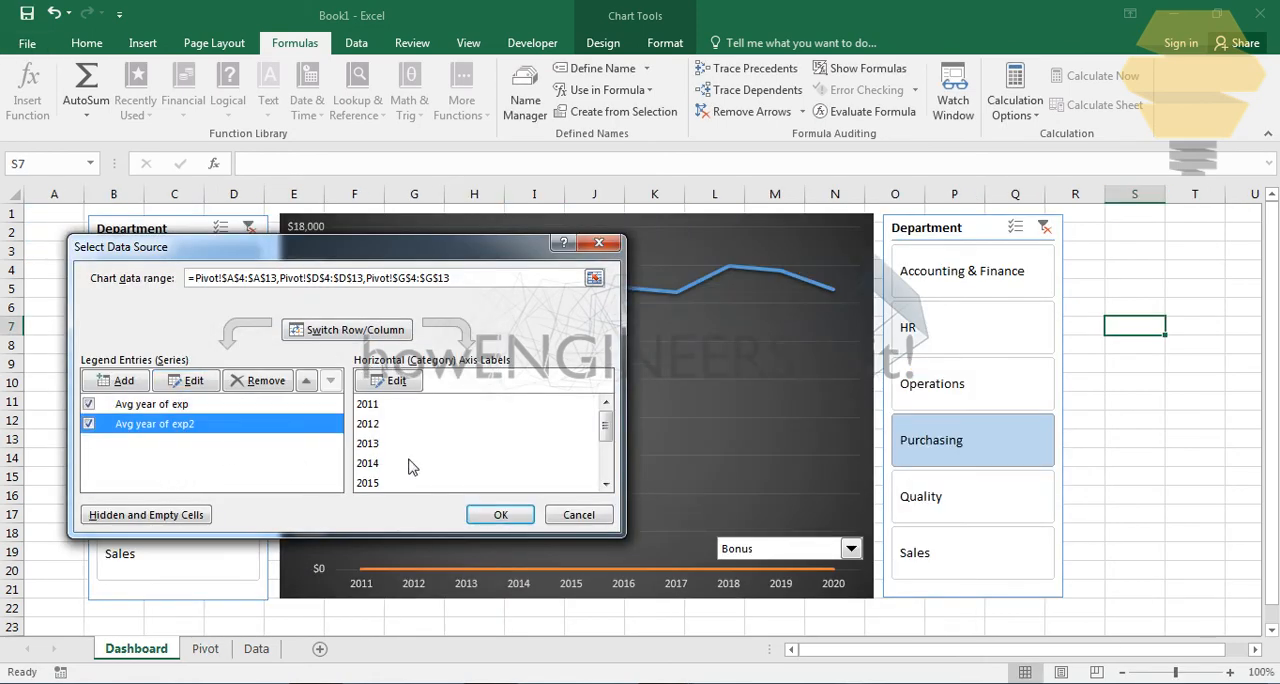
{"action": "left_click", "coordinate": [187, 381]}
{"action": "left_click_drag", "start_coordinate": [312, 413], "coordinate": [241, 417]}
{"action": "key", "text": "BackSpace"}
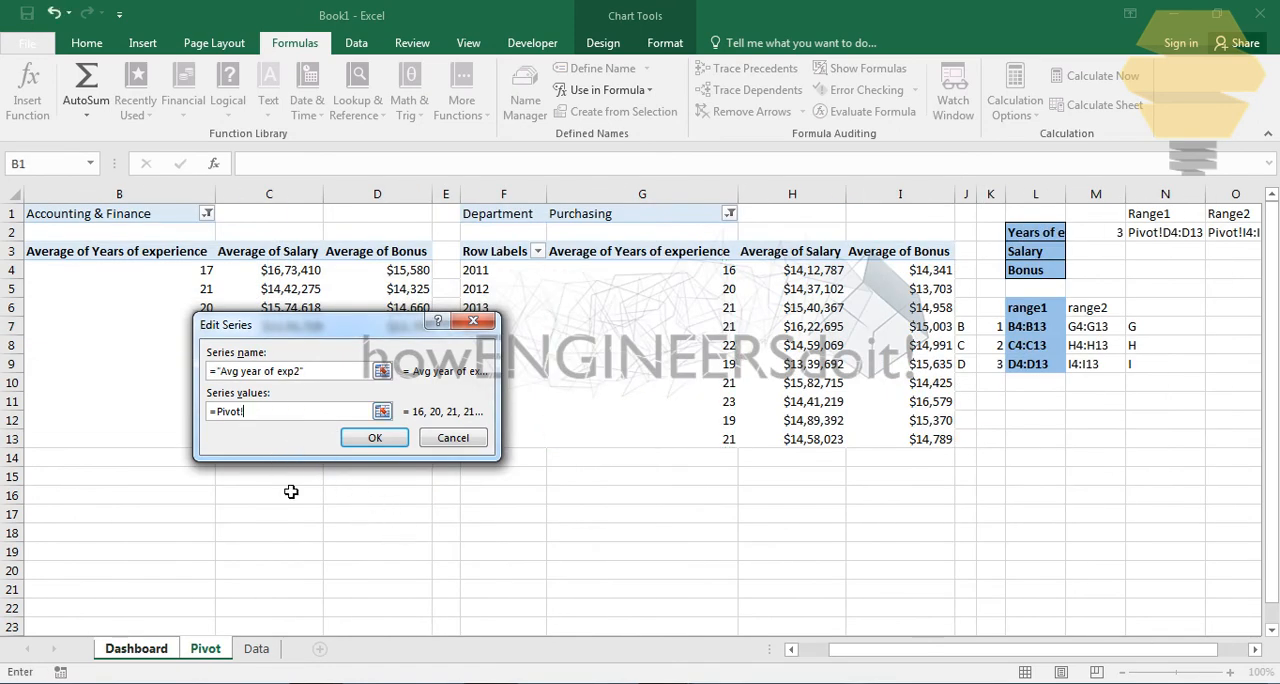
{"action": "key", "text": "F3"}
{"action": "double_click", "coordinate": [285, 333]}
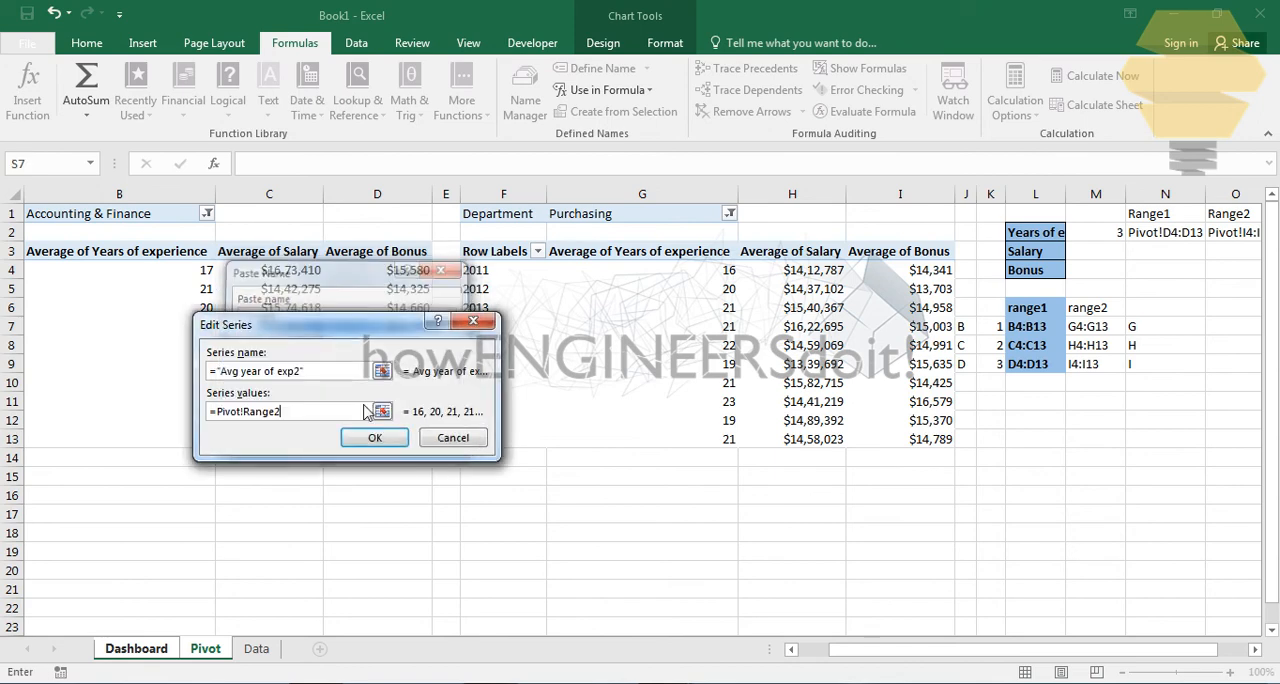
{"action": "left_click", "coordinate": [372, 438]}
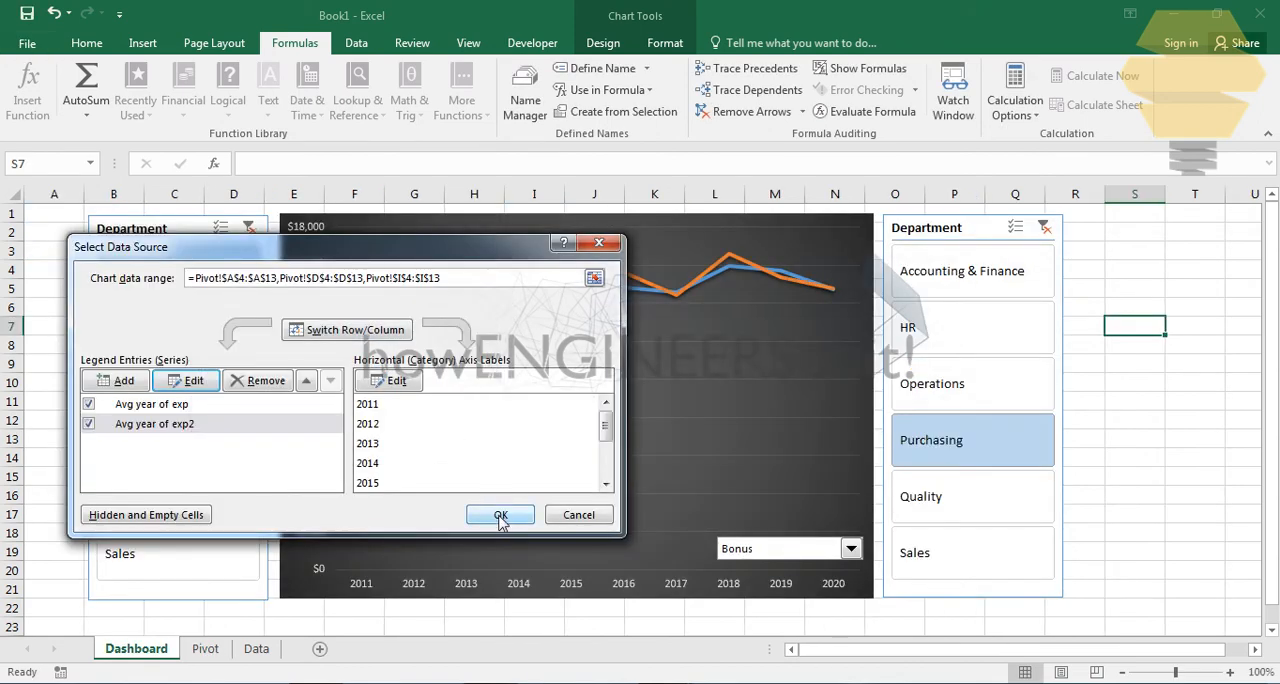
{"action": "left_click", "coordinate": [500, 515]}
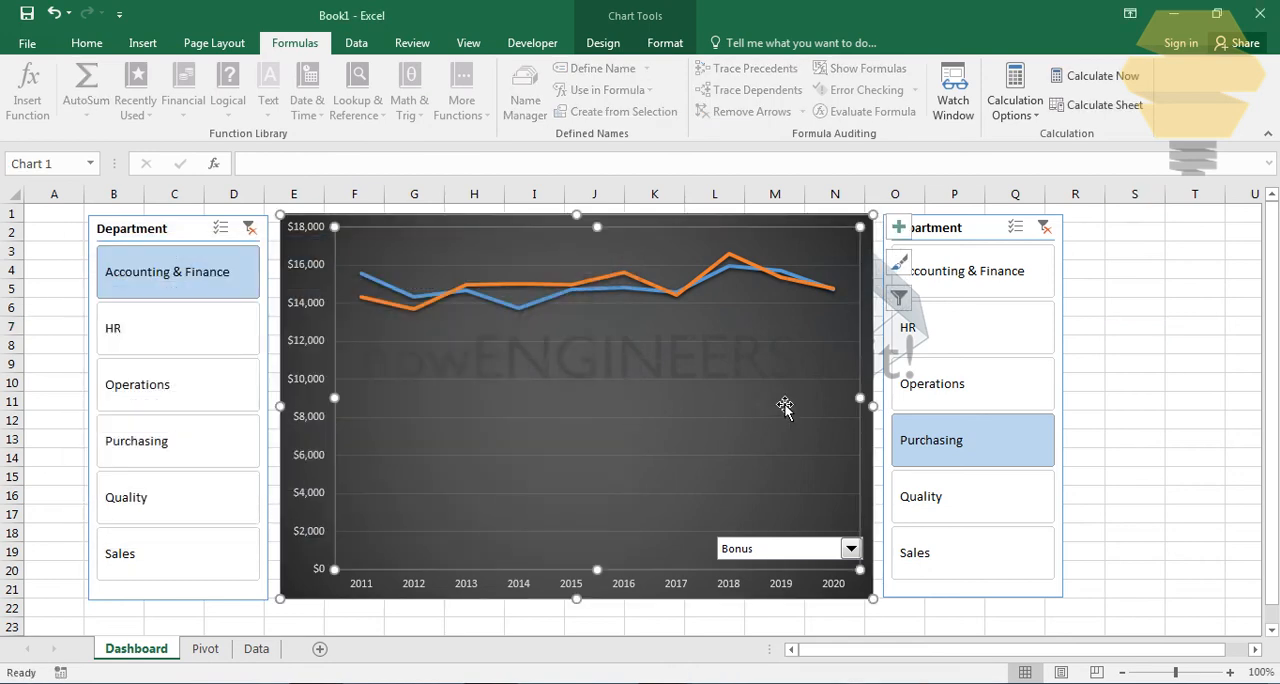
{"action": "left_click", "coordinate": [1163, 366]}
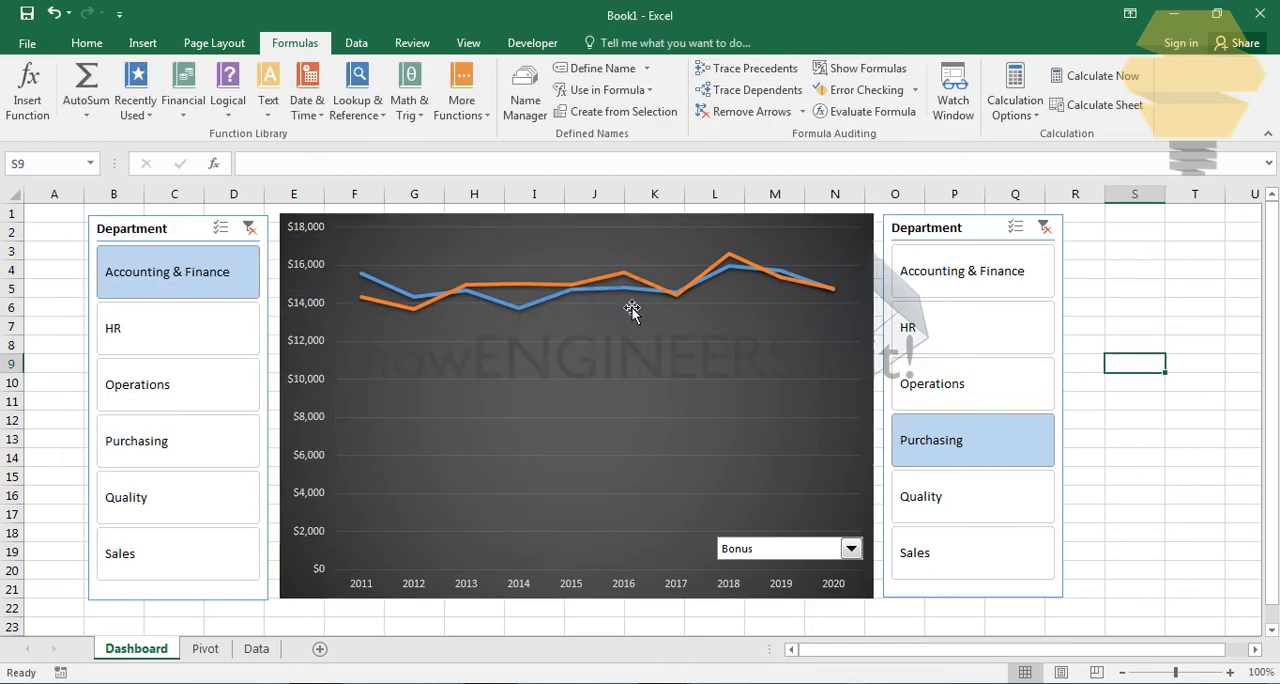
- Add a chart title element to the Dashboard line chart
{"action": "left_click", "coordinate": [855, 240]}
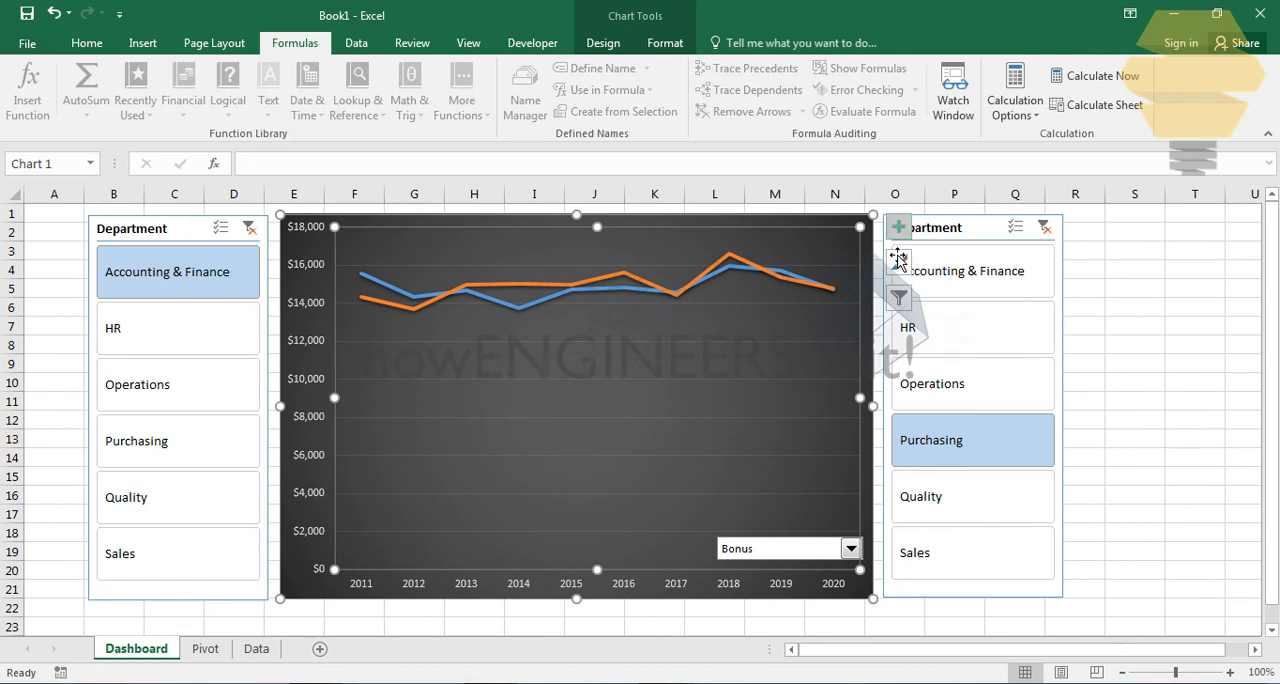
{"action": "left_click", "coordinate": [898, 227]}
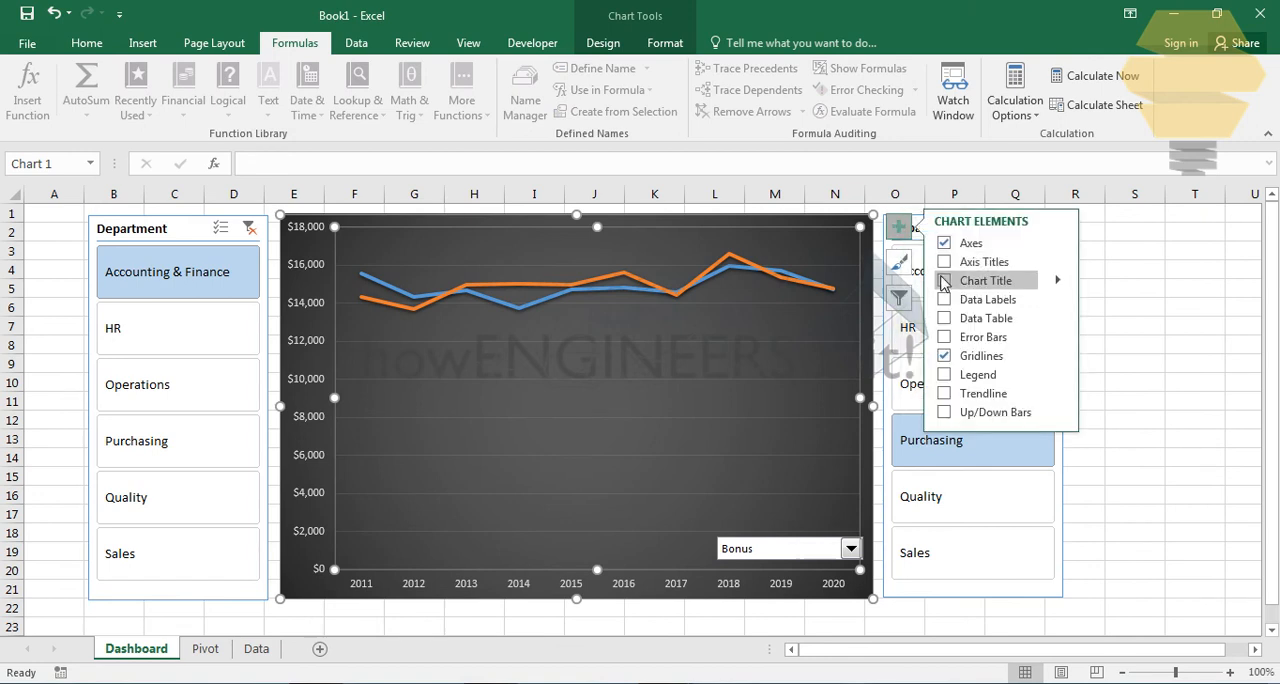
{"action": "left_click", "coordinate": [944, 281]}
{"action": "left_click", "coordinate": [1186, 296]}
{"action": "left_click", "coordinate": [598, 240]}
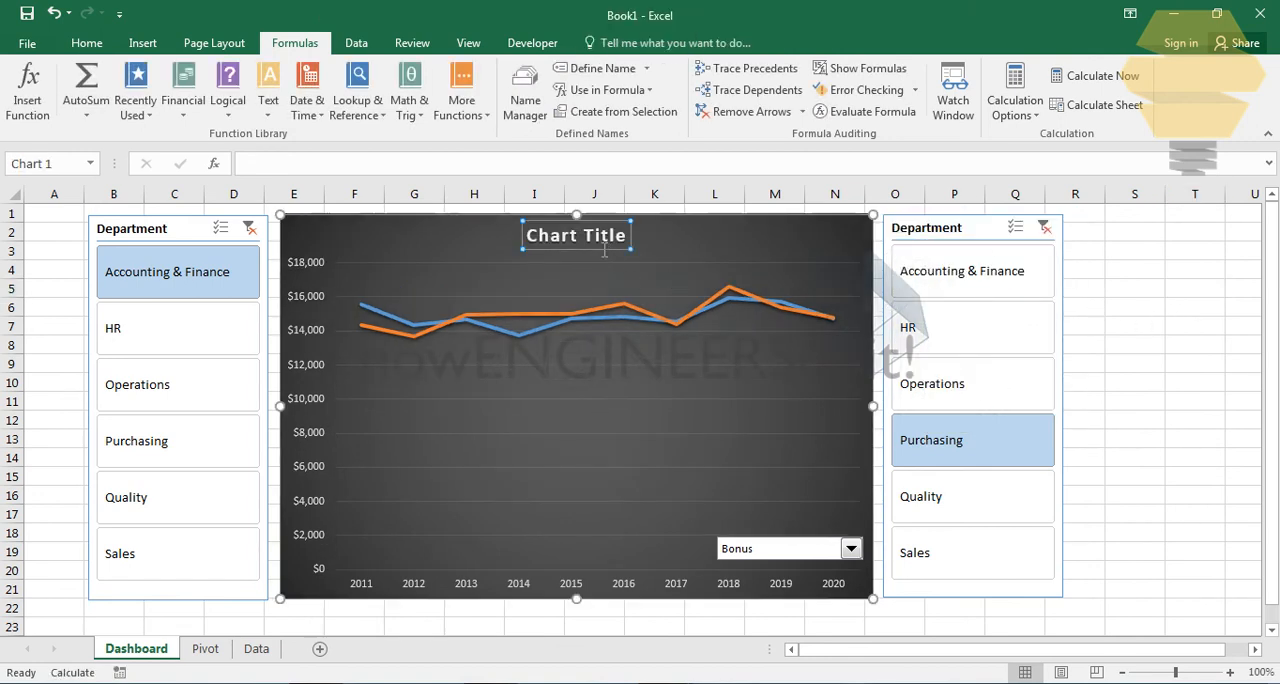
{"action": "left_click", "coordinate": [1130, 270]}
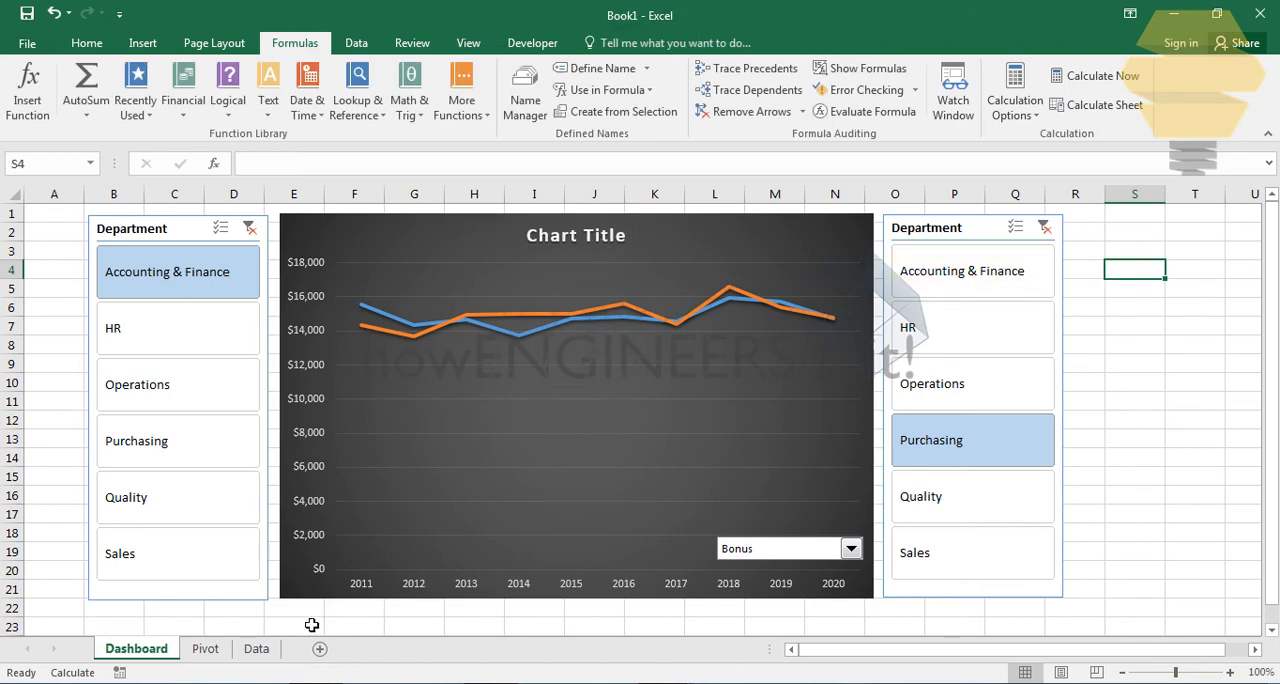
- Enter the header "Chart title" in cell P1 of the Pivot sheet
{"action": "left_click", "coordinate": [208, 650]}
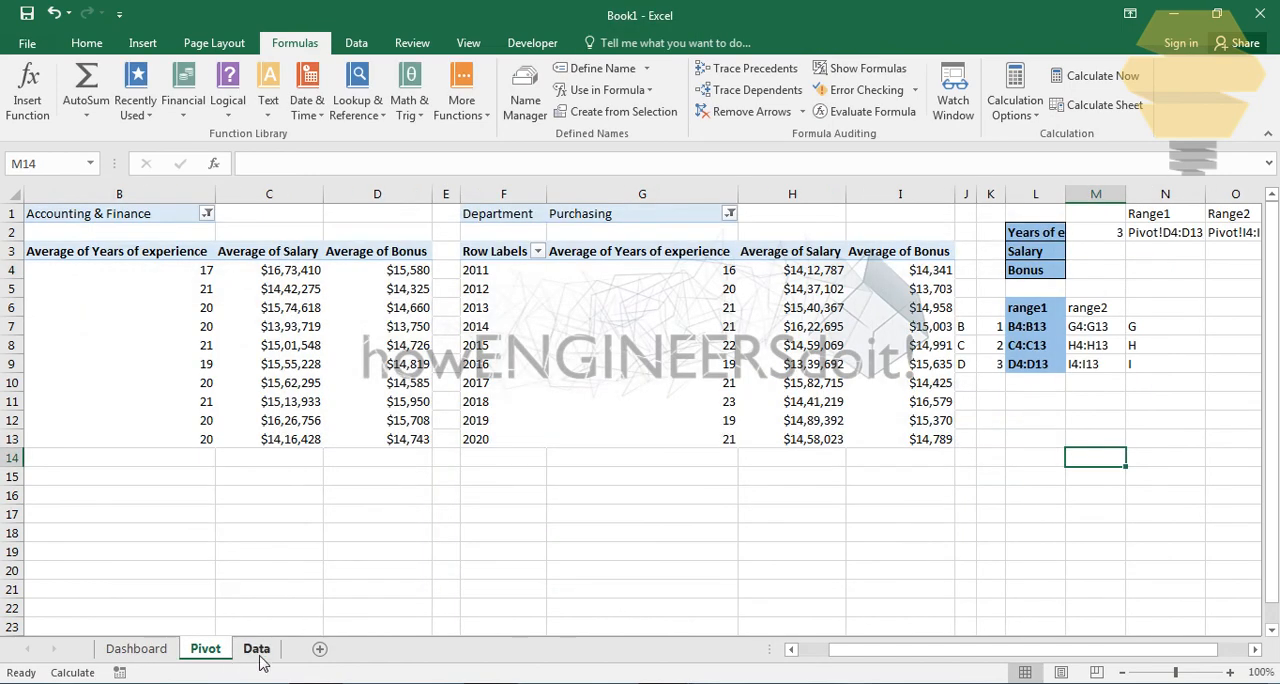
{"action": "left_click", "coordinate": [1255, 649]}
{"action": "left_click", "coordinate": [1000, 217]}
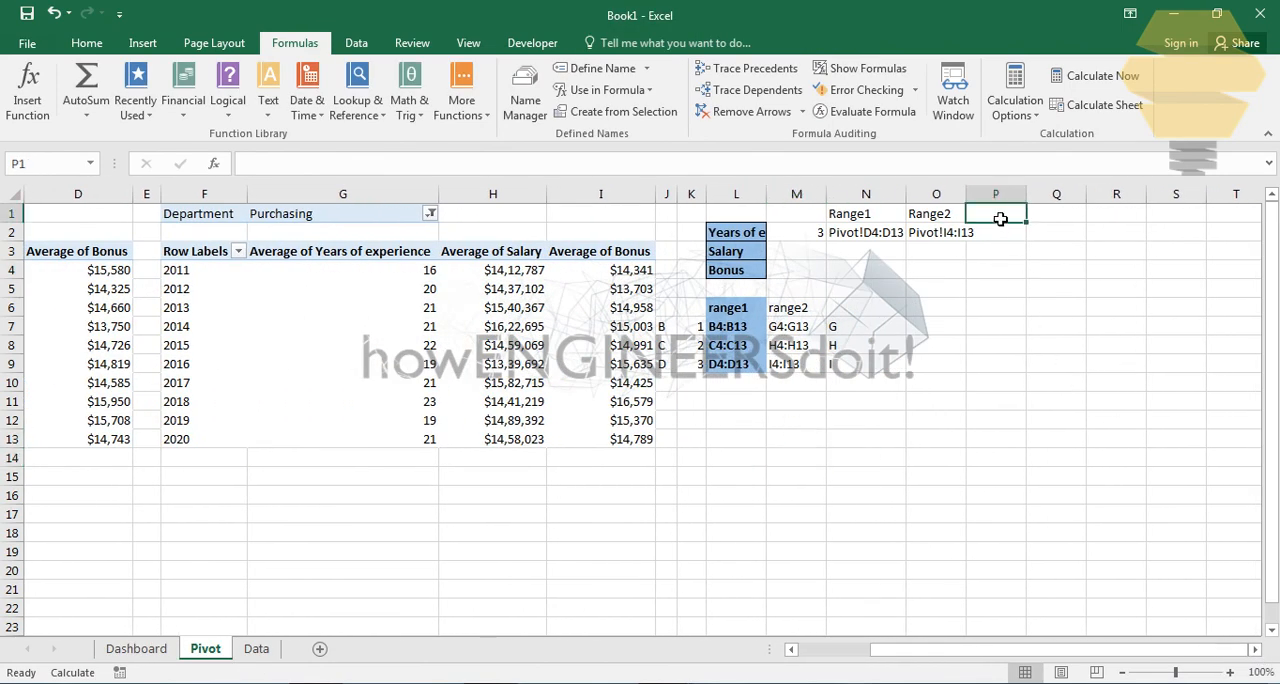
{"action": "type", "text": "Chart title"}
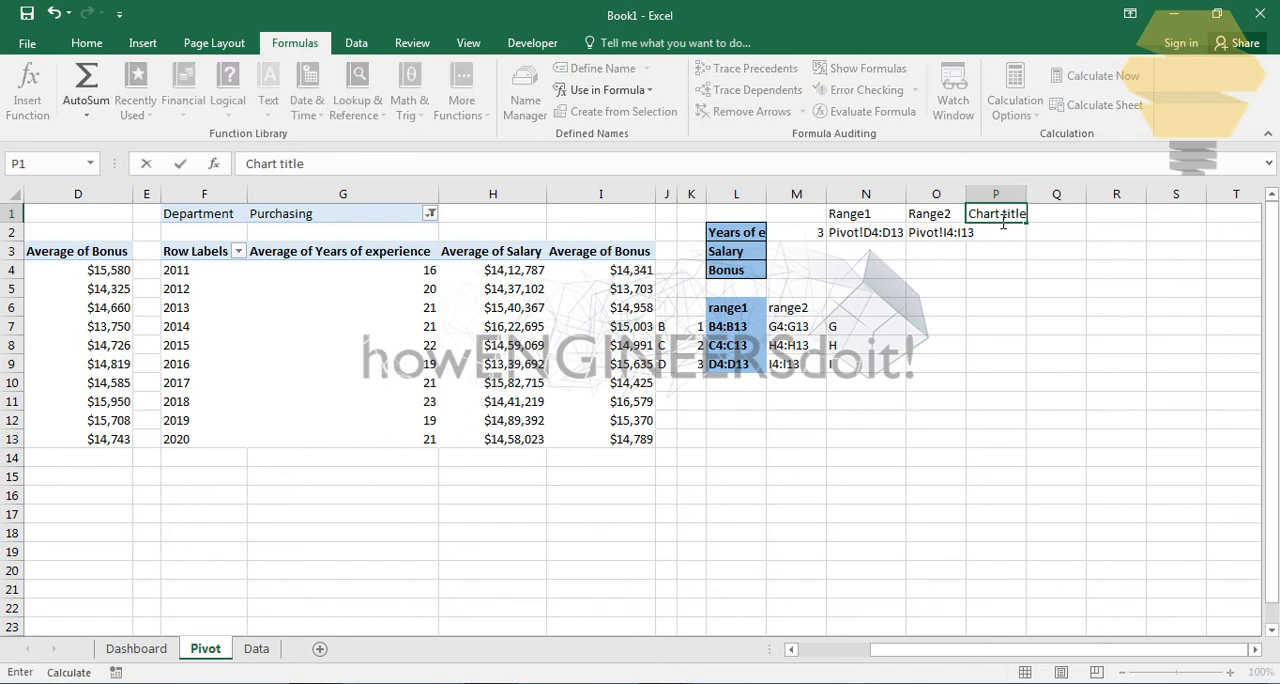
{"action": "key", "text": "Return"}
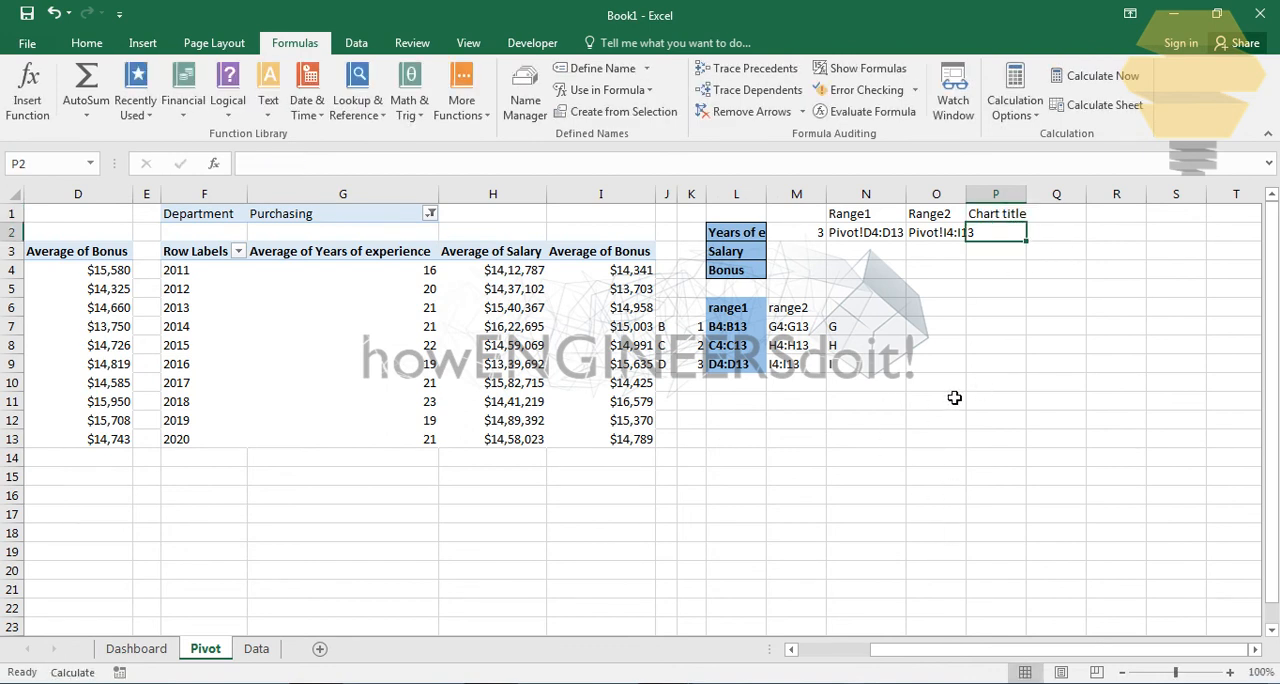
- Enter the formula =B1&" V/s "&G1 in P2 to combine the department names of both pivot tables
{"action": "type", "text": "="}
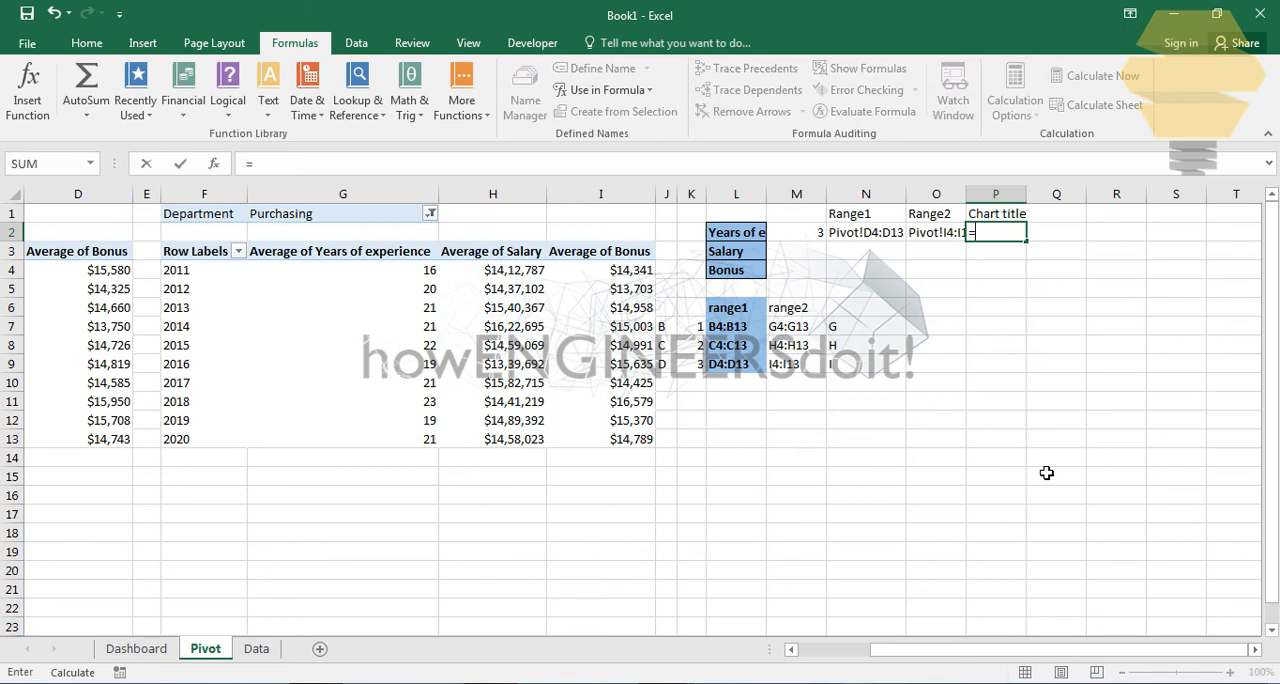
{"action": "left_click_drag", "start_coordinate": [1040, 647], "coordinate": [975, 648]}
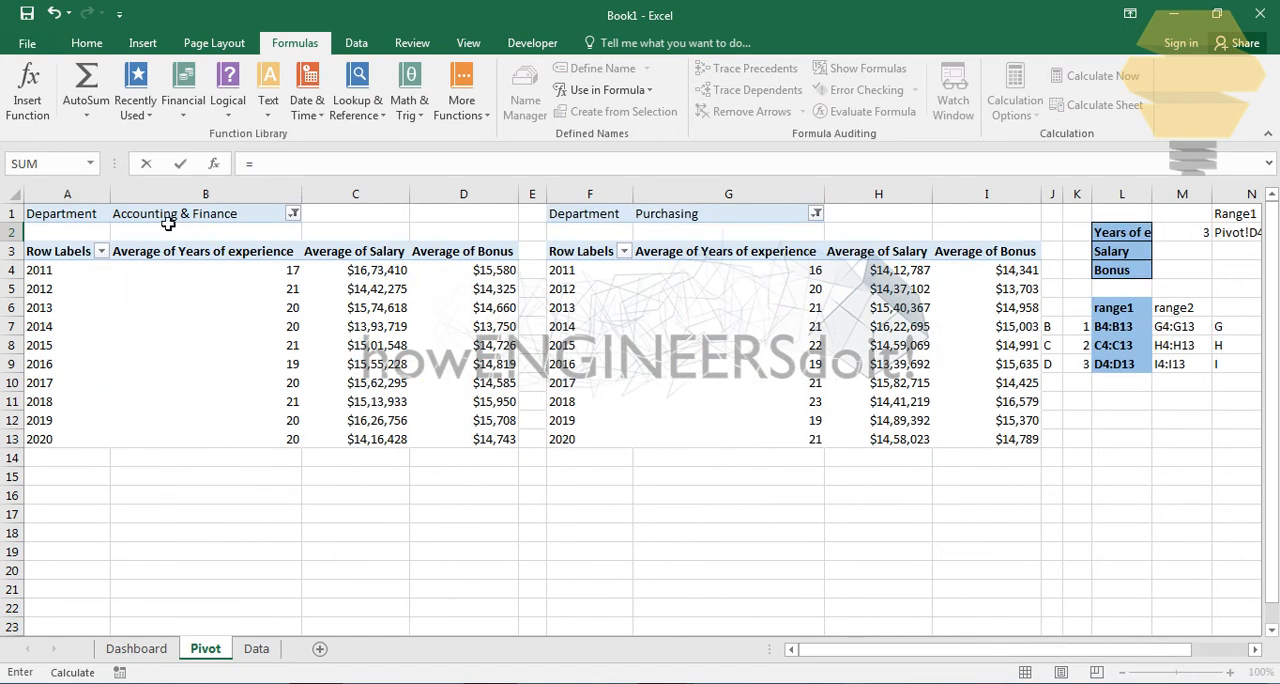
{"action": "left_click", "coordinate": [200, 220]}
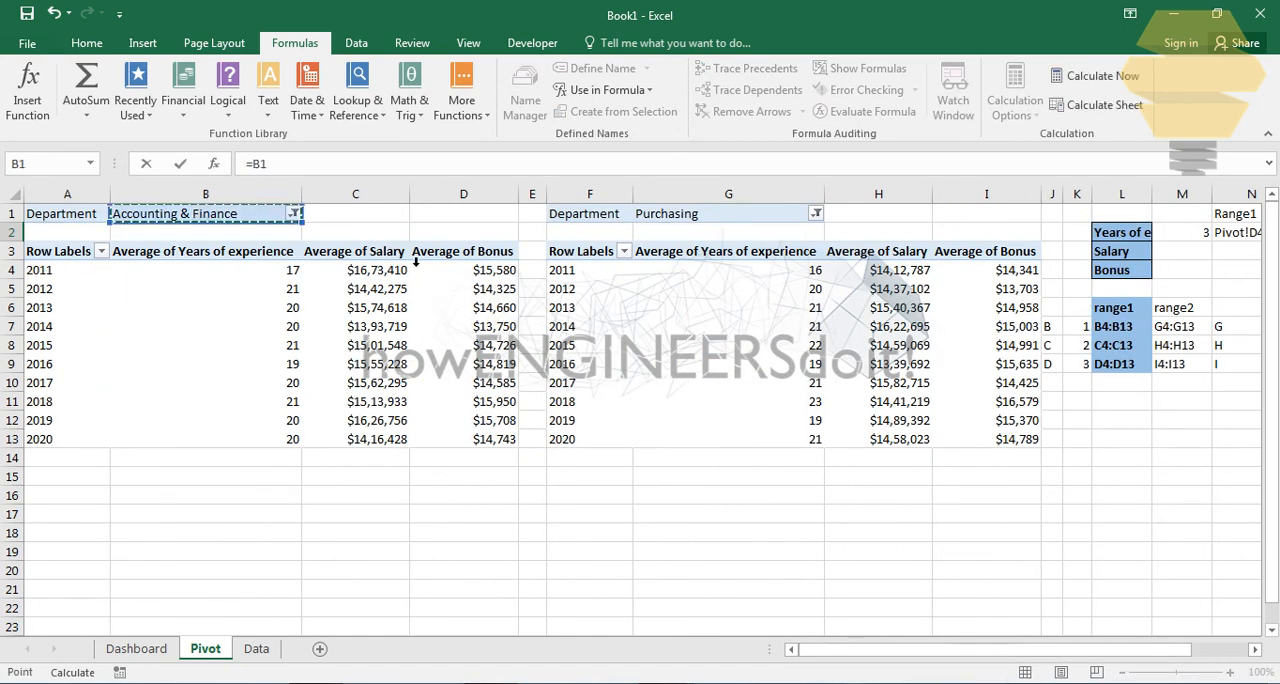
{"action": "type", "text": "&\" V/s \"&"}
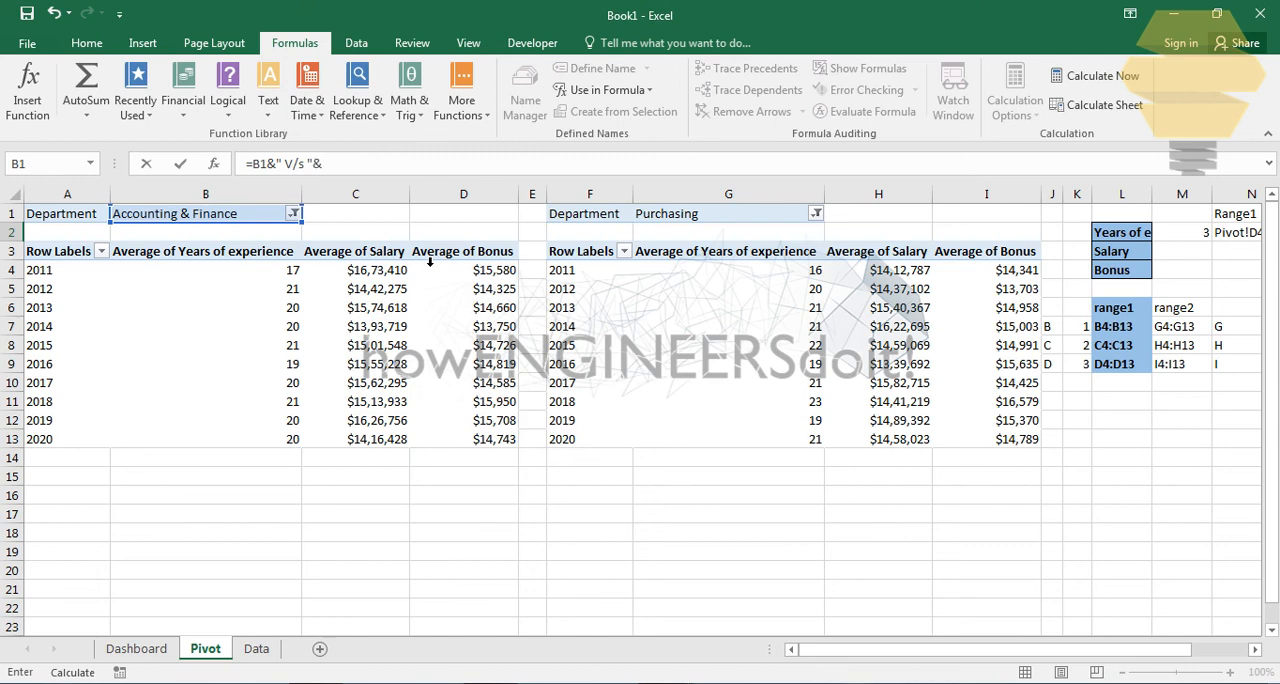
{"action": "left_click", "coordinate": [759, 220]}
{"action": "key", "text": "Return"}
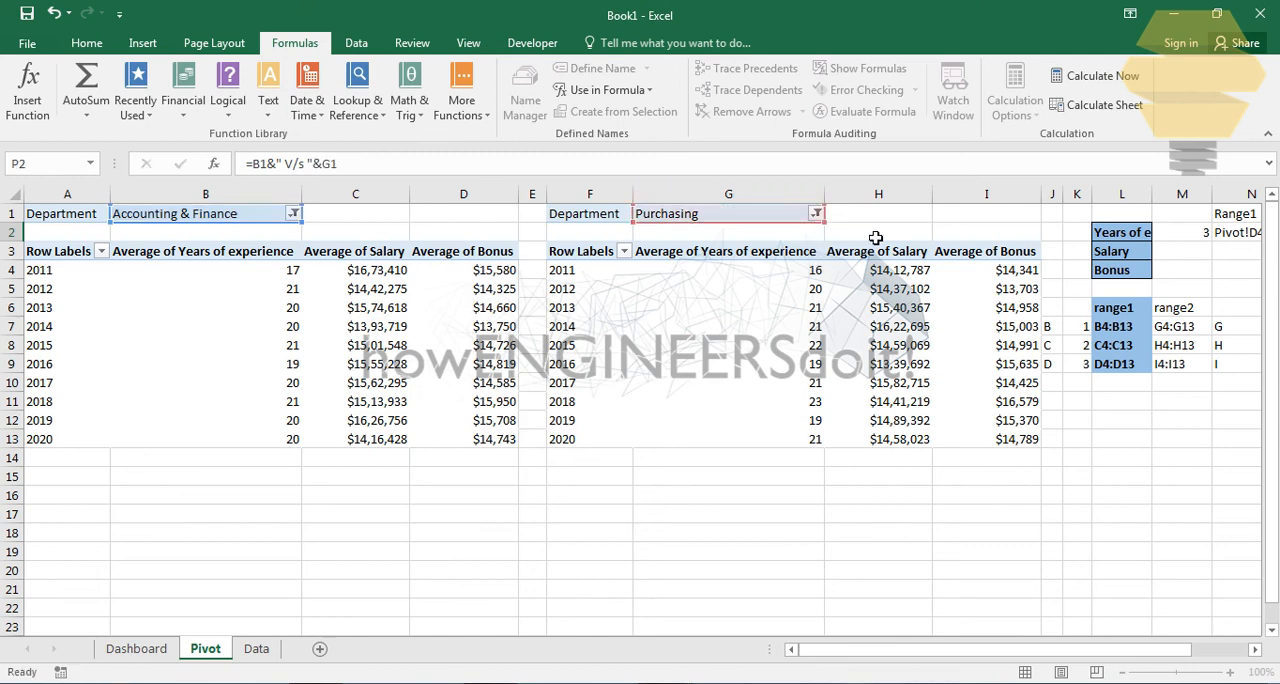
{"action": "left_click", "coordinate": [1185, 352]}
{"action": "left_click_drag", "start_coordinate": [951, 651], "coordinate": [543, 654]}
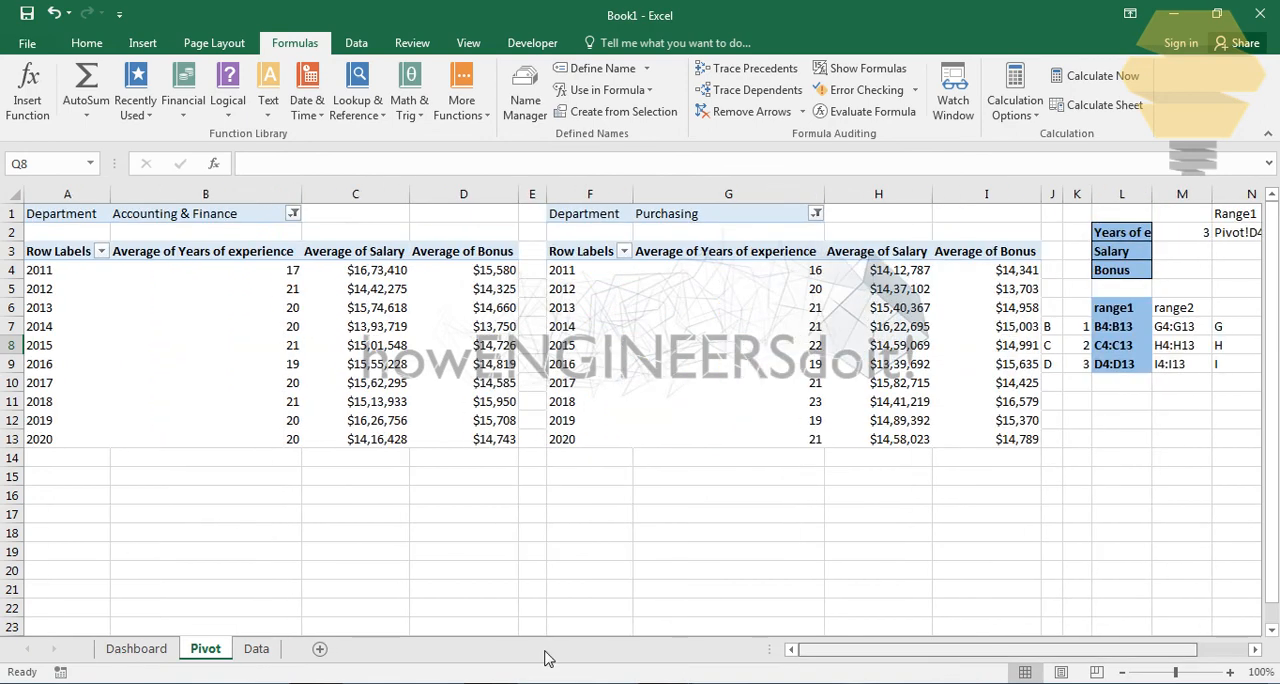
- Link the Dashboard chart's title to the combined department text with =Pivot!$P$2
{"action": "left_click", "coordinate": [136, 649]}
{"action": "left_click", "coordinate": [574, 246]}
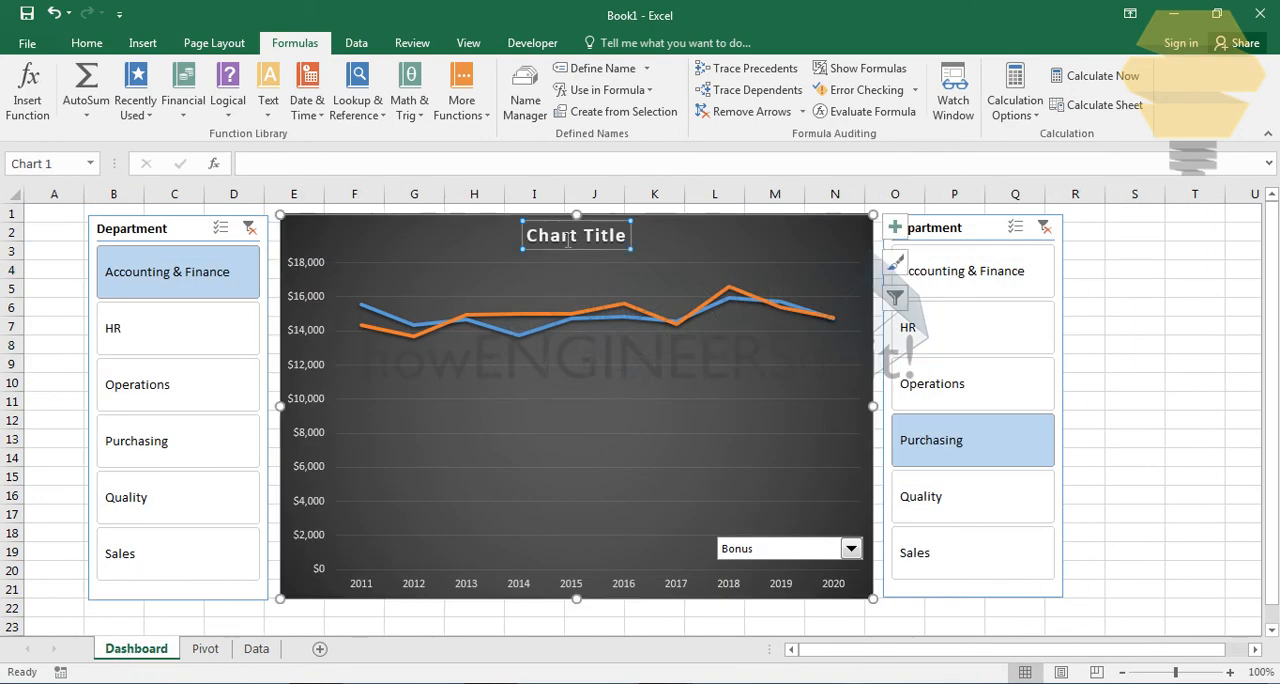
{"action": "left_click", "coordinate": [511, 166]}
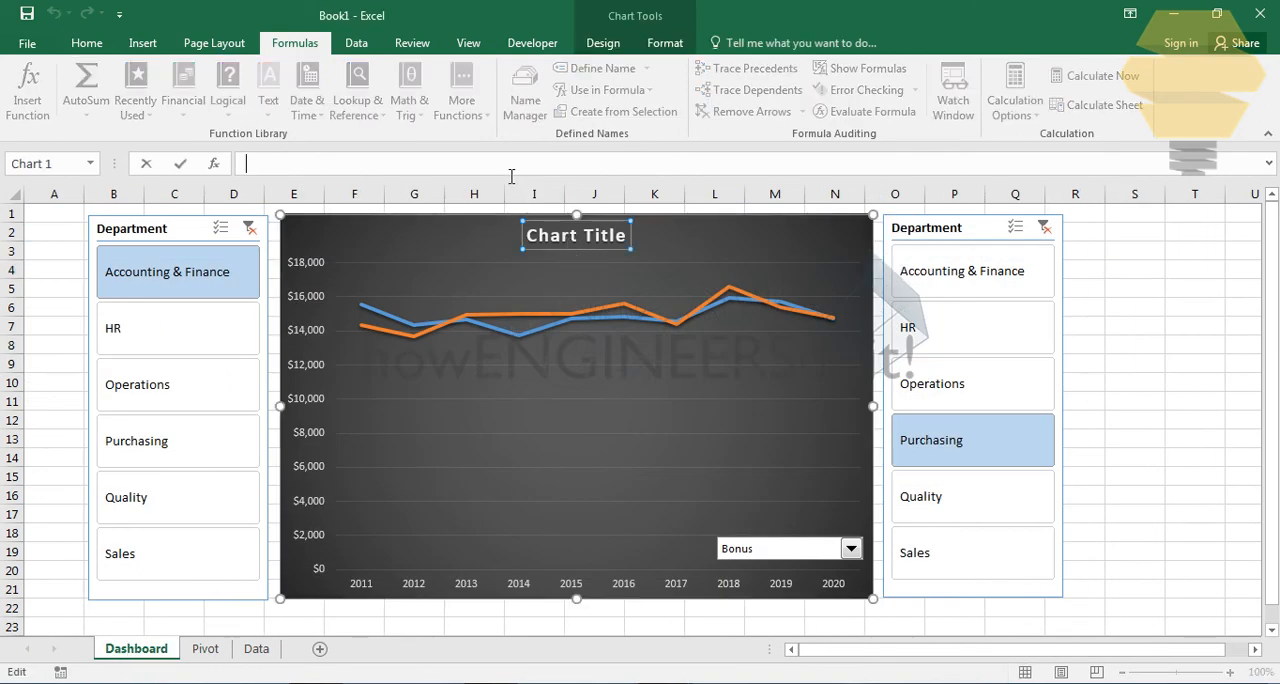
{"action": "type", "text": "="}
{"action": "left_click", "coordinate": [203, 649]}
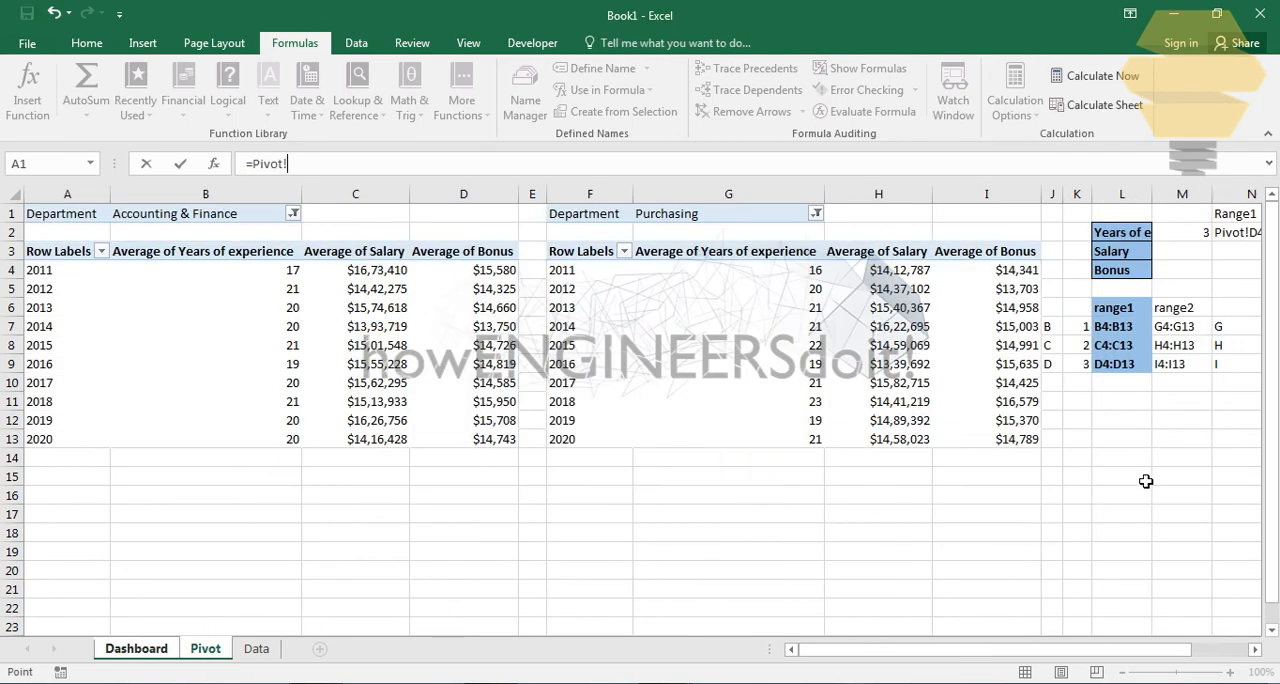
{"action": "left_click_drag", "start_coordinate": [1135, 657], "coordinate": [1248, 652]}
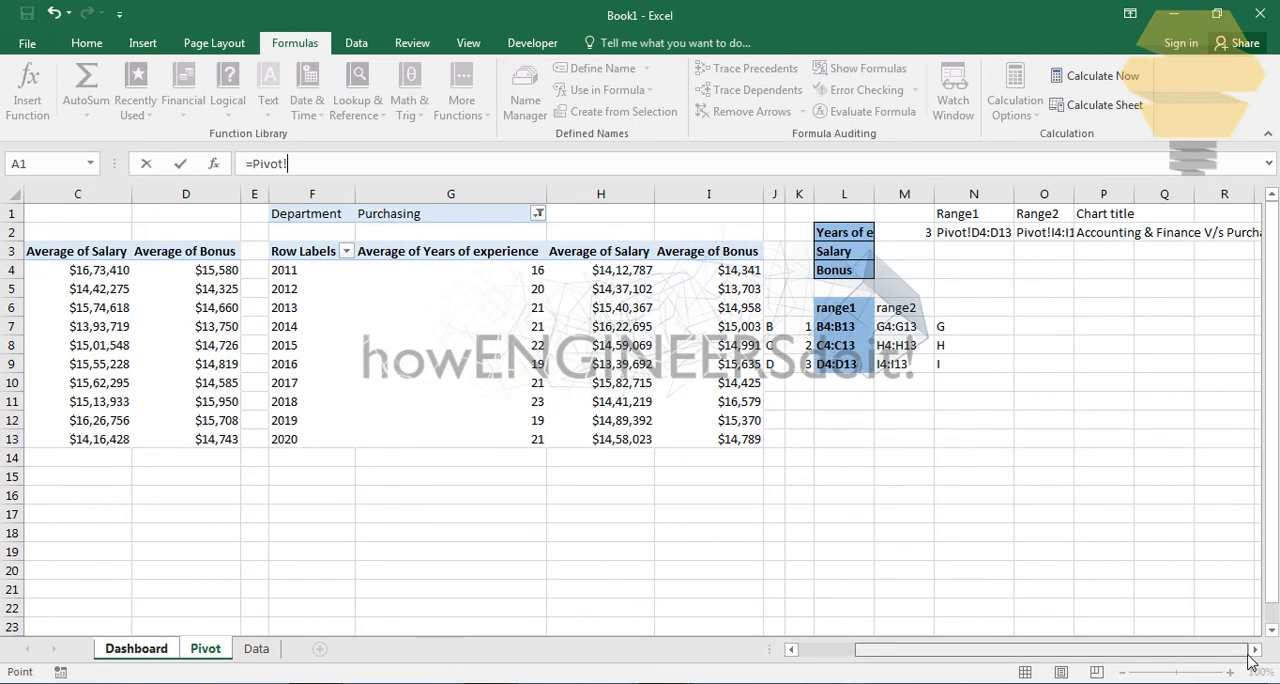
{"action": "left_click", "coordinate": [1124, 242]}
{"action": "key", "text": "Return"}
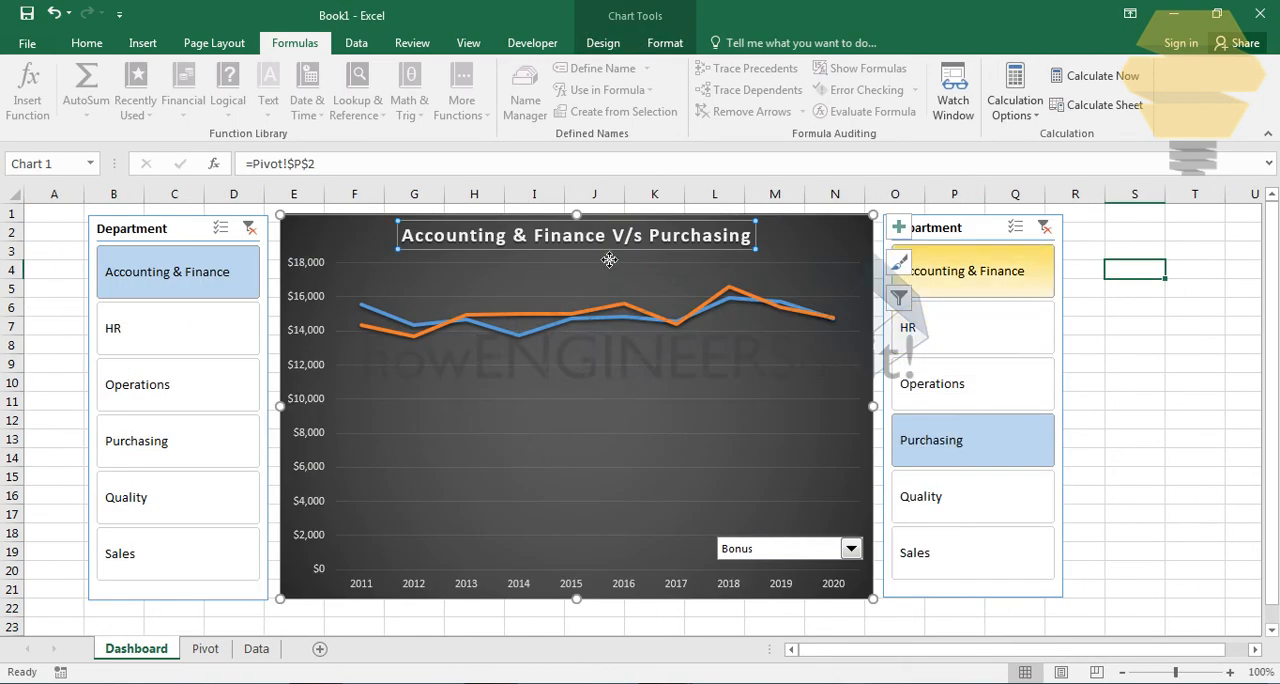
{"action": "left_click", "coordinate": [1200, 343]}
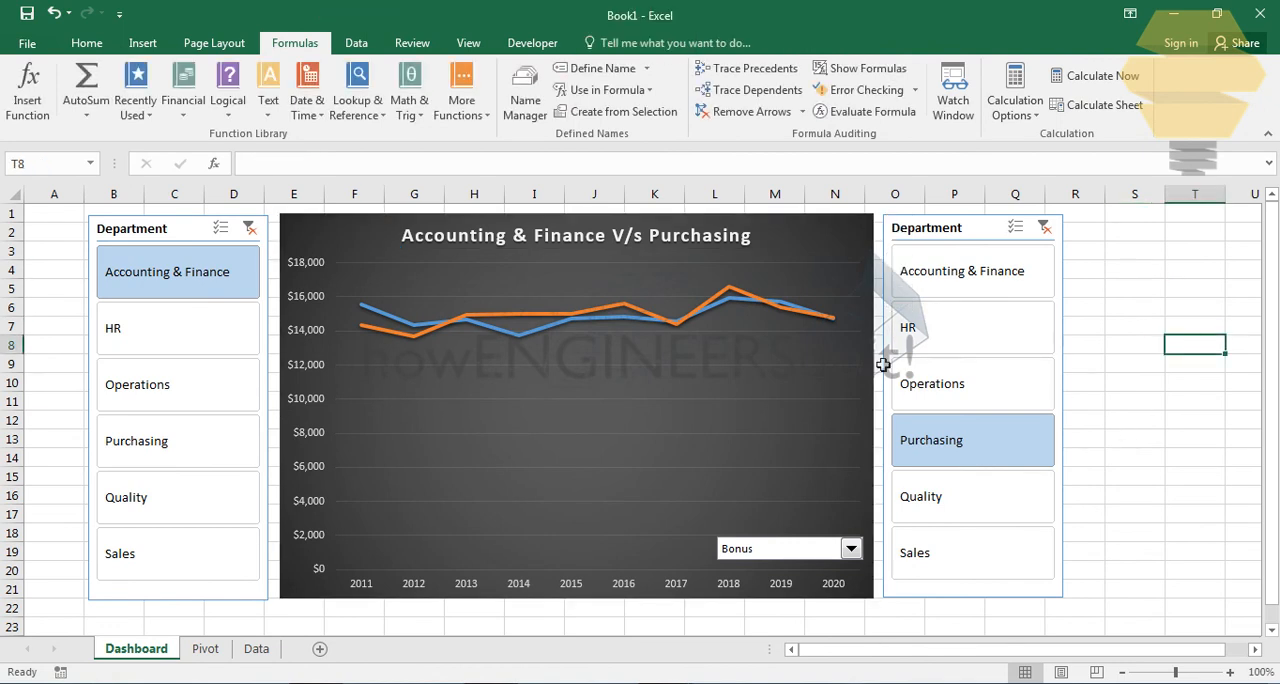
- Clear the filters of both Department slicers and switch the Dashboard chart's measure to Years of experience
{"action": "left_click", "coordinate": [1142, 331]}
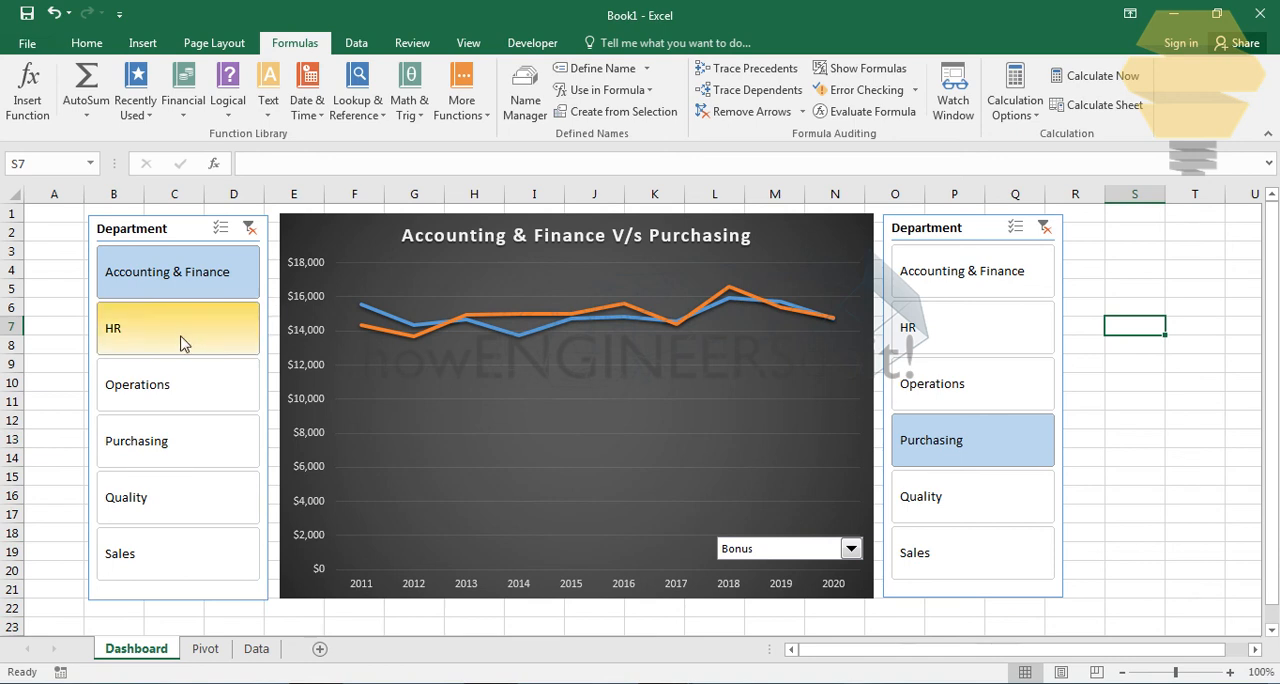
{"action": "left_click", "coordinate": [250, 228]}
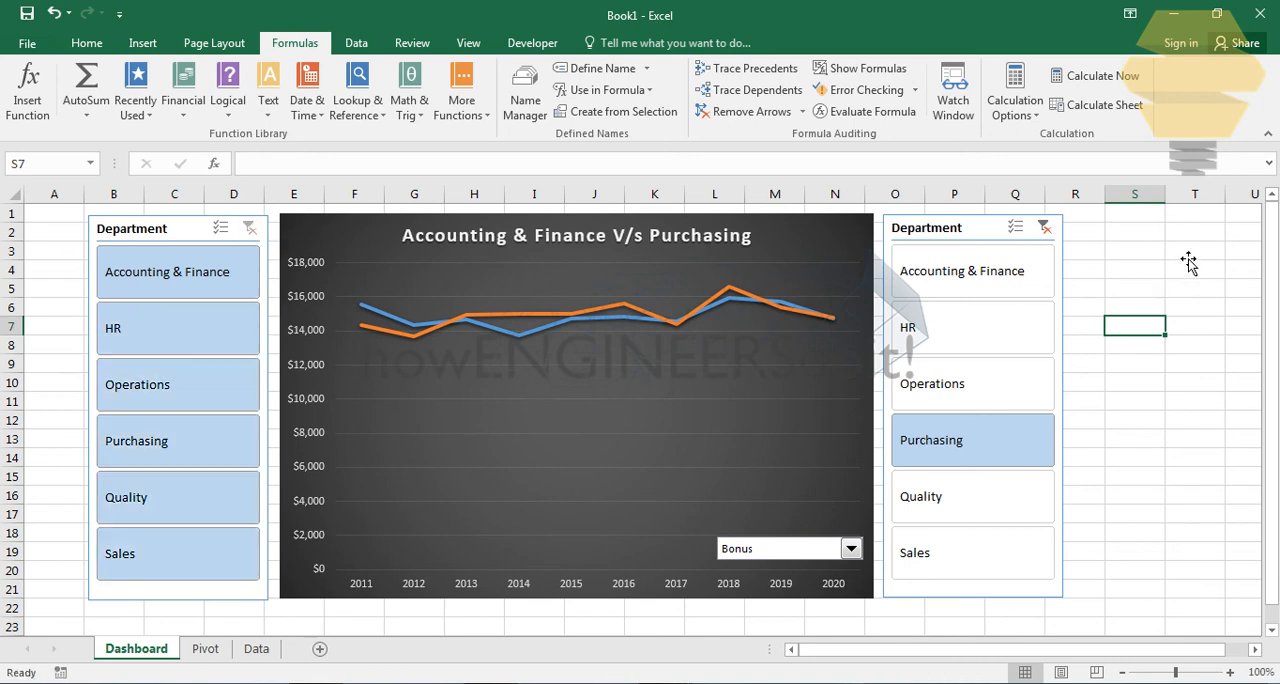
{"action": "left_click", "coordinate": [1051, 227]}
{"action": "left_click", "coordinate": [1044, 227]}
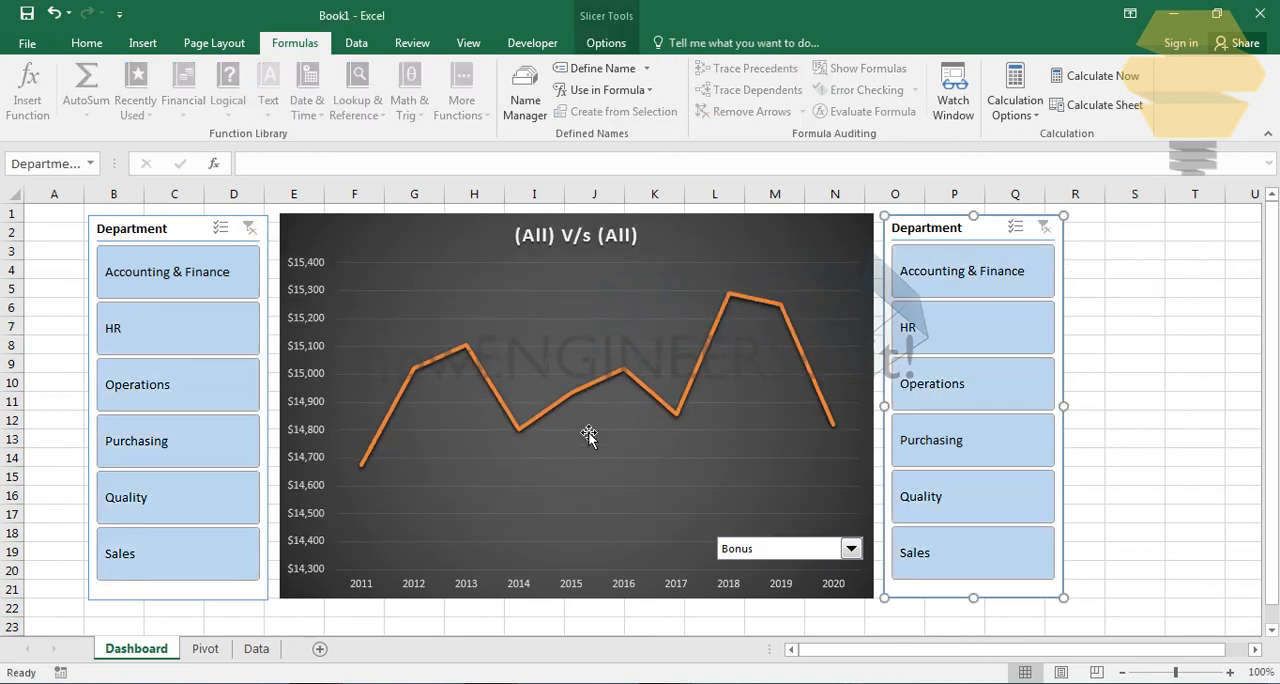
{"action": "left_click", "coordinate": [765, 552]}
{"action": "left_click", "coordinate": [765, 564]}
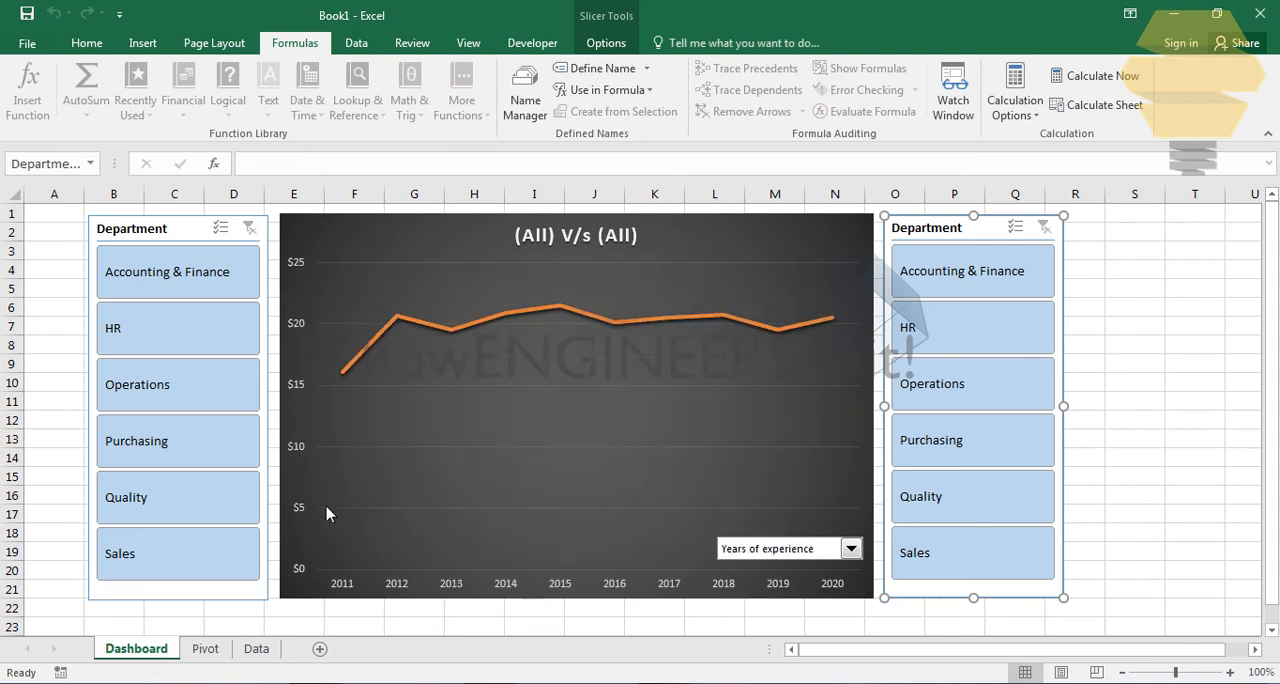
- Test the two Department slicers by comparing HR with Purchasing, and Quality with Accounting & Finance
{"action": "left_click", "coordinate": [200, 330]}
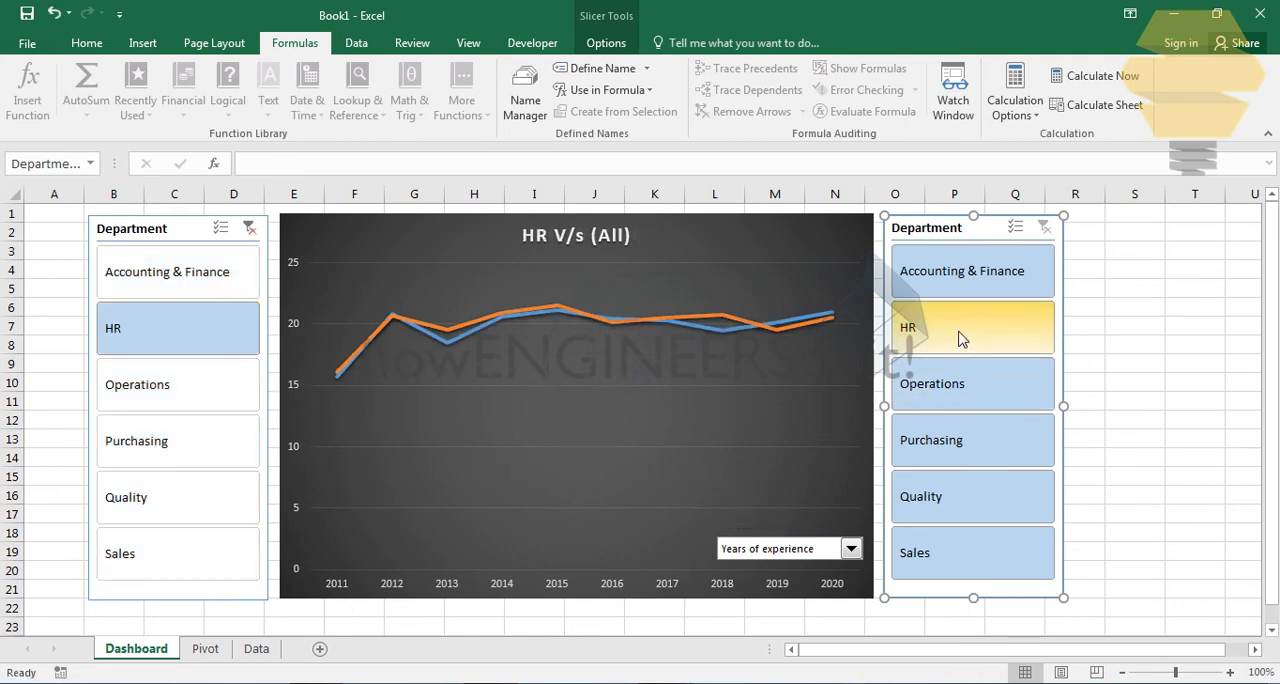
{"action": "left_click", "coordinate": [905, 334]}
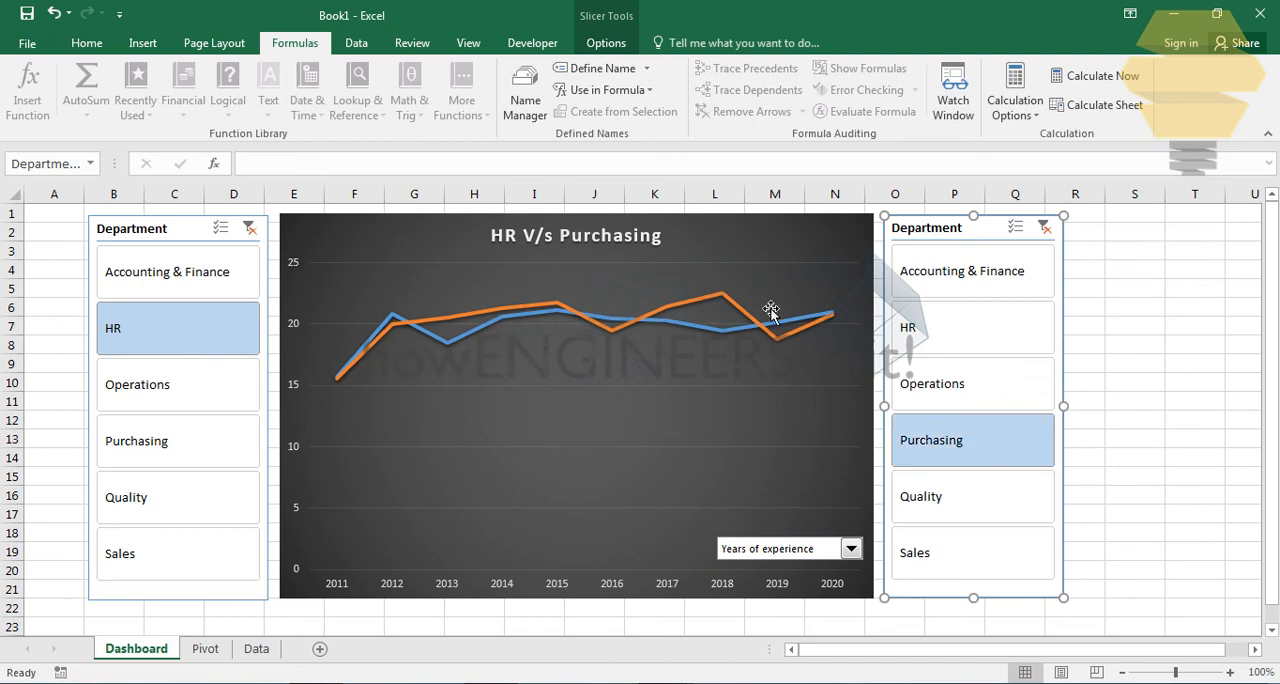
{"action": "left_click", "coordinate": [145, 508]}
{"action": "left_click", "coordinate": [968, 271]}
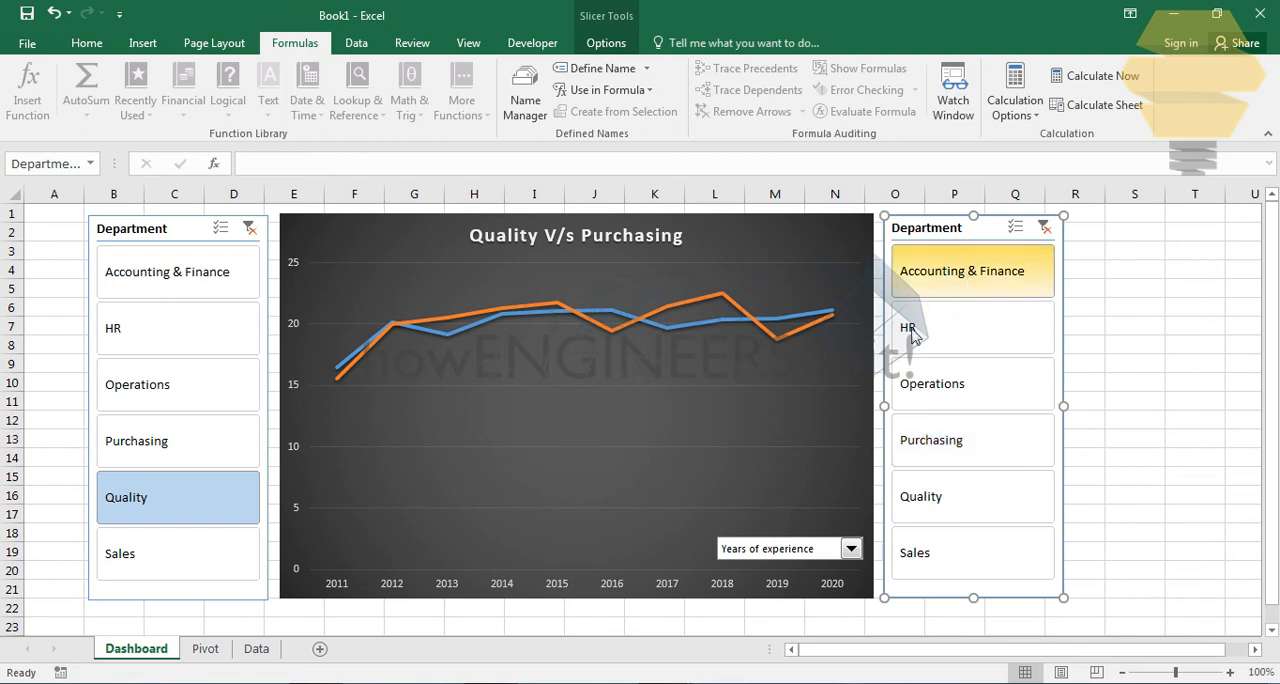
- Switch the chart's measure to Salary and compare HR with Operations using the two Department slicers
{"action": "left_click", "coordinate": [814, 551]}
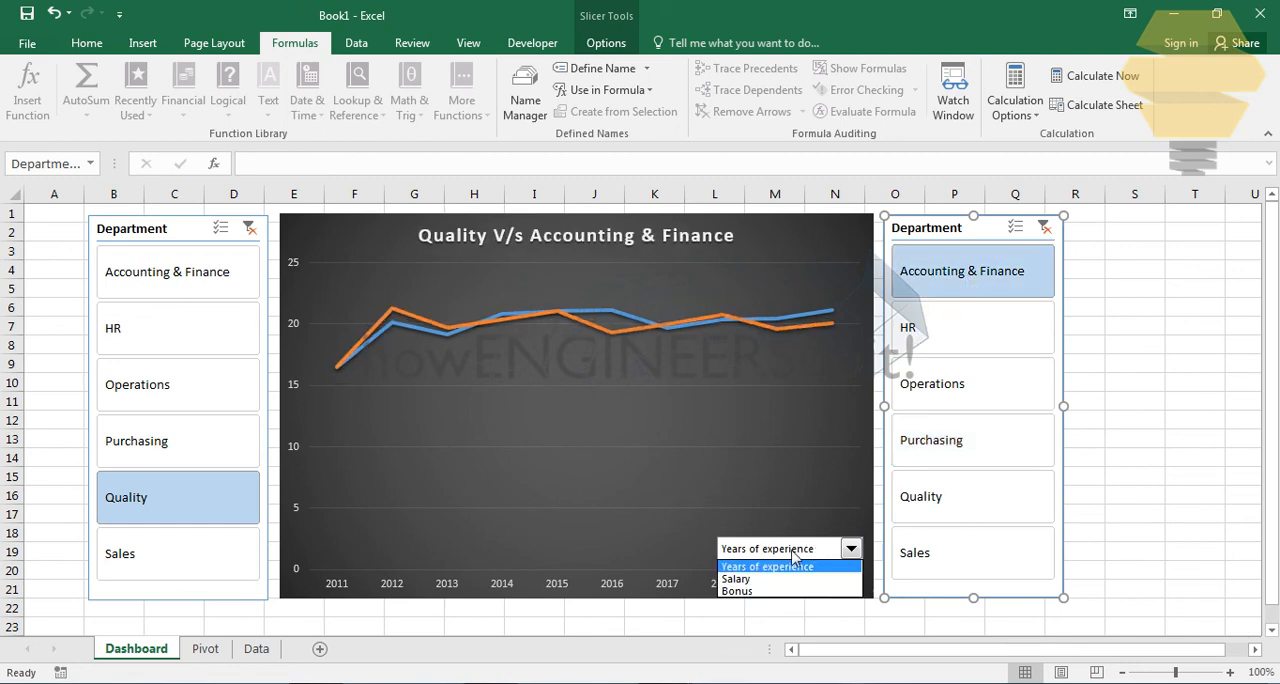
{"action": "left_click", "coordinate": [760, 580]}
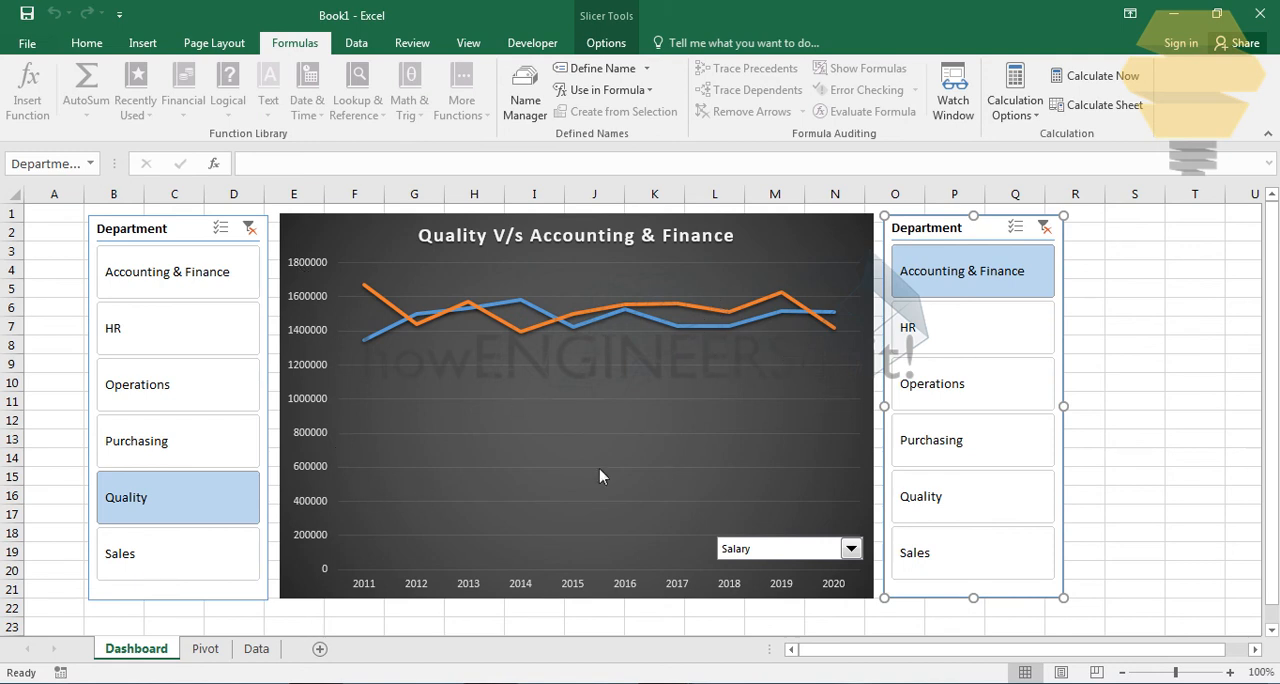
{"action": "left_click", "coordinate": [188, 338]}
{"action": "left_click", "coordinate": [990, 400]}
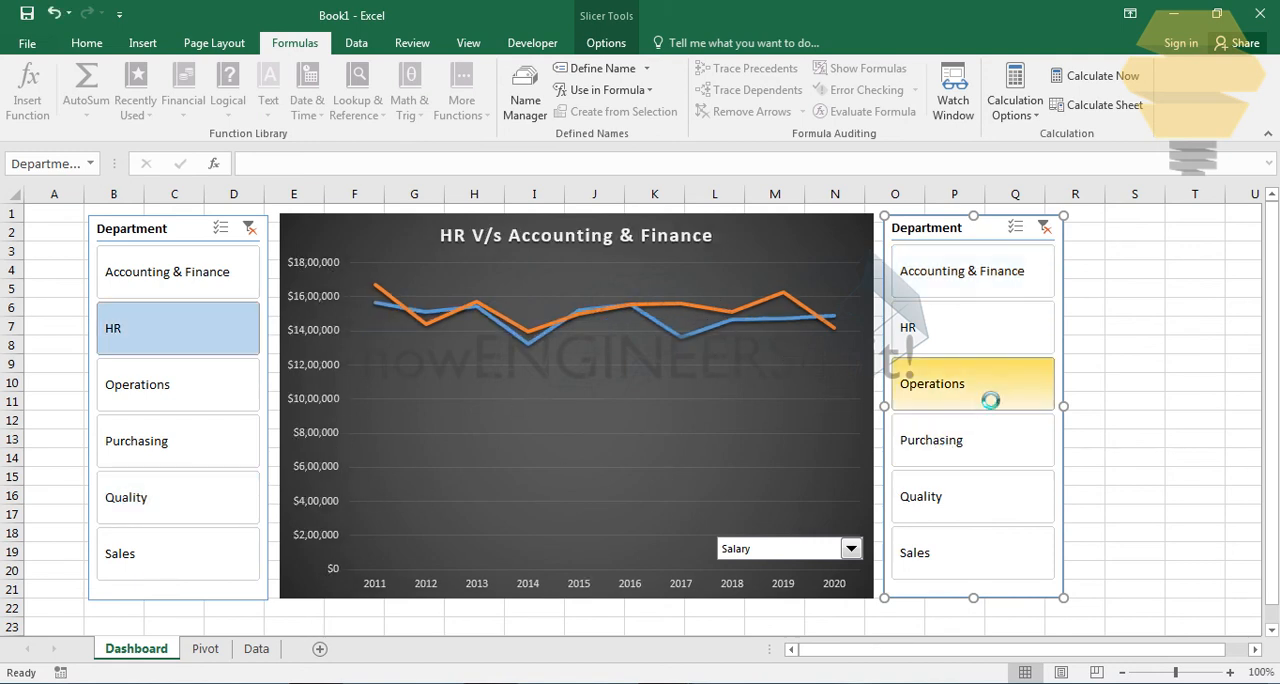